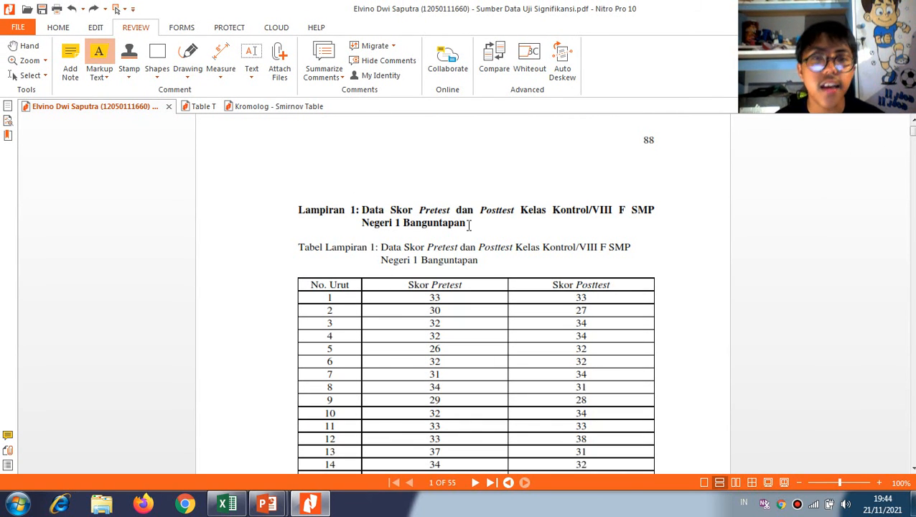
Examine the pretest and posttest score table in Lampiran 1 down to its total and mean rows
{"action": "scroll", "coordinate": [542, 295], "scroll_direction": "down", "scroll_amount": 3}
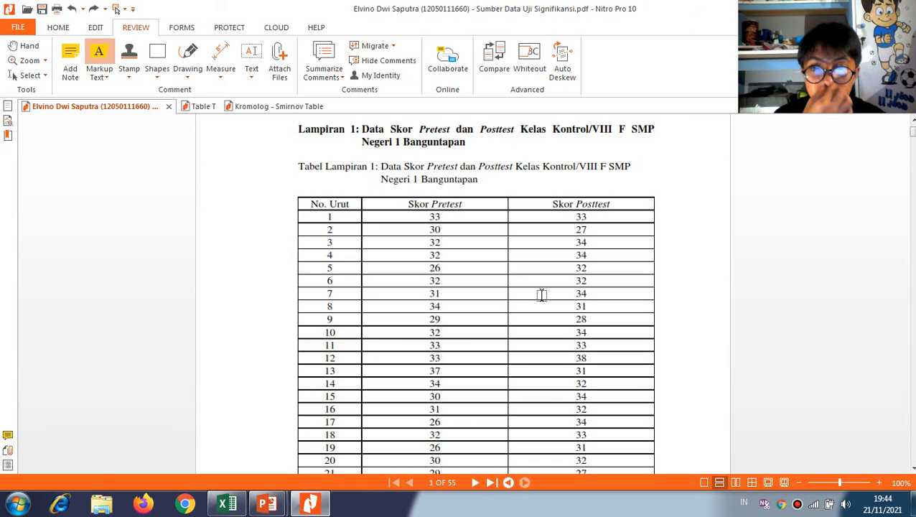
{"action": "scroll", "coordinate": [542, 294], "scroll_direction": "down", "scroll_amount": 2}
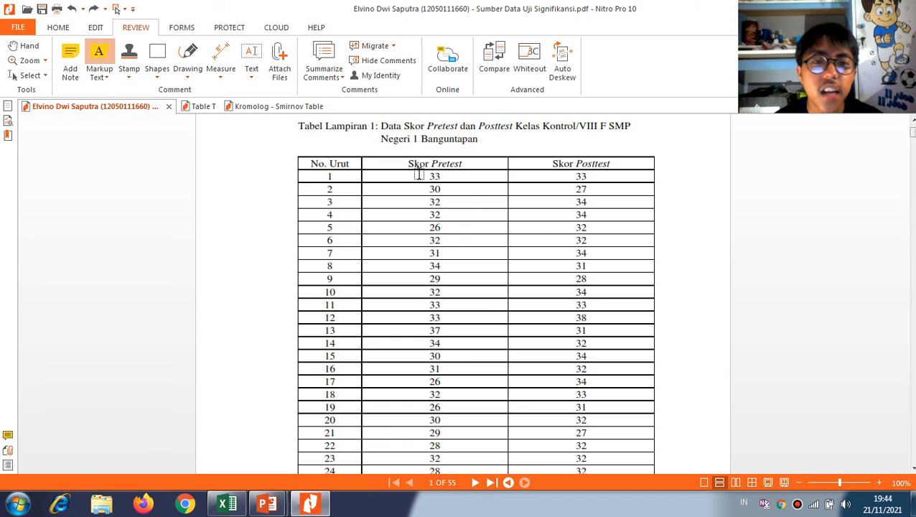
{"action": "left_click_drag", "start_coordinate": [426, 176], "coordinate": [484, 291]}
{"action": "key", "text": "ctrl+z"}
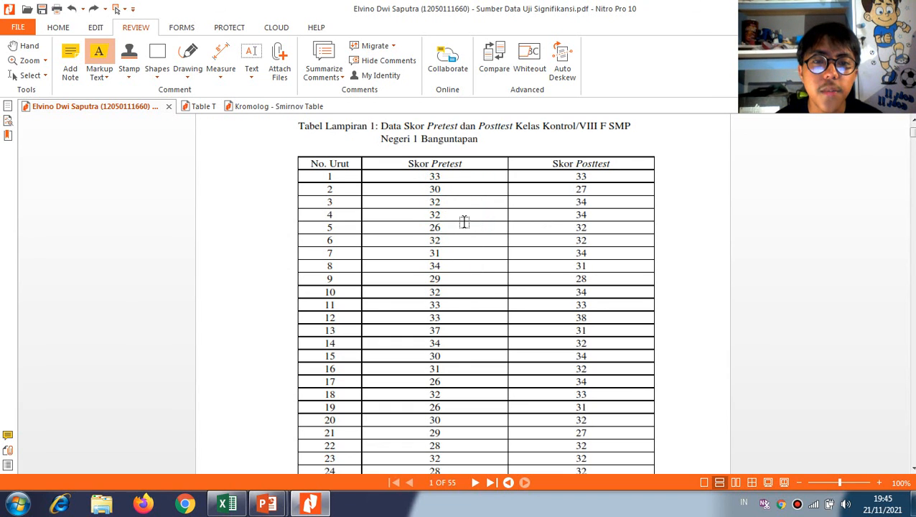
{"action": "scroll", "coordinate": [496, 331], "scroll_direction": "down", "scroll_amount": 4}
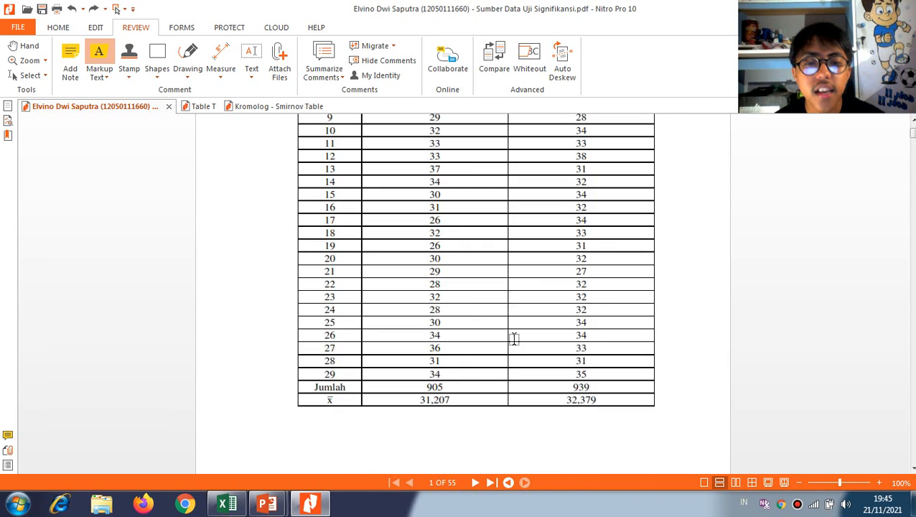
{"action": "scroll", "coordinate": [515, 340], "scroll_direction": "up", "scroll_amount": 1}
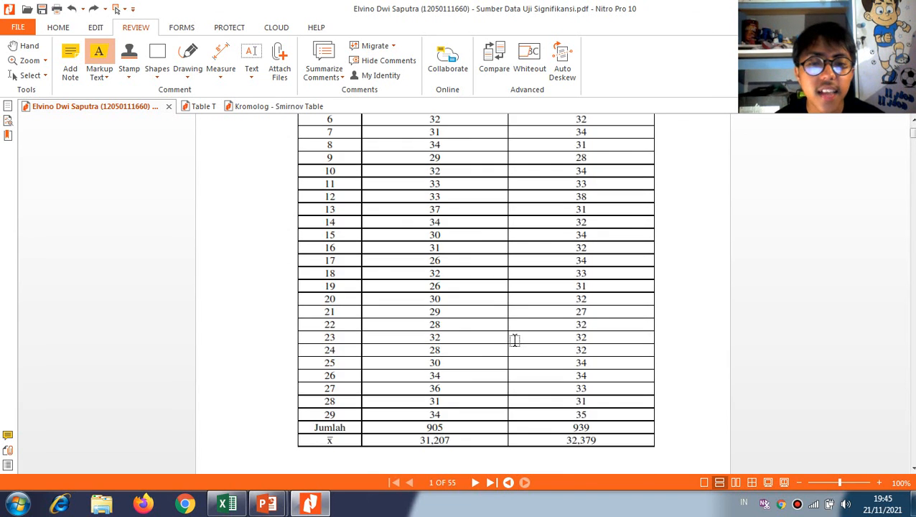
Switch to Excel and compare the scores on the UJI SIGNIFIKANSI sheet with the table in the Nitro Pro PDF
{"action": "left_click", "coordinate": [227, 504]}
{"action": "scroll", "coordinate": [215, 262], "scroll_direction": "down", "scroll_amount": 1}
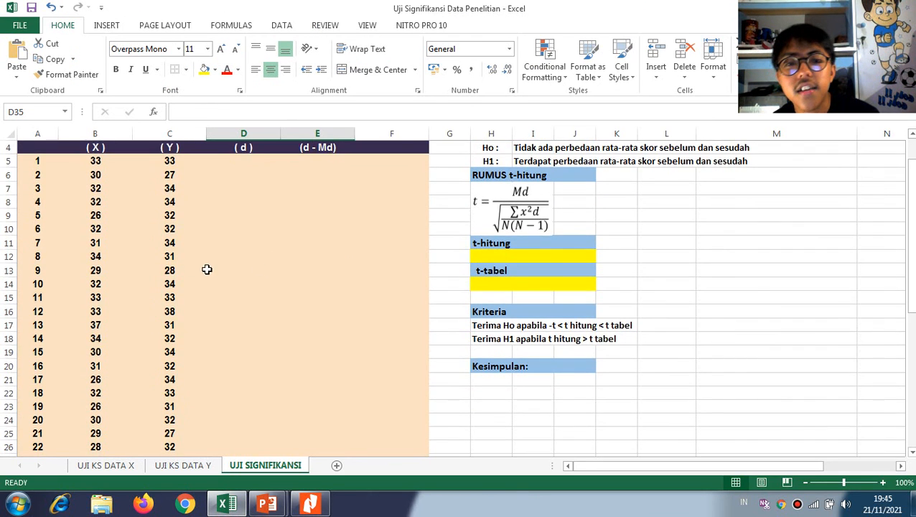
{"action": "scroll", "coordinate": [201, 276], "scroll_direction": "up", "scroll_amount": 1}
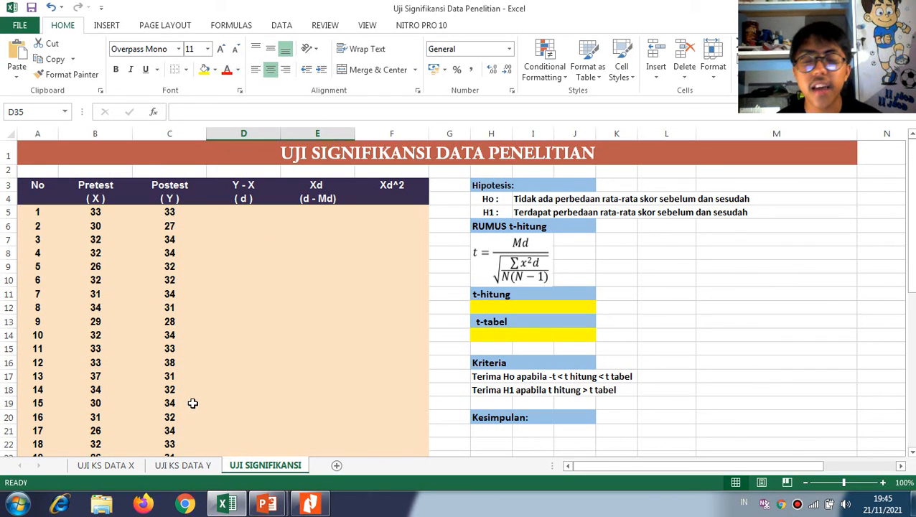
{"action": "left_click", "coordinate": [309, 503]}
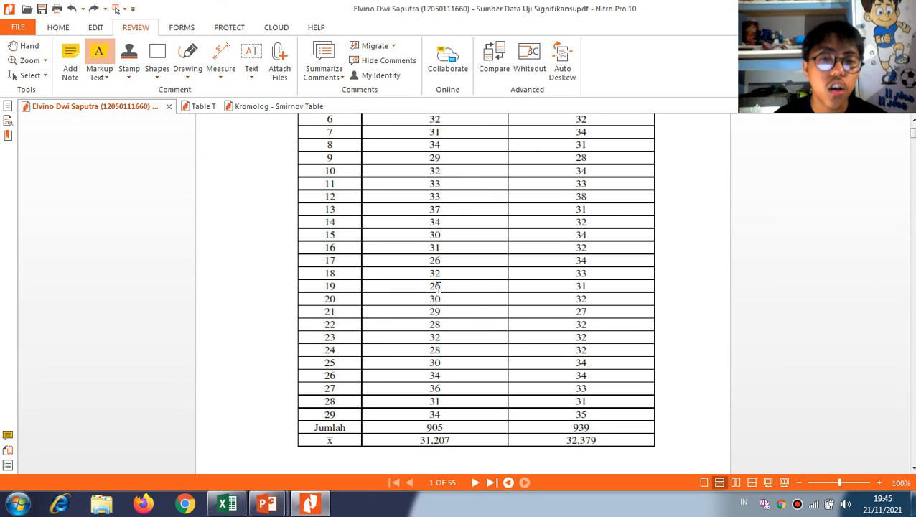
Switch to Excel, total the pretest scores B5:B33 with SUM in B36, and extend the formula to C36 for the posttest
{"action": "left_click", "coordinate": [227, 502]}
{"action": "scroll", "coordinate": [126, 431], "scroll_direction": "down", "scroll_amount": 6}
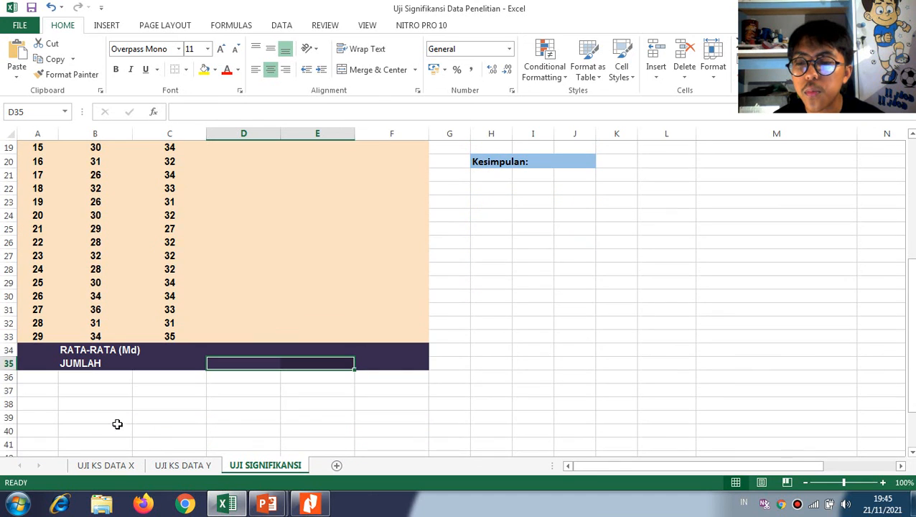
{"action": "left_click", "coordinate": [101, 380]}
{"action": "type", "text": "=sum"}
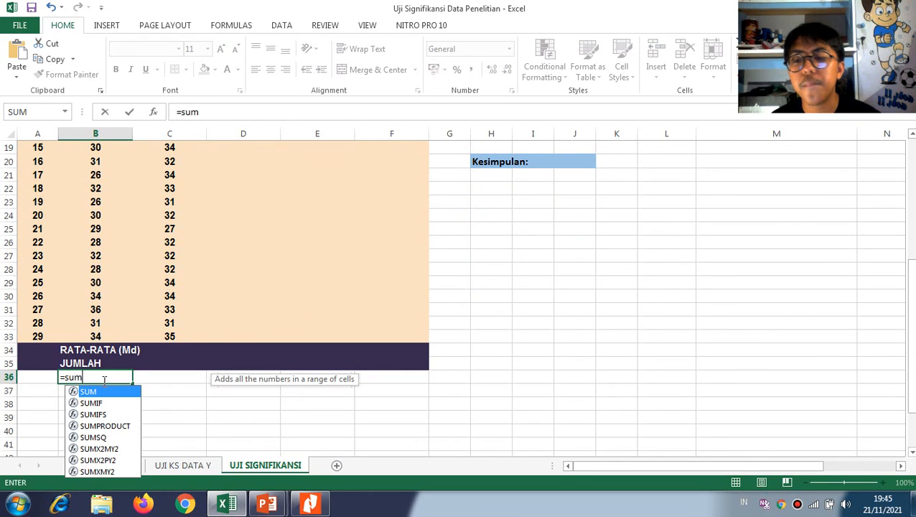
{"action": "key", "text": "Tab"}
{"action": "scroll", "coordinate": [102, 334], "scroll_direction": "up", "scroll_amount": 6}
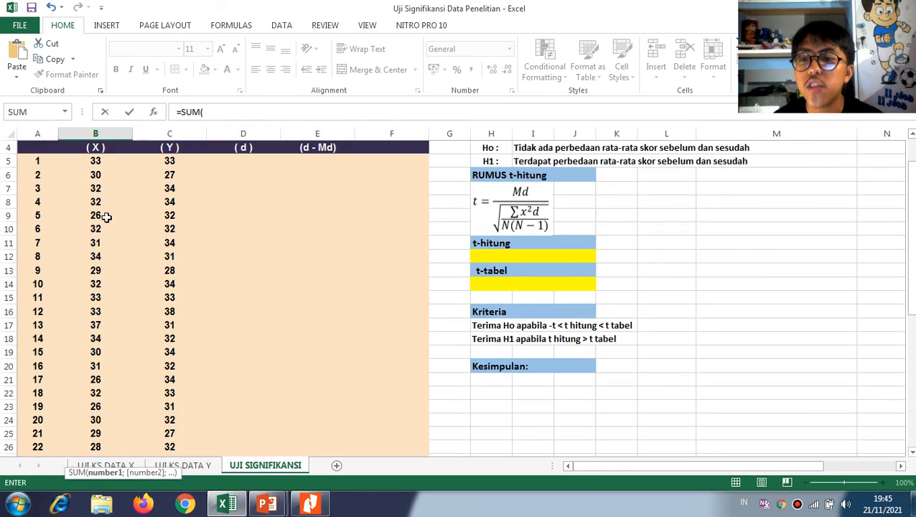
{"action": "left_click_drag", "start_coordinate": [95, 211], "coordinate": [107, 418]}
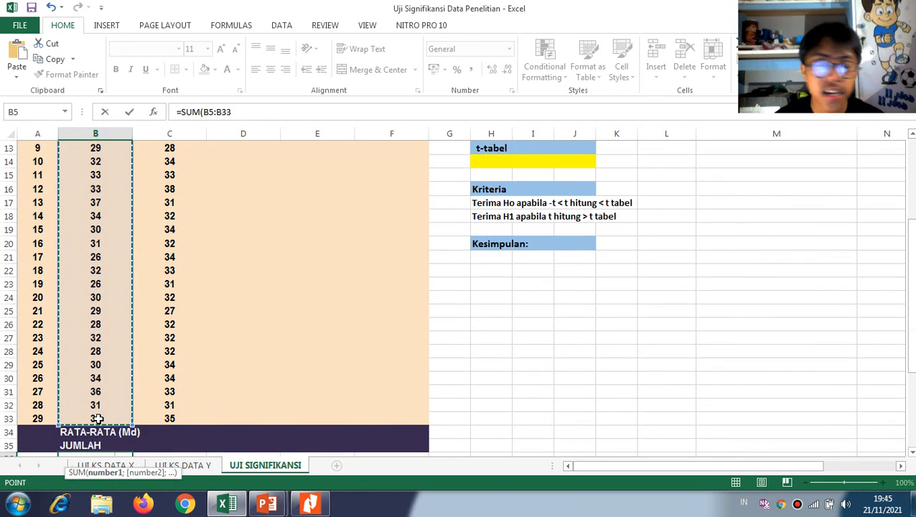
{"action": "key", "text": "Return"}
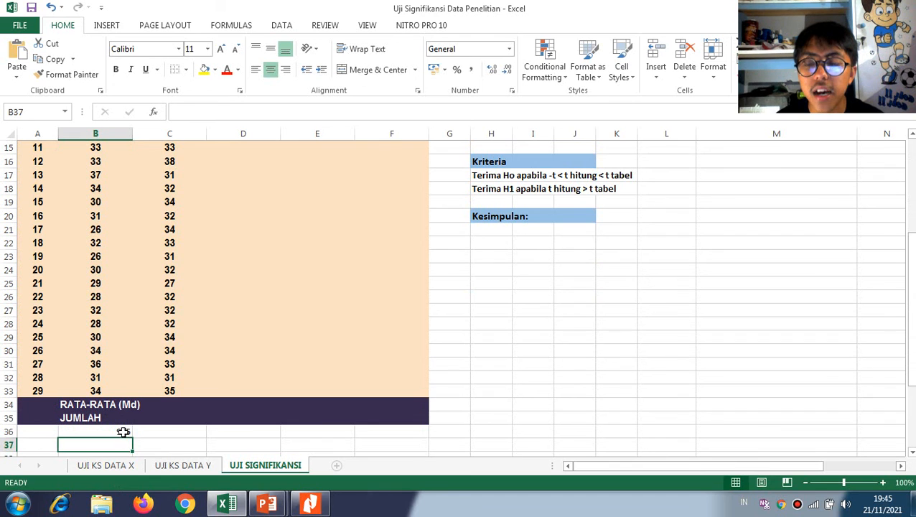
{"action": "left_click", "coordinate": [124, 431]}
{"action": "left_click_drag", "start_coordinate": [132, 439], "coordinate": [183, 439]}
Switch to the PDF in Nitro Pro and highlight the Jumlah and mean values of both score columns
{"action": "key", "text": "alt+Tab"}
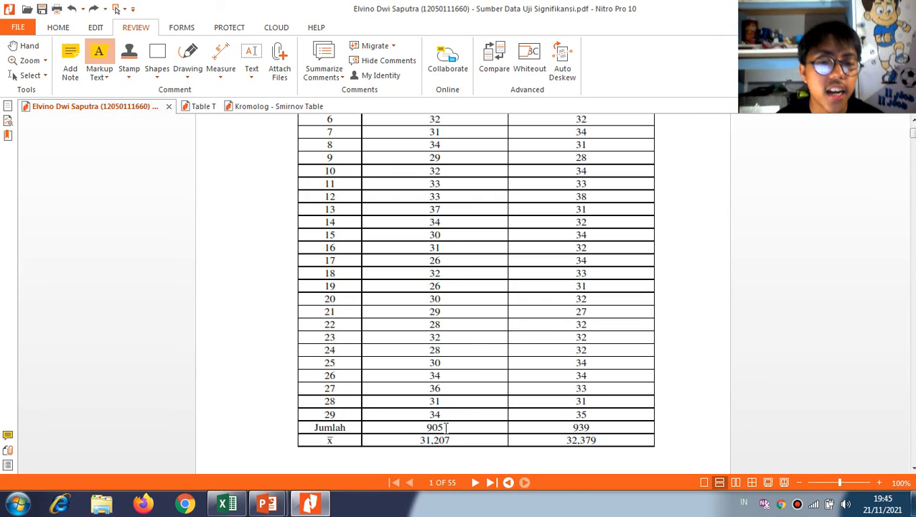
{"action": "left_click_drag", "start_coordinate": [416, 428], "coordinate": [600, 415]}
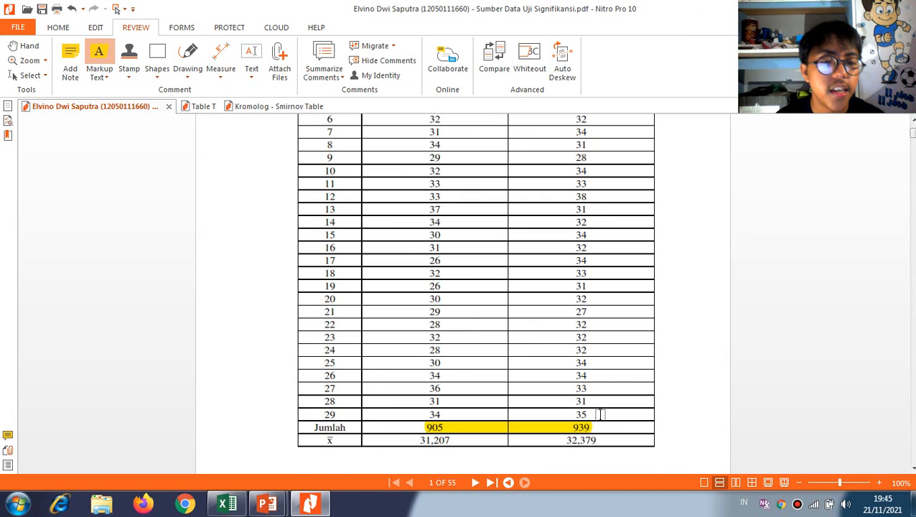
{"action": "scroll", "coordinate": [583, 230], "scroll_direction": "up", "scroll_amount": 4}
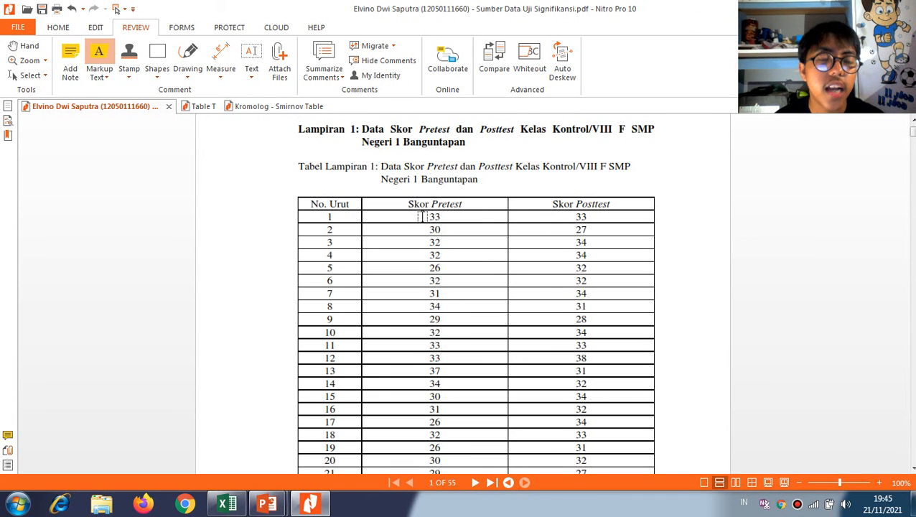
{"action": "scroll", "coordinate": [478, 291], "scroll_direction": "down", "scroll_amount": 5}
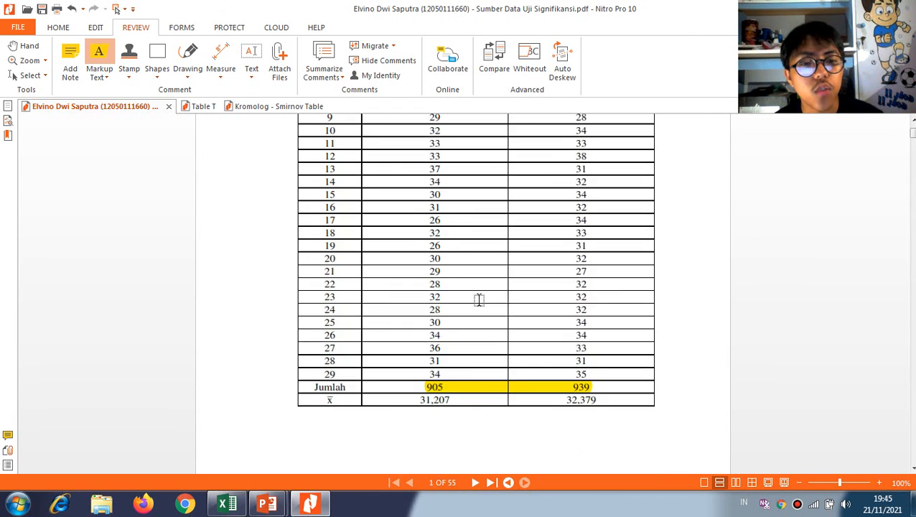
{"action": "left_click_drag", "start_coordinate": [413, 400], "coordinate": [607, 399]}
Switch to Excel, average the pretest scores B5:B33 with AVERAGE in B37, and extend the formula to C37 for the posttest
{"action": "key", "text": "alt+Tab"}
{"action": "scroll", "coordinate": [182, 376], "scroll_direction": "down", "scroll_amount": 1}
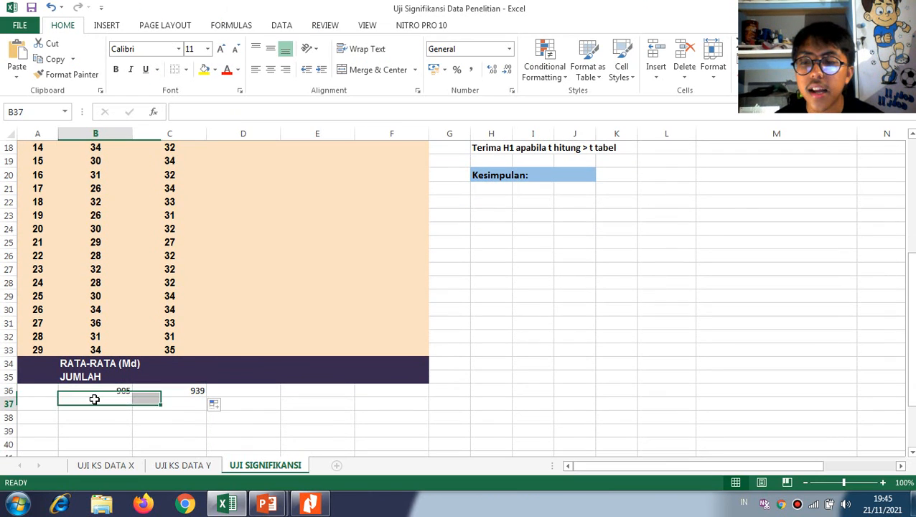
{"action": "type", "text": "=ac"}
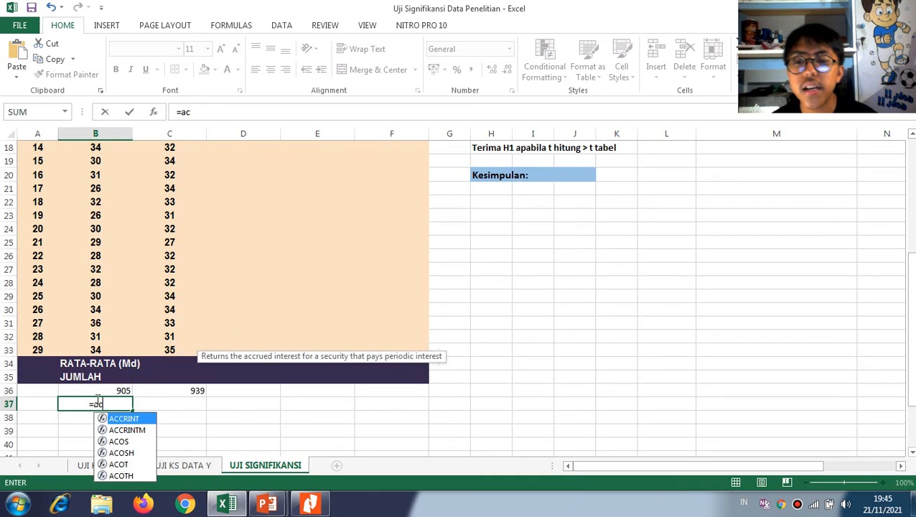
{"action": "key", "text": "BackSpace"}
{"action": "type", "text": "ve"}
{"action": "key", "text": "Down"}
{"action": "key", "text": "Tab"}
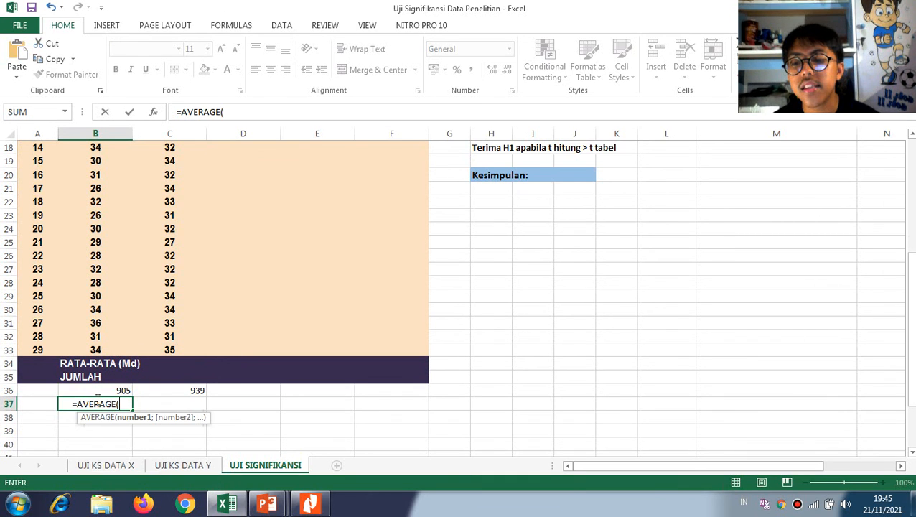
{"action": "scroll", "coordinate": [95, 288], "scroll_direction": "up", "scroll_amount": 6}
{"action": "left_click_drag", "start_coordinate": [95, 202], "coordinate": [201, 439]}
{"action": "key", "text": "Return"}
{"action": "left_click", "coordinate": [102, 433]}
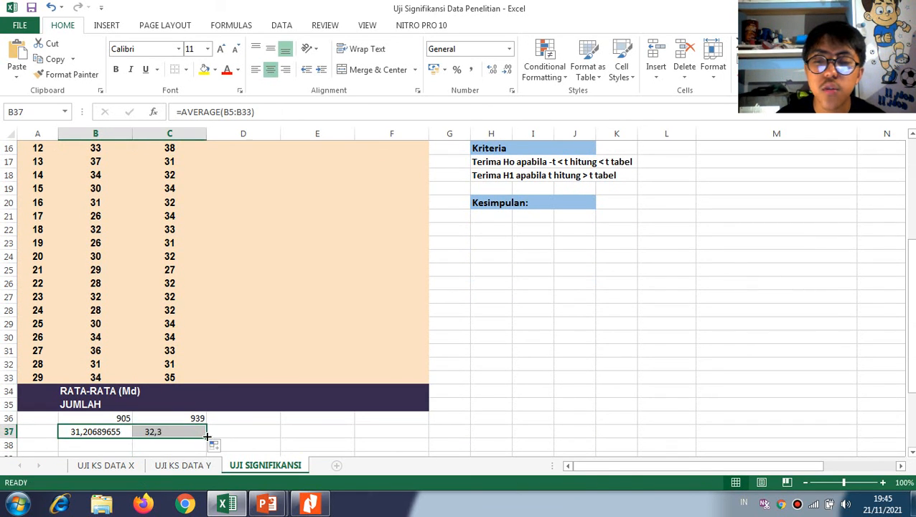
Compare the computed totals and averages with the Jumlah and mean rows of the score table in the Nitro Pro PDF
{"action": "key", "text": "alt+Tab"}
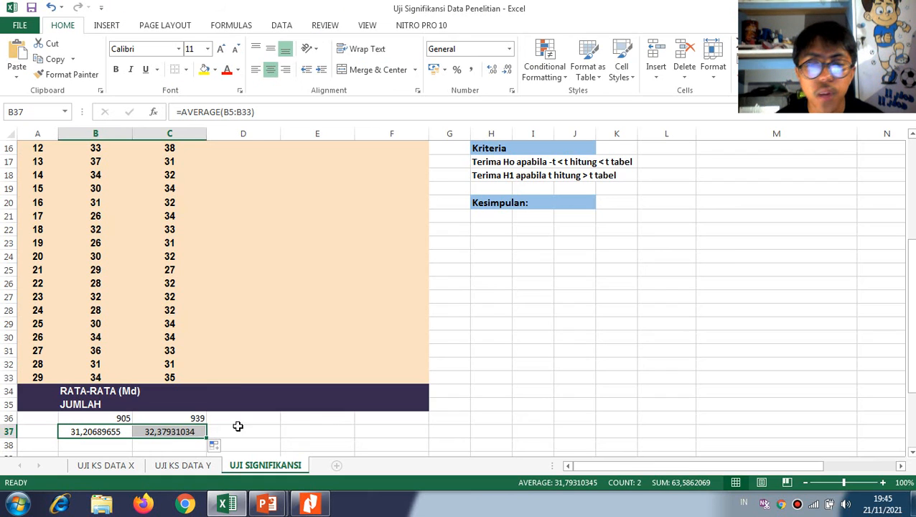
{"action": "key", "text": "alt+Tab"}
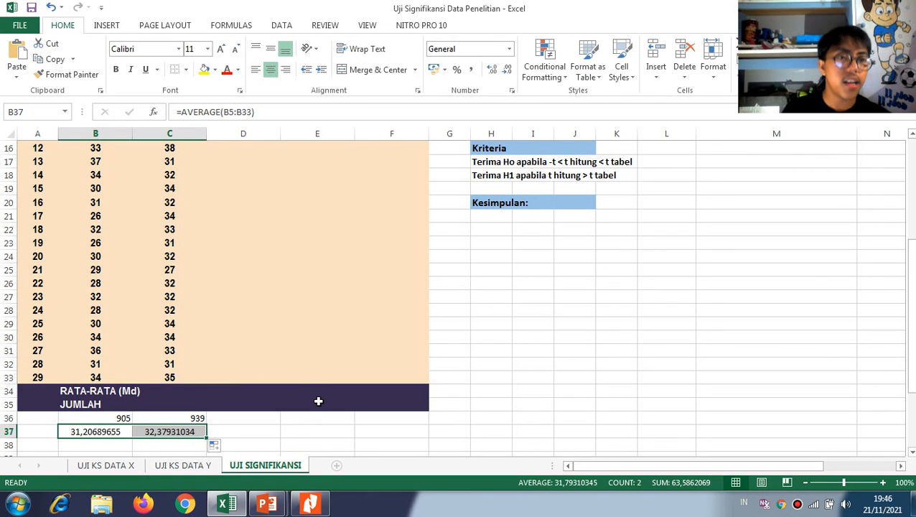
{"action": "scroll", "coordinate": [318, 401], "scroll_direction": "up", "scroll_amount": 1}
{"action": "key", "text": "alt+Tab"}
{"action": "scroll", "coordinate": [487, 237], "scroll_direction": "up", "scroll_amount": 3}
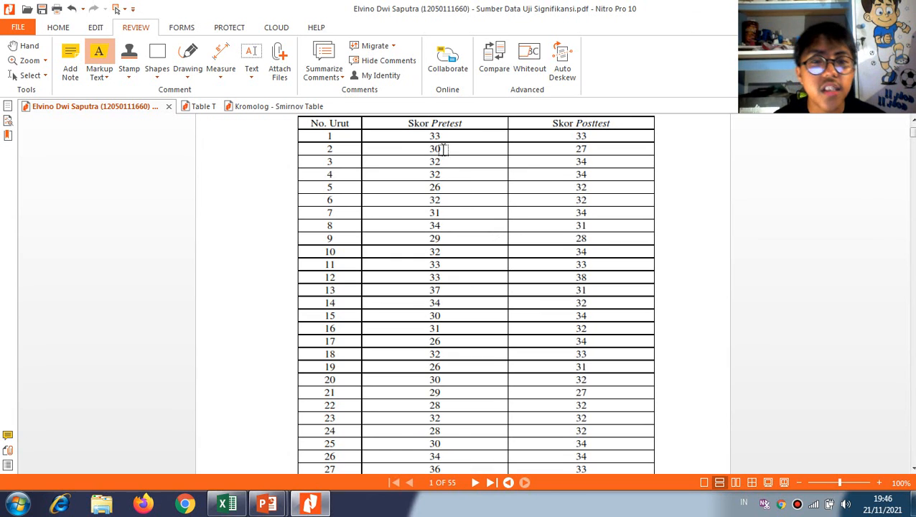
{"action": "scroll", "coordinate": [553, 352], "scroll_direction": "down", "scroll_amount": 1}
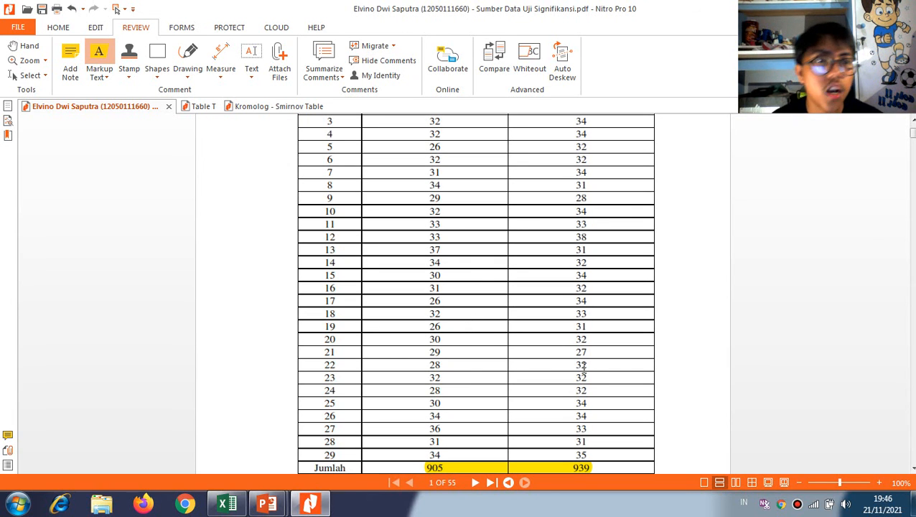
{"action": "scroll", "coordinate": [516, 398], "scroll_direction": "down", "scroll_amount": 1}
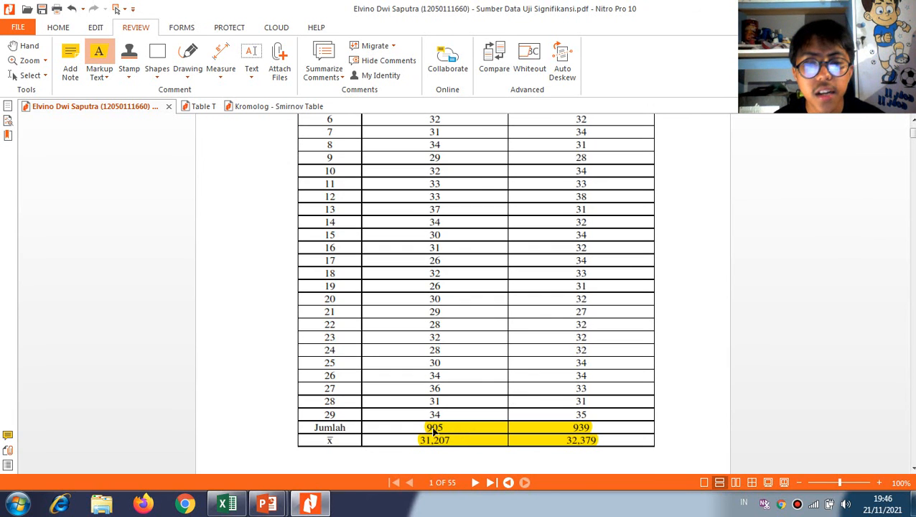
Switch to Excel and clear the check totals and averages from B36:C37
{"action": "key", "text": "alt+Tab"}
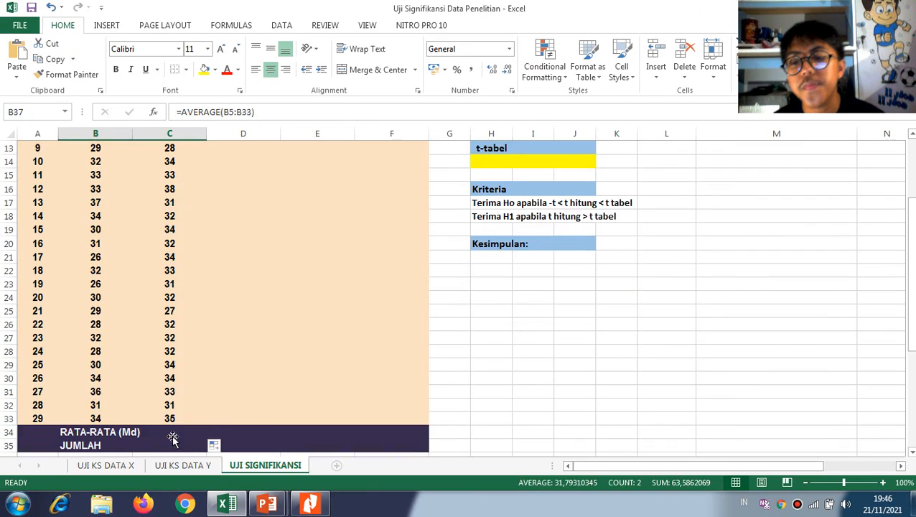
{"action": "scroll", "coordinate": [176, 436], "scroll_direction": "down", "scroll_amount": 3}
{"action": "left_click_drag", "start_coordinate": [99, 340], "coordinate": [198, 340]}
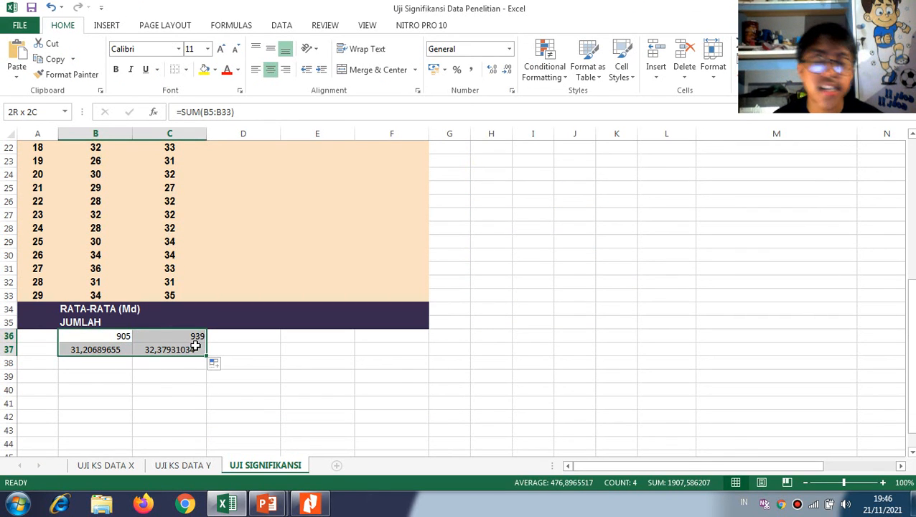
{"action": "key", "text": "Delete"}
{"action": "scroll", "coordinate": [213, 344], "scroll_direction": "up", "scroll_amount": 7}
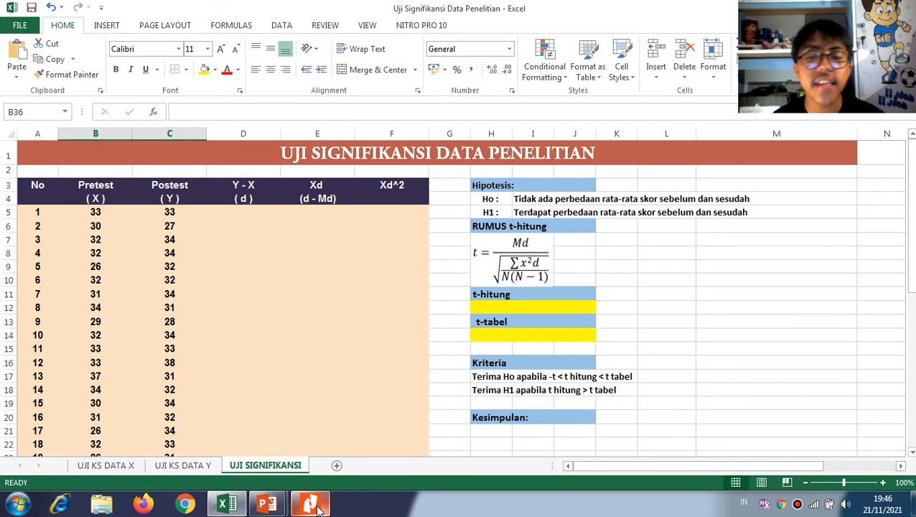
{"action": "left_click_drag", "start_coordinate": [109, 213], "coordinate": [115, 447]}
{"action": "left_click", "coordinate": [230, 394]}
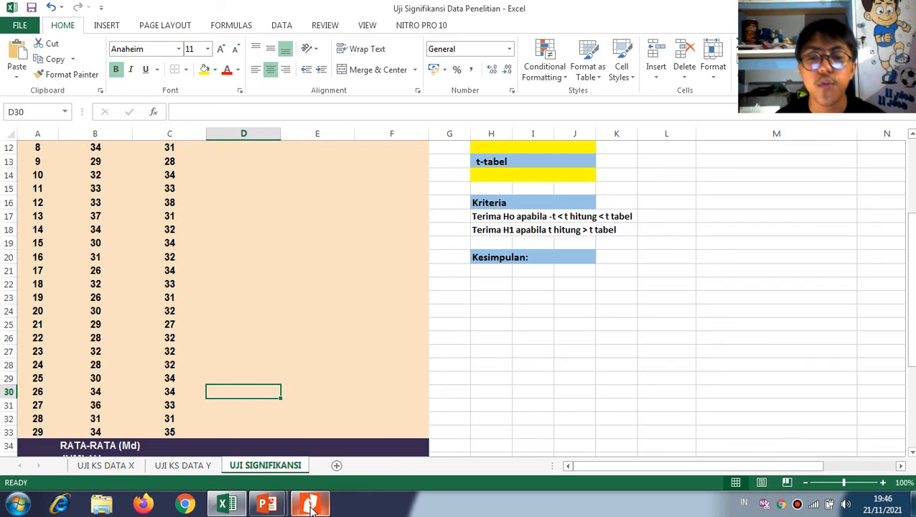
Switch to the PowerPoint slide show and go back to the slide comparing the Lilliefors and Kolmogorov-Smirnov tests
{"action": "mouse_move", "coordinate": [269, 501]}
{"action": "left_click", "coordinate": [323, 446]}
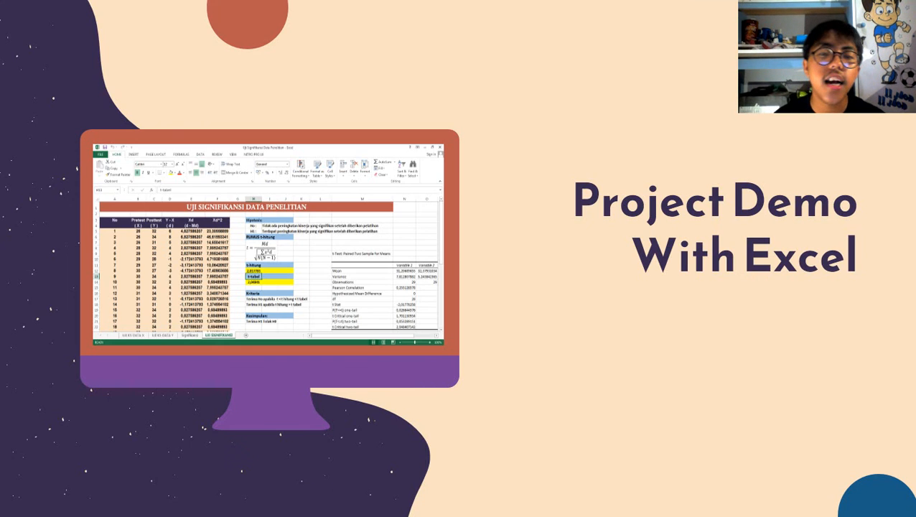
{"action": "key", "text": "Left"}
{"action": "key", "text": "Left"}
{"action": "key", "text": "Left"}
{"action": "key", "text": "Left"}
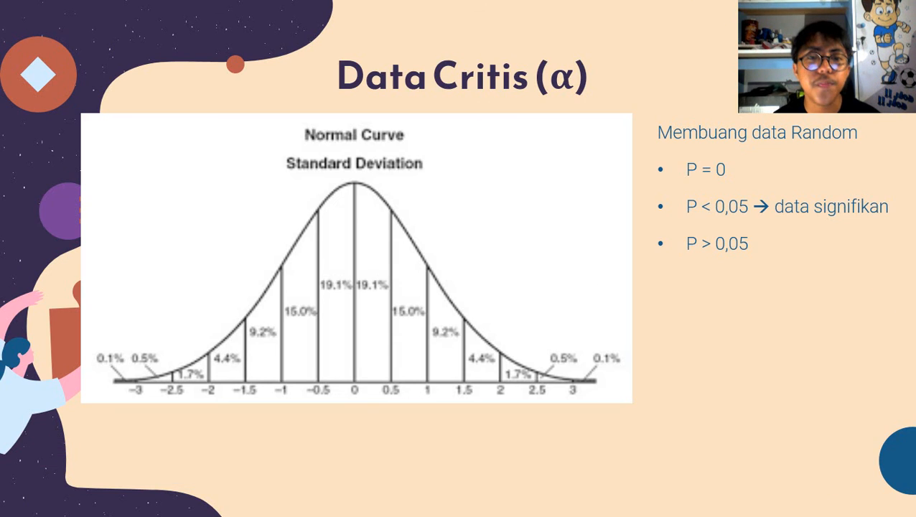
{"action": "key", "text": "Left"}
{"action": "key", "text": "Left"}
{"action": "key", "text": "Left"}
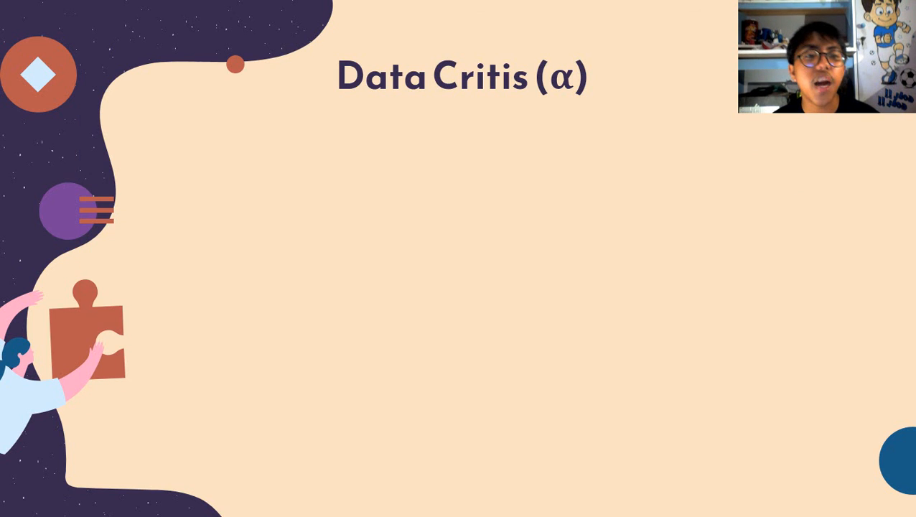
{"action": "key", "text": "Left"}
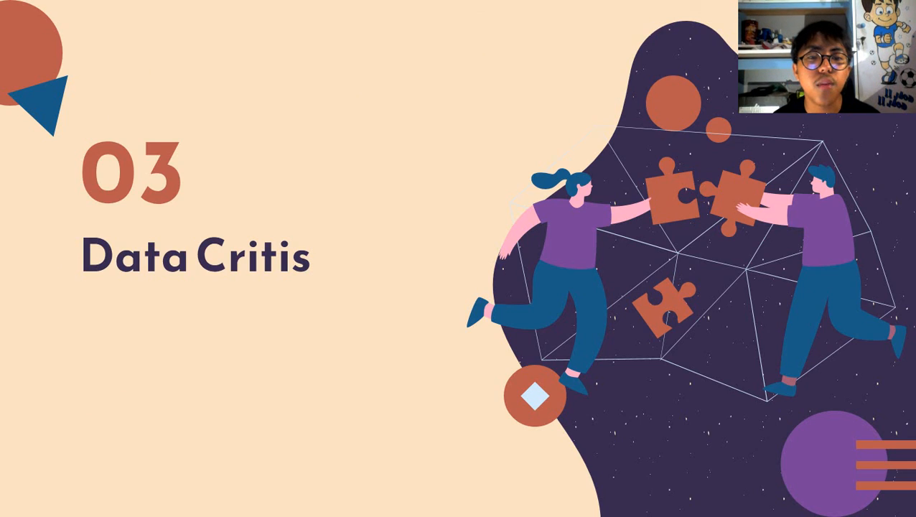
{"action": "key", "text": "Left"}
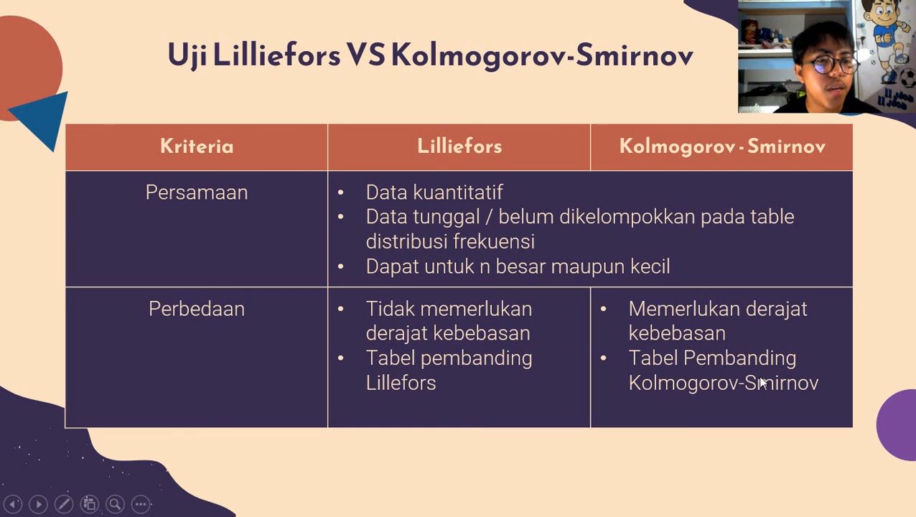
Switch to Nitro Pro and examine the critical values in the Kromolog - Smirnov Table PDF
{"action": "key", "text": "alt+Tab"}
{"action": "key", "text": "Tab"}
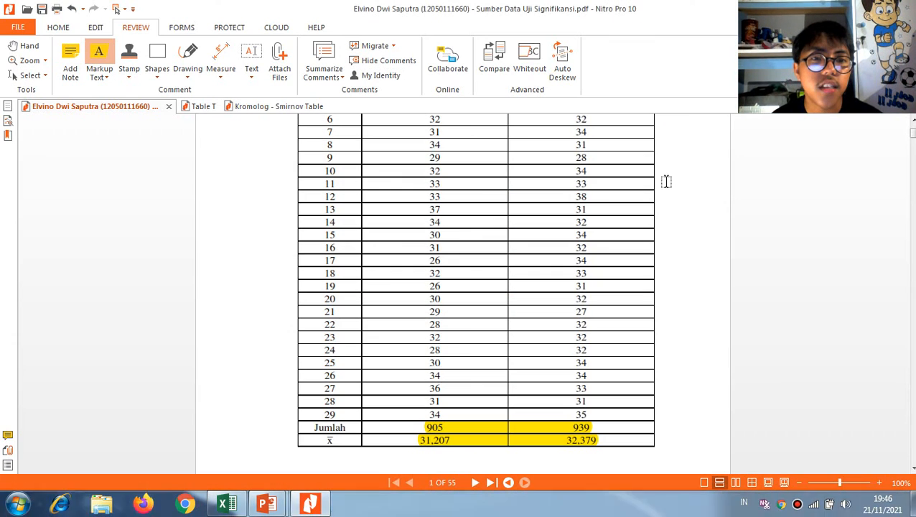
{"action": "left_click", "coordinate": [262, 106]}
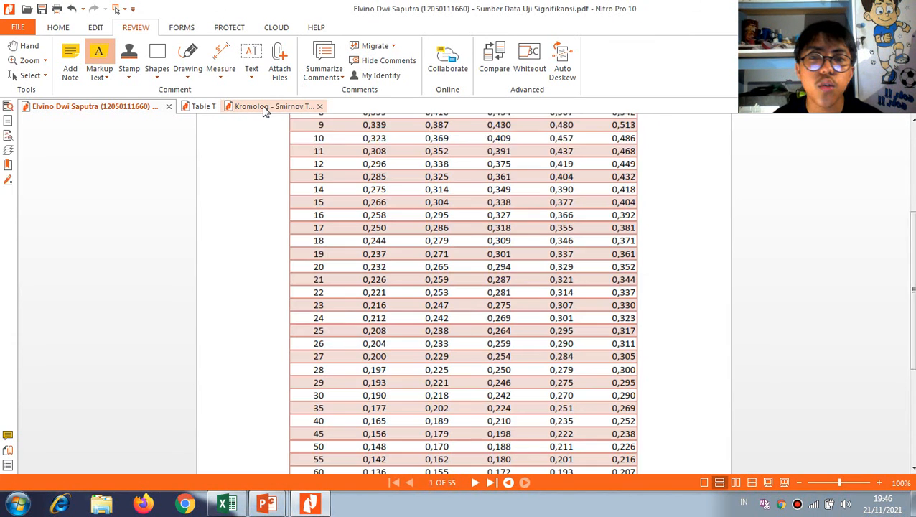
{"action": "scroll", "coordinate": [488, 194], "scroll_direction": "up", "scroll_amount": 5}
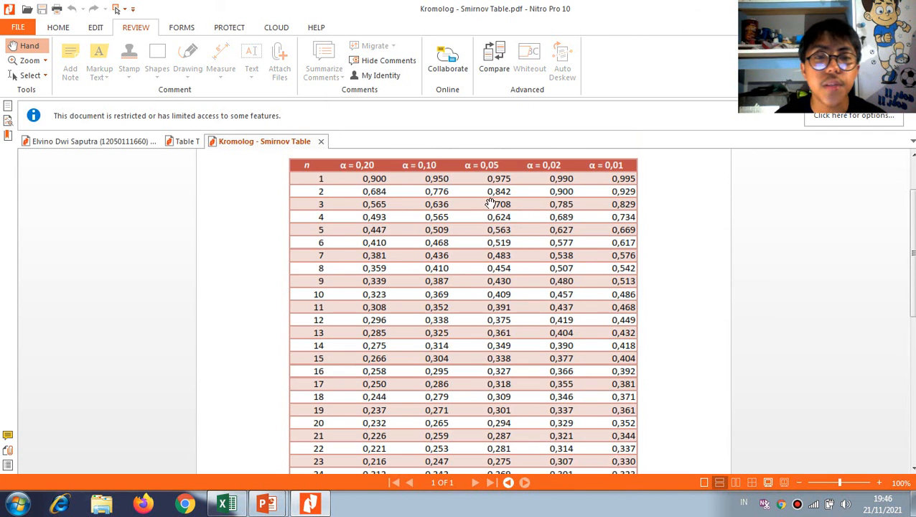
{"action": "scroll", "coordinate": [333, 186], "scroll_direction": "up", "scroll_amount": 3}
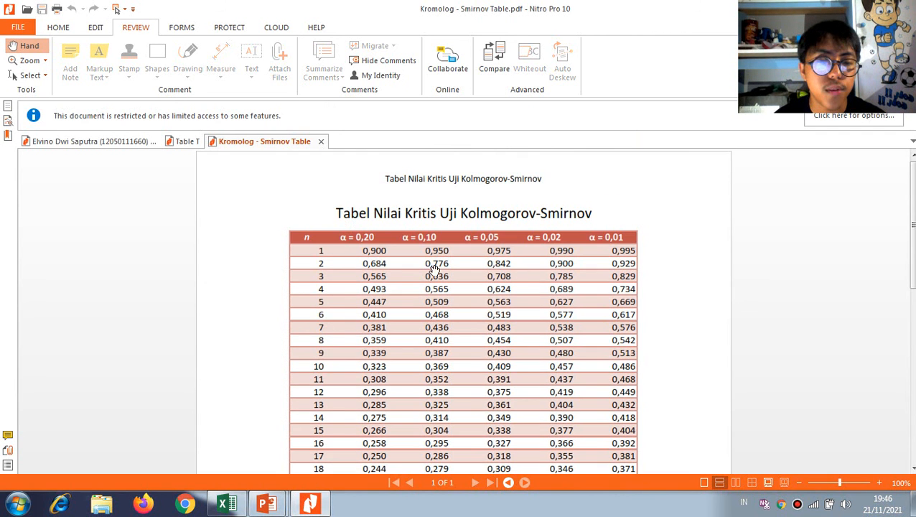
{"action": "scroll", "coordinate": [436, 270], "scroll_direction": "down", "scroll_amount": 3}
{"action": "scroll", "coordinate": [450, 266], "scroll_direction": "down", "scroll_amount": 1}
{"action": "scroll", "coordinate": [474, 241], "scroll_direction": "up", "scroll_amount": 3}
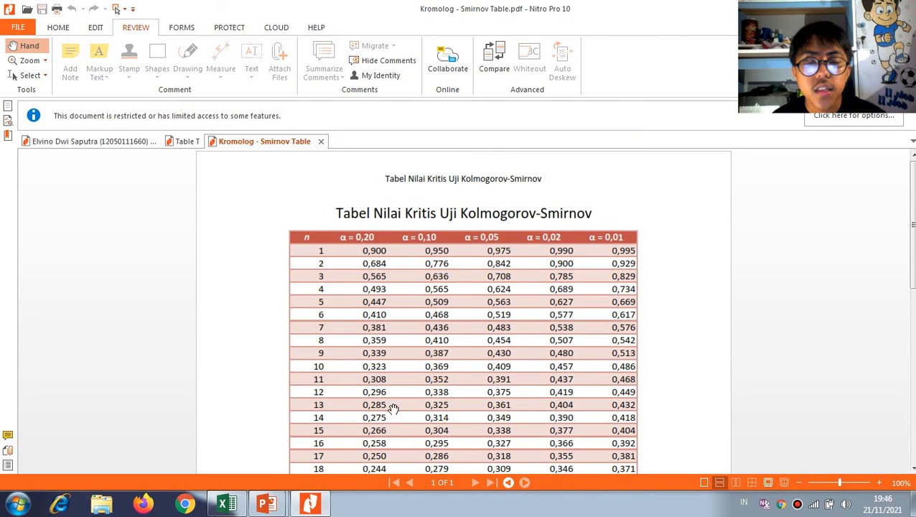
Switch to Excel and examine the paired pretest and posttest scores in B5:C33 of the UJI SIGNIFIKANSI sheet
{"action": "left_click", "coordinate": [237, 500]}
{"action": "scroll", "coordinate": [168, 419], "scroll_direction": "up", "scroll_amount": 3}
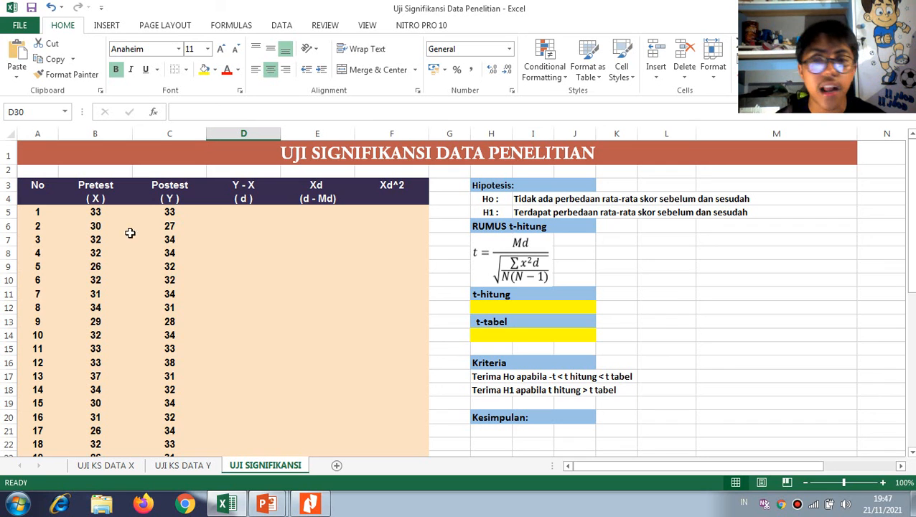
{"action": "left_click_drag", "start_coordinate": [94, 213], "coordinate": [199, 417]}
{"action": "scroll", "coordinate": [280, 330], "scroll_direction": "up", "scroll_amount": 4}
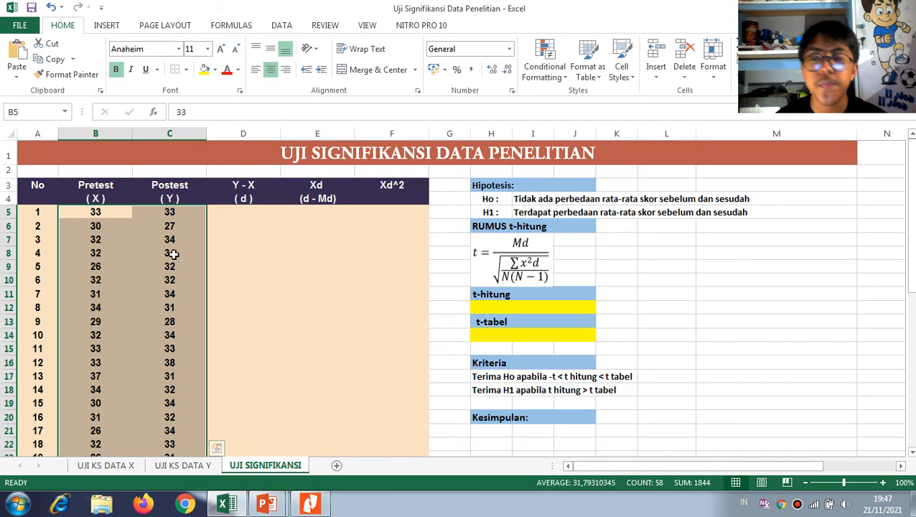
{"action": "left_click", "coordinate": [106, 214]}
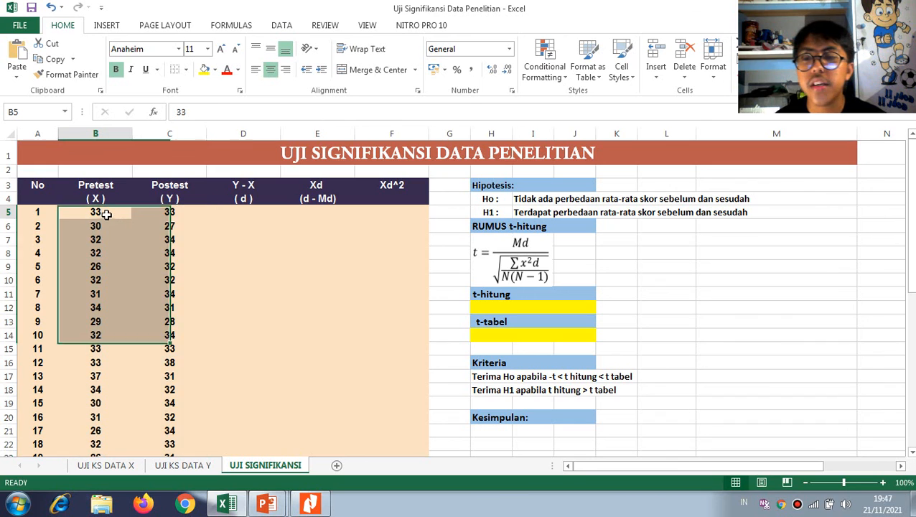
{"action": "left_click", "coordinate": [167, 214]}
{"action": "left_click", "coordinate": [118, 228]}
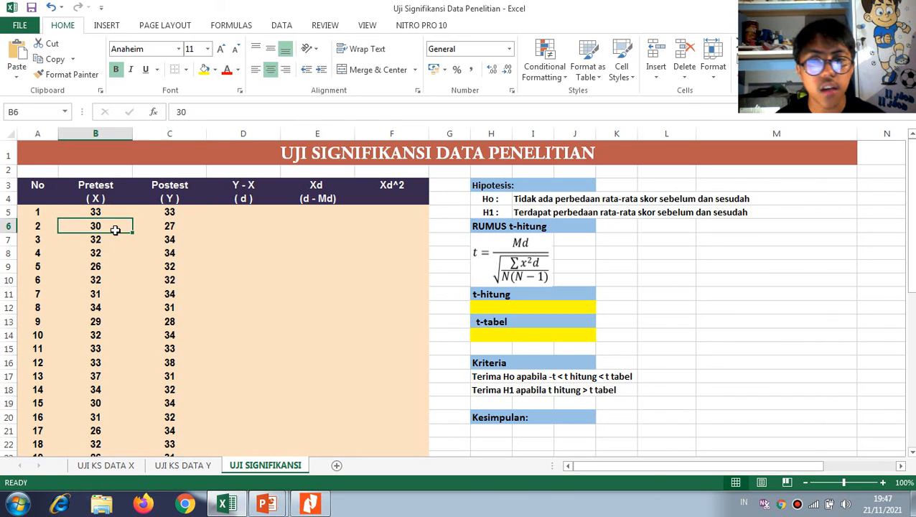
{"action": "left_click", "coordinate": [164, 231]}
{"action": "left_click_drag", "start_coordinate": [98, 212], "coordinate": [100, 362]}
{"action": "left_click_drag", "start_coordinate": [169, 213], "coordinate": [178, 363]}
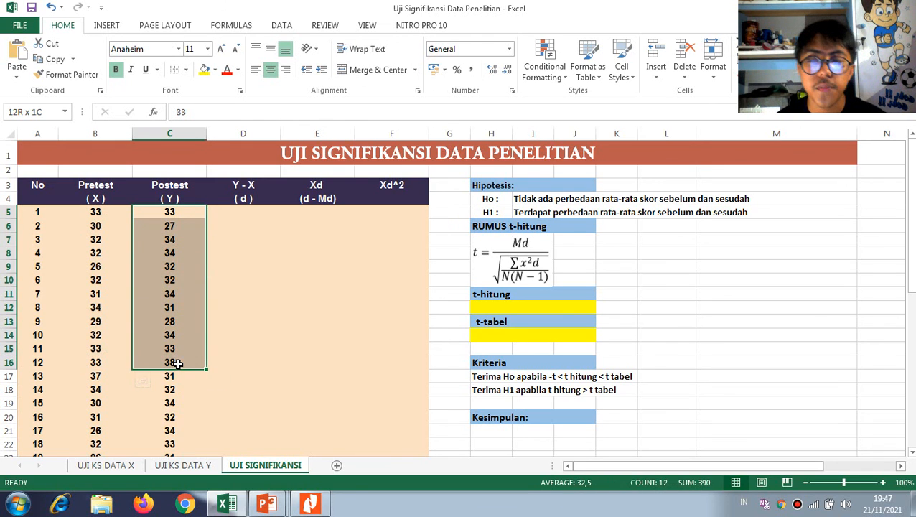
Sort the score pairs B5:C33 by column B values from smallest to largest, treating the data as having no headers
{"action": "left_click_drag", "start_coordinate": [99, 210], "coordinate": [180, 431]}
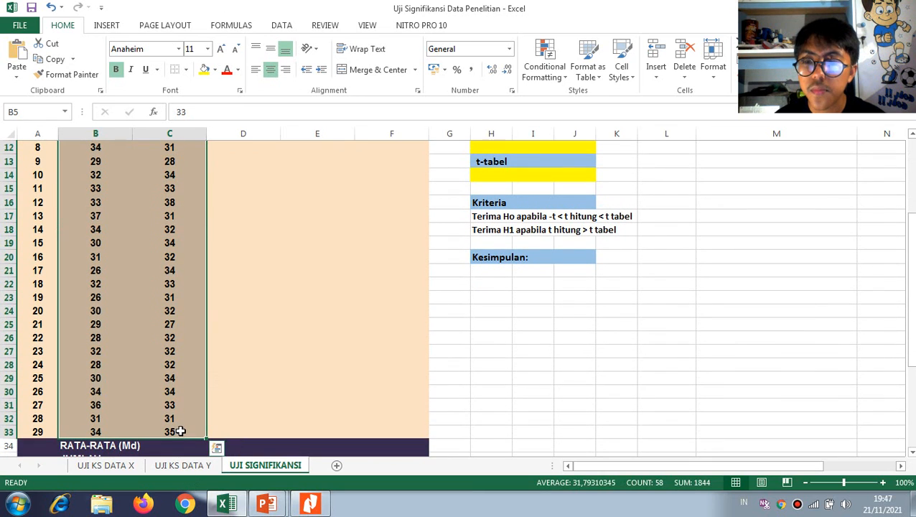
{"action": "left_click", "coordinate": [281, 26]}
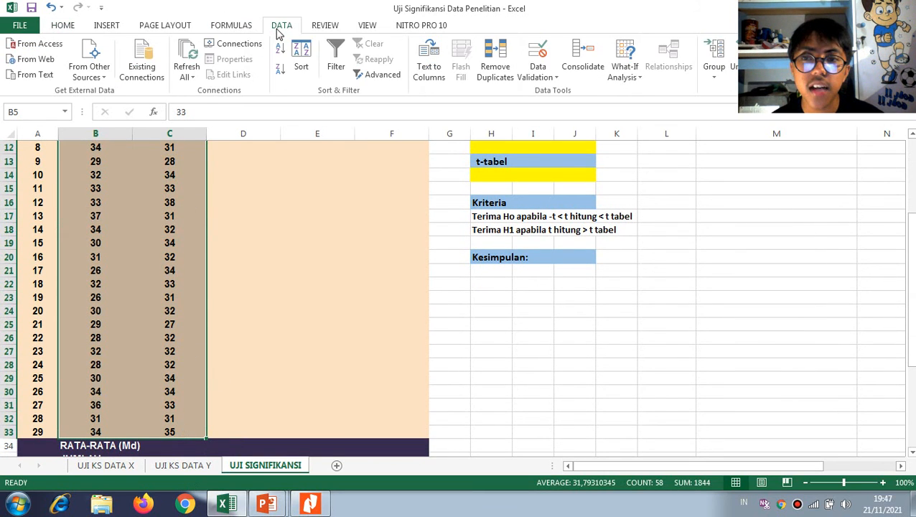
{"action": "left_click", "coordinate": [302, 58]}
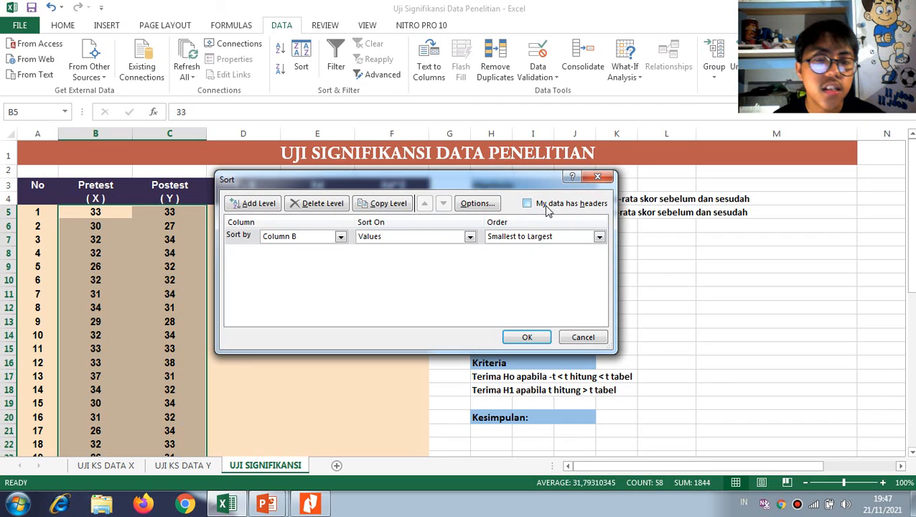
{"action": "left_click", "coordinate": [580, 206]}
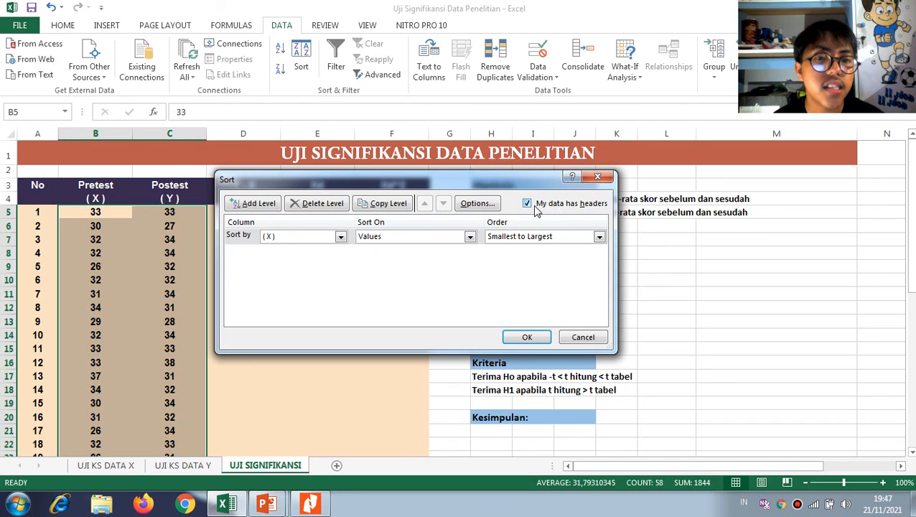
{"action": "left_click", "coordinate": [534, 207]}
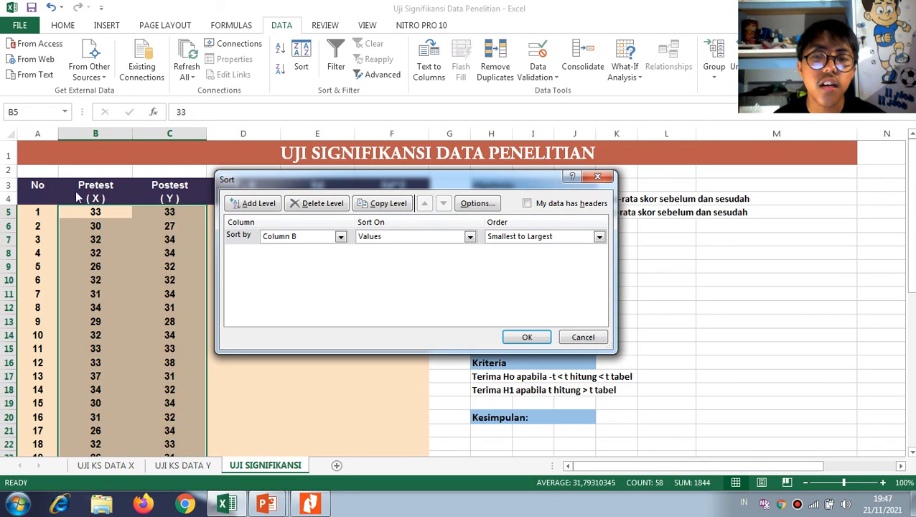
{"action": "left_click", "coordinate": [342, 237]}
{"action": "left_click", "coordinate": [304, 248]}
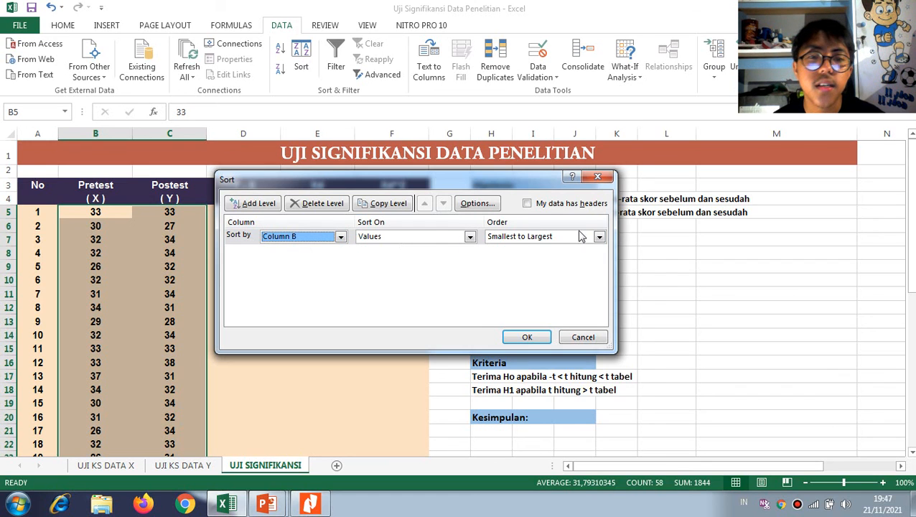
{"action": "left_click", "coordinate": [525, 337]}
Check that the sorted pretest and posttest pairs still match the source score table in the Nitro Pro PDF
{"action": "scroll", "coordinate": [141, 309], "scroll_direction": "down", "scroll_amount": 6}
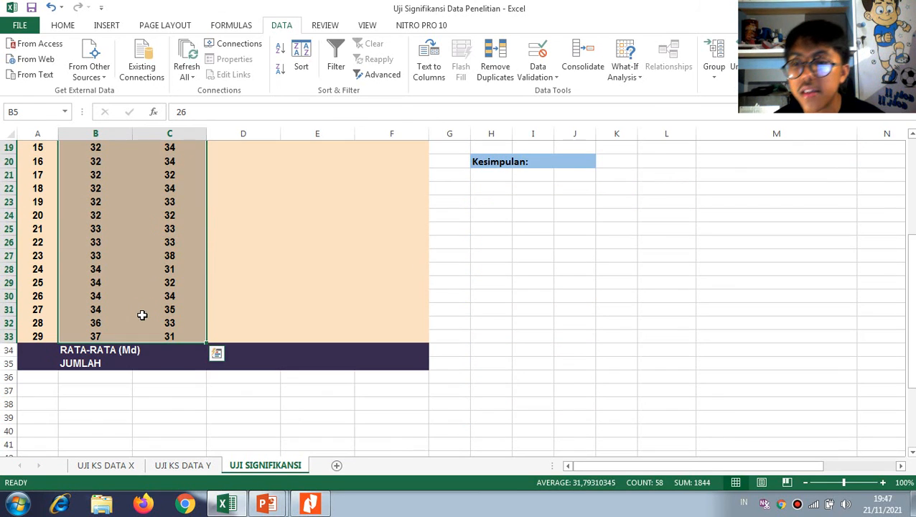
{"action": "left_click", "coordinate": [103, 256]}
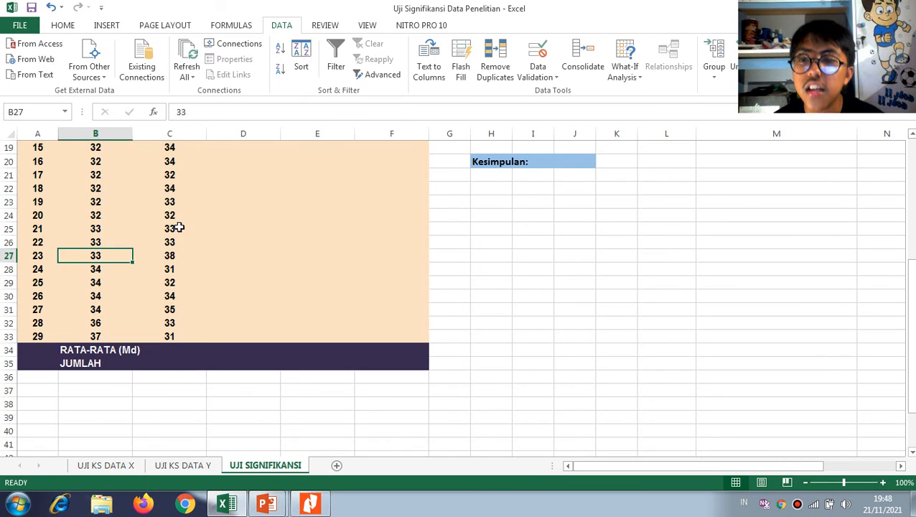
{"action": "key", "text": "alt+Tab"}
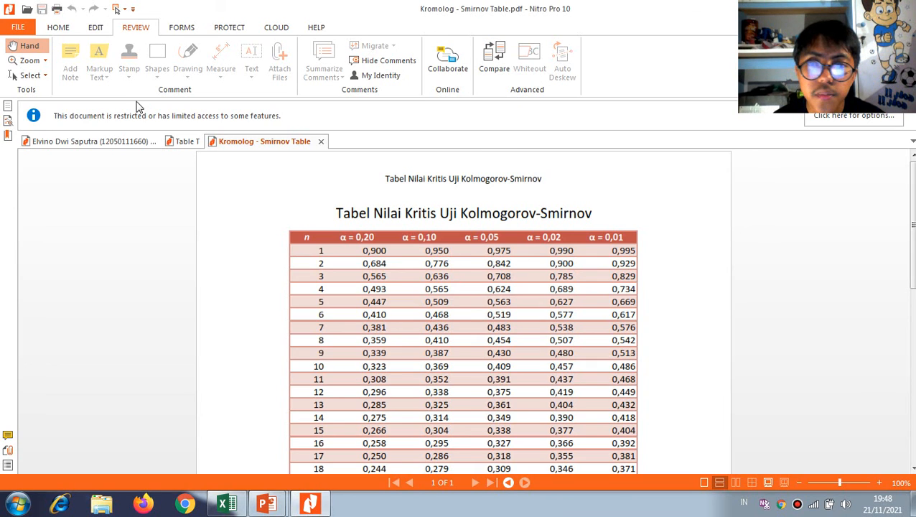
{"action": "left_click", "coordinate": [101, 142]}
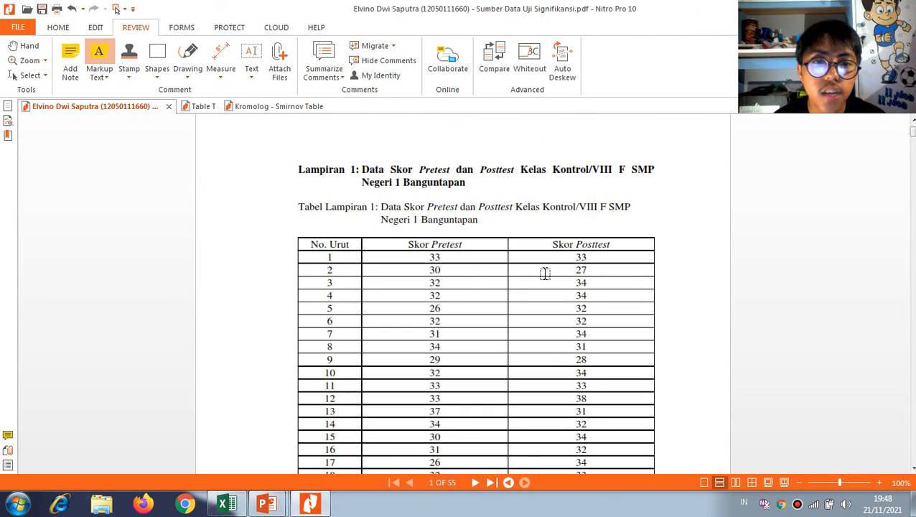
{"action": "key", "text": "alt+Tab"}
{"action": "left_click", "coordinate": [101, 231]}
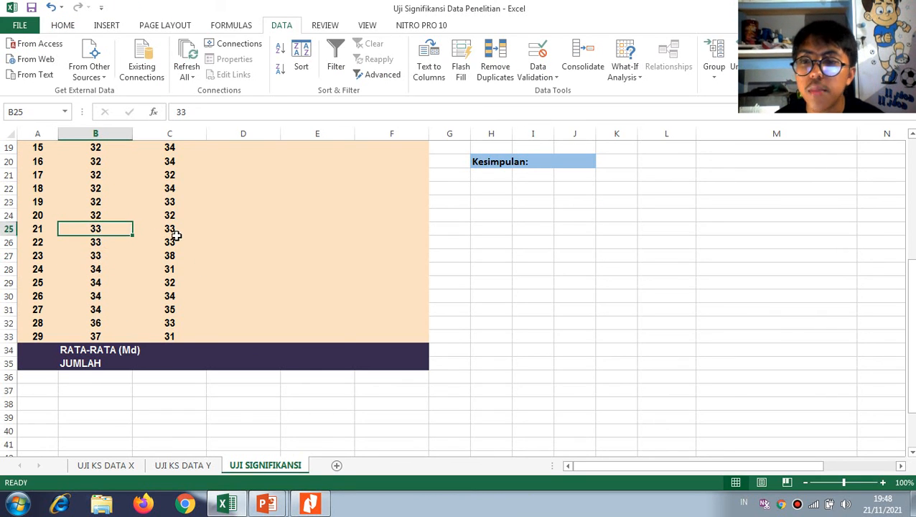
{"action": "left_click", "coordinate": [166, 230]}
{"action": "scroll", "coordinate": [170, 230], "scroll_direction": "up", "scroll_amount": 5}
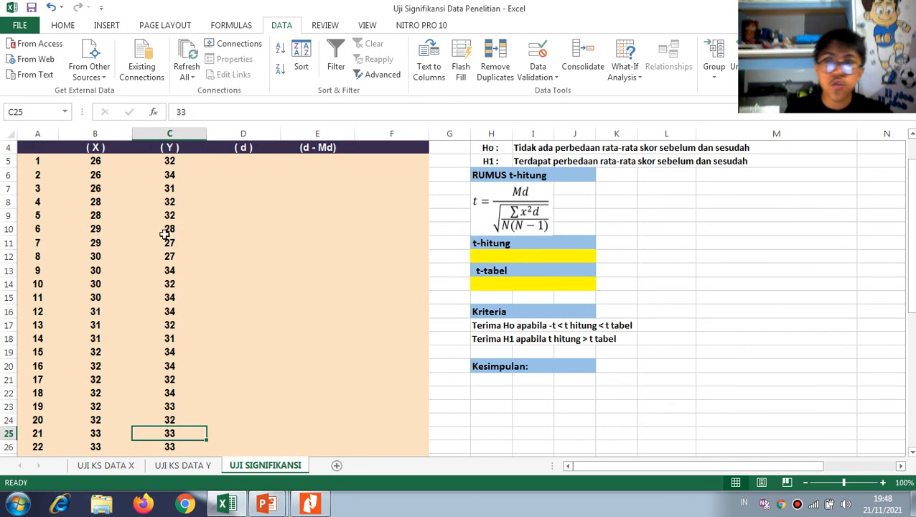
{"action": "scroll", "coordinate": [123, 297], "scroll_direction": "down", "scroll_amount": 5}
{"action": "scroll", "coordinate": [129, 319], "scroll_direction": "up", "scroll_amount": 6}
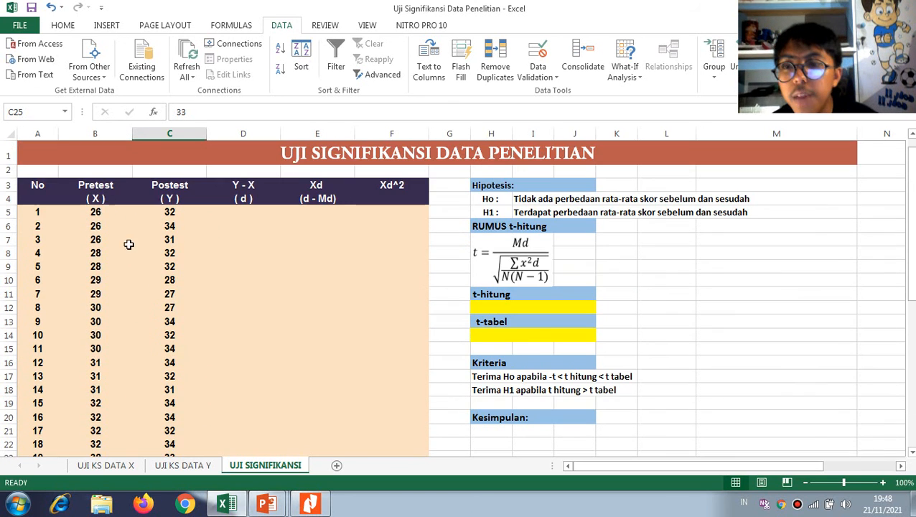
Copy the sorted pretest scores B5:B33 into the Pretest column of the UJI KS DATA X sheet, starting at B5
{"action": "left_click_drag", "start_coordinate": [96, 211], "coordinate": [113, 417]}
{"action": "key", "text": "ctrl+c"}
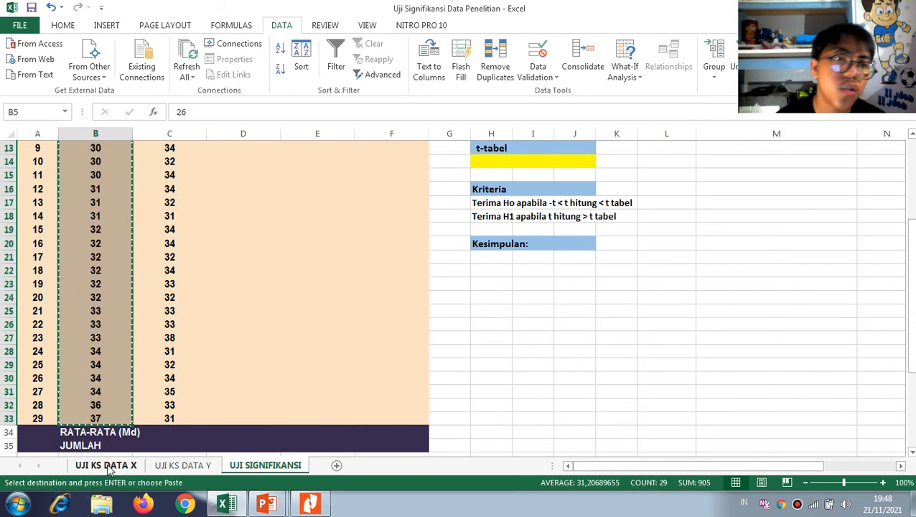
{"action": "left_click", "coordinate": [106, 465]}
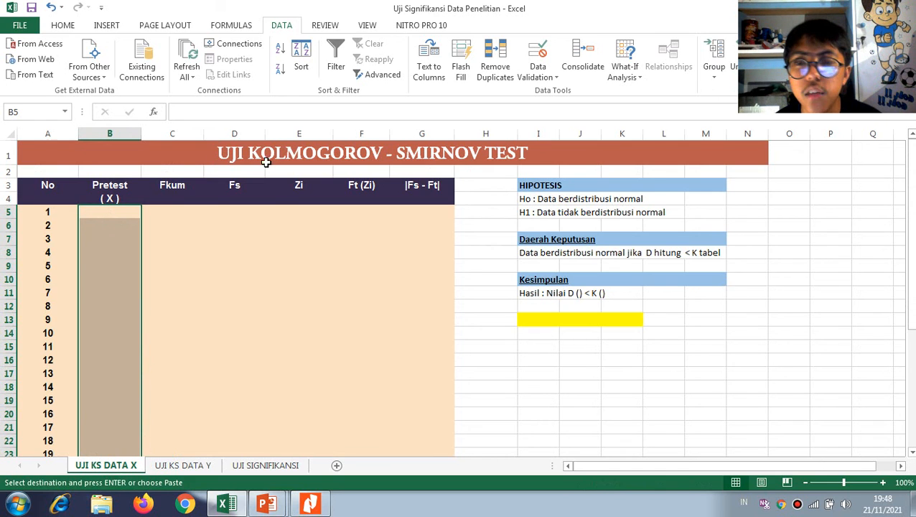
{"action": "left_click", "coordinate": [119, 211]}
{"action": "key", "text": "ctrl+v"}
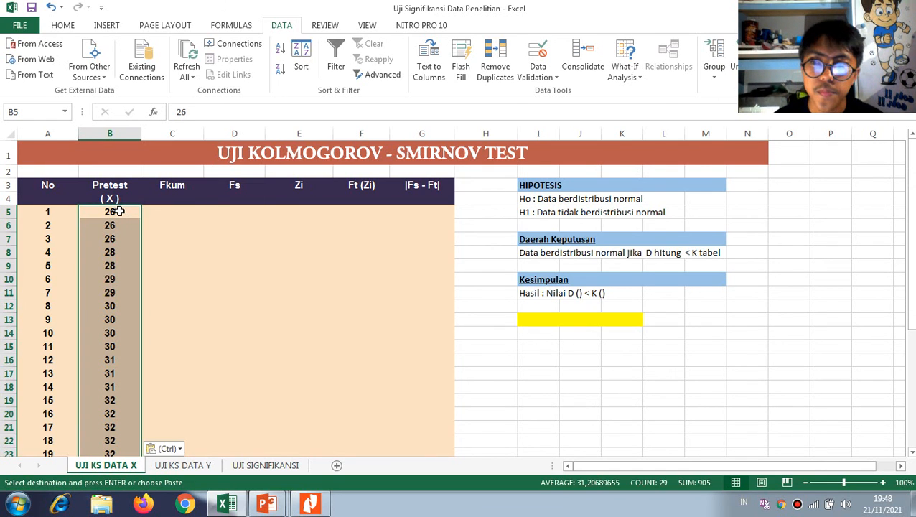
{"action": "scroll", "coordinate": [175, 238], "scroll_direction": "down", "scroll_amount": 2}
{"action": "scroll", "coordinate": [175, 287], "scroll_direction": "down", "scroll_amount": 4}
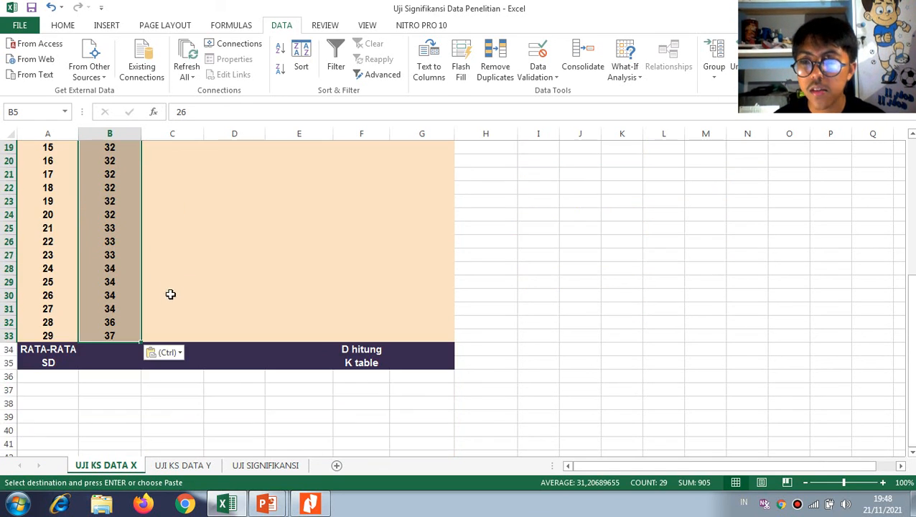
{"action": "scroll", "coordinate": [180, 291], "scroll_direction": "up", "scroll_amount": 6}
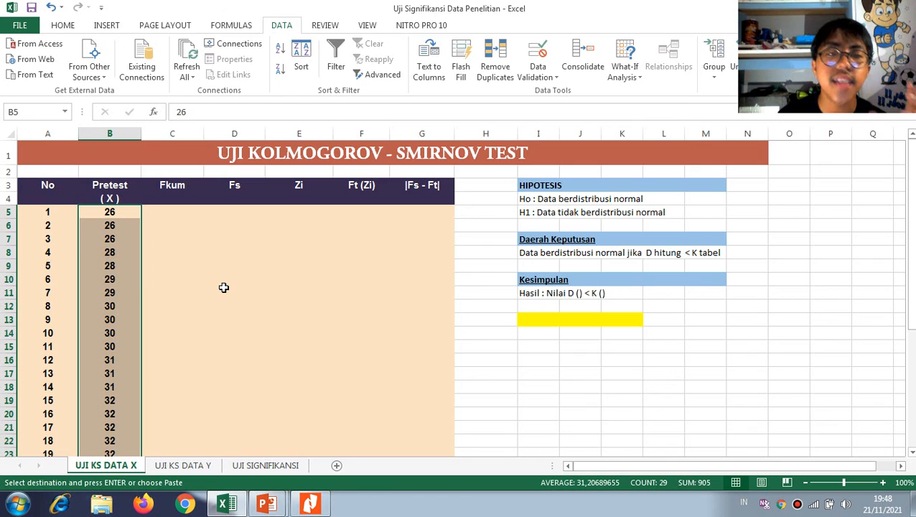
Switch to the PowerPoint slide comparing the Lilliefors and Kolmogorov-Smirnov tests, review it, and return to Excel
{"action": "key", "text": "alt+Tab"}
{"action": "key", "text": "alt+Tab"}
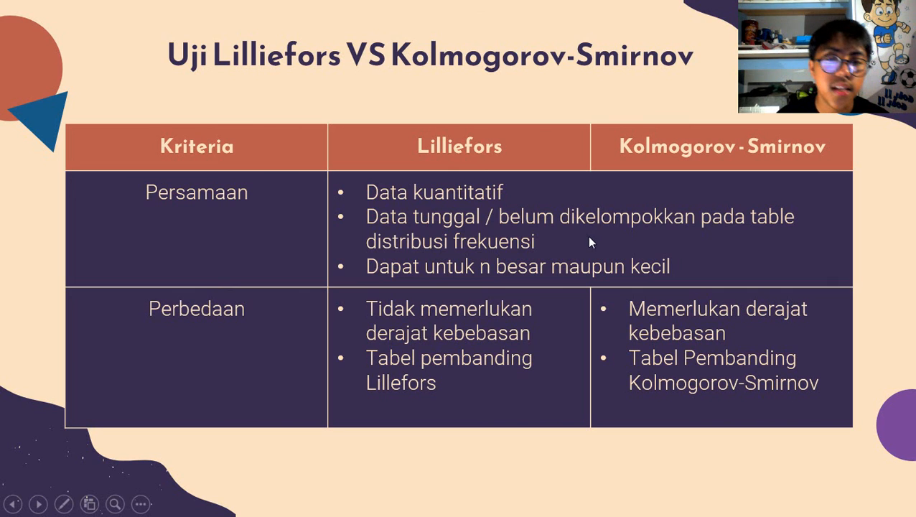
{"action": "key", "text": "alt+Tab"}
Calculate the mean of the pretest scores in the RATA-RATA cell B34 with =AVERAGE(B5:B33)
{"action": "scroll", "coordinate": [118, 390], "scroll_direction": "down", "scroll_amount": 4}
{"action": "scroll", "coordinate": [119, 390], "scroll_direction": "down", "scroll_amount": 1}
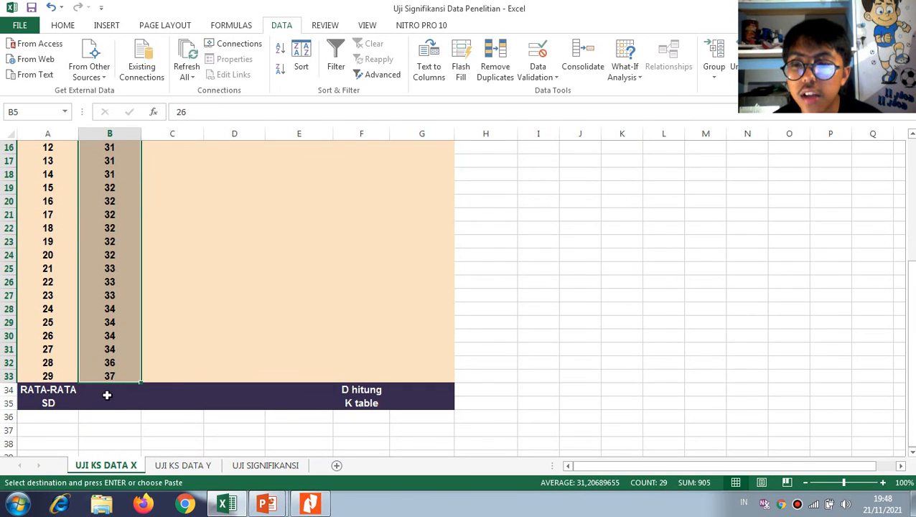
{"action": "left_click", "coordinate": [107, 390]}
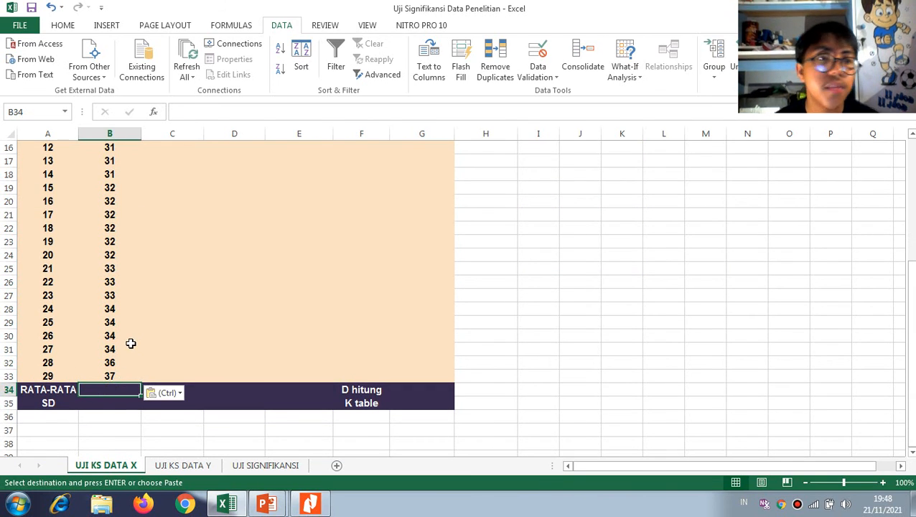
{"action": "type", "text": "=ave"}
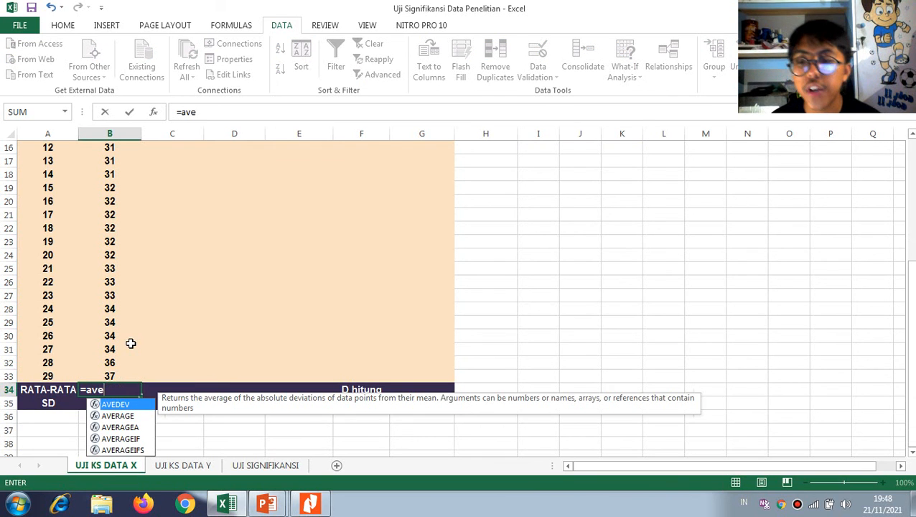
{"action": "key", "text": "Tab"}
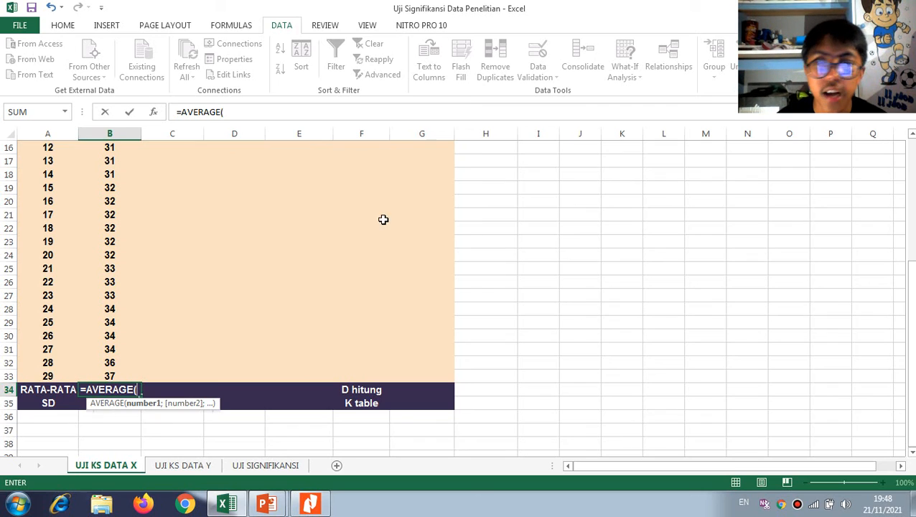
{"action": "scroll", "coordinate": [135, 321], "scroll_direction": "up", "scroll_amount": 1}
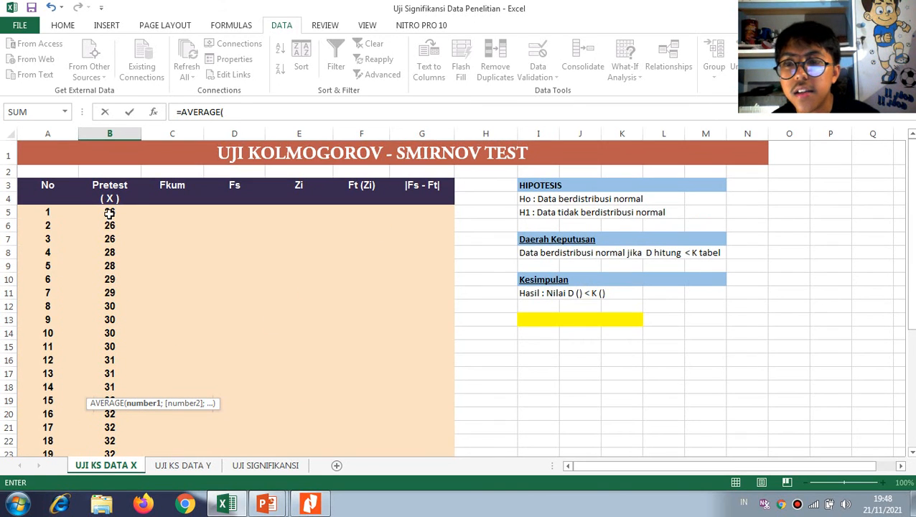
{"action": "left_click_drag", "start_coordinate": [110, 212], "coordinate": [110, 401]}
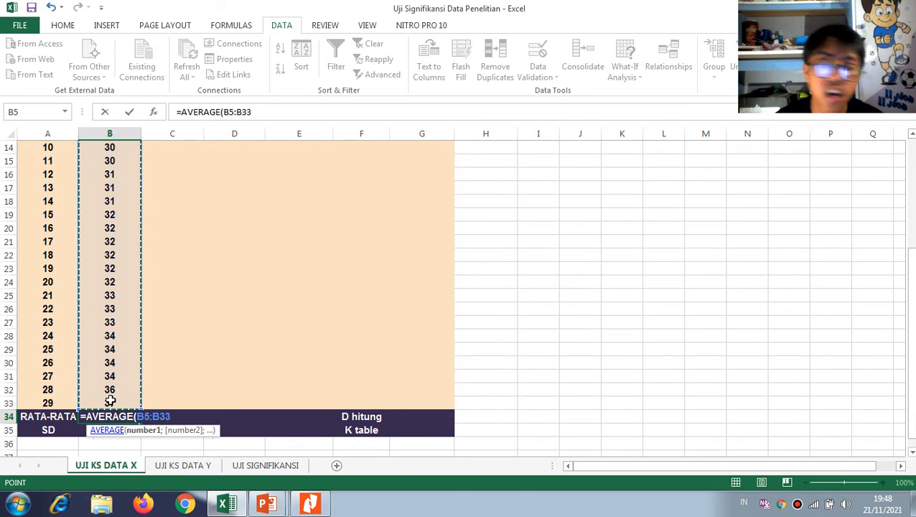
{"action": "key", "text": "Return"}
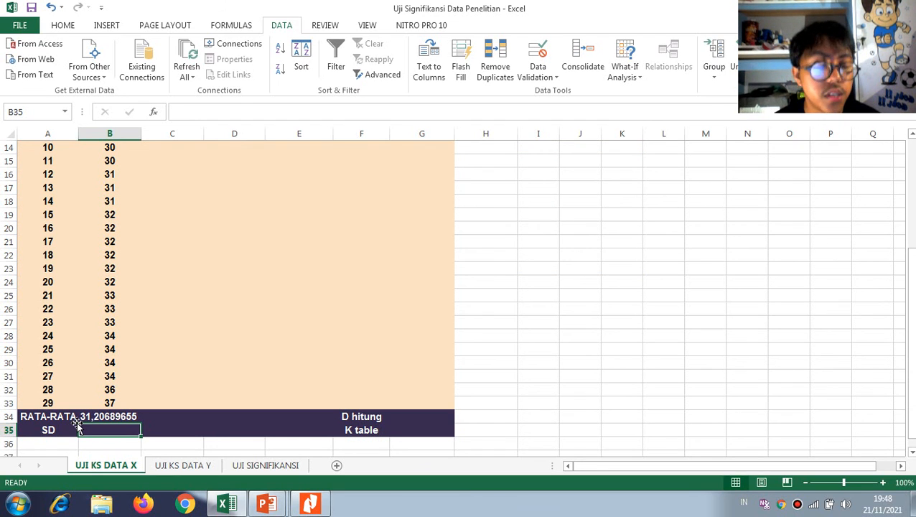
Calculate the standard deviation of the pretest scores in the SD cell B35 with =STDEV(B5:B33)
{"action": "type", "text": "=ste"}
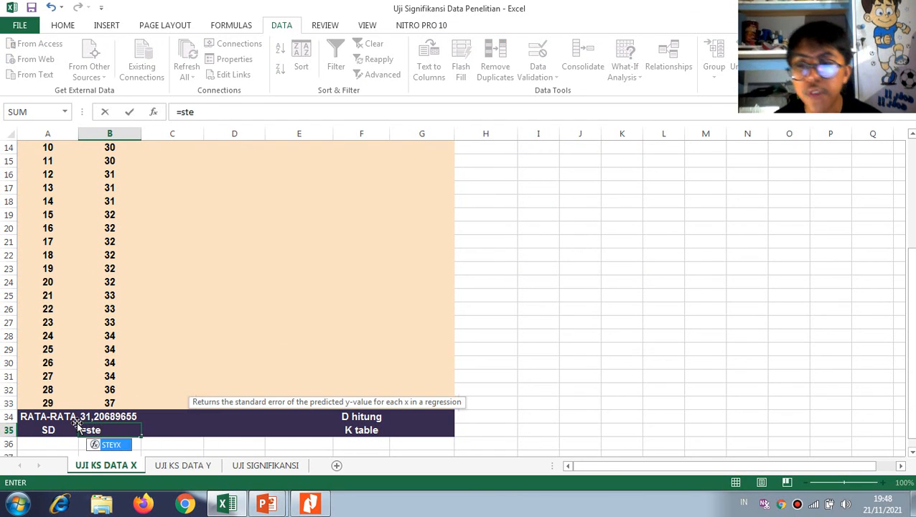
{"action": "key", "text": "BackSpace"}
{"action": "type", "text": "d"}
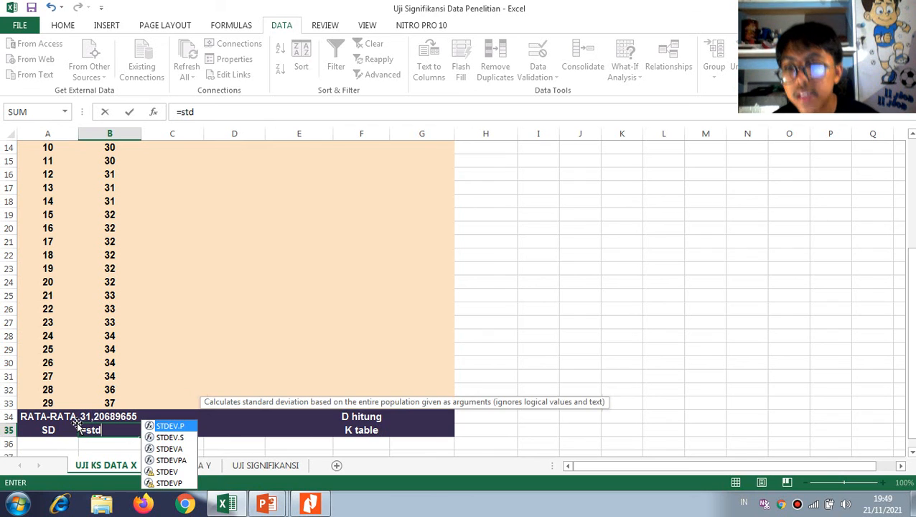
{"action": "key", "text": "Down"}
{"action": "key", "text": "Down"}
{"action": "key", "text": "Down"}
{"action": "key", "text": "Down"}
{"action": "key", "text": "Tab"}
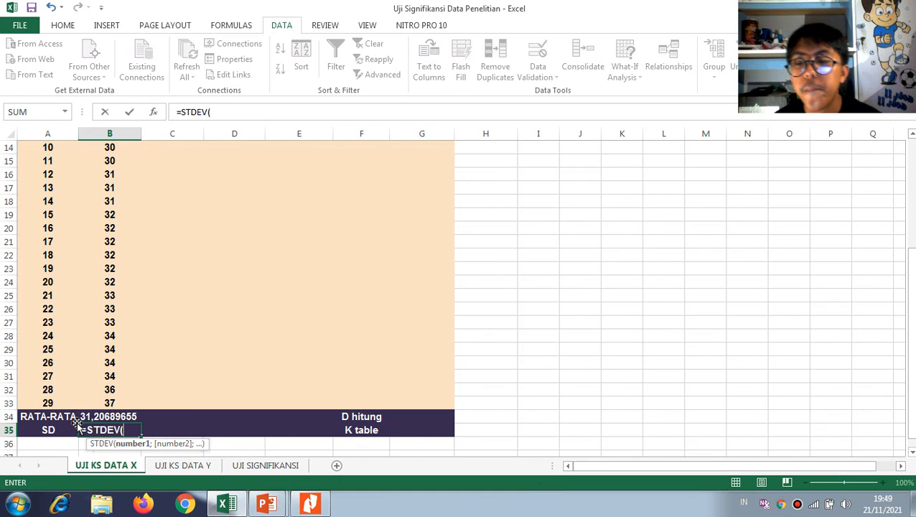
{"action": "scroll", "coordinate": [126, 287], "scroll_direction": "up", "scroll_amount": 4}
{"action": "left_click_drag", "start_coordinate": [110, 212], "coordinate": [124, 402]}
{"action": "key", "text": "Return"}
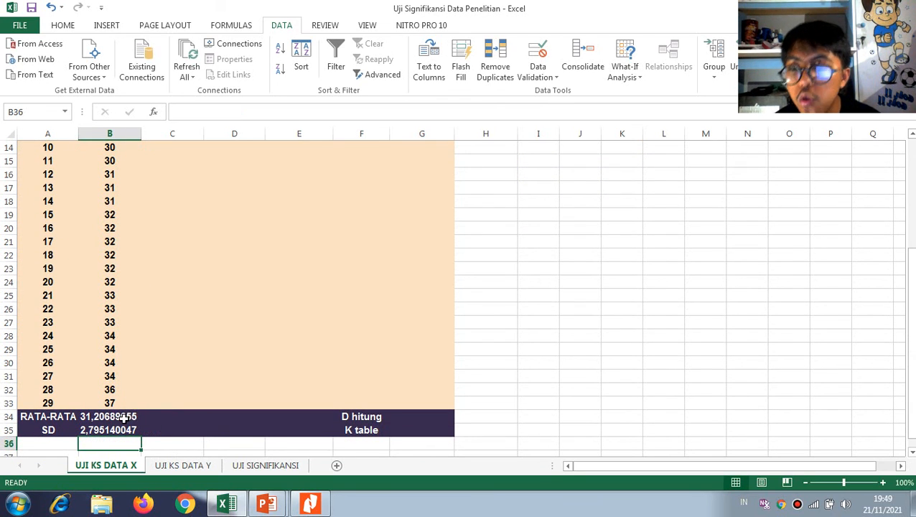
{"action": "left_click", "coordinate": [118, 426]}
Fill the Fkum column C5:C33 with the consecutive numbers 1 to 29
{"action": "scroll", "coordinate": [139, 420], "scroll_direction": "up", "scroll_amount": 5}
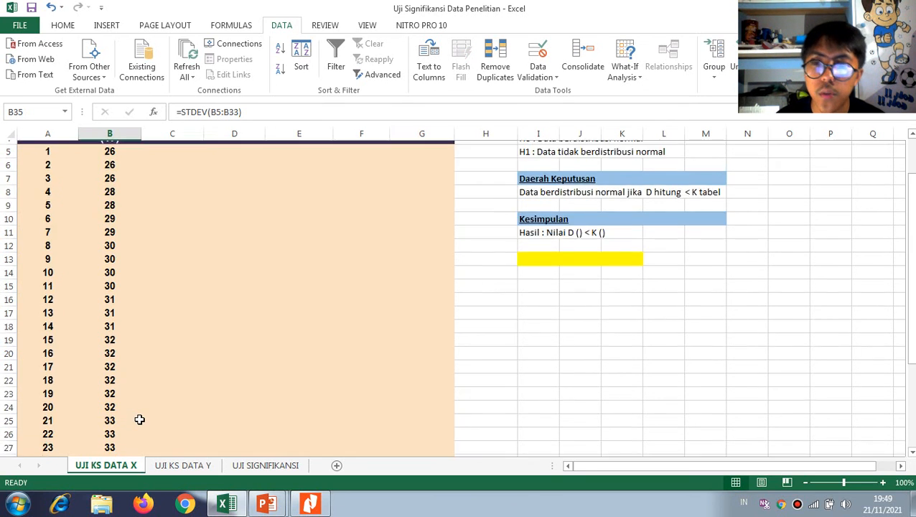
{"action": "left_click", "coordinate": [180, 214]}
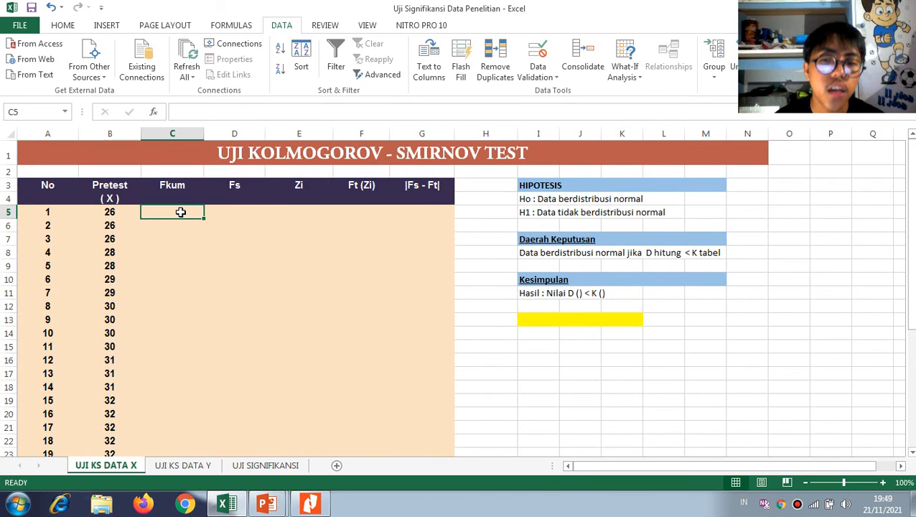
{"action": "type", "text": "1"}
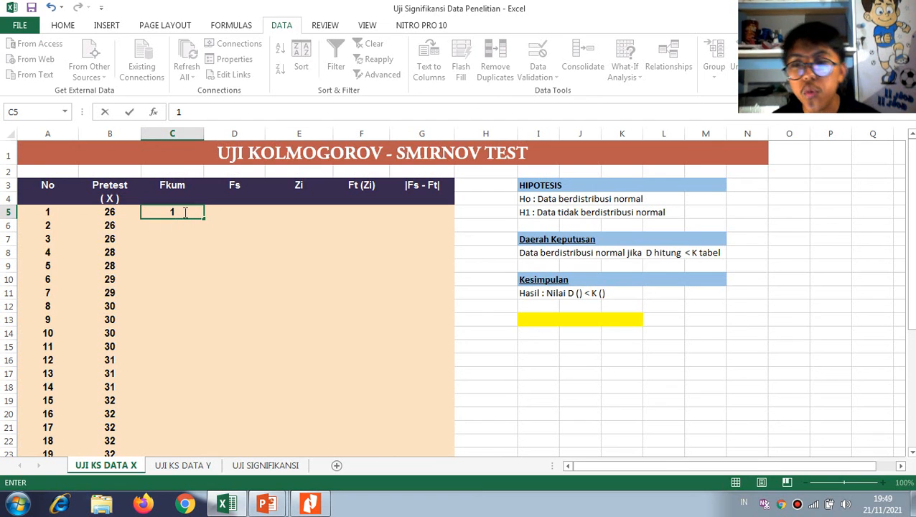
{"action": "key", "text": "Return"}
{"action": "type", "text": "2"}
{"action": "left_click_drag", "start_coordinate": [172, 213], "coordinate": [199, 405]}
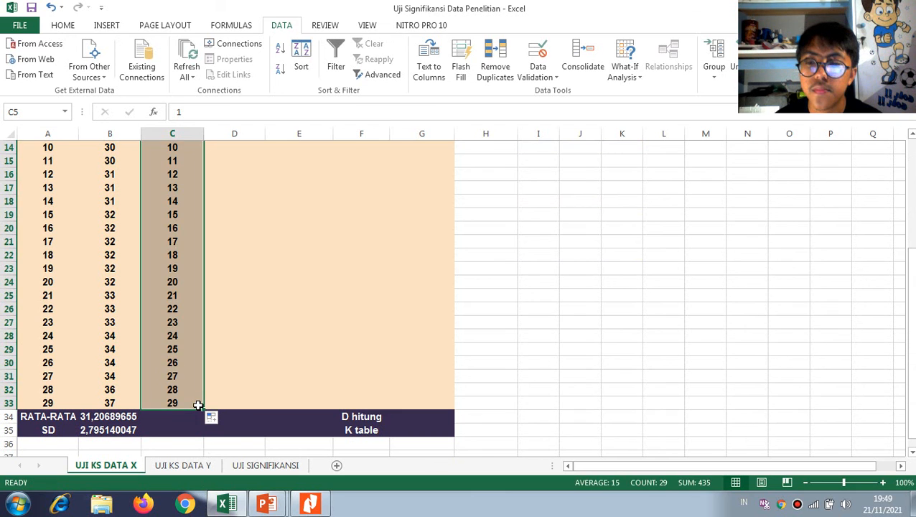
Enter the Fs formula =C5/C33 in D5, dividing the first cumulative frequency by the last one
{"action": "scroll", "coordinate": [212, 380], "scroll_direction": "up", "scroll_amount": 5}
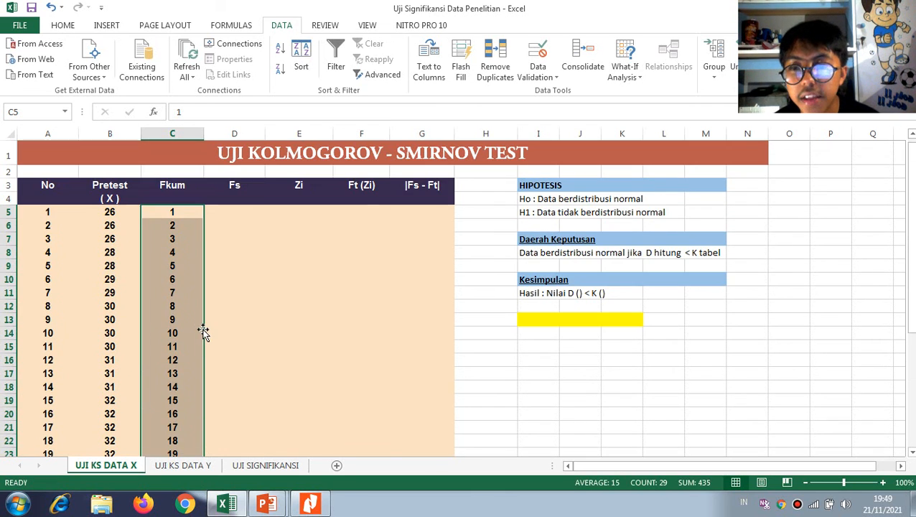
{"action": "left_click", "coordinate": [233, 215]}
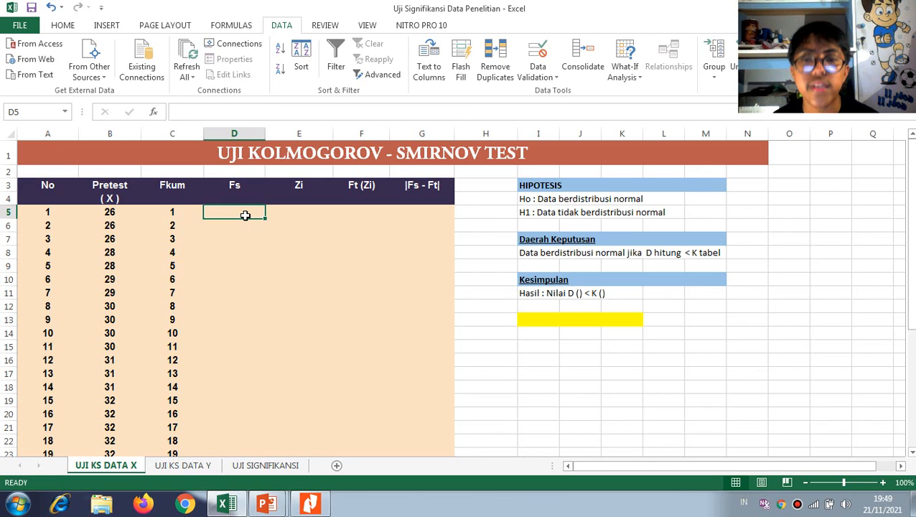
{"action": "type", "text": "="}
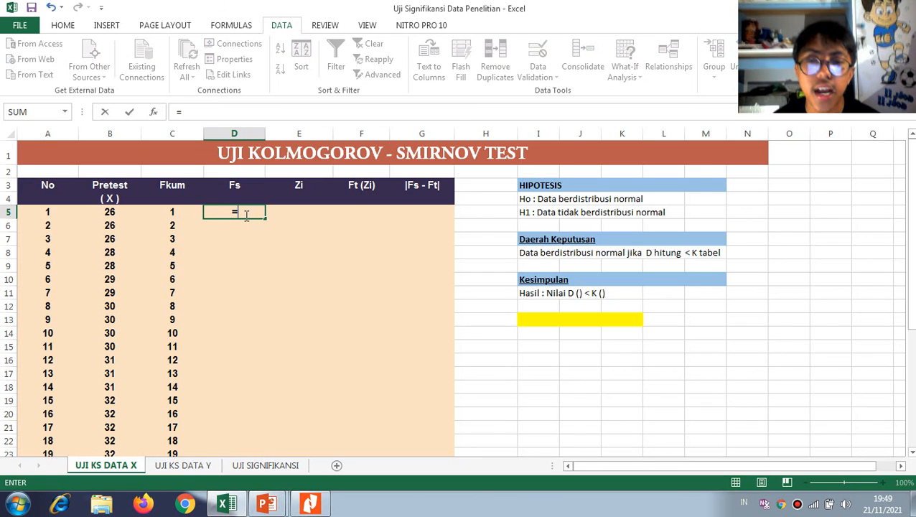
{"action": "left_click", "coordinate": [175, 209]}
{"action": "type", "text": "/"}
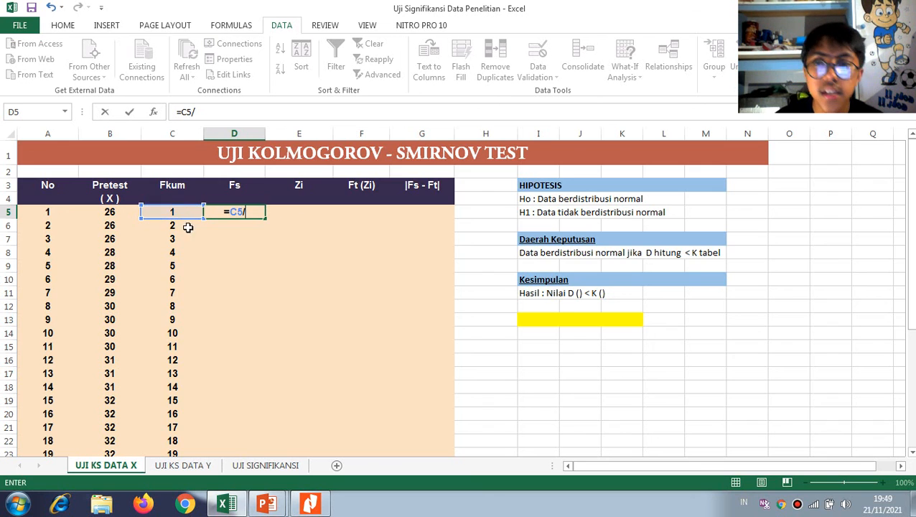
{"action": "scroll", "coordinate": [188, 227], "scroll_direction": "down", "scroll_amount": 4}
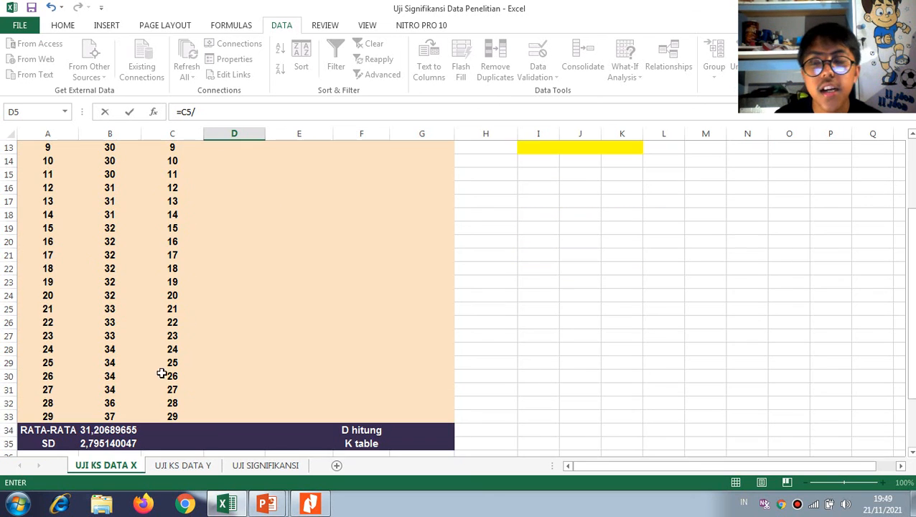
{"action": "left_click", "coordinate": [180, 418]}
{"action": "scroll", "coordinate": [183, 409], "scroll_direction": "up", "scroll_amount": 4}
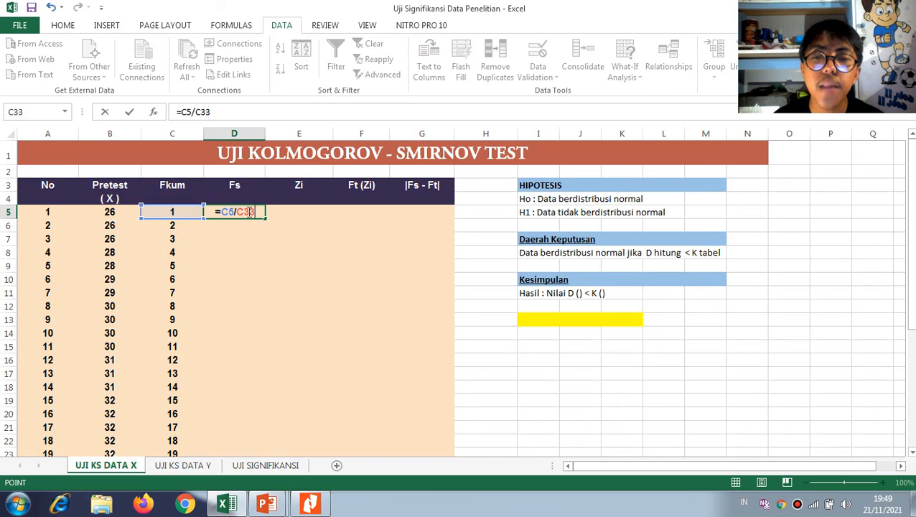
{"action": "scroll", "coordinate": [188, 359], "scroll_direction": "down", "scroll_amount": 5}
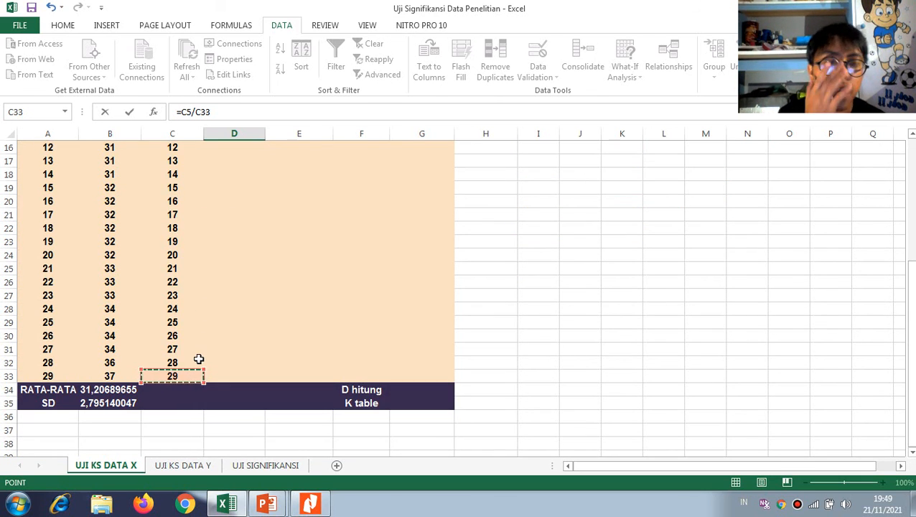
{"action": "scroll", "coordinate": [199, 359], "scroll_direction": "up", "scroll_amount": 3}
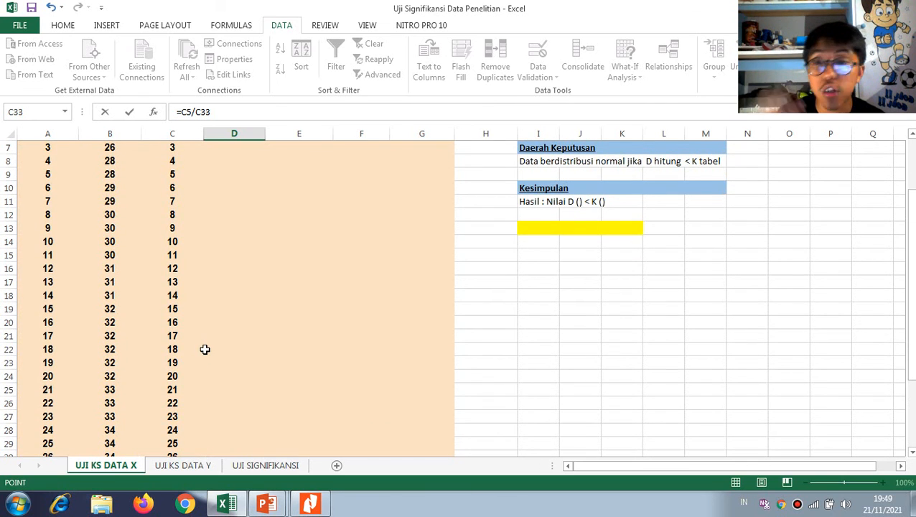
{"action": "scroll", "coordinate": [206, 349], "scroll_direction": "up", "scroll_amount": 2}
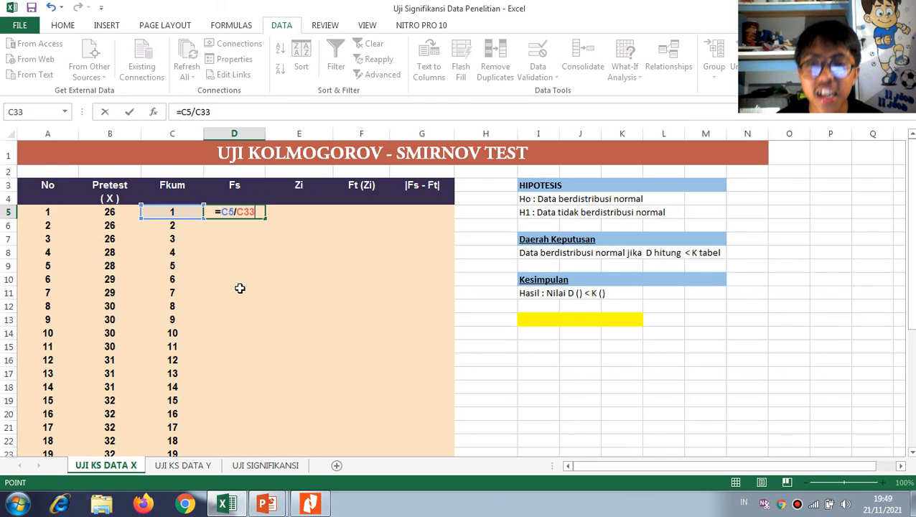
{"action": "key", "text": "Left"}
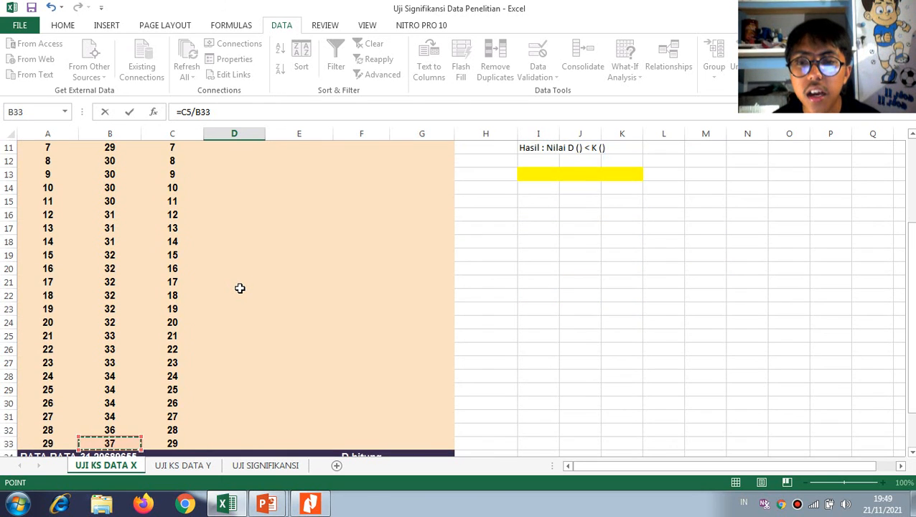
{"action": "key", "text": "Right"}
{"action": "scroll", "coordinate": [241, 289], "scroll_direction": "up", "scroll_amount": 4}
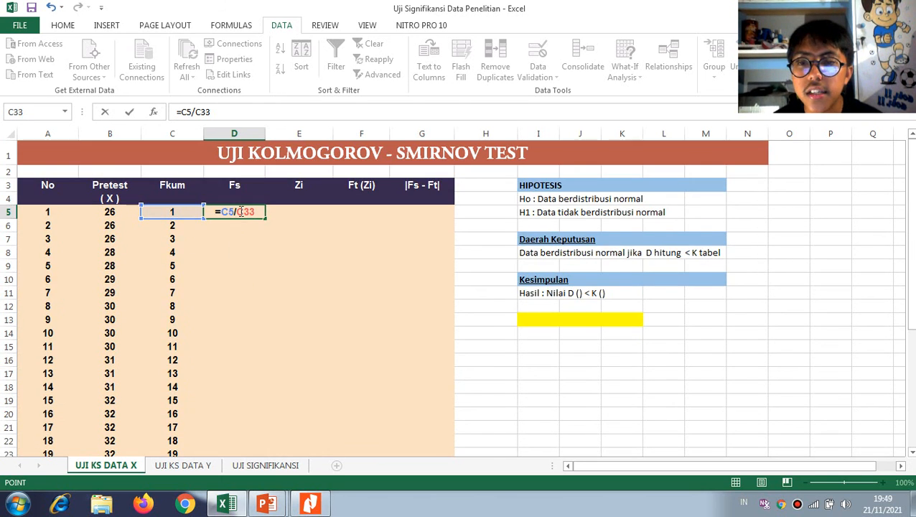
{"action": "left_click", "coordinate": [260, 211]}
{"action": "type", "text": "$"}
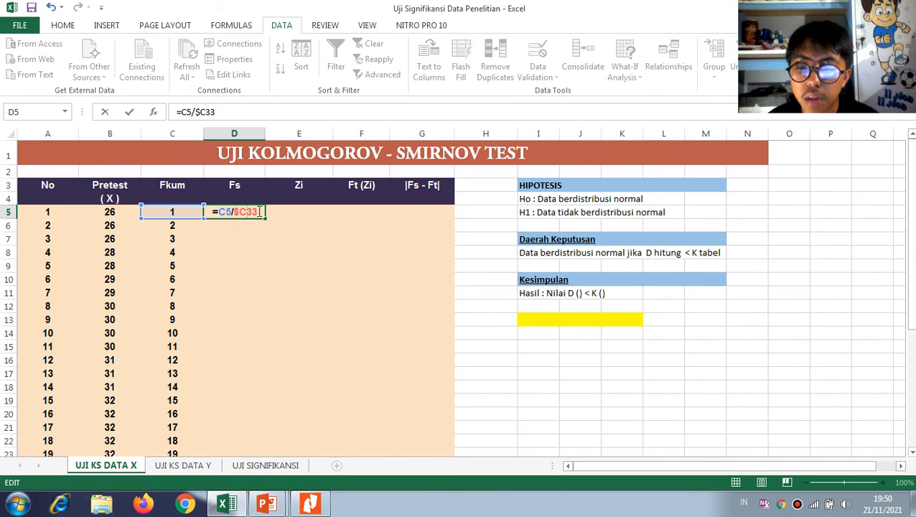
{"action": "key", "text": "Right"}
{"action": "type", "text": "$"}
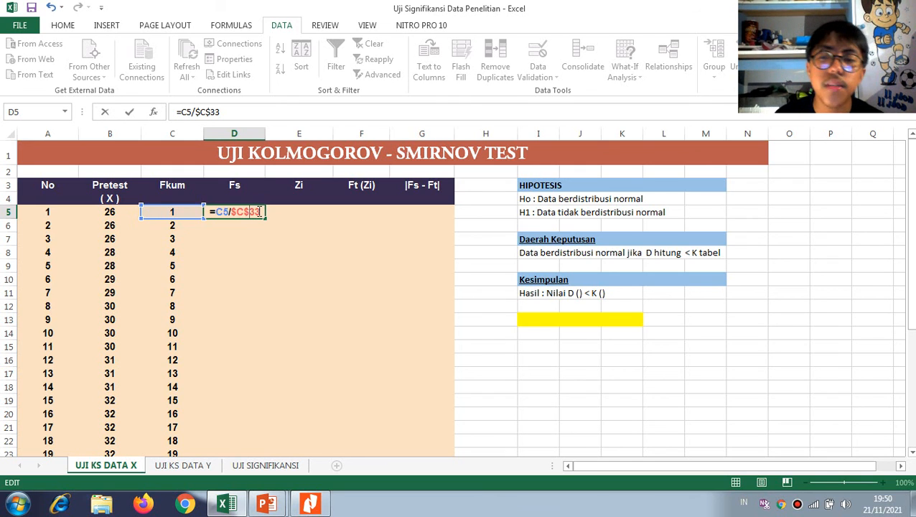
{"action": "key", "text": "BackSpace"}
{"action": "key", "text": "Left"}
{"action": "key", "text": "BackSpace"}
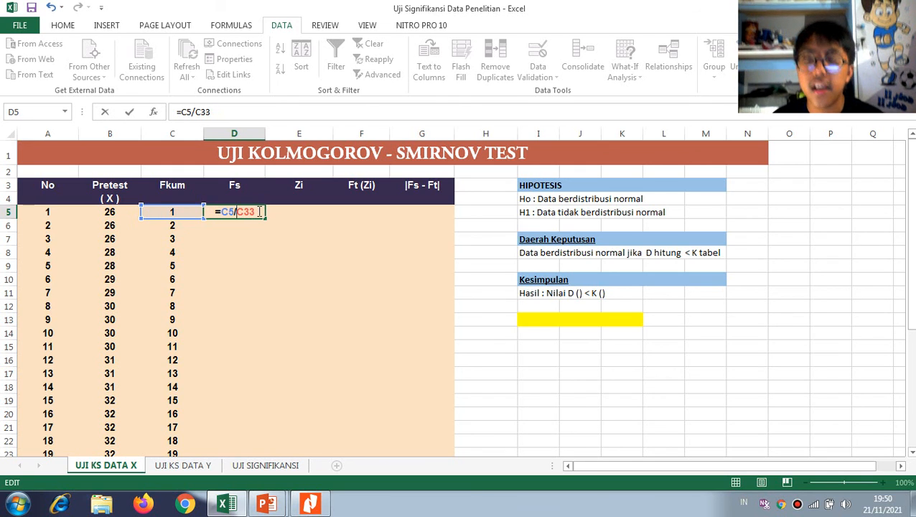
Make the divisor in the D5 formula absolute as $C$33 and copy the formula down through D33
{"action": "key", "text": "F4"}
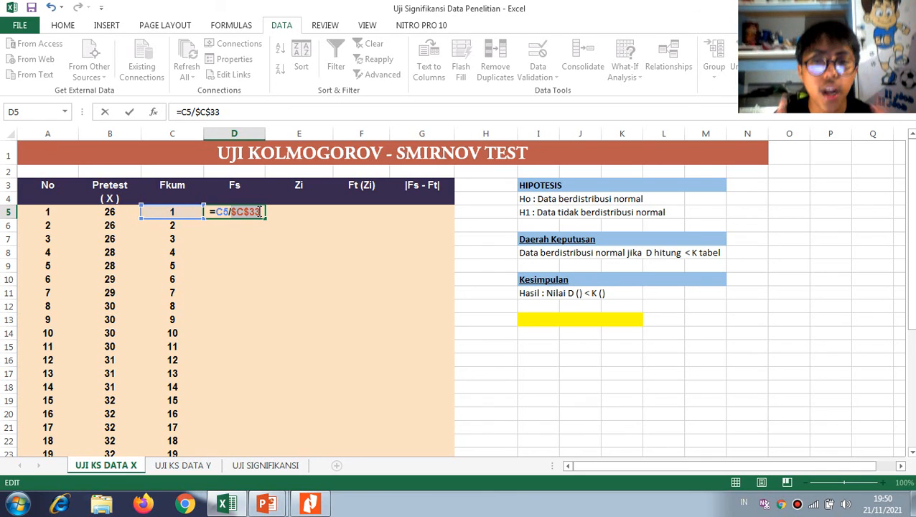
{"action": "key", "text": "Return"}
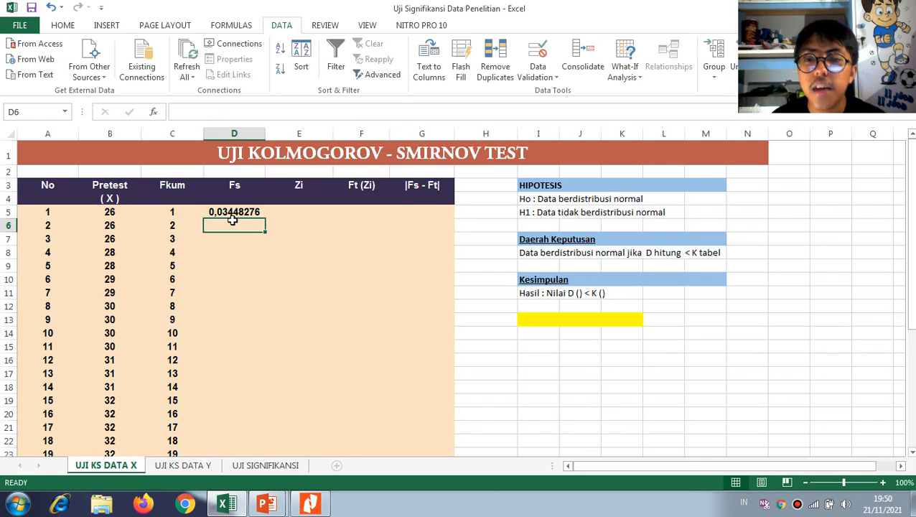
{"action": "left_click", "coordinate": [234, 216]}
{"action": "left_click_drag", "start_coordinate": [267, 216], "coordinate": [246, 404]}
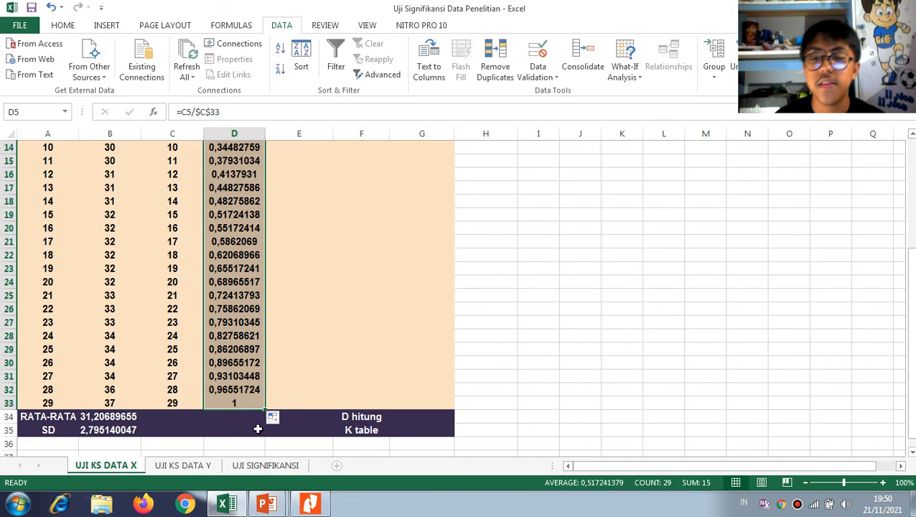
Start the Zi formula in E5 with =(B5-$B$34), subtracting the absolute mean from the first pretest score
{"action": "scroll", "coordinate": [286, 401], "scroll_direction": "up", "scroll_amount": 4}
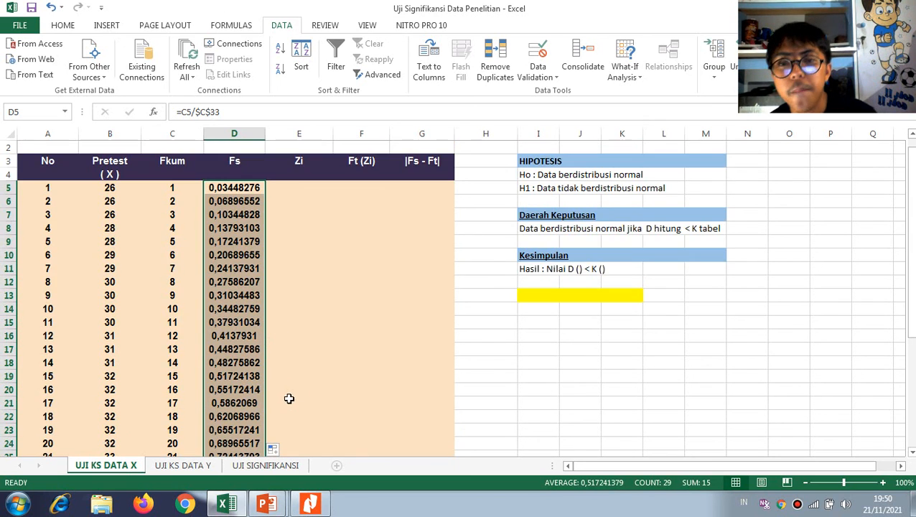
{"action": "left_click", "coordinate": [308, 189]}
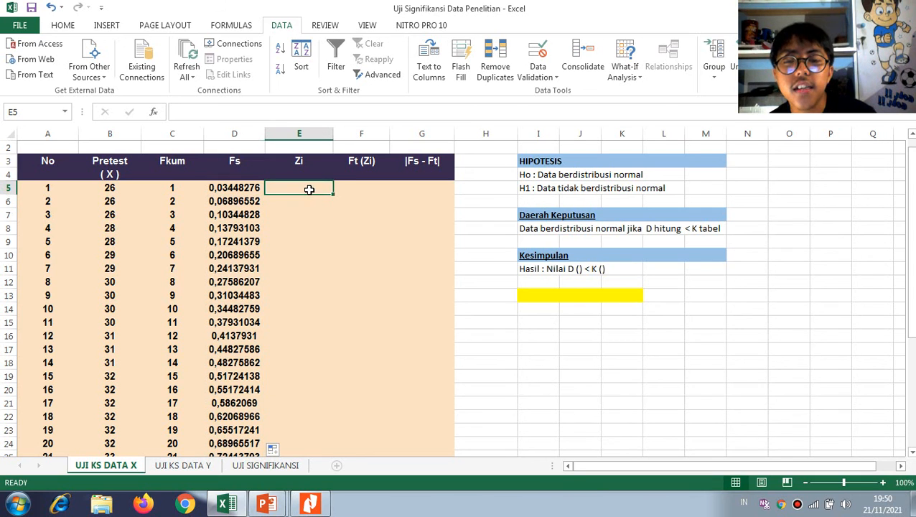
{"action": "type", "text": "=("}
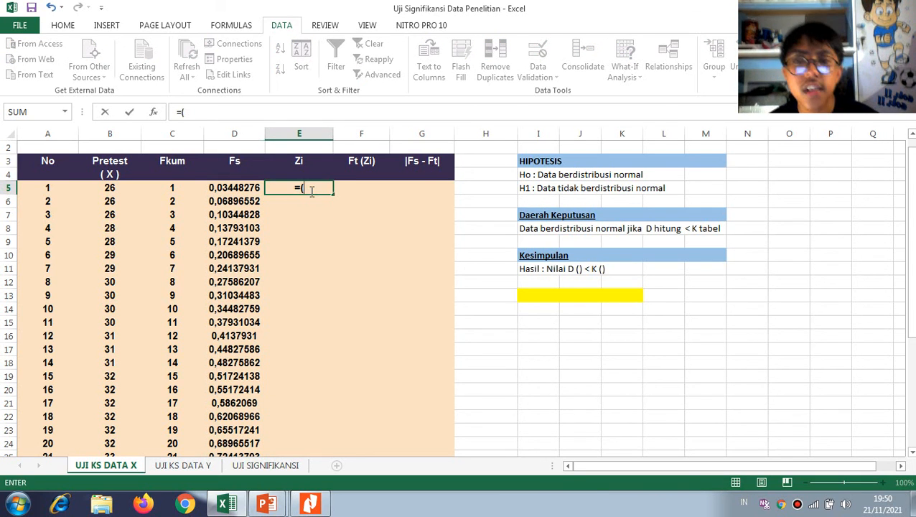
{"action": "left_click", "coordinate": [110, 189]}
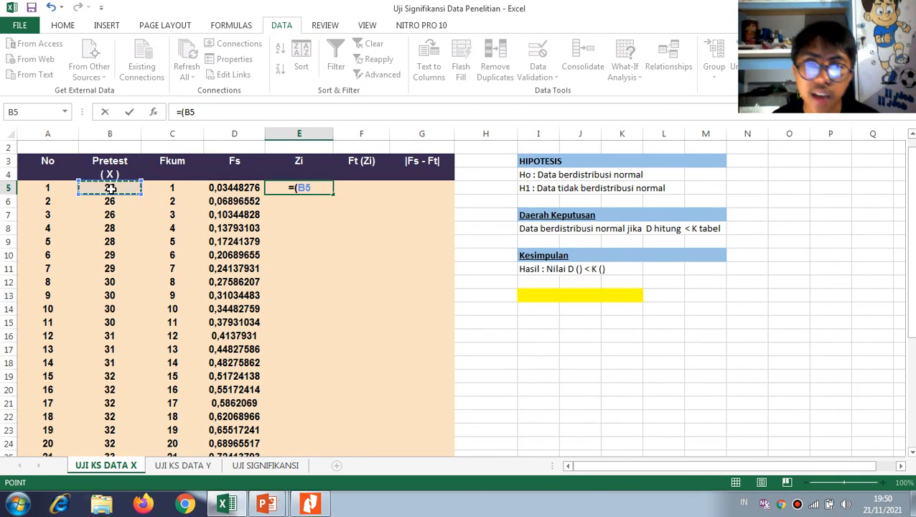
{"action": "type", "text": "-"}
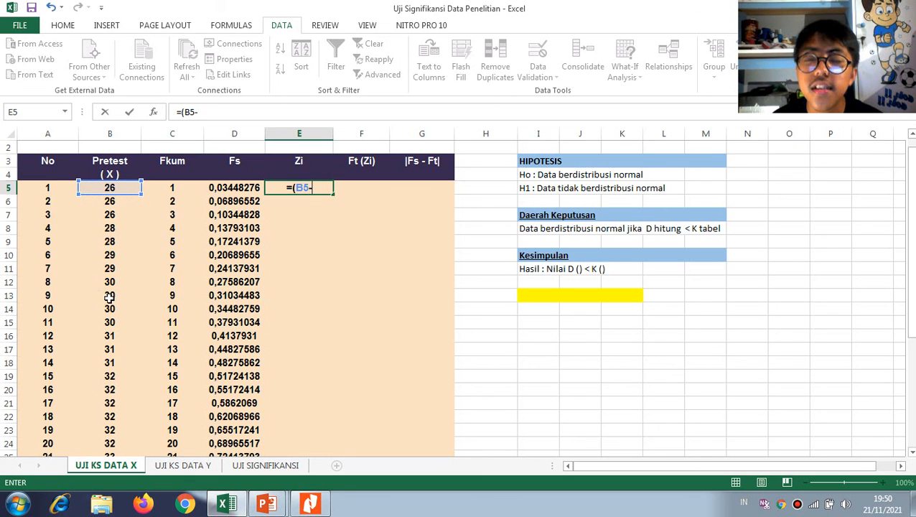
{"action": "scroll", "coordinate": [114, 305], "scroll_direction": "down", "scroll_amount": 6}
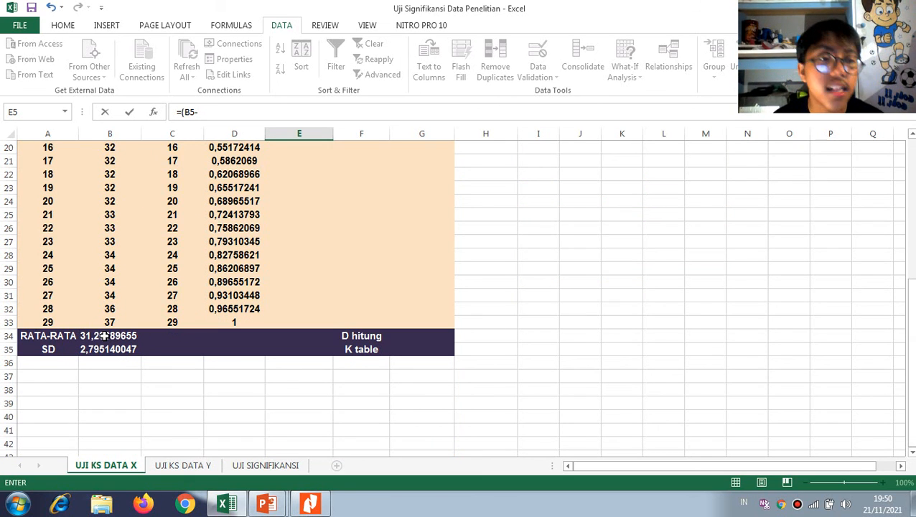
{"action": "left_click", "coordinate": [105, 336]}
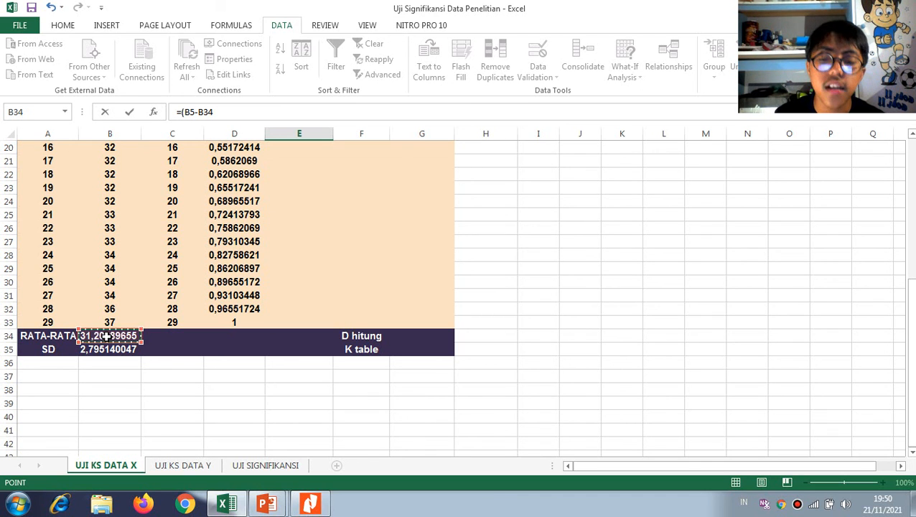
{"action": "key", "text": "F4"}
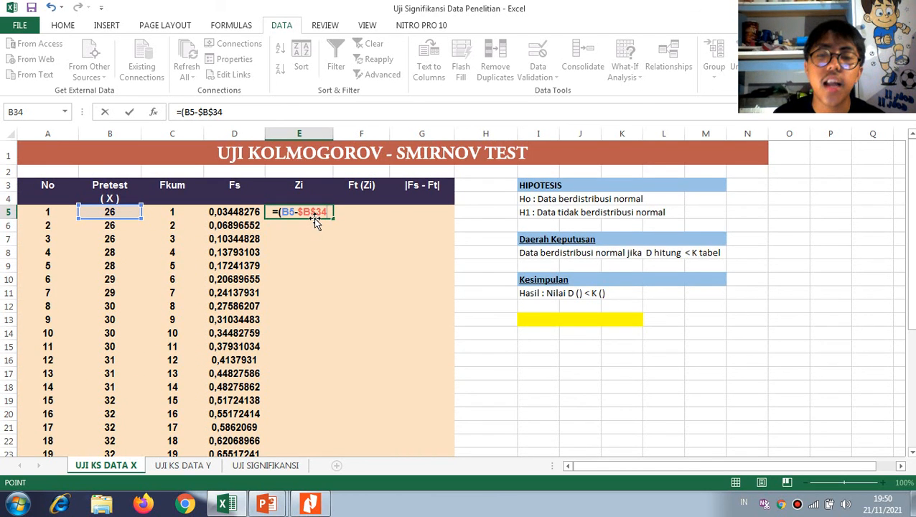
{"action": "type", "text": ")"}
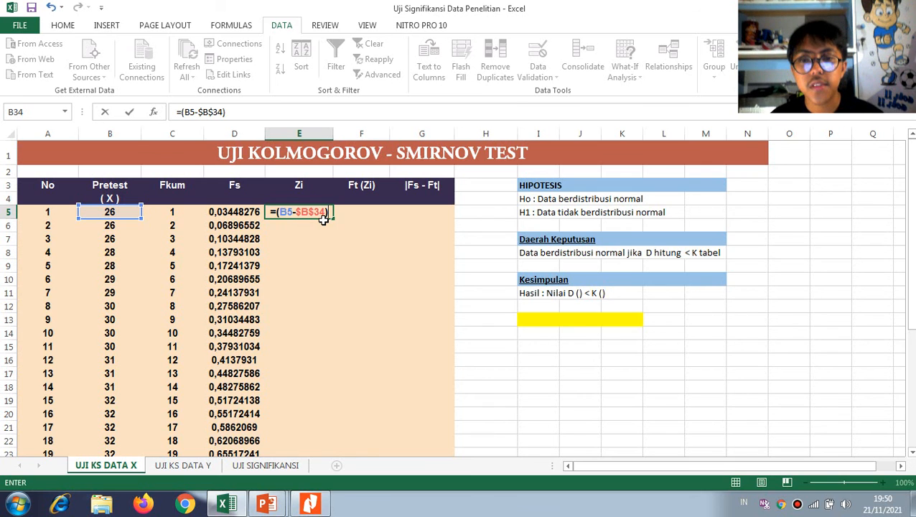
{"action": "type", "text": "/"}
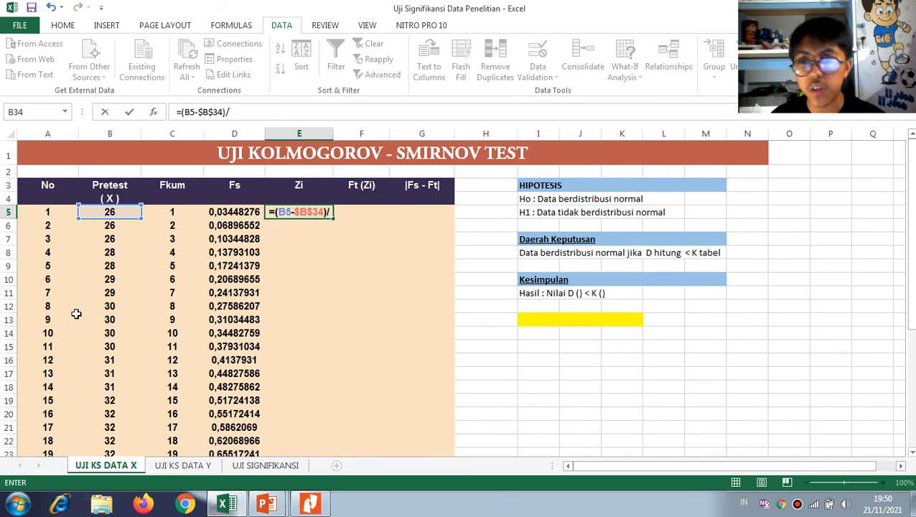
Complete the E5 formula as =(B5-$B$34)/$B$35, dividing by the absolute SD cell
{"action": "scroll", "coordinate": [125, 348], "scroll_direction": "down", "scroll_amount": 3}
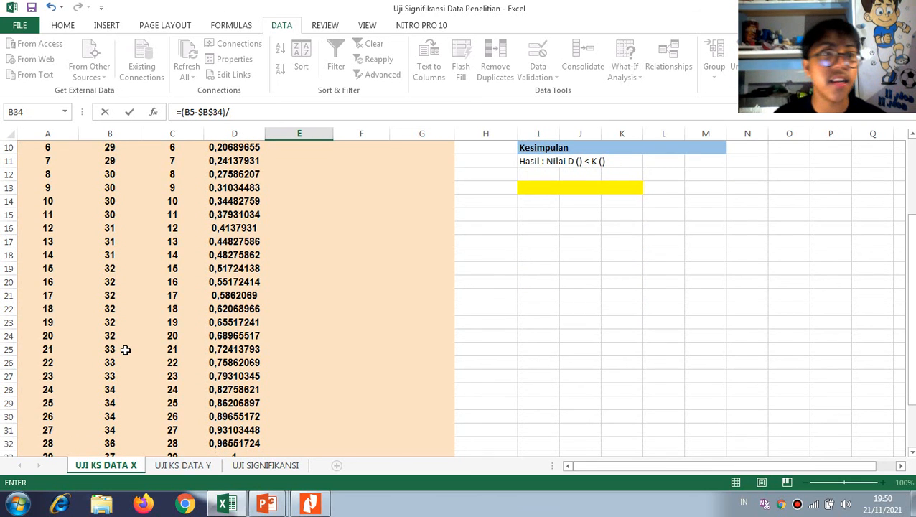
{"action": "scroll", "coordinate": [117, 382], "scroll_direction": "down", "scroll_amount": 2}
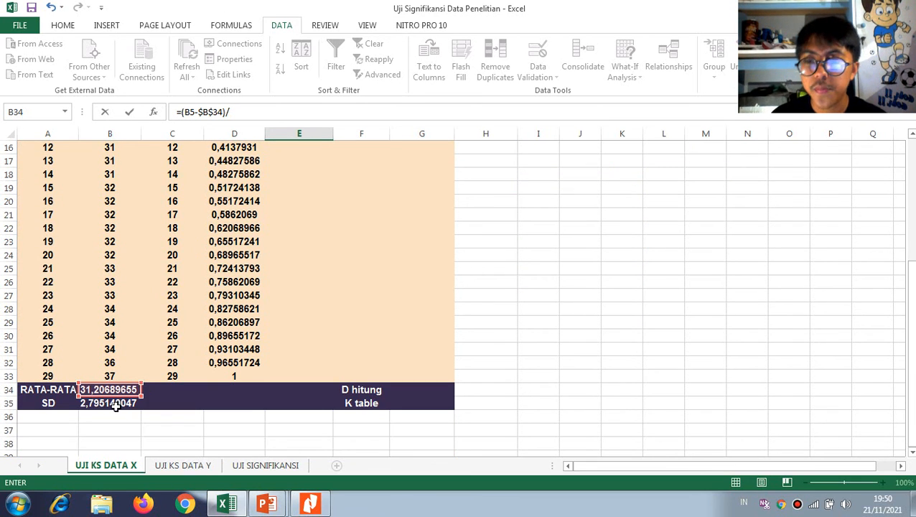
{"action": "left_click", "coordinate": [114, 406]}
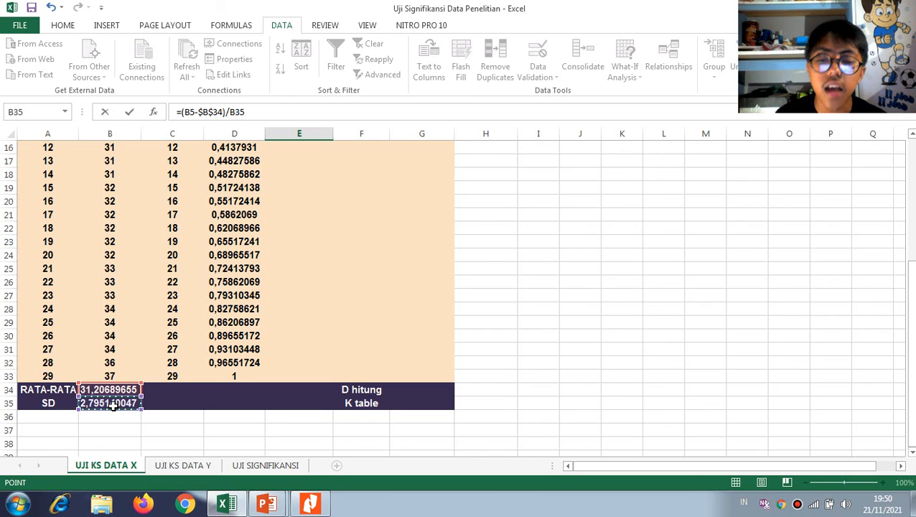
{"action": "scroll", "coordinate": [112, 405], "scroll_direction": "up", "scroll_amount": 5}
{"action": "key", "text": "F4"}
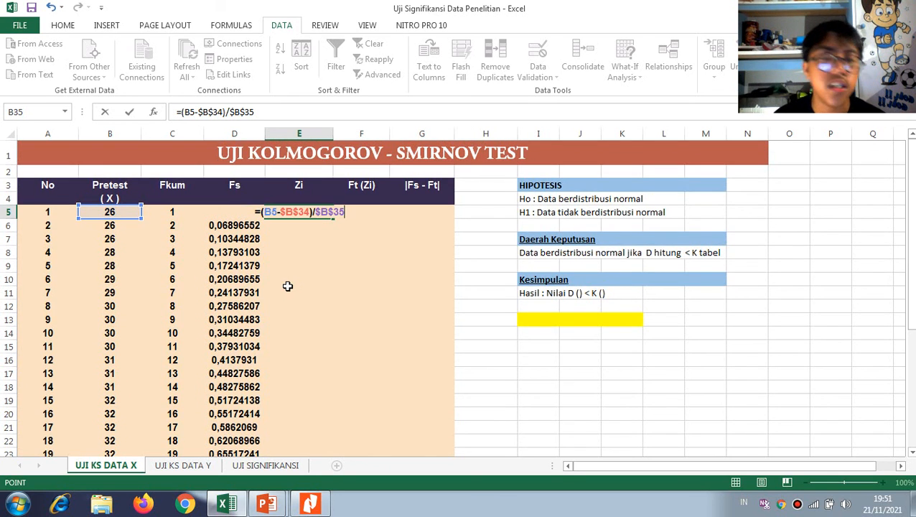
{"action": "key", "text": "Return"}
Copy the Zi formula from E5 down through E33
{"action": "left_click", "coordinate": [304, 212]}
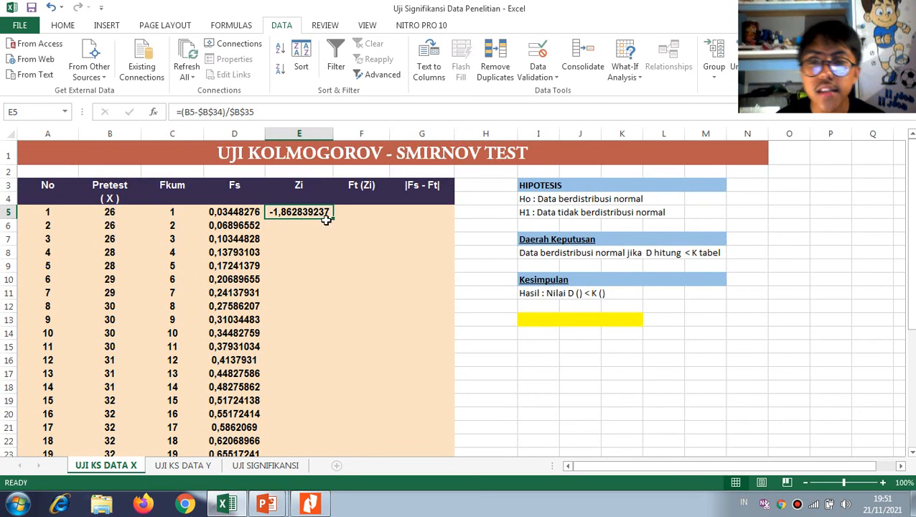
{"action": "left_click_drag", "start_coordinate": [334, 215], "coordinate": [319, 402]}
{"action": "scroll", "coordinate": [324, 351], "scroll_direction": "up", "scroll_amount": 5}
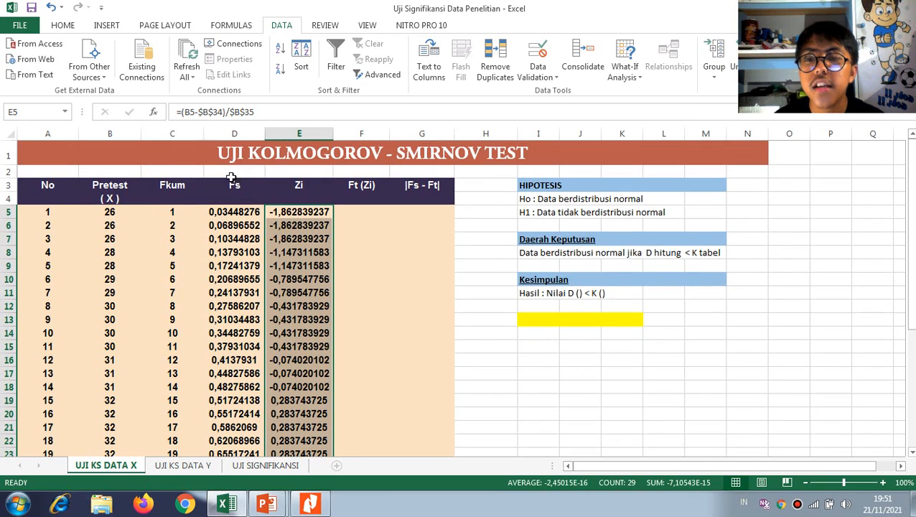
Inspect the formula in D33, the last cell of the Fs column, without changing it
{"action": "left_click", "coordinate": [246, 184]}
{"action": "scroll", "coordinate": [242, 317], "scroll_direction": "down", "scroll_amount": 8}
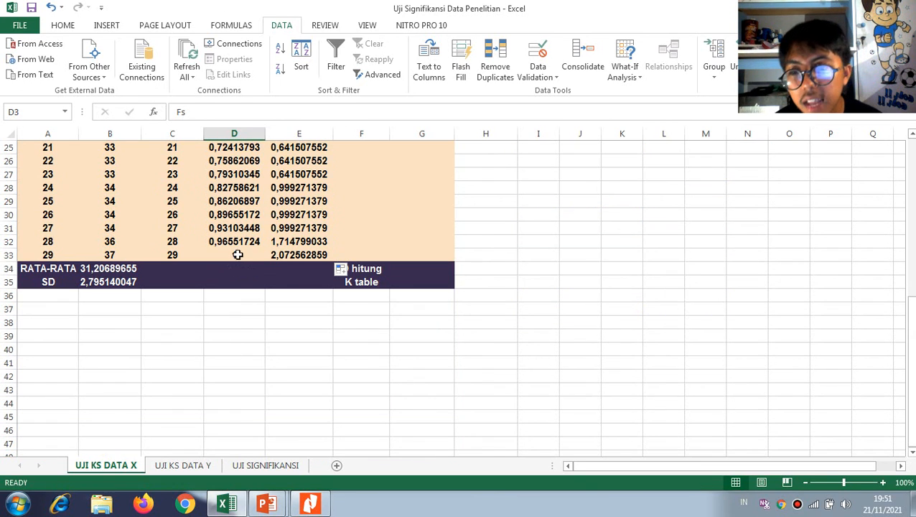
{"action": "left_click", "coordinate": [236, 255]}
{"action": "double_click", "coordinate": [236, 255]}
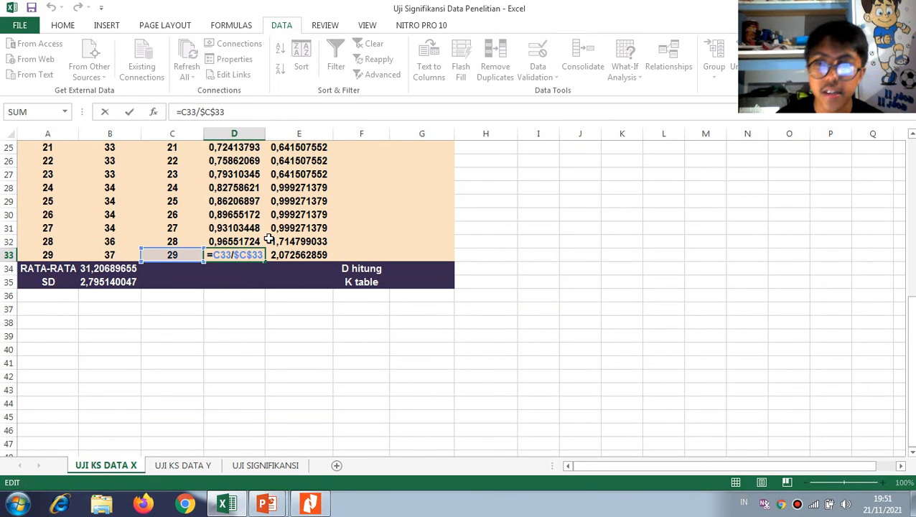
{"action": "key", "text": "Escape"}
{"action": "scroll", "coordinate": [304, 224], "scroll_direction": "up", "scroll_amount": 3}
{"action": "scroll", "coordinate": [304, 223], "scroll_direction": "up", "scroll_amount": 5}
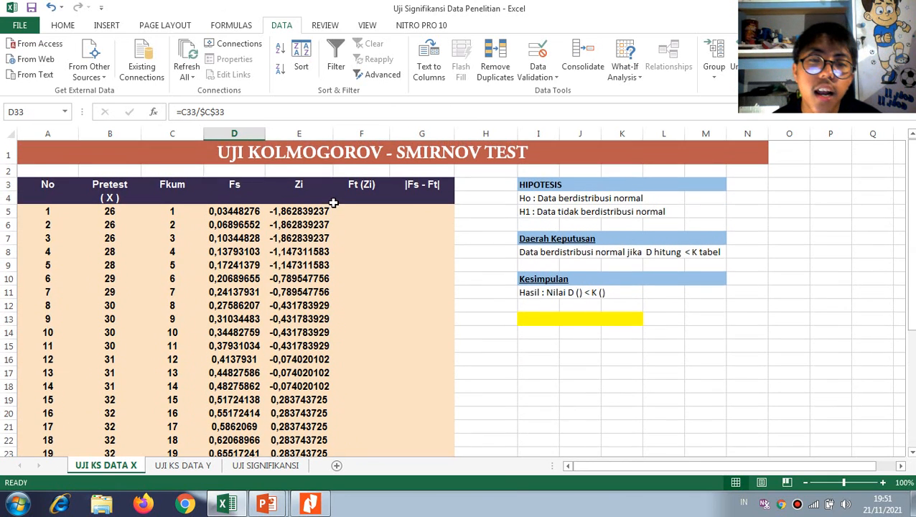
Enter the Ft (Zi) formula =NORMSDIST(E5) in F5
{"action": "left_click", "coordinate": [359, 212]}
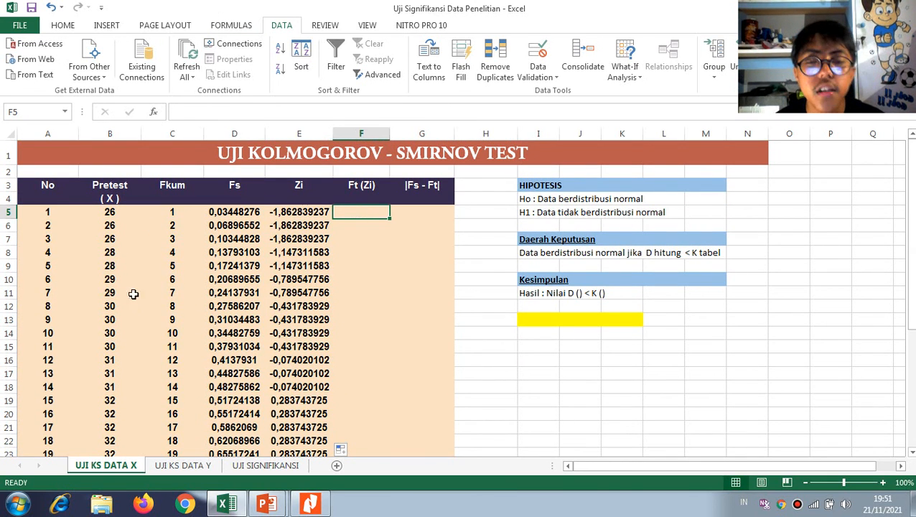
{"action": "type", "text": "=nom"}
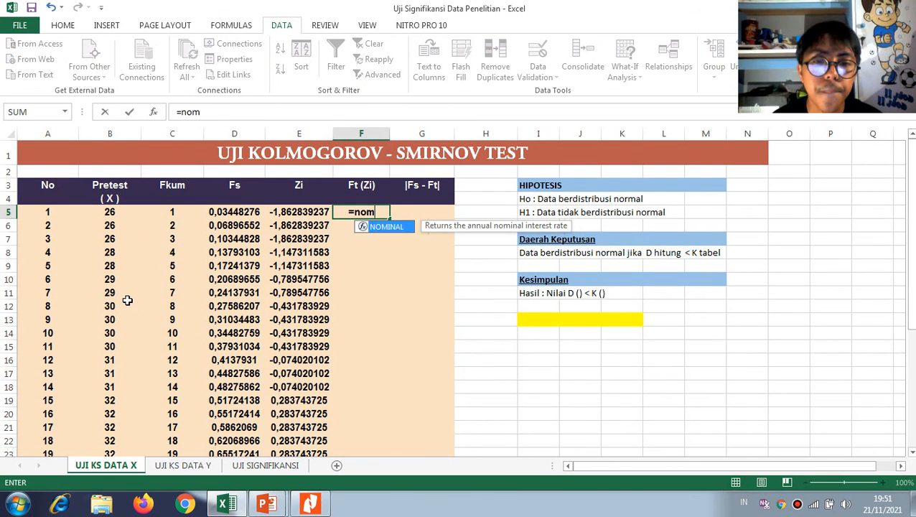
{"action": "key", "text": "BackSpace"}
{"action": "type", "text": "rms"}
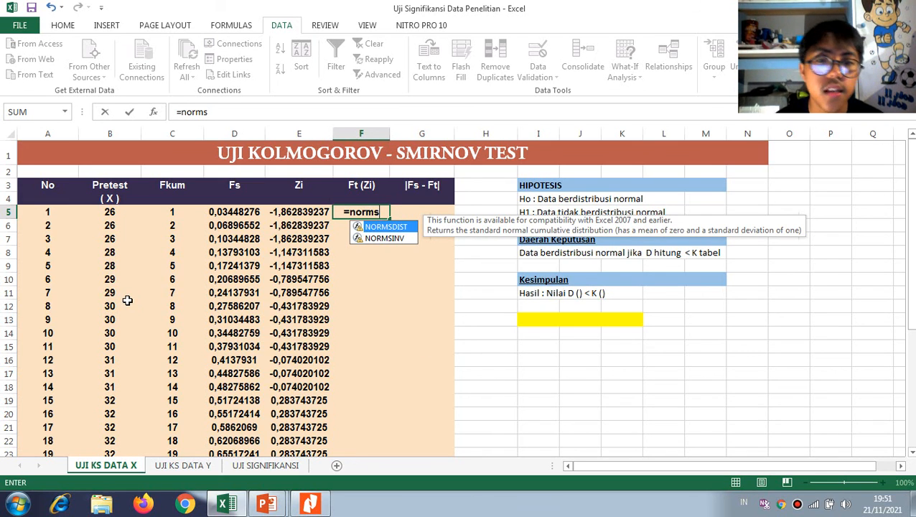
{"action": "left_click", "coordinate": [300, 225]}
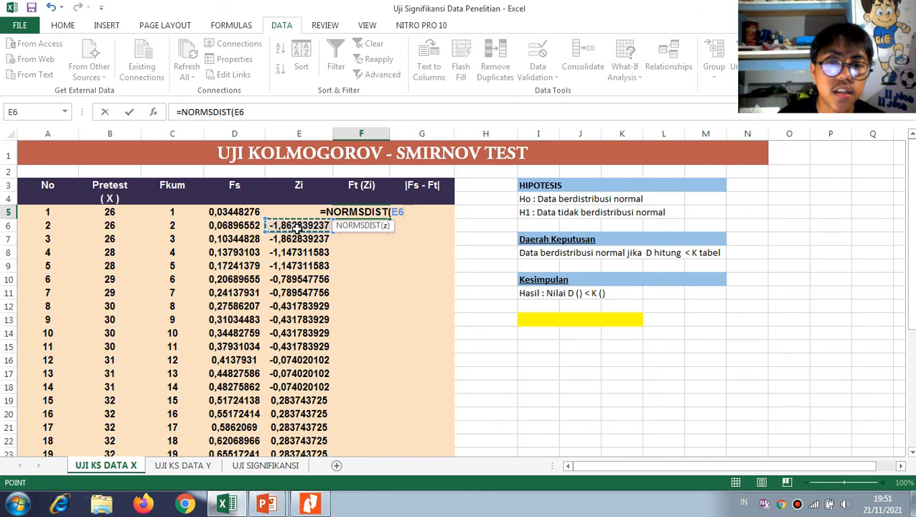
{"action": "left_click", "coordinate": [294, 215]}
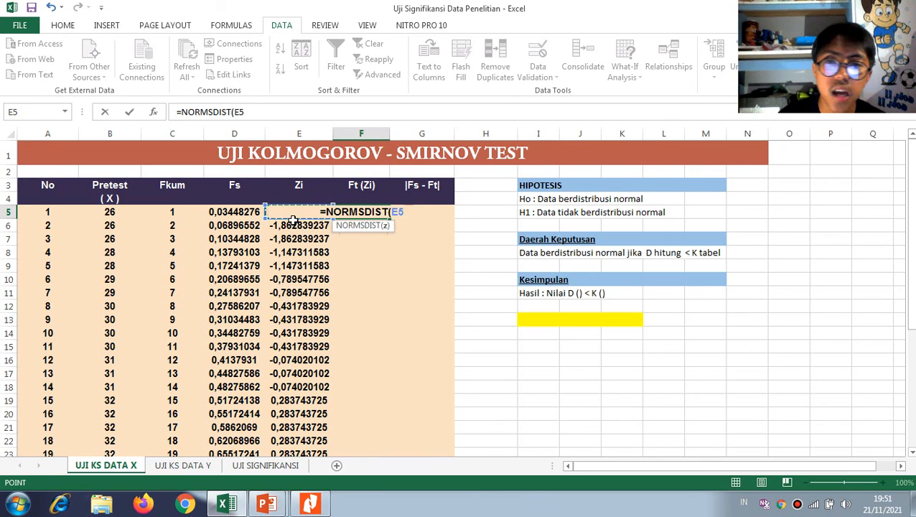
{"action": "key", "text": "Return"}
Copy the NORMSDIST formula from F5 down through F33 and check the formulas in F33 and the mean cell B34
{"action": "left_click", "coordinate": [378, 212]}
{"action": "left_click_drag", "start_coordinate": [390, 217], "coordinate": [366, 404]}
{"action": "double_click", "coordinate": [365, 404]}
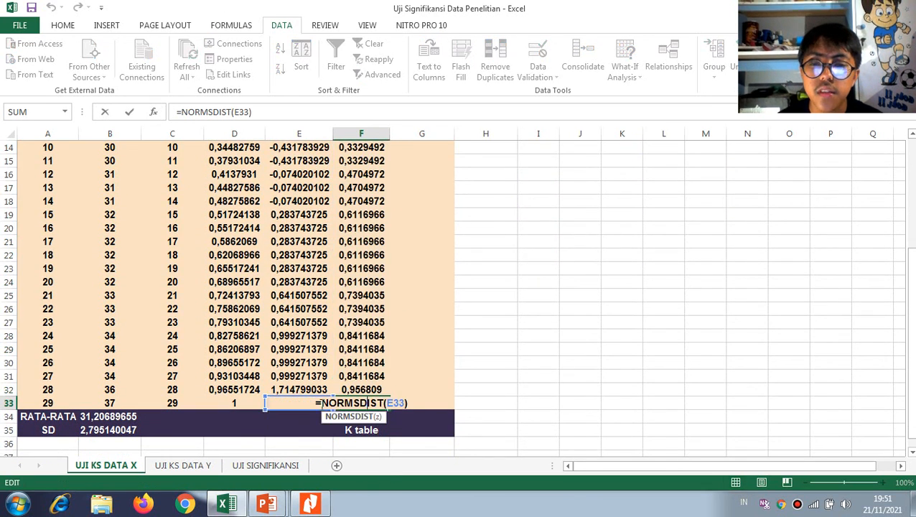
{"action": "key", "text": "Escape"}
{"action": "double_click", "coordinate": [106, 417]}
{"action": "key", "text": "Escape"}
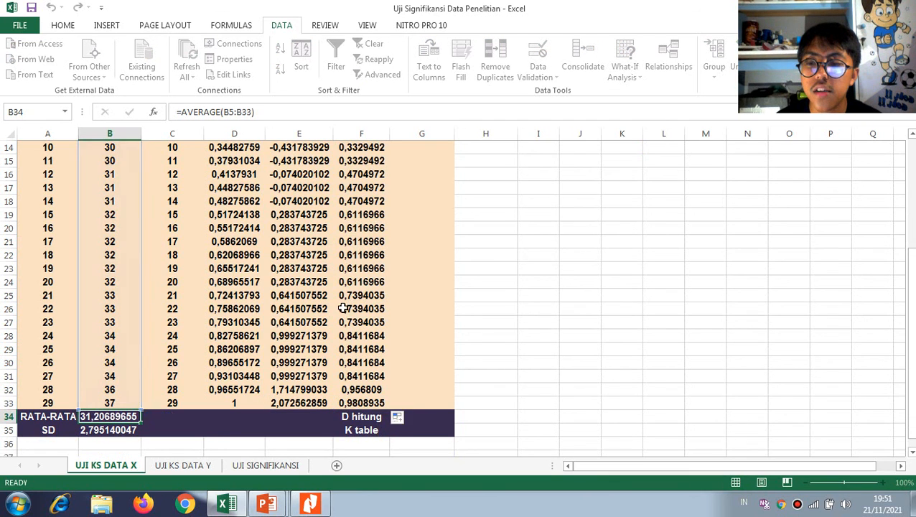
Enter =ABS(D5-F5) in G5 for the |Fs - Ft| column and copy it down through G33
{"action": "scroll", "coordinate": [374, 327], "scroll_direction": "up", "scroll_amount": 5}
{"action": "left_click", "coordinate": [414, 209]}
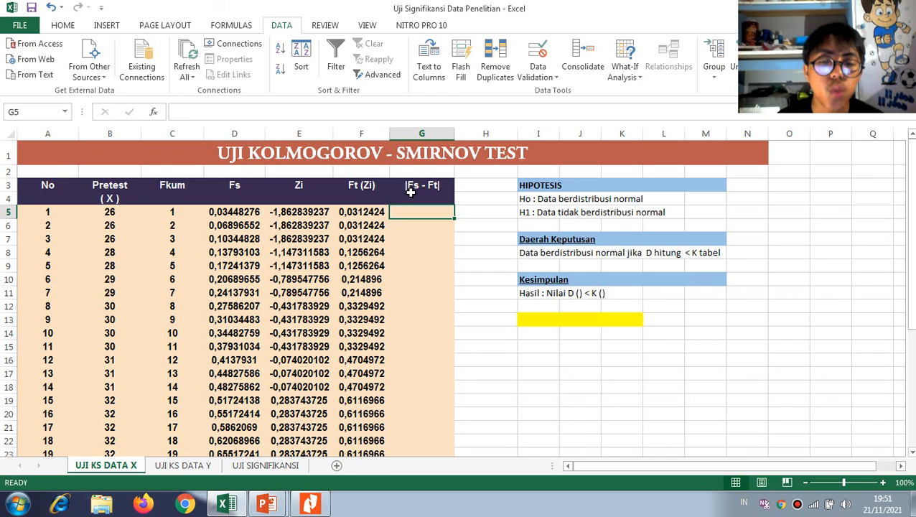
{"action": "type", "text": "=abs"}
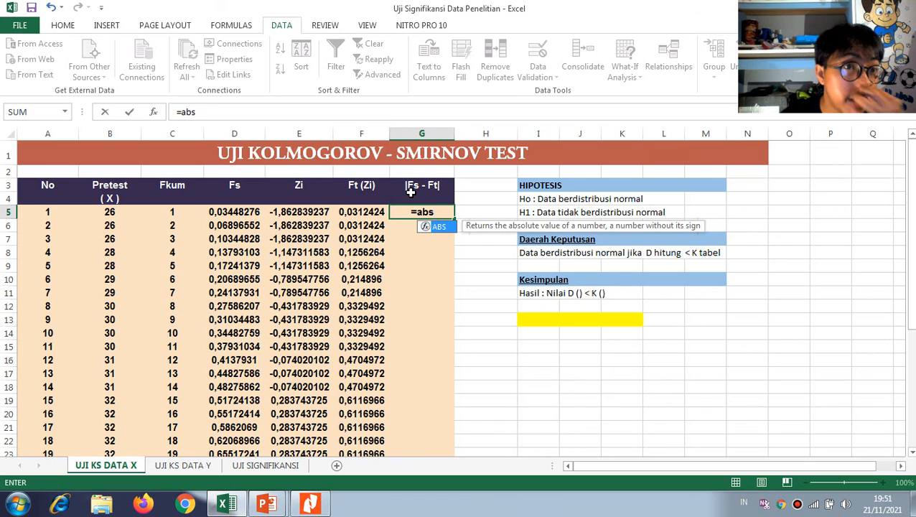
{"action": "key", "text": "Tab"}
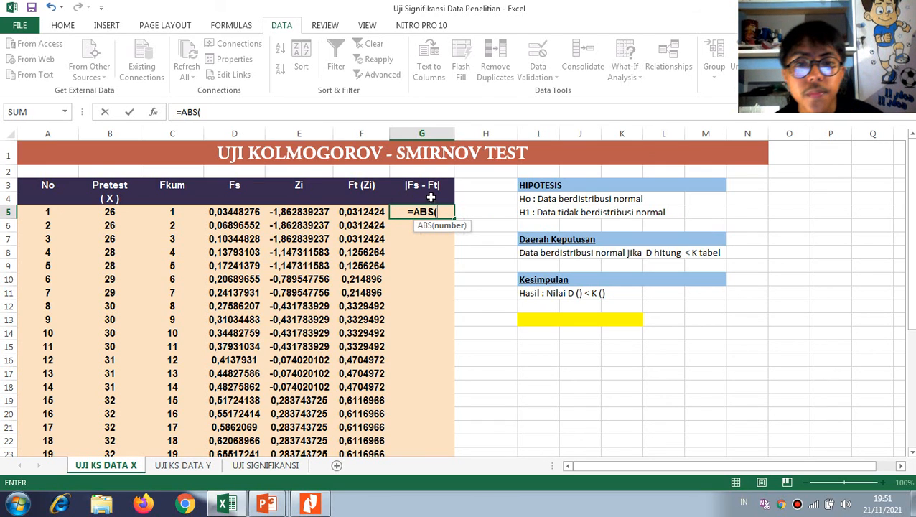
{"action": "left_click", "coordinate": [237, 212]}
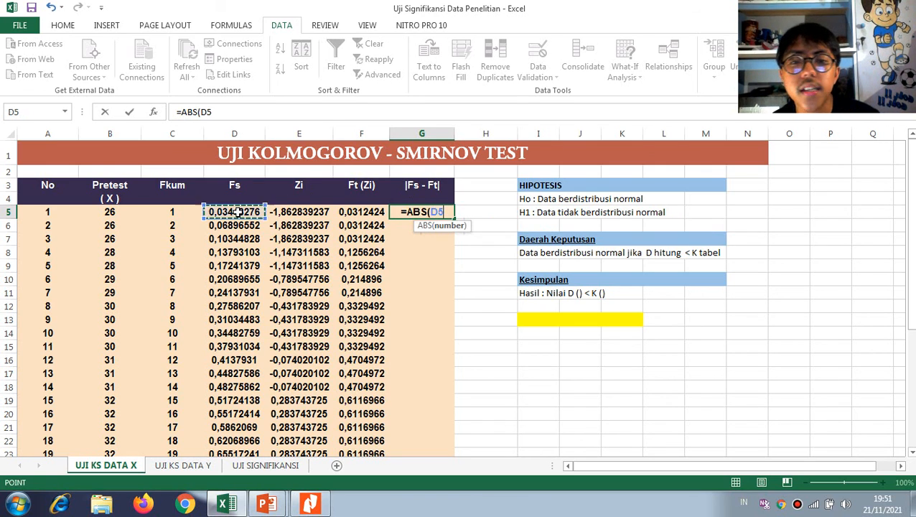
{"action": "type", "text": "-"}
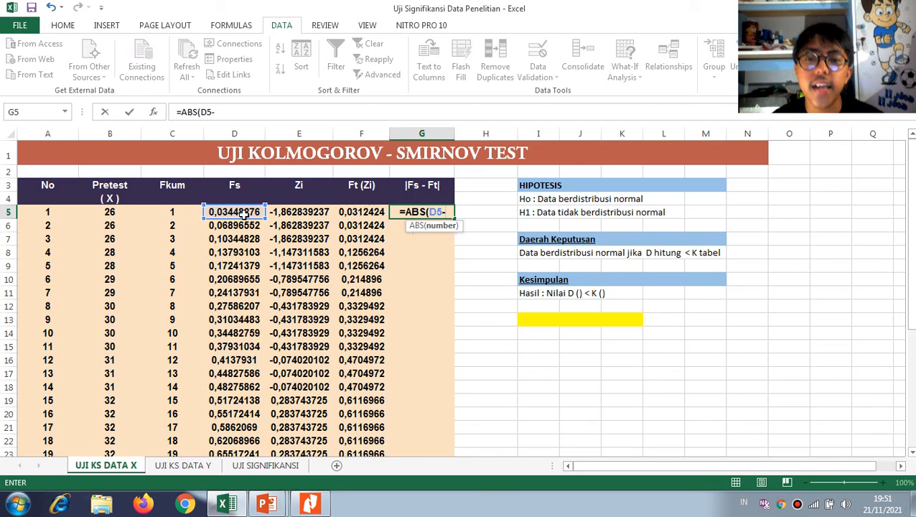
{"action": "left_click", "coordinate": [350, 213]}
{"action": "key", "text": "ctrl+Return"}
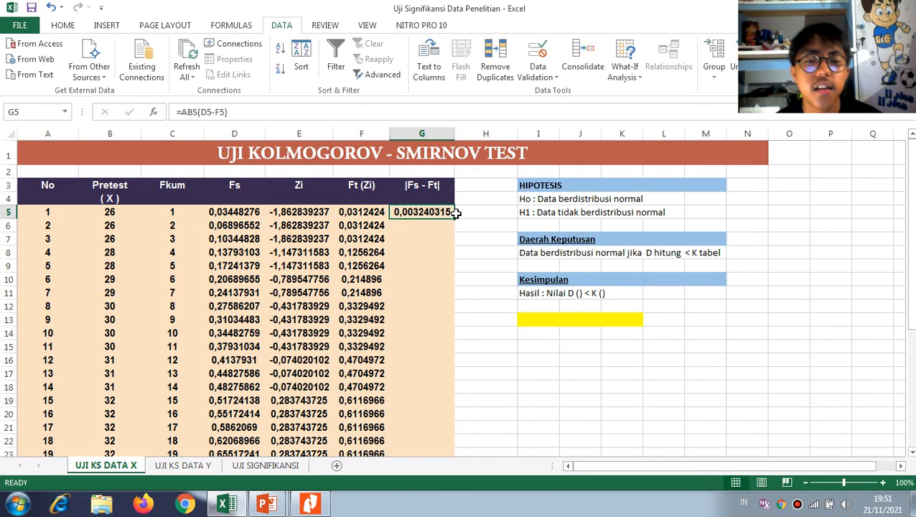
{"action": "left_click_drag", "start_coordinate": [456, 216], "coordinate": [439, 407]}
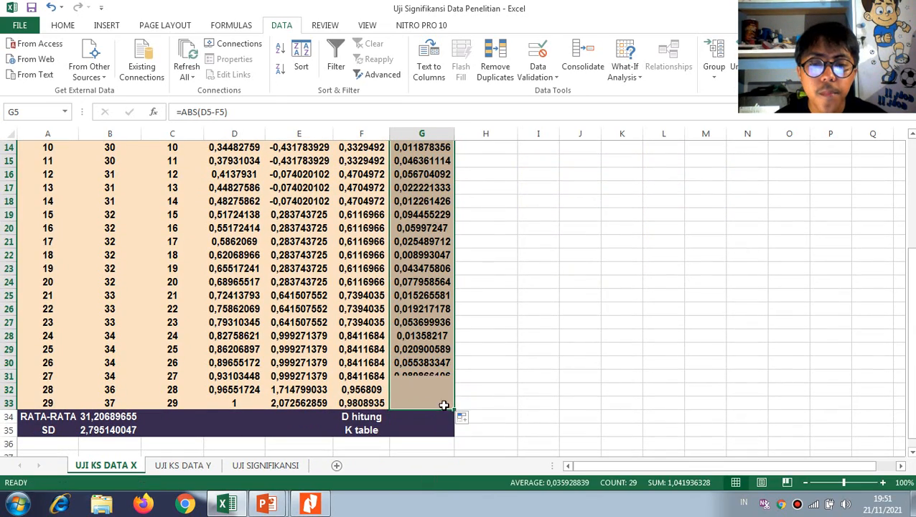
Review the decision rule comparing D hitung with K tabel, display the Kolmogorov-Smirnov table in Nitro Pro, and return to Excel
{"action": "left_click", "coordinate": [412, 416]}
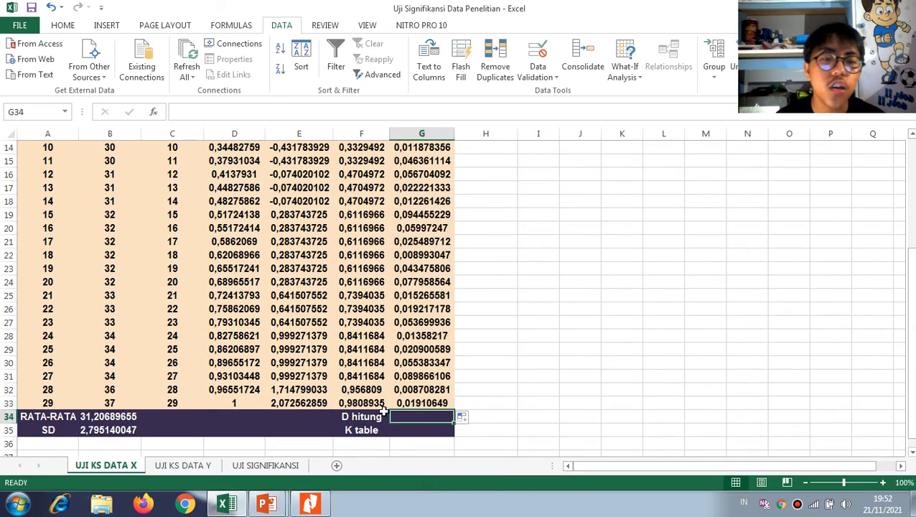
{"action": "scroll", "coordinate": [388, 411], "scroll_direction": "up", "scroll_amount": 4}
{"action": "scroll", "coordinate": [395, 410], "scroll_direction": "up", "scroll_amount": 1}
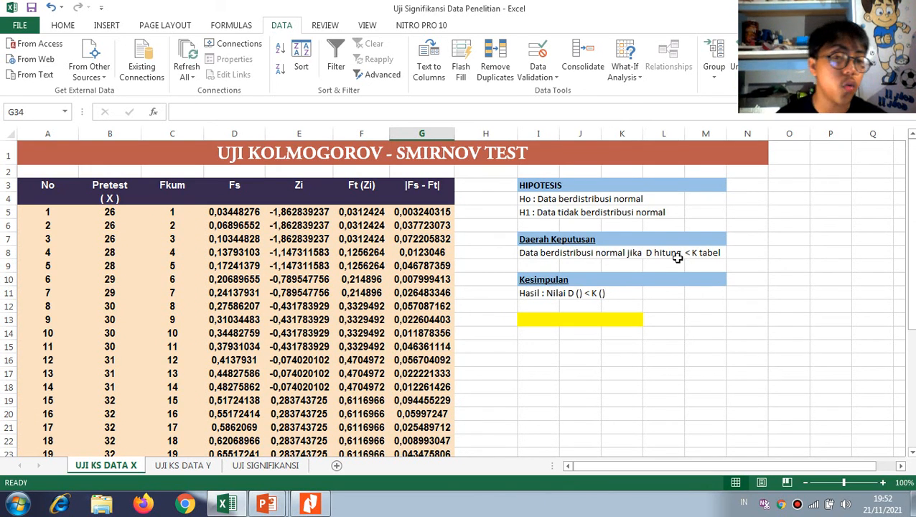
{"action": "key", "text": "alt+Tab"}
{"action": "key", "text": "alt+Tab"}
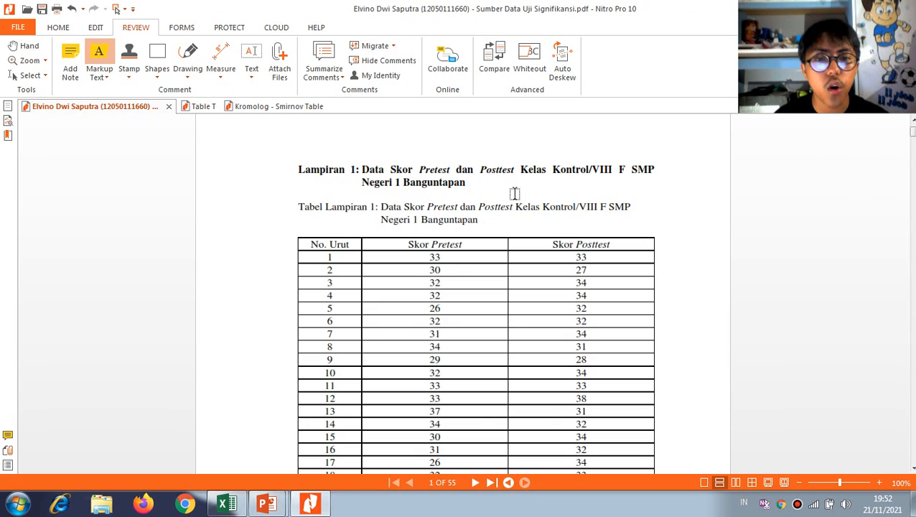
{"action": "left_click", "coordinate": [244, 108]}
{"action": "key", "text": "alt+Tab"}
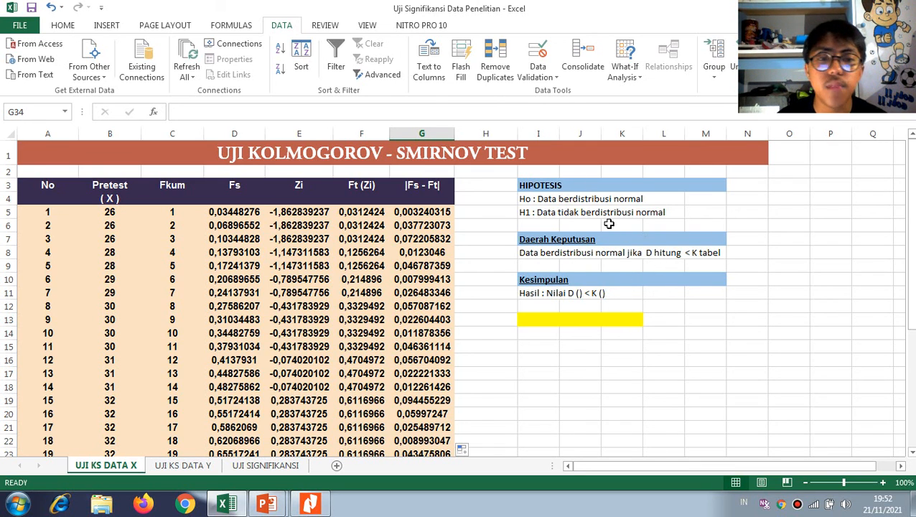
Enter a MAX formula over the |Fs - Ft| values G5:G33 in G34 for D hitung
{"action": "scroll", "coordinate": [470, 275], "scroll_direction": "down", "scroll_amount": 5}
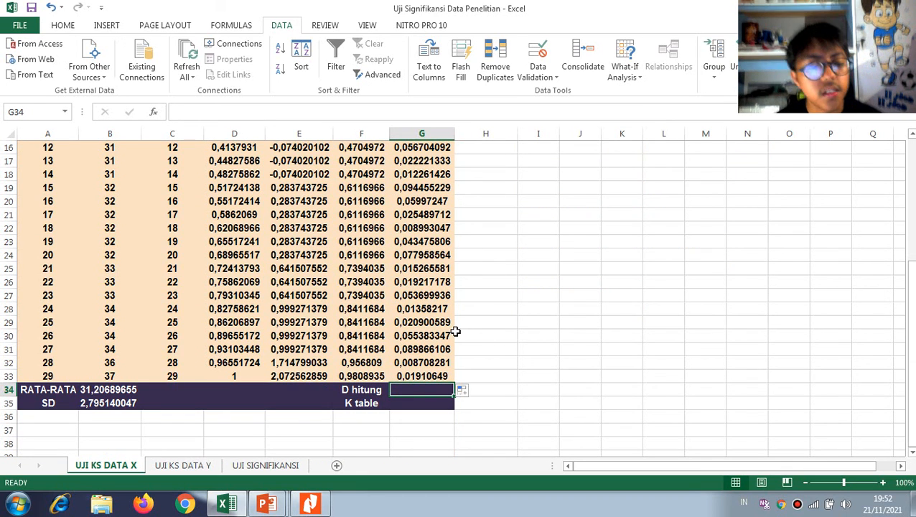
{"action": "type", "text": "=max"}
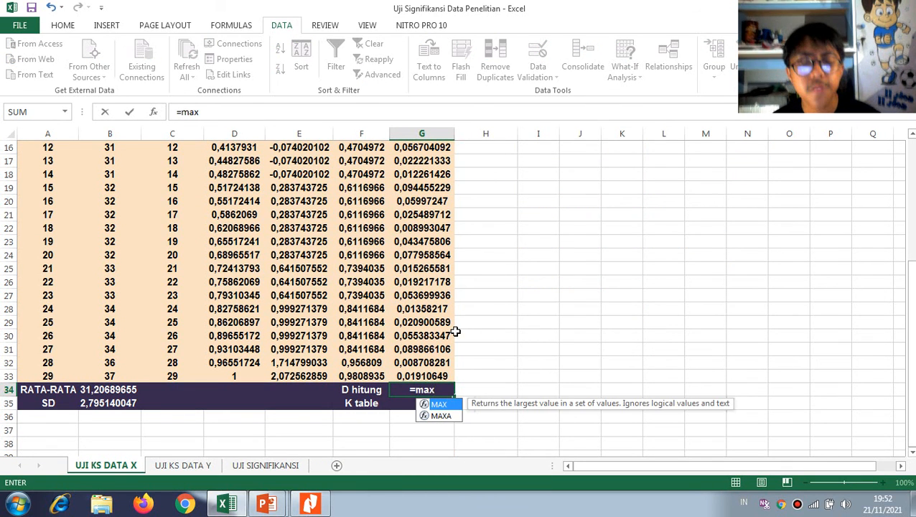
{"action": "key", "text": "Tab"}
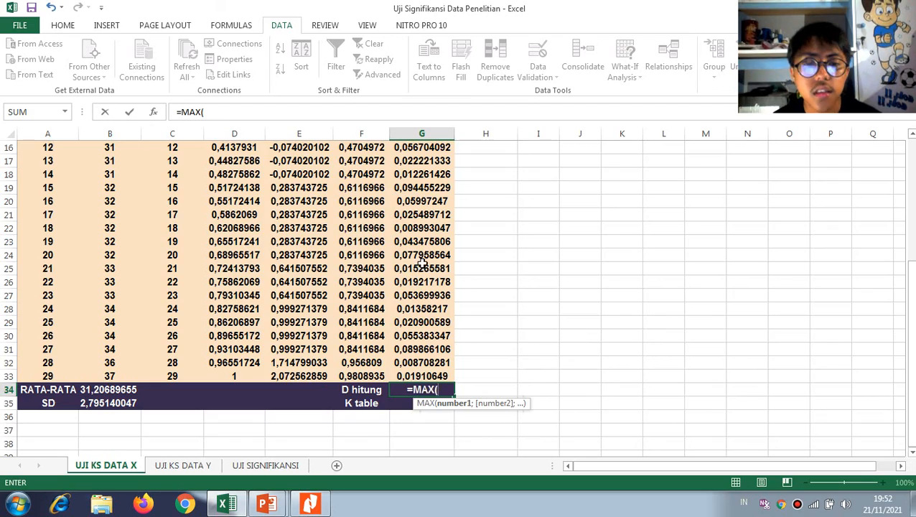
{"action": "scroll", "coordinate": [400, 212], "scroll_direction": "up", "scroll_amount": 5}
{"action": "left_click_drag", "start_coordinate": [423, 212], "coordinate": [452, 449]}
{"action": "left_click_drag", "start_coordinate": [424, 516], "coordinate": [437, 399]}
{"action": "key", "text": "Return"}
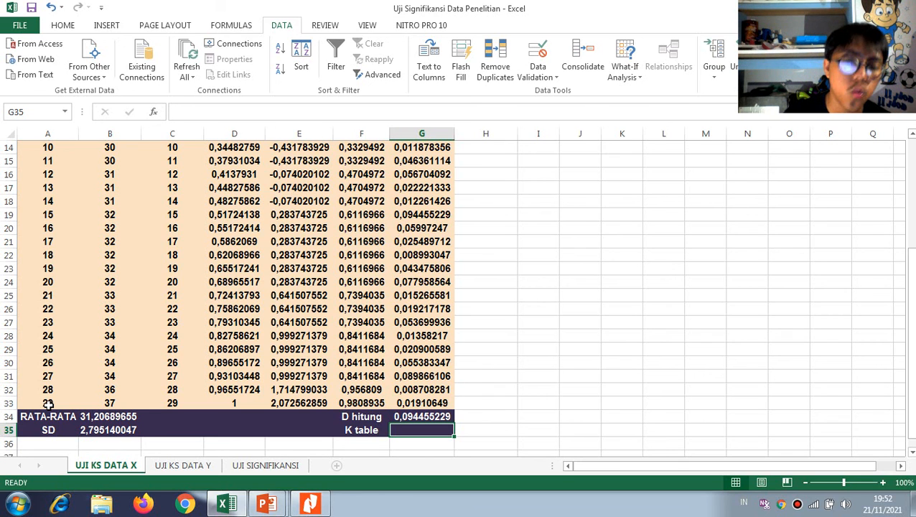
Look up the critical value at α = 0,05 in Nitro Pro's Kolmogorov-Smirnov table, checking the sample size in cell A33 of the Excel sheet
{"action": "key", "text": "alt+Tab"}
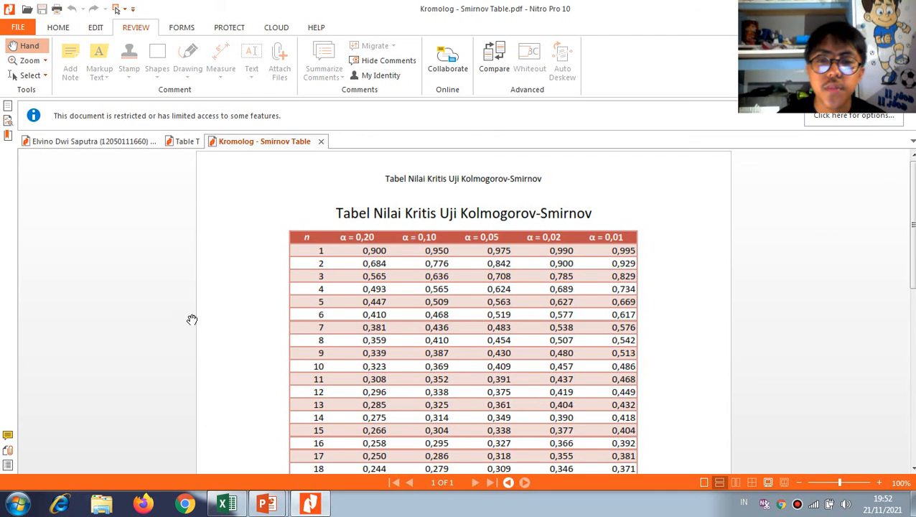
{"action": "scroll", "coordinate": [323, 388], "scroll_direction": "down", "scroll_amount": 3}
{"action": "key", "text": "alt+Tab"}
{"action": "left_click", "coordinate": [46, 403]}
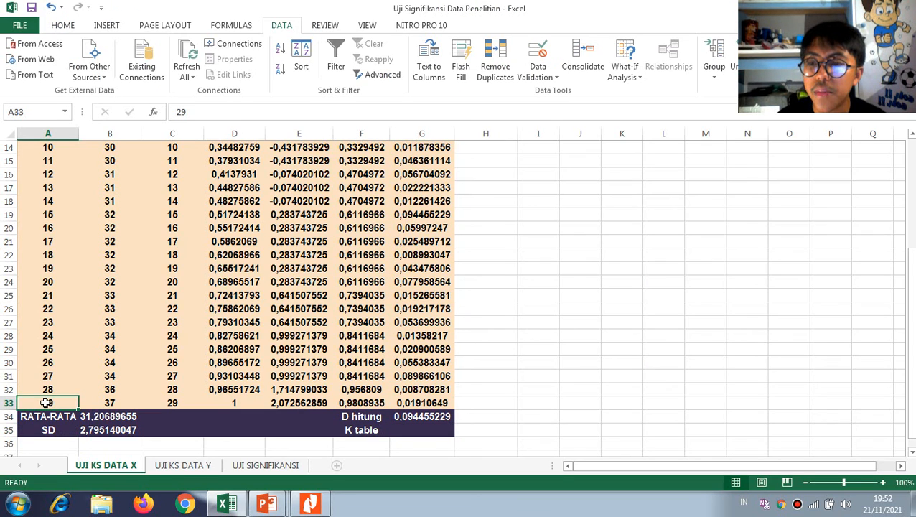
{"action": "key", "text": "alt+Tab"}
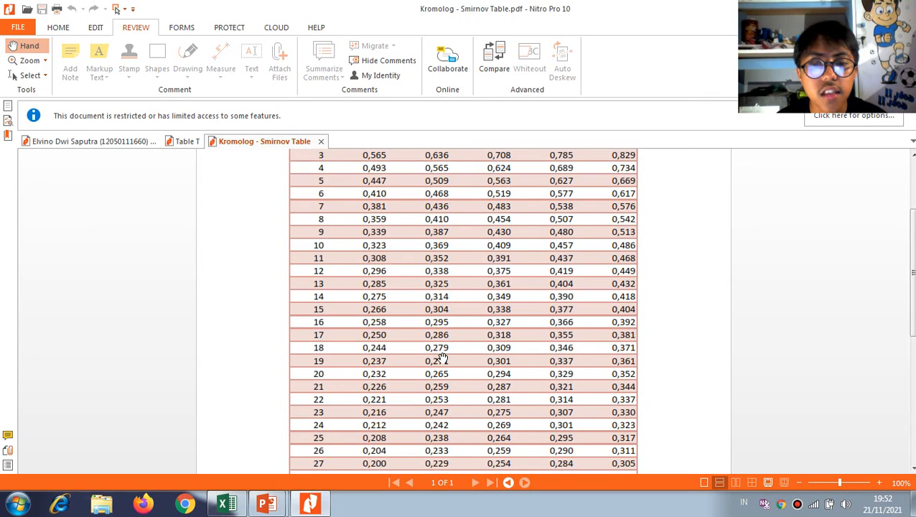
{"action": "scroll", "coordinate": [436, 414], "scroll_direction": "down", "scroll_amount": 2}
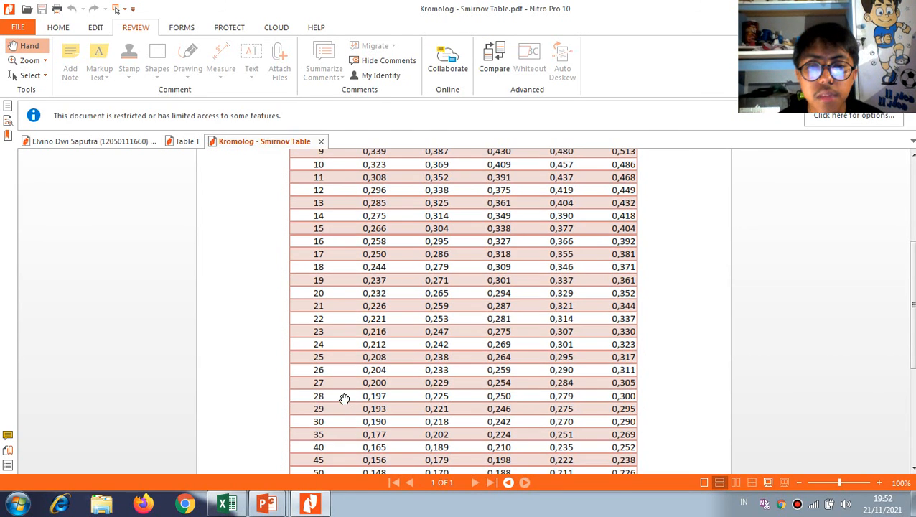
{"action": "scroll", "coordinate": [519, 278], "scroll_direction": "up", "scroll_amount": 3}
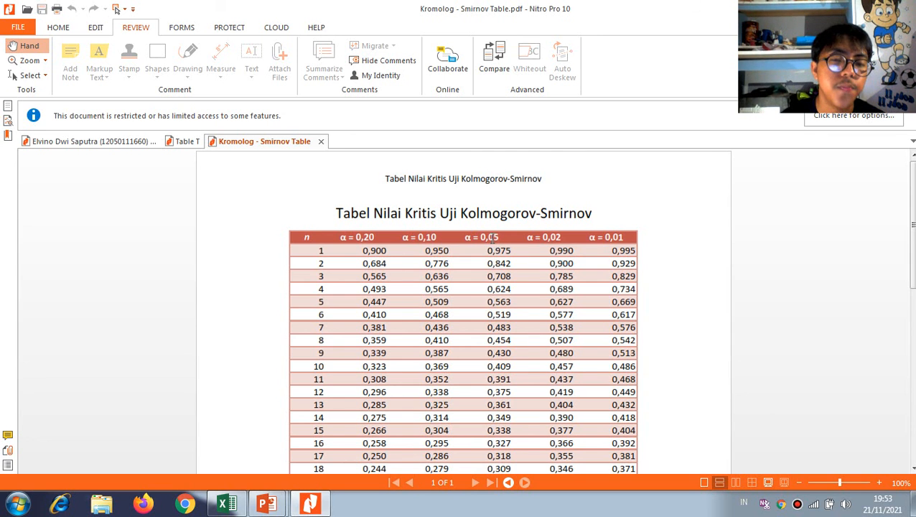
{"action": "scroll", "coordinate": [495, 240], "scroll_direction": "down", "scroll_amount": 1}
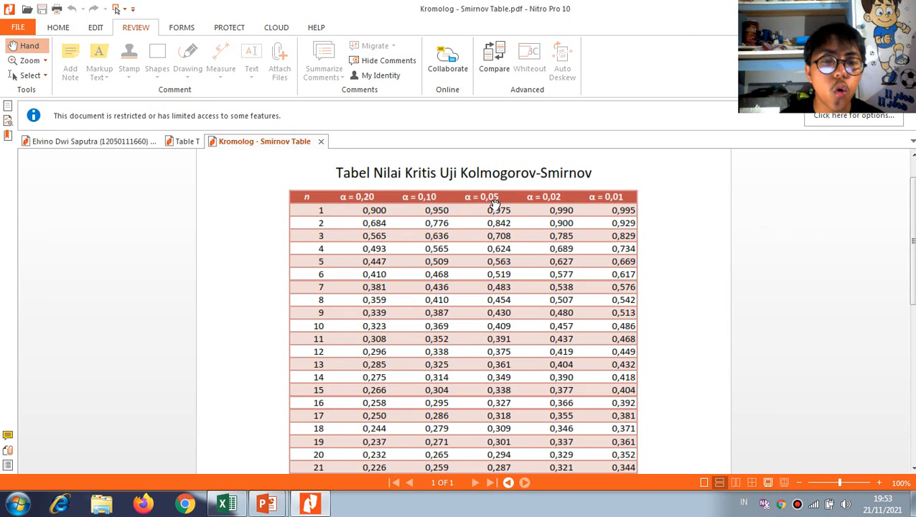
{"action": "scroll", "coordinate": [495, 204], "scroll_direction": "down", "scroll_amount": 8}
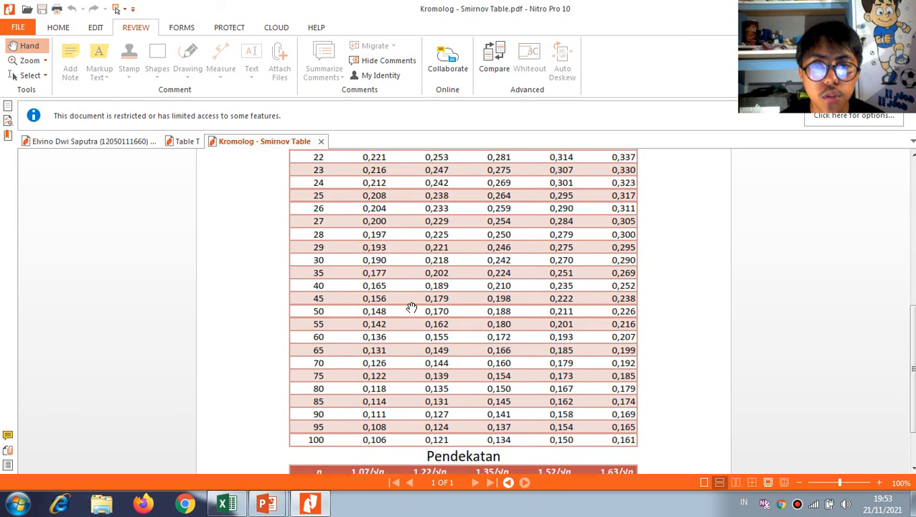
{"action": "scroll", "coordinate": [516, 287], "scroll_direction": "up", "scroll_amount": 2}
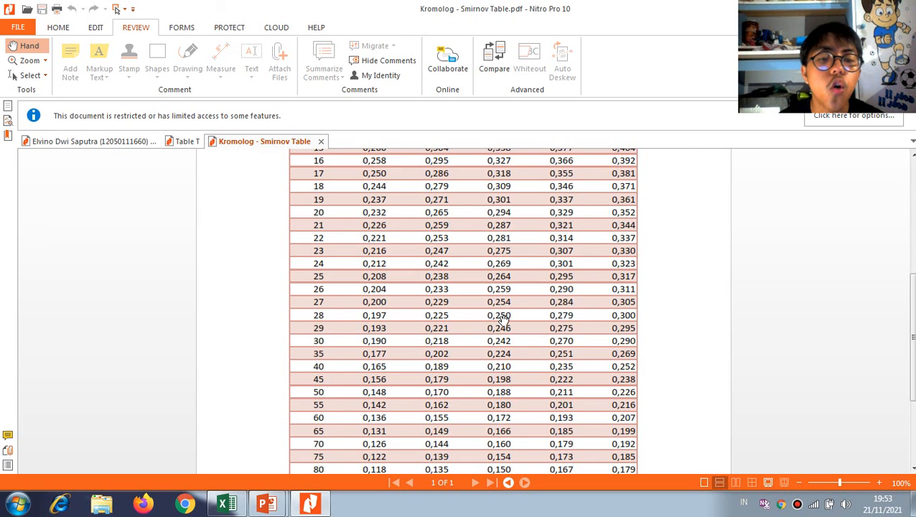
Switch back to Excel and enter 0,250 in G35 as the K table value
{"action": "key", "text": "alt+Tab"}
{"action": "left_click", "coordinate": [422, 430]}
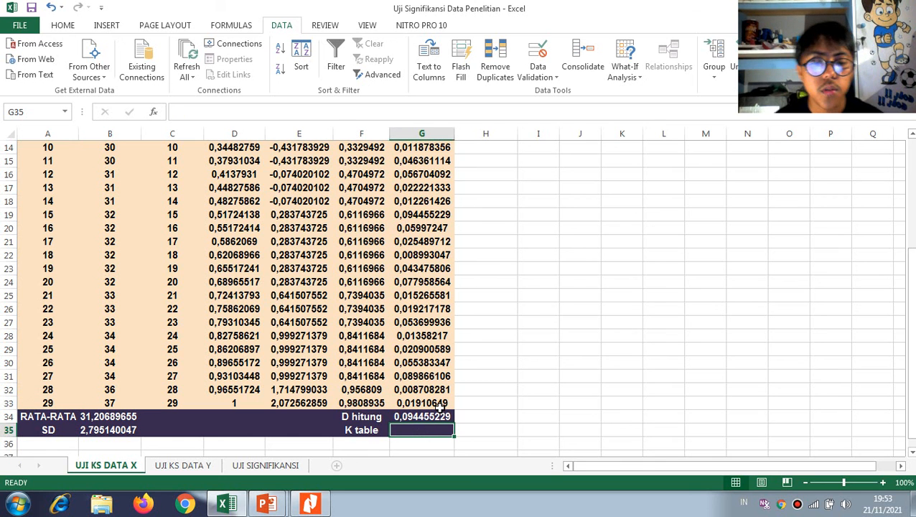
{"action": "type", "text": "0,250"}
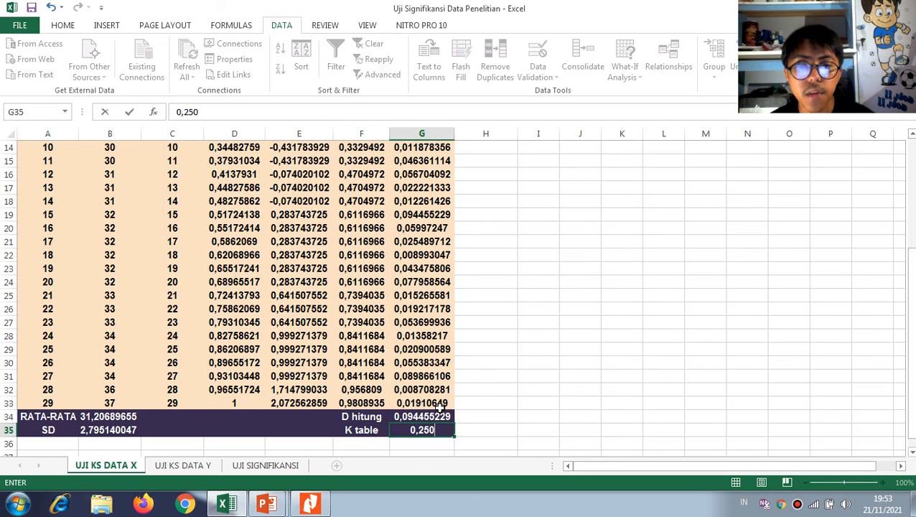
{"action": "key", "text": "Return"}
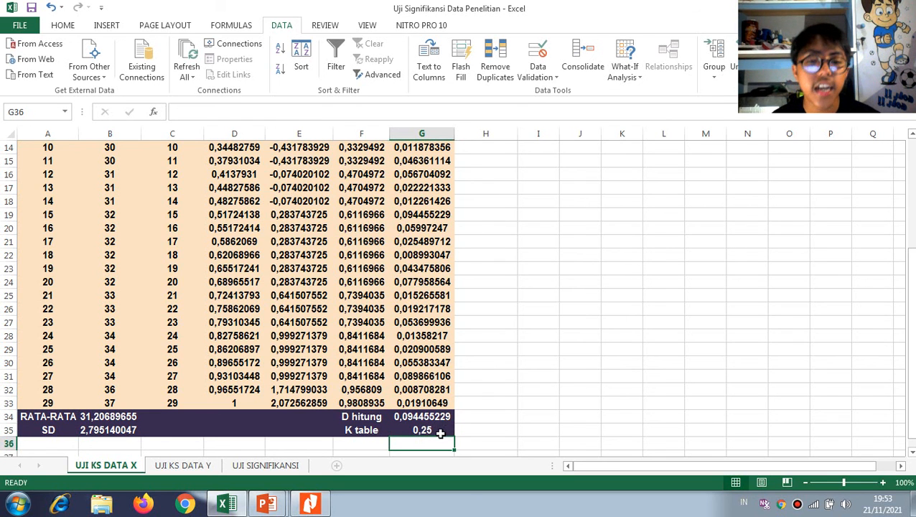
{"action": "left_click", "coordinate": [441, 433]}
Fill in the D value 0,094455229 between the first parentheses of the Hasil line in I11
{"action": "scroll", "coordinate": [495, 269], "scroll_direction": "up", "scroll_amount": 5}
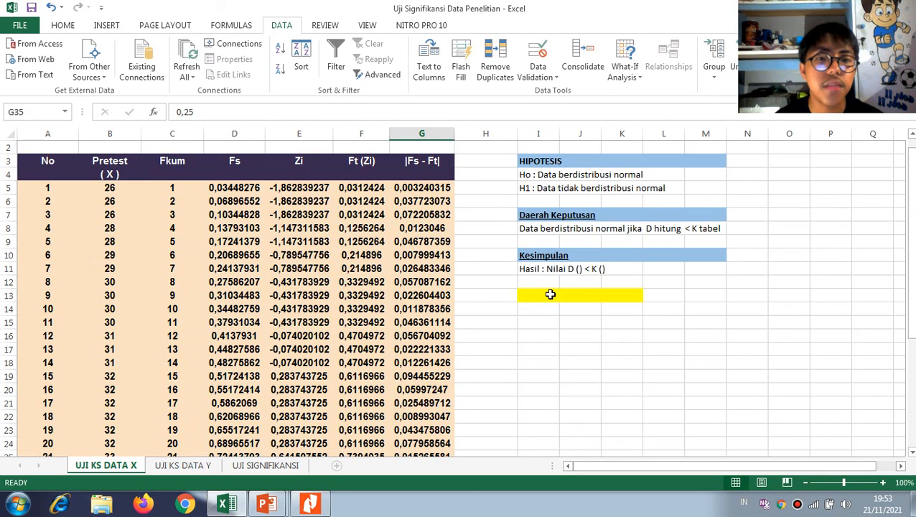
{"action": "scroll", "coordinate": [560, 301], "scroll_direction": "down", "scroll_amount": 5}
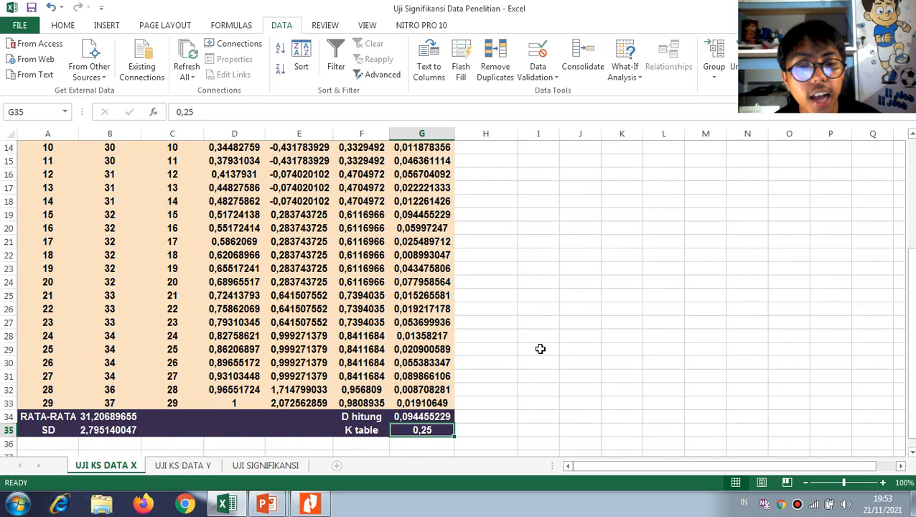
{"action": "scroll", "coordinate": [560, 323], "scroll_direction": "up", "scroll_amount": 5}
{"action": "scroll", "coordinate": [473, 365], "scroll_direction": "down", "scroll_amount": 5}
{"action": "scroll", "coordinate": [567, 301], "scroll_direction": "up", "scroll_amount": 3}
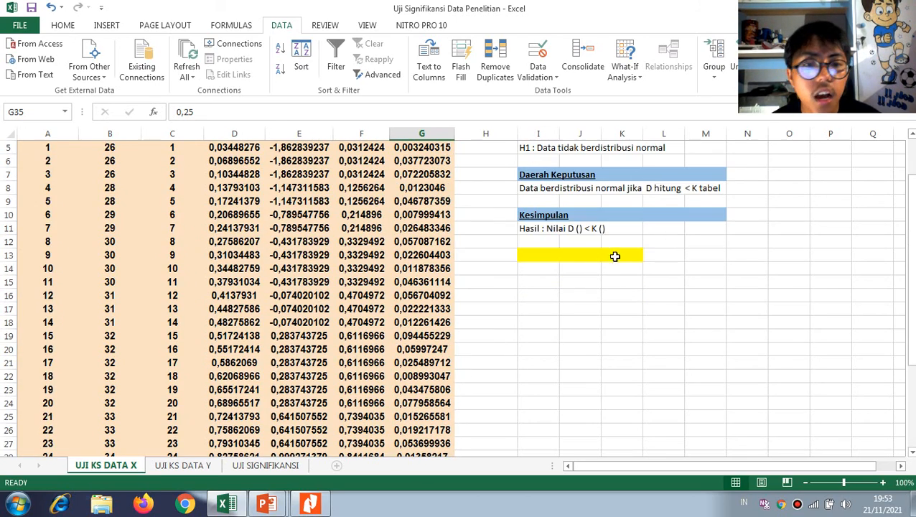
{"action": "double_click", "coordinate": [544, 228]}
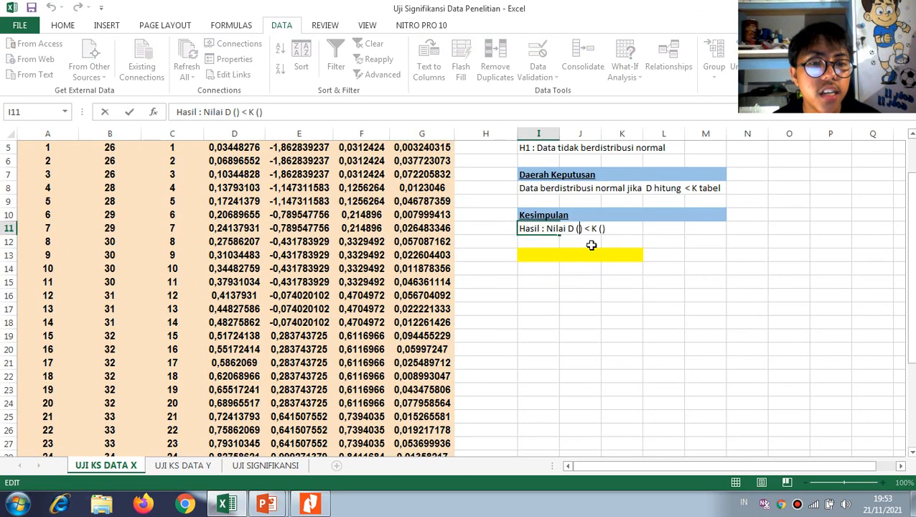
{"action": "scroll", "coordinate": [591, 246], "scroll_direction": "down", "scroll_amount": 5}
{"action": "type", "text": "0"}
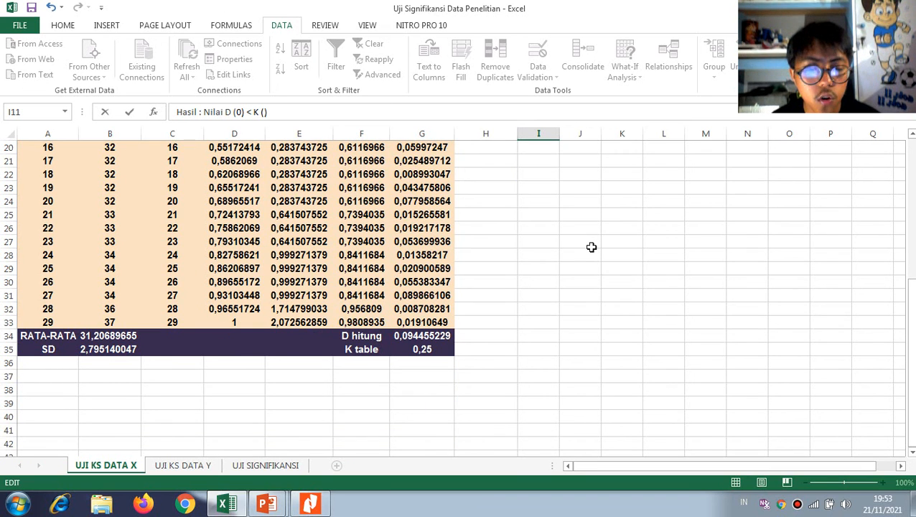
{"action": "type", "text": ",0944"}
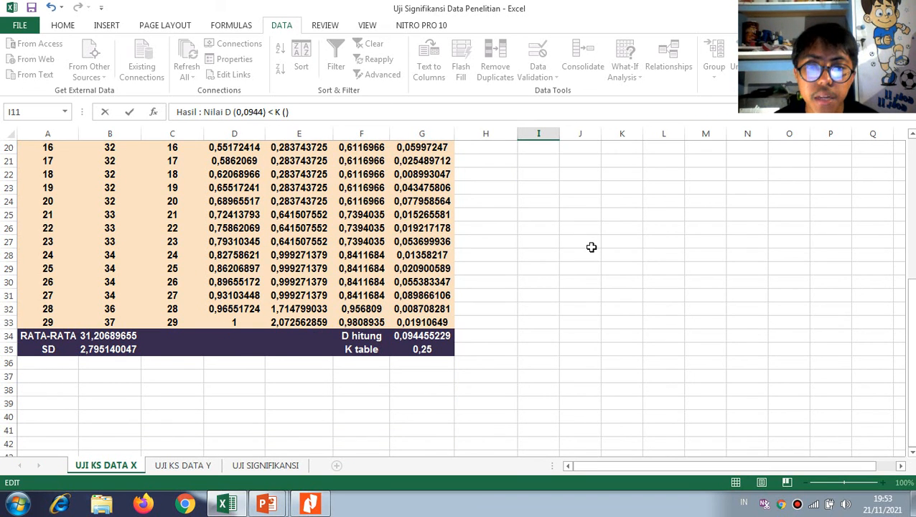
{"action": "type", "text": "55229"}
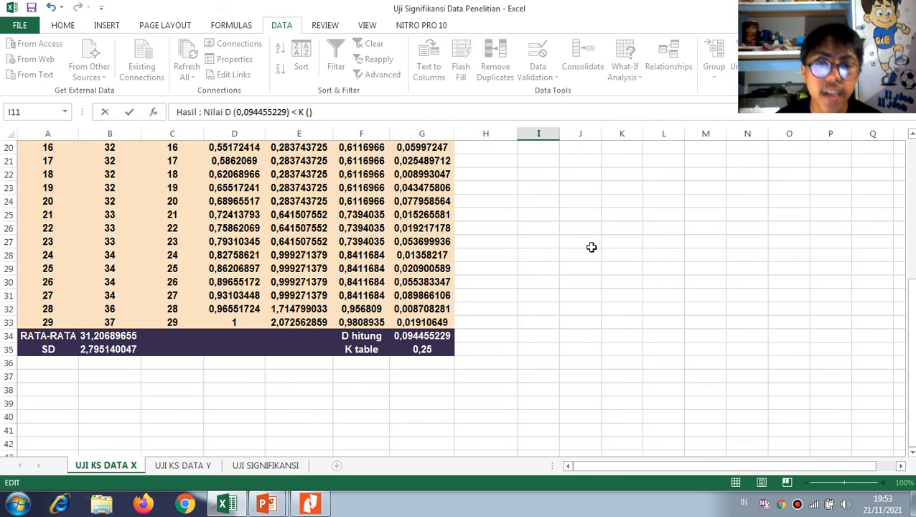
{"action": "key", "text": "Return"}
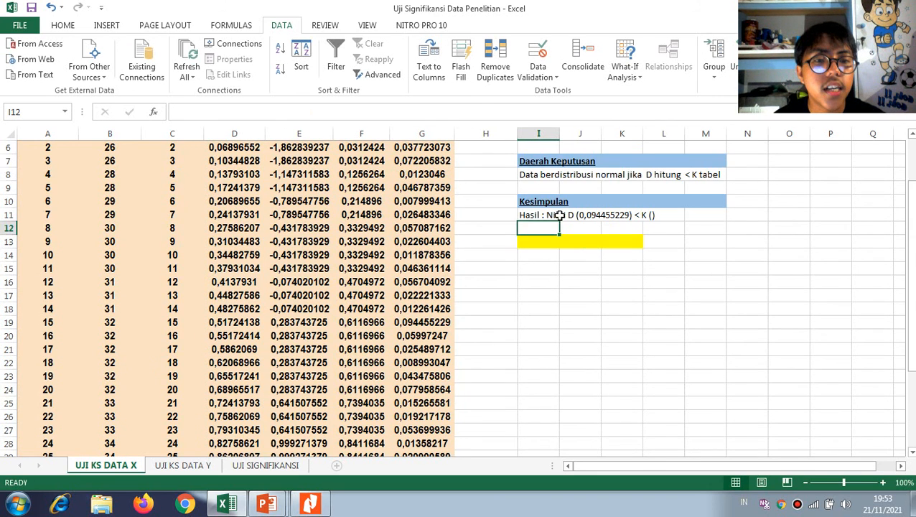
Fill in the K value 0,250 between the last parentheses of the Hasil line in I11
{"action": "double_click", "coordinate": [559, 216]}
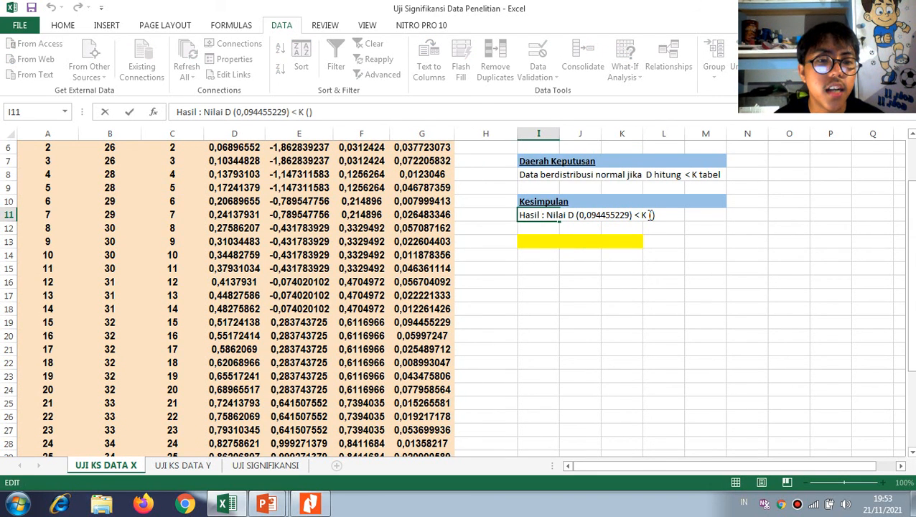
{"action": "type", "text": "0,"}
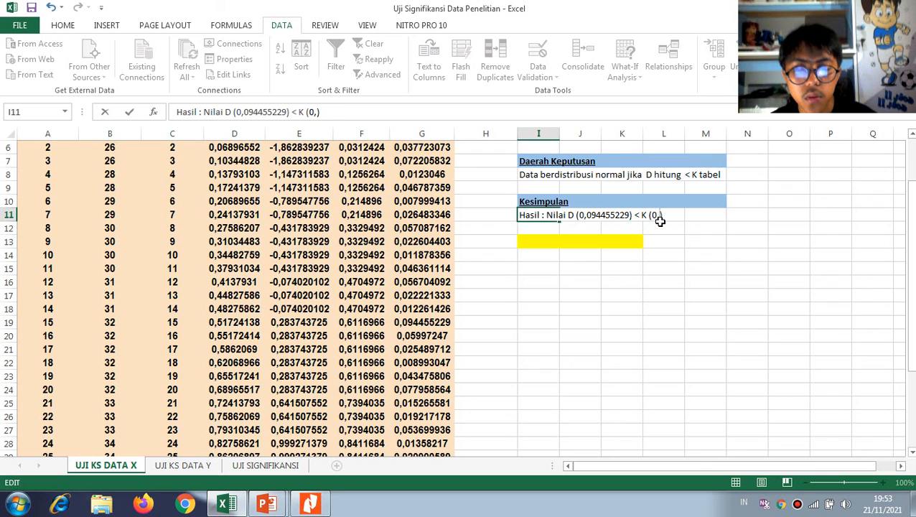
{"action": "type", "text": "250"}
{"action": "left_click", "coordinate": [655, 268]}
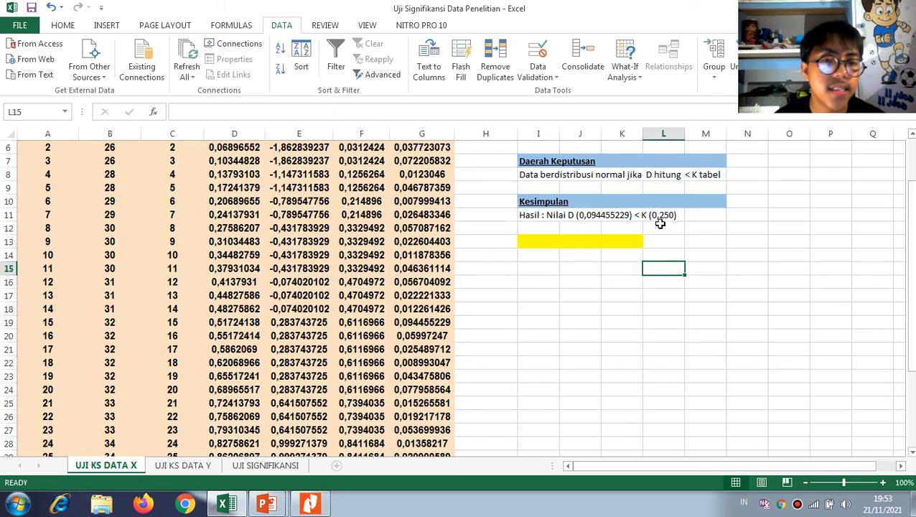
Enter the conclusion "Terima H0 dan Tolak H1" in the yellow cell I13 and check it against the Ho hypothesis in I4
{"action": "scroll", "coordinate": [540, 174], "scroll_direction": "up", "scroll_amount": 1}
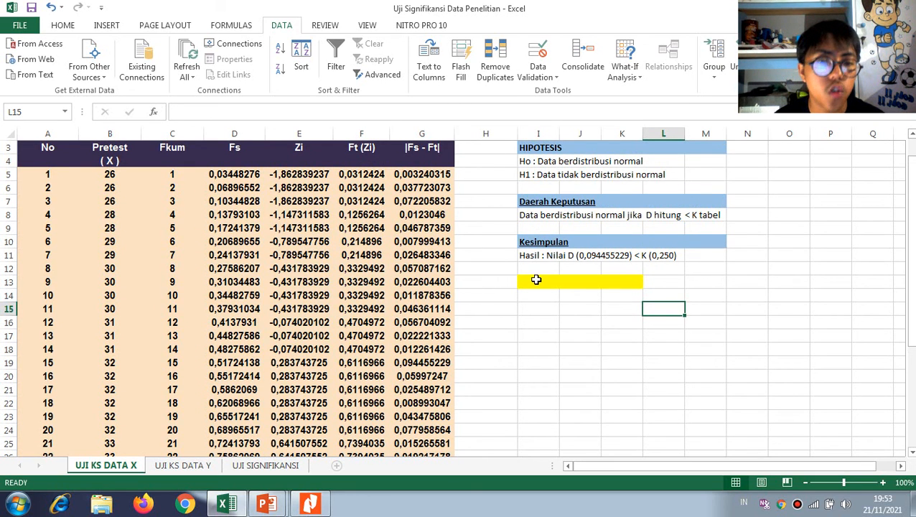
{"action": "left_click", "coordinate": [536, 280]}
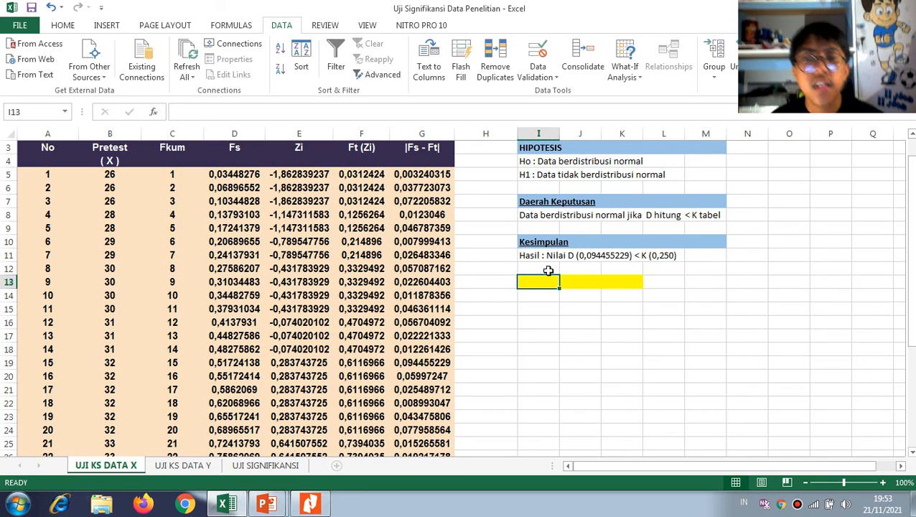
{"action": "type", "text": "Terima H0 dan Tolak"}
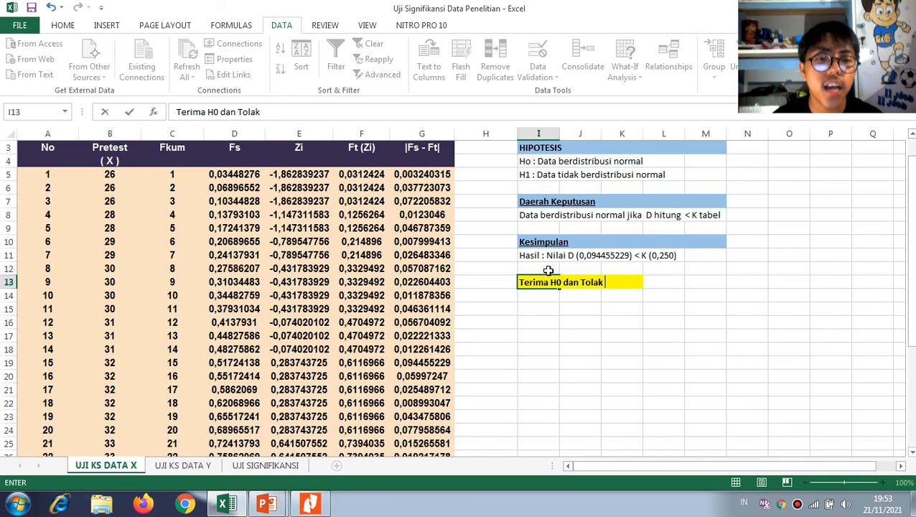
{"action": "type", "text": "H1"}
{"action": "left_click", "coordinate": [538, 162]}
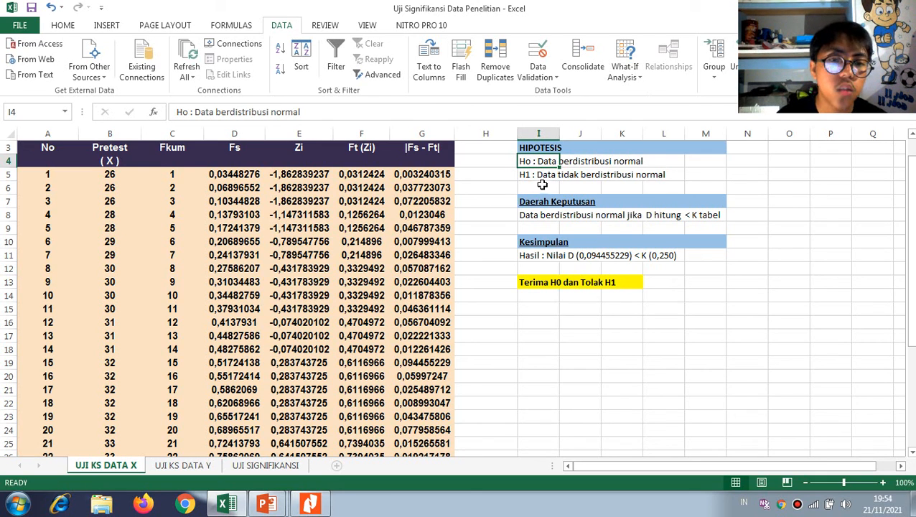
{"action": "scroll", "coordinate": [561, 222], "scroll_direction": "down", "scroll_amount": 2}
{"action": "scroll", "coordinate": [477, 280], "scroll_direction": "down", "scroll_amount": 5}
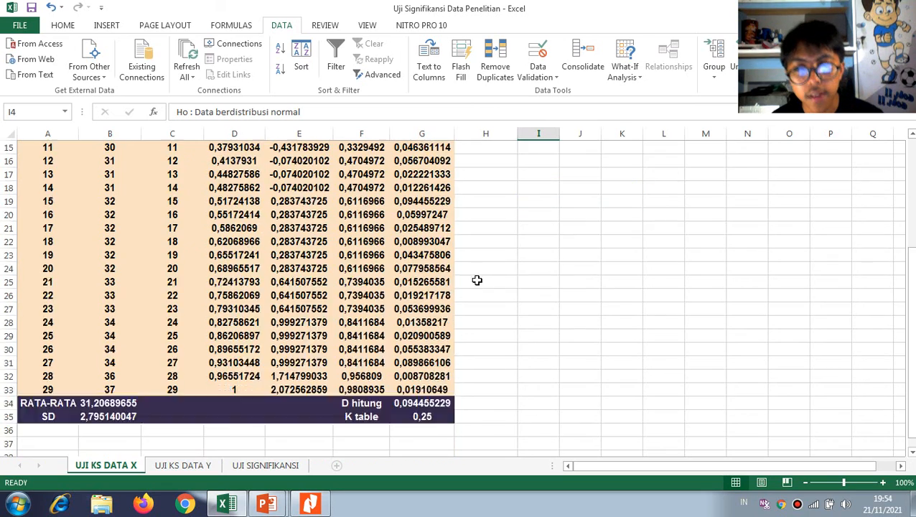
Copy the 29 posttest (Y) scores from the UJI SIGNIFIKANSI sheet into the Postest column of UJI KS DATA Y, starting at B5
{"action": "scroll", "coordinate": [489, 292], "scroll_direction": "up", "scroll_amount": 1}
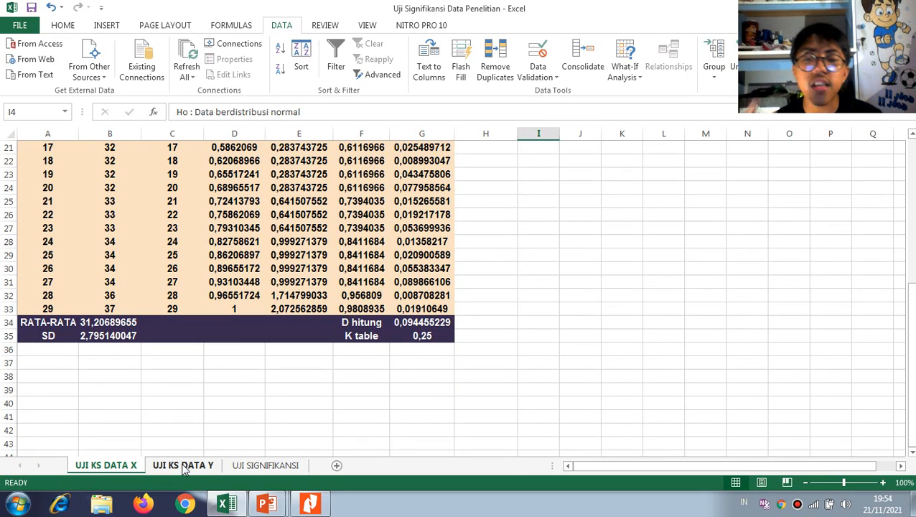
{"action": "left_click", "coordinate": [184, 466]}
{"action": "scroll", "coordinate": [554, 337], "scroll_direction": "up", "scroll_amount": 1}
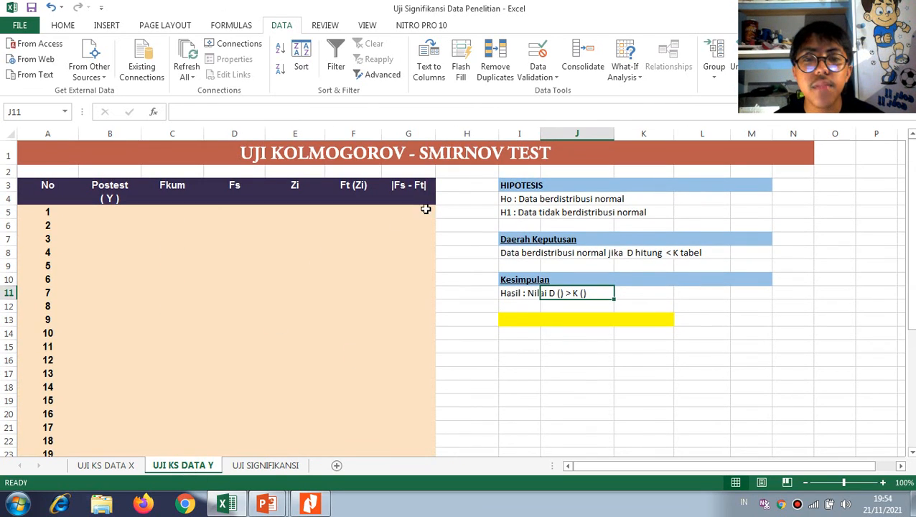
{"action": "left_click", "coordinate": [265, 465]}
{"action": "scroll", "coordinate": [216, 277], "scroll_direction": "up", "scroll_amount": 5}
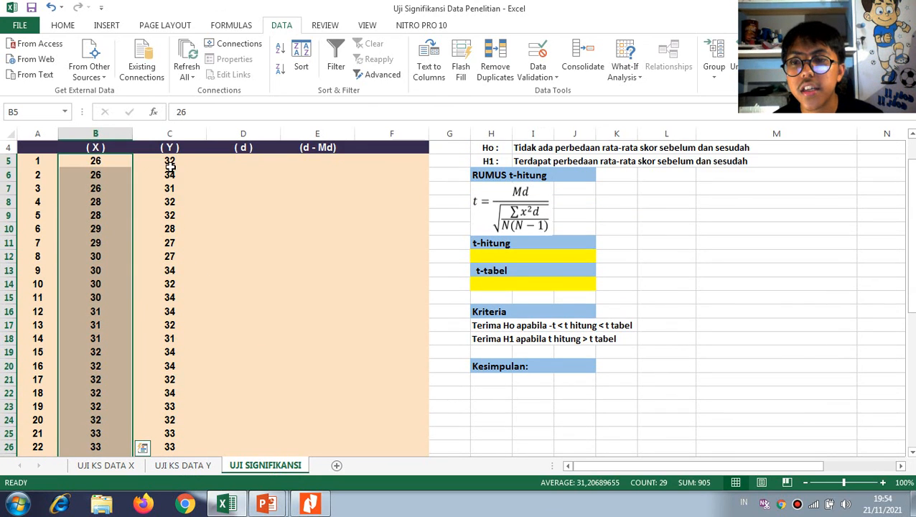
{"action": "left_click_drag", "start_coordinate": [170, 163], "coordinate": [169, 420]}
{"action": "key", "text": "ctrl+c"}
{"action": "left_click", "coordinate": [182, 468]}
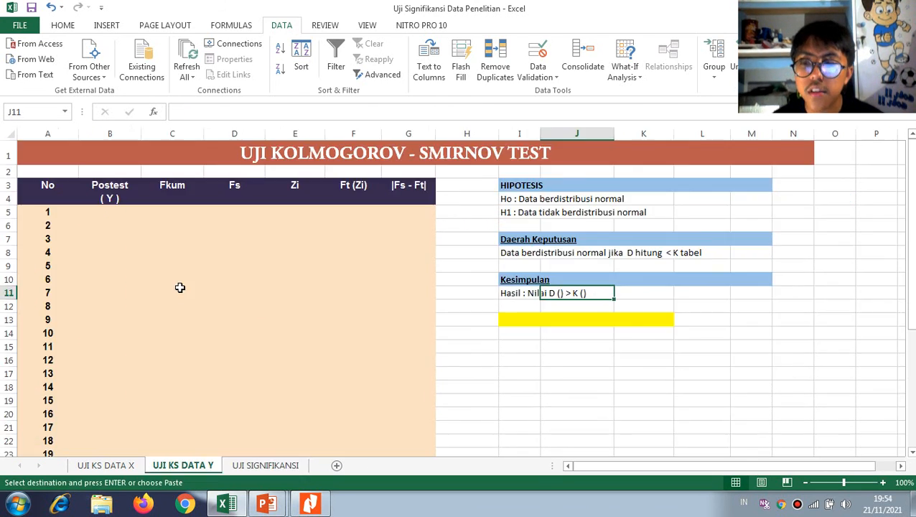
{"action": "left_click", "coordinate": [116, 215]}
{"action": "key", "text": "ctrl+v"}
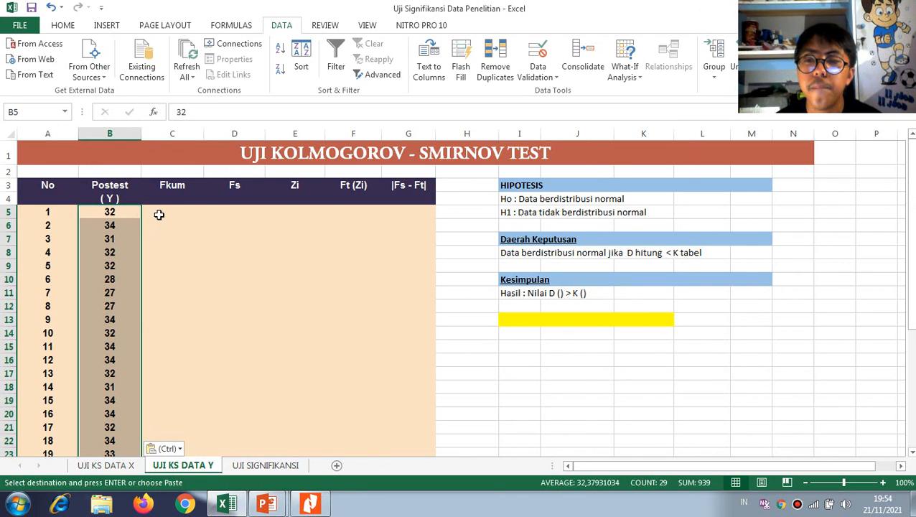
Fill the Fkum column with the series 1 to 29 in C5:C33
{"action": "left_click", "coordinate": [164, 214]}
{"action": "key", "text": "Escape"}
{"action": "type", "text": "1"}
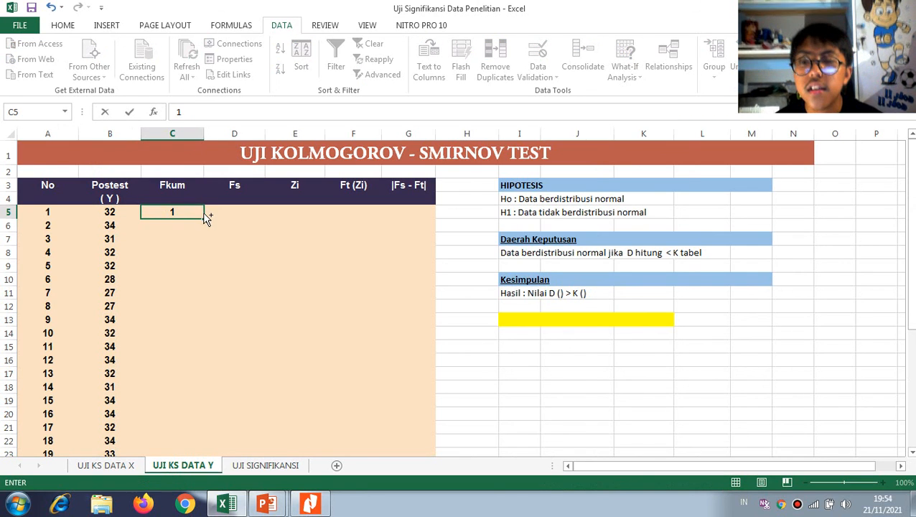
{"action": "left_click_drag", "start_coordinate": [205, 217], "coordinate": [181, 404]}
Calculate the RATA-RATA of the posttest scores in B34 with AVERAGE over B5:B33
{"action": "left_click", "coordinate": [125, 417]}
{"action": "type", "text": "="}
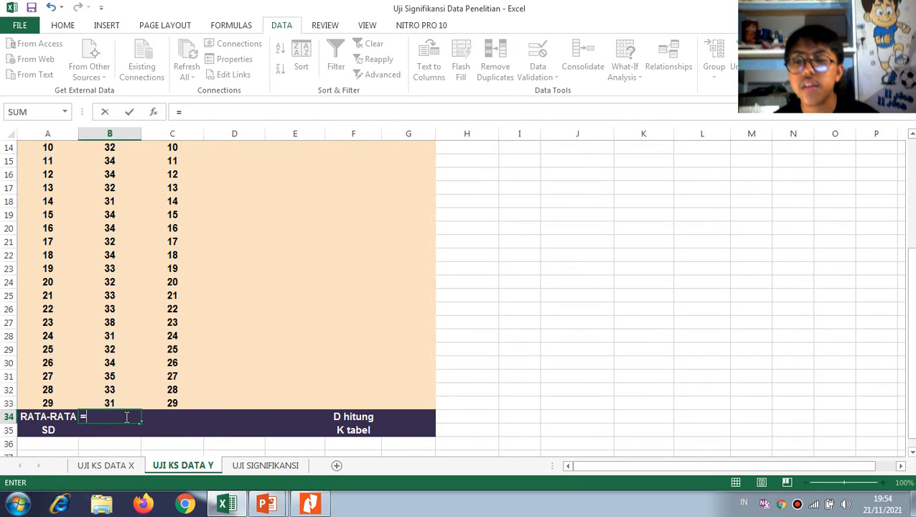
{"action": "type", "text": "ave"}
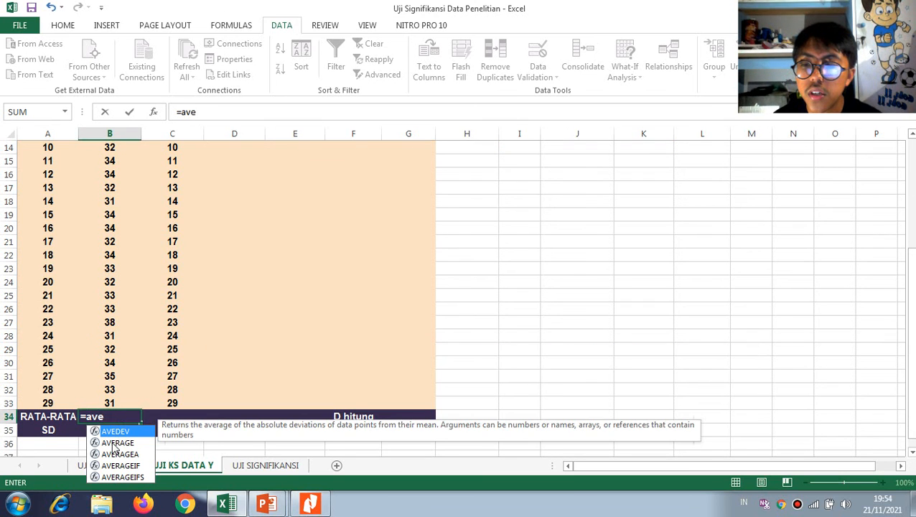
{"action": "double_click", "coordinate": [115, 443]}
{"action": "scroll", "coordinate": [114, 261], "scroll_direction": "up", "scroll_amount": 4}
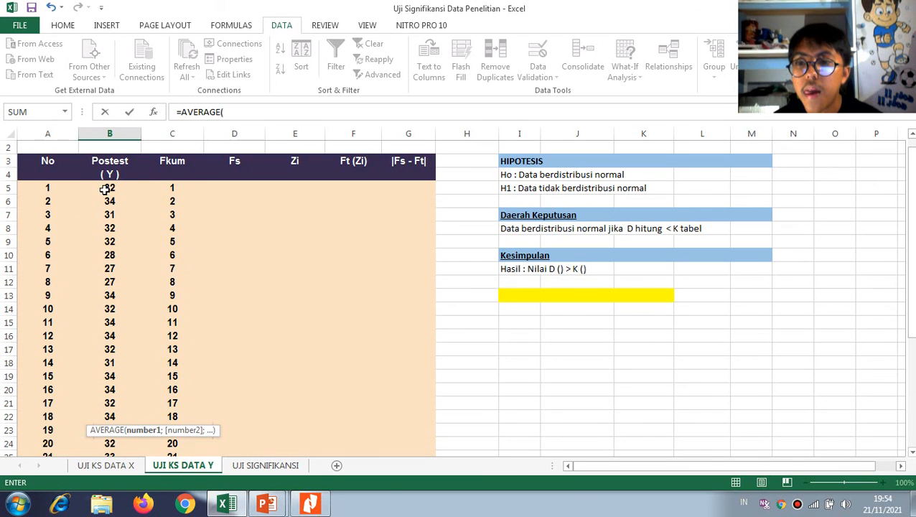
{"action": "left_click_drag", "start_coordinate": [106, 188], "coordinate": [113, 413]}
{"action": "key", "text": "Return"}
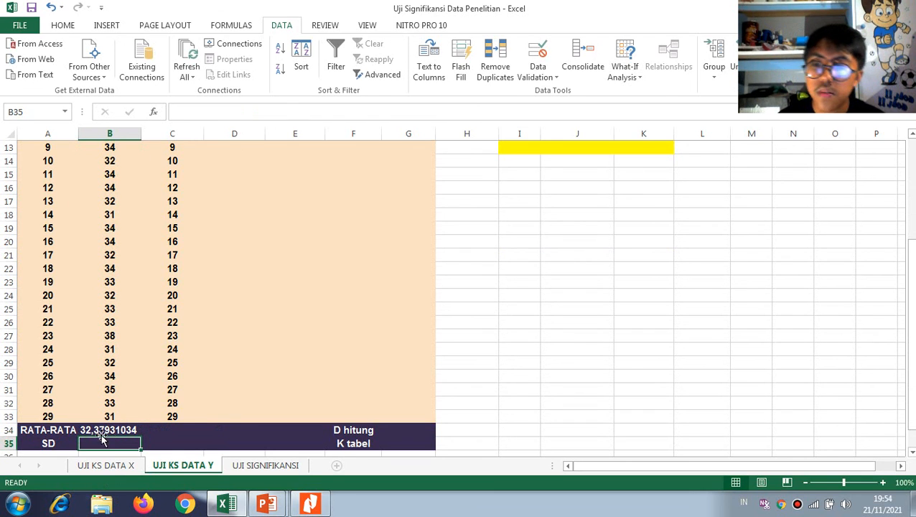
Calculate the SD of the posttest scores in B35 with STDEV over B5:B33
{"action": "type", "text": "=std"}
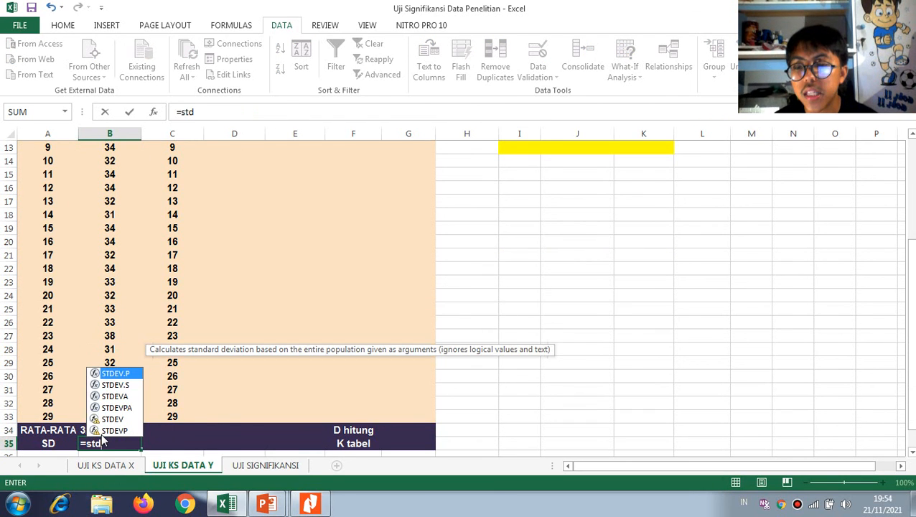
{"action": "key", "text": "Down"}
{"action": "key", "text": "Down"}
{"action": "key", "text": "Down"}
{"action": "key", "text": "Down"}
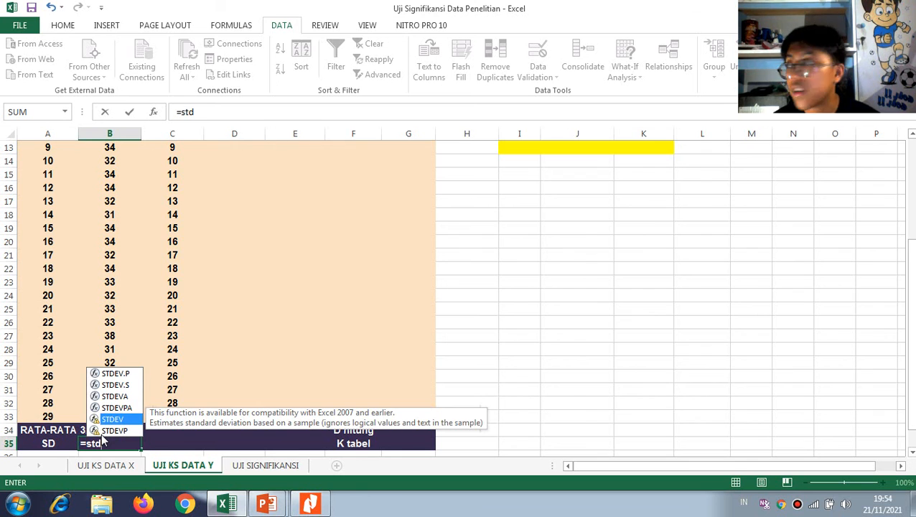
{"action": "key", "text": "Tab"}
{"action": "scroll", "coordinate": [118, 216], "scroll_direction": "up", "scroll_amount": 4}
{"action": "left_click_drag", "start_coordinate": [122, 208], "coordinate": [123, 442]}
{"action": "key", "text": "Return"}
Enter the Fs formula =C5/$C$33 in D5 and fill it down to D33
{"action": "scroll", "coordinate": [190, 352], "scroll_direction": "up", "scroll_amount": 3}
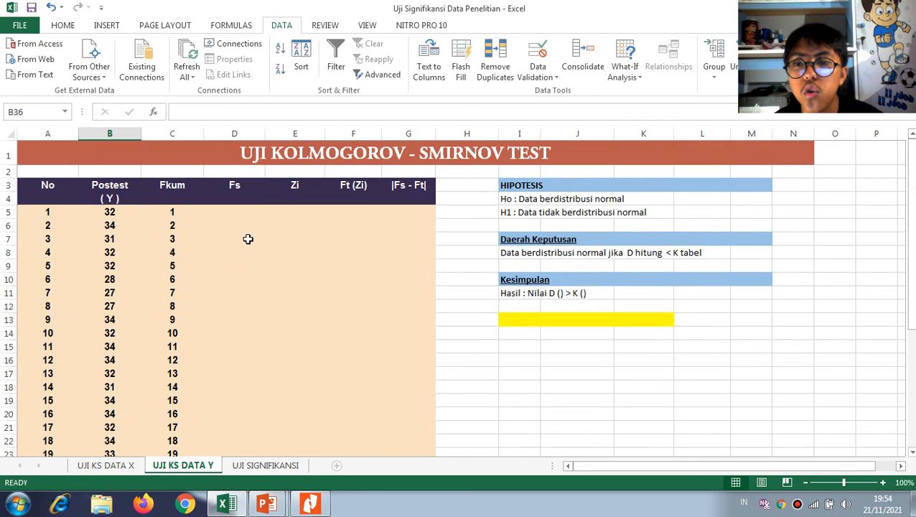
{"action": "left_click", "coordinate": [241, 213]}
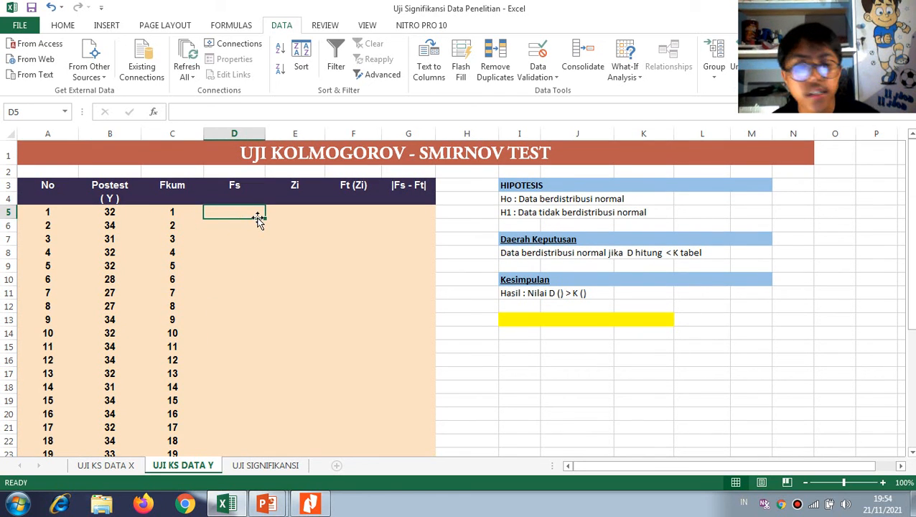
{"action": "type", "text": "="}
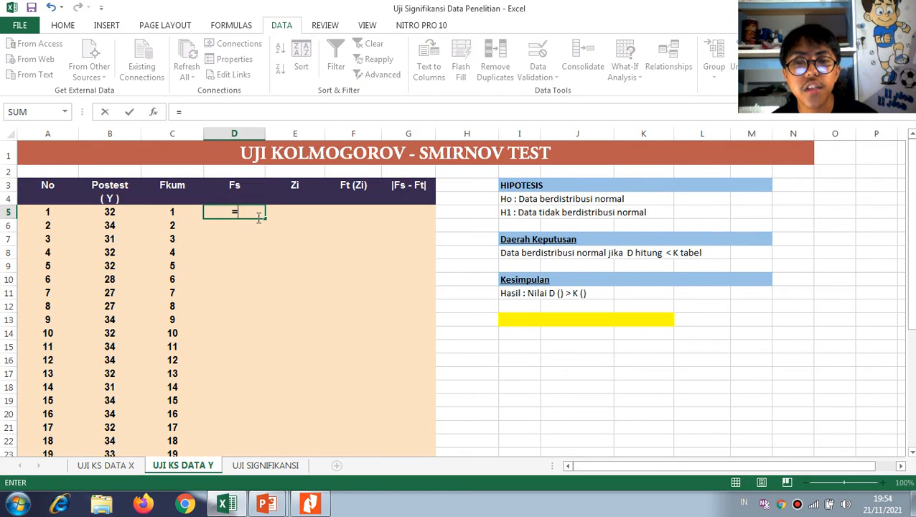
{"action": "left_click", "coordinate": [178, 209]}
{"action": "type", "text": "/"}
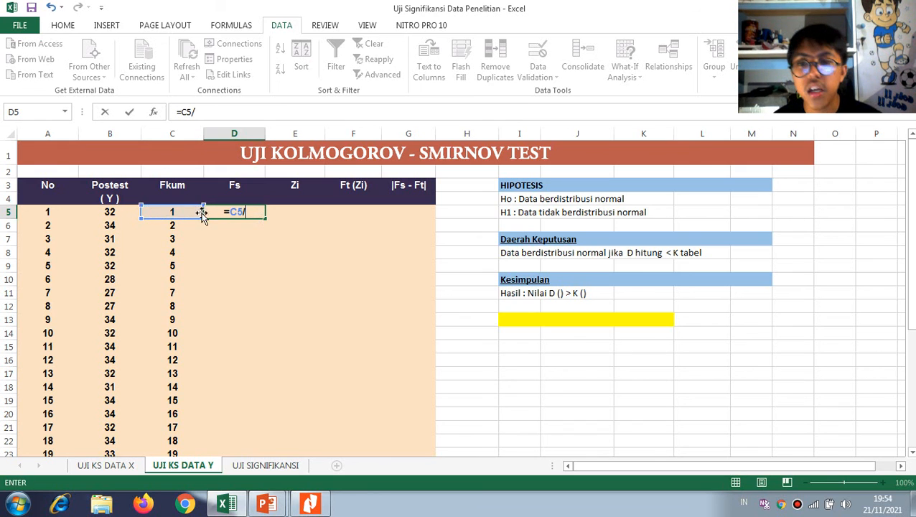
{"action": "scroll", "coordinate": [203, 218], "scroll_direction": "down", "scroll_amount": 5}
{"action": "left_click", "coordinate": [186, 374]}
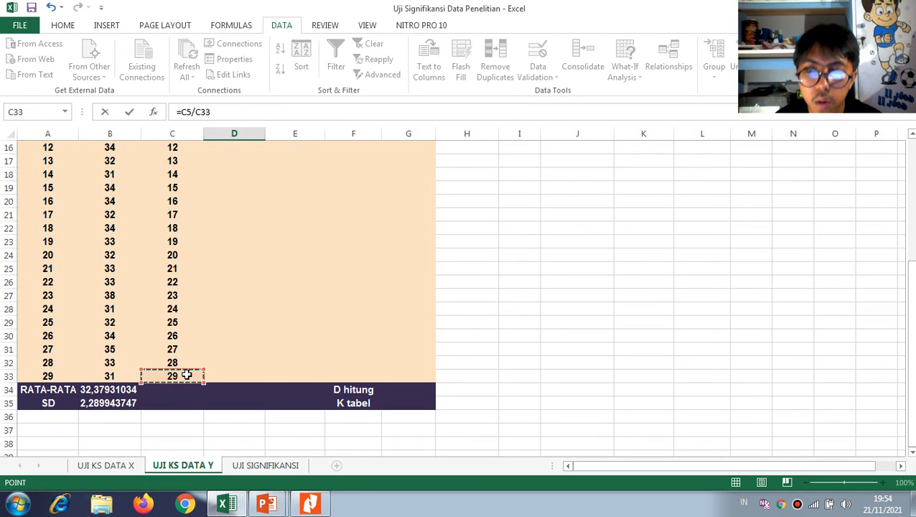
{"action": "key", "text": "F4"}
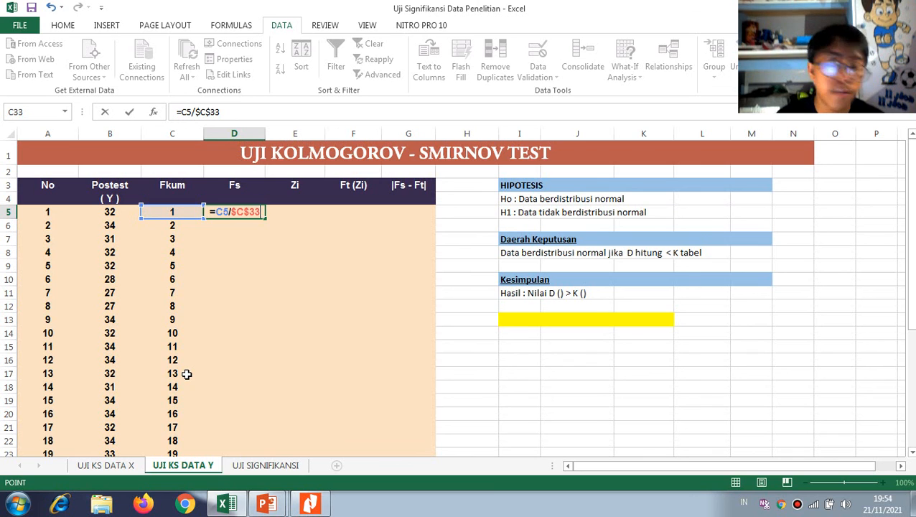
{"action": "key", "text": "Return"}
{"action": "left_click", "coordinate": [237, 212]}
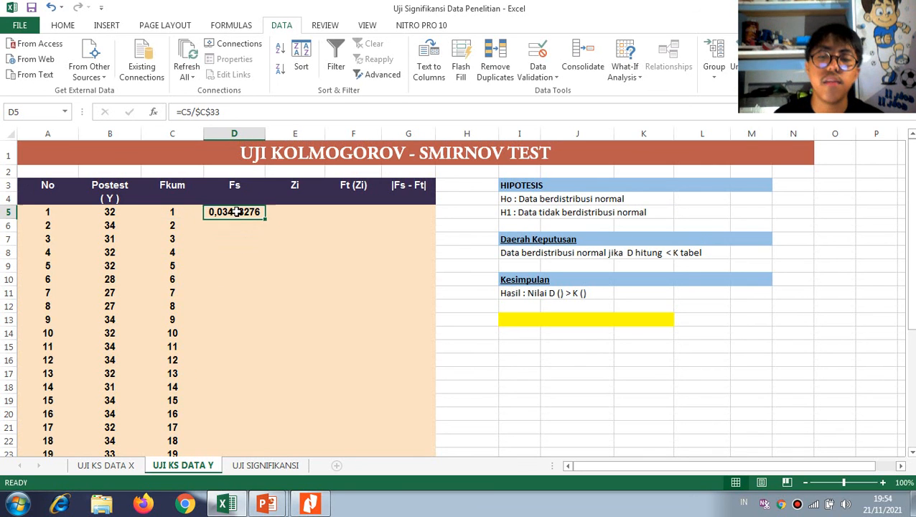
{"action": "left_click_drag", "start_coordinate": [268, 217], "coordinate": [255, 399]}
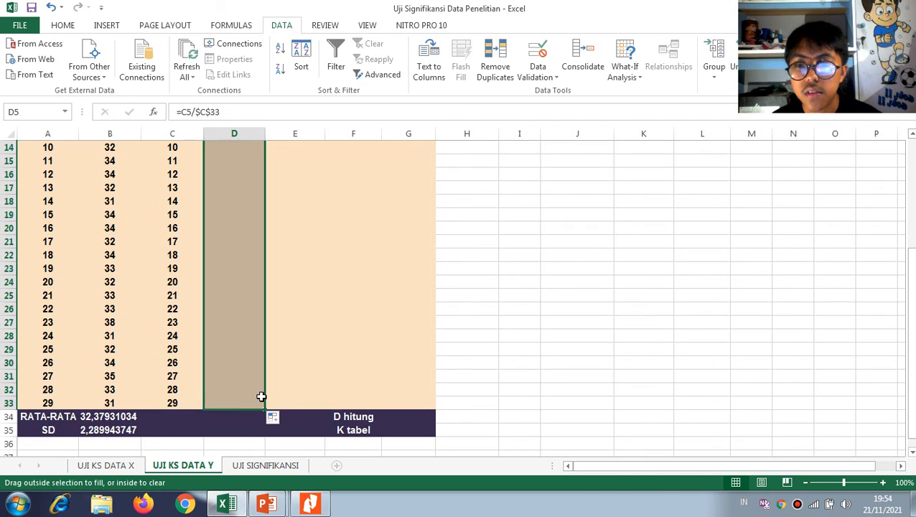
Begin the Zi formula in E5 with the score minus the fixed mean, =(B5-$B$34
{"action": "scroll", "coordinate": [341, 313], "scroll_direction": "up", "scroll_amount": 2}
{"action": "scroll", "coordinate": [340, 312], "scroll_direction": "up", "scroll_amount": 3}
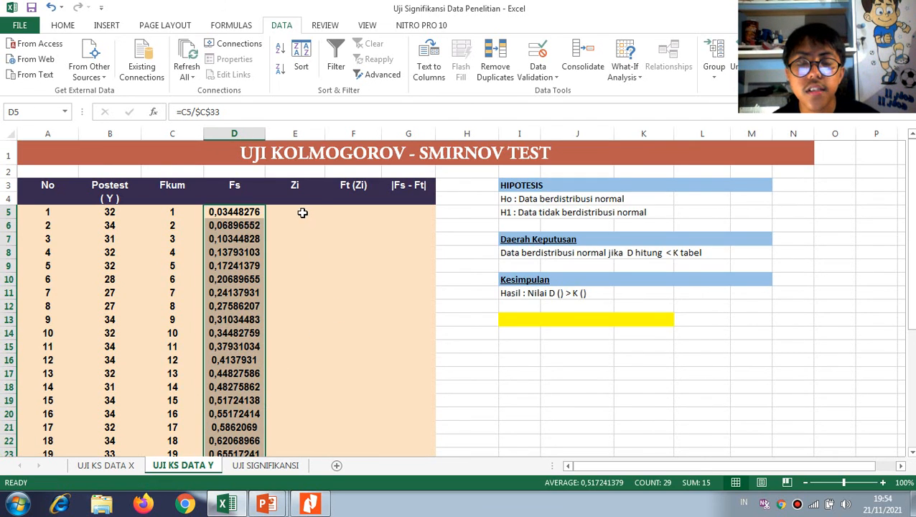
{"action": "left_click", "coordinate": [303, 213]}
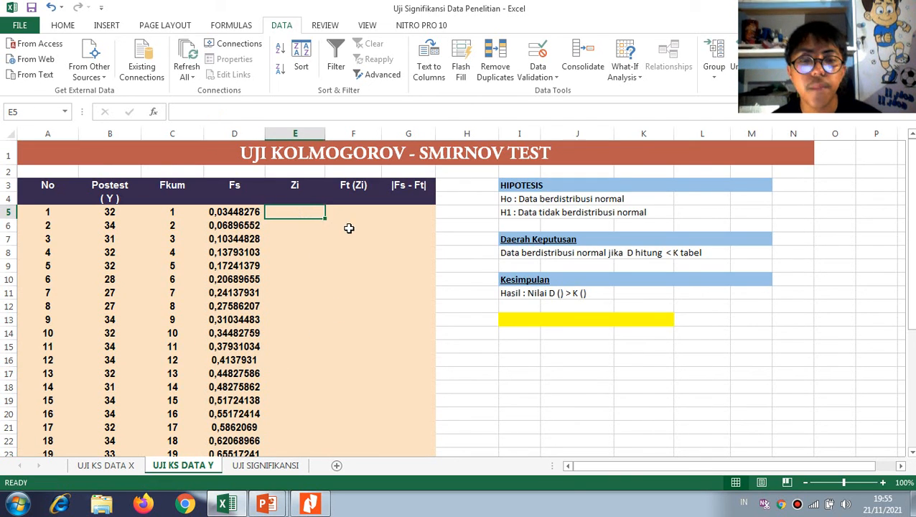
{"action": "type", "text": "=("}
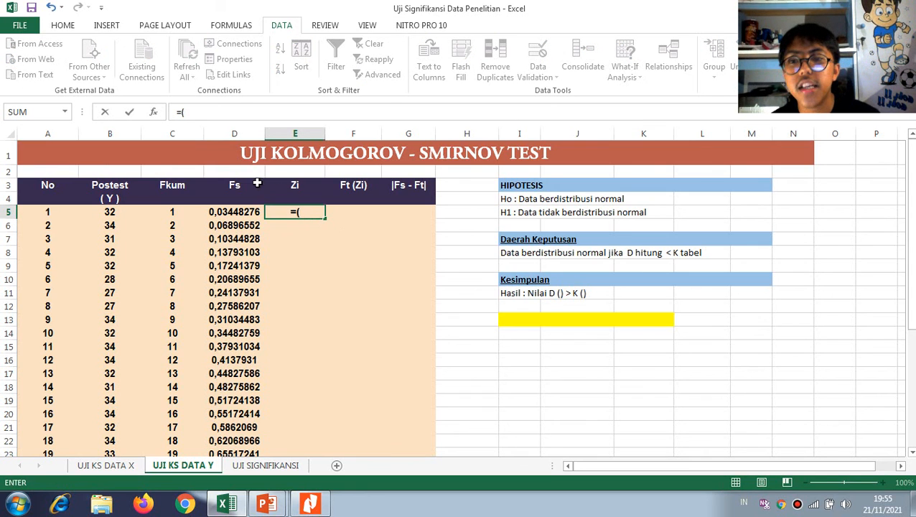
{"action": "left_click", "coordinate": [106, 223]}
{"action": "left_click", "coordinate": [108, 201]}
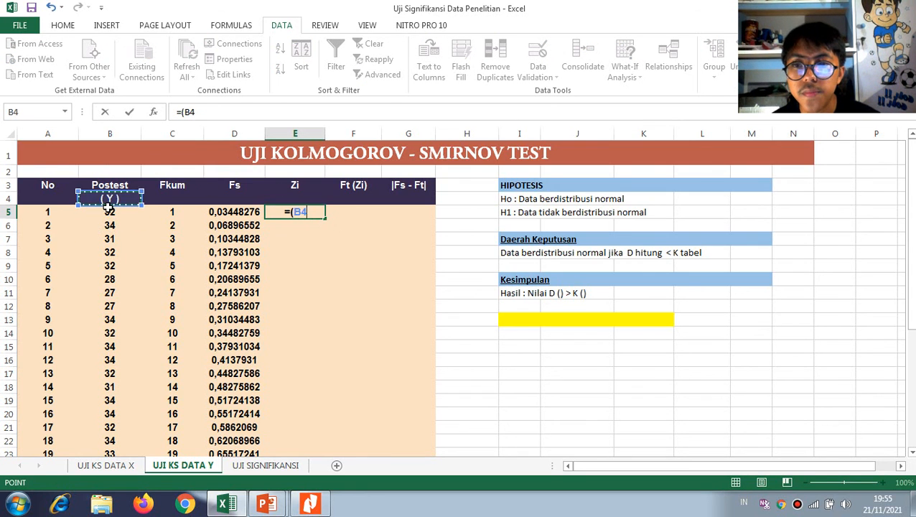
{"action": "left_click", "coordinate": [108, 212]}
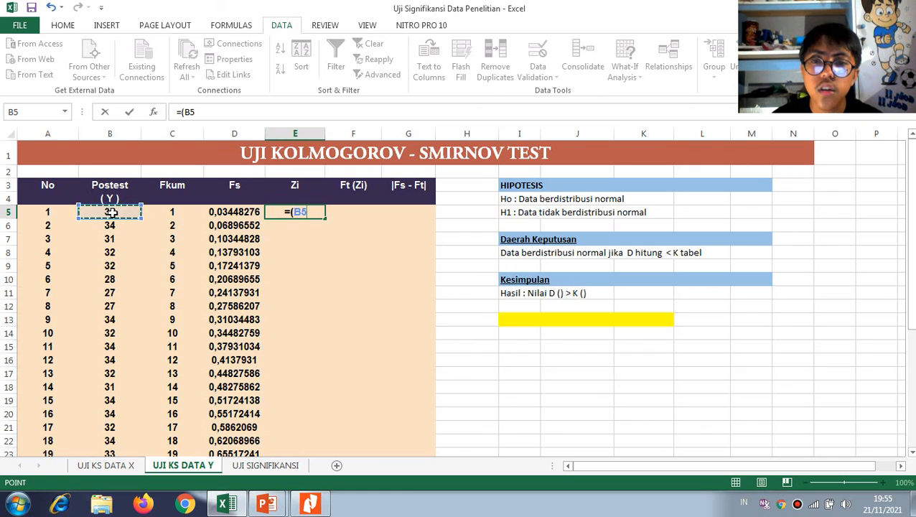
{"action": "type", "text": "-"}
{"action": "scroll", "coordinate": [138, 371], "scroll_direction": "down", "scroll_amount": 5}
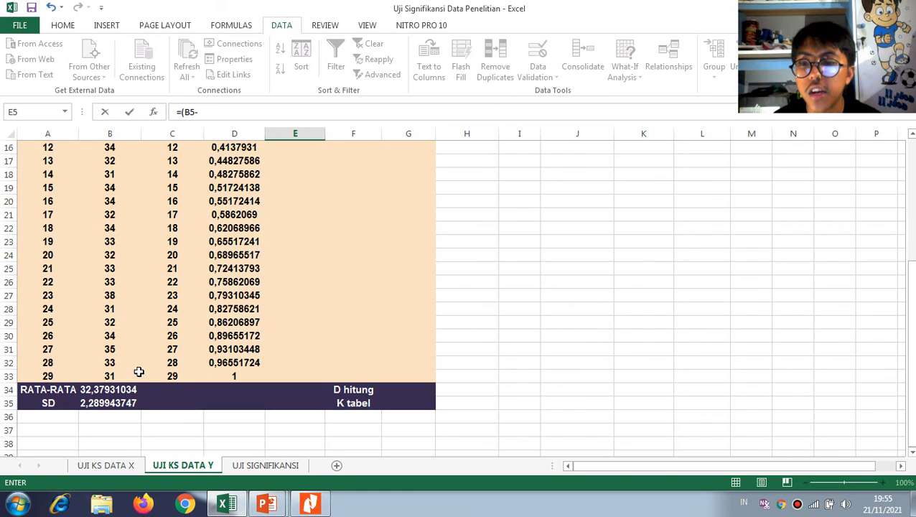
{"action": "left_click", "coordinate": [116, 389]}
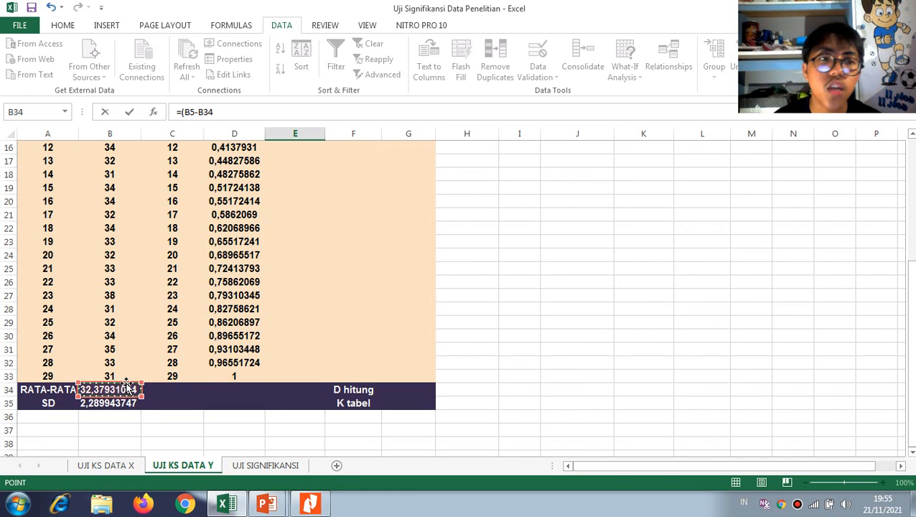
{"action": "key", "text": "F4"}
{"action": "scroll", "coordinate": [128, 381], "scroll_direction": "up", "scroll_amount": 5}
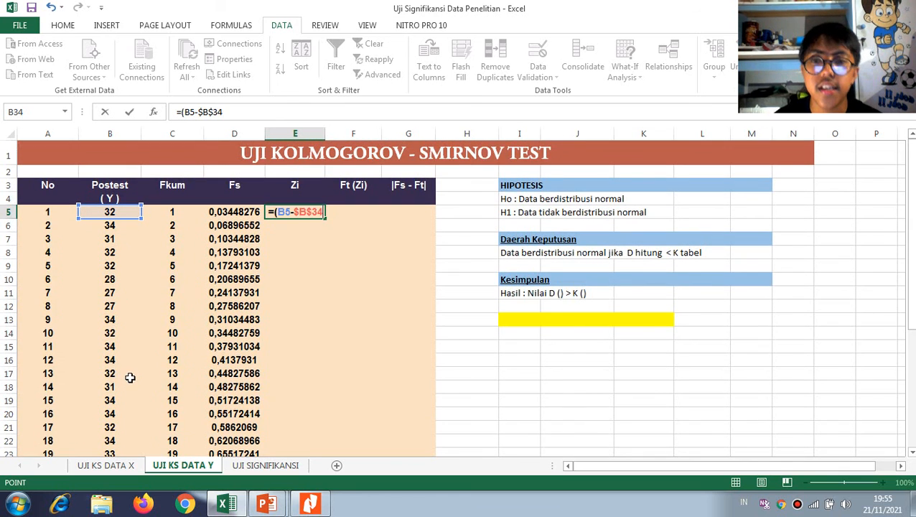
Complete the Zi formula in E5 as =(B5-$B$34)/$B$35 and fill it down to E33
{"action": "type", "text": ")/"}
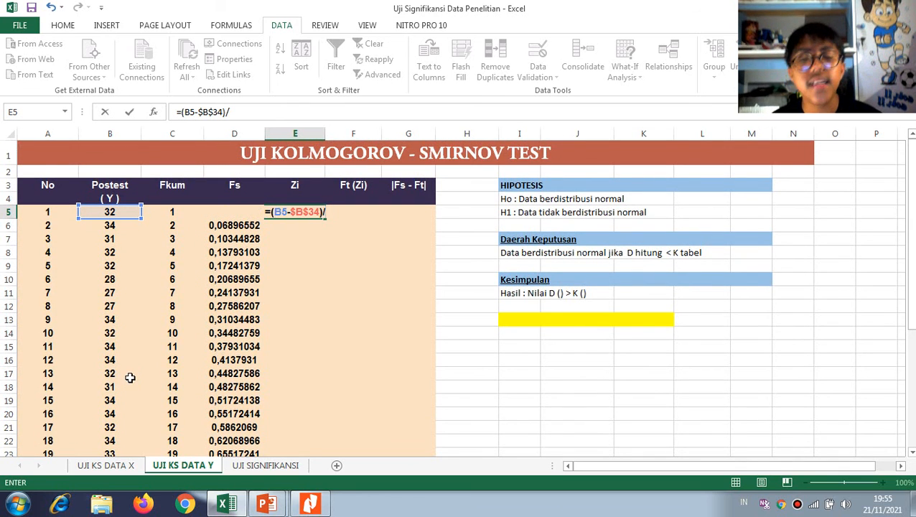
{"action": "scroll", "coordinate": [130, 378], "scroll_direction": "down", "scroll_amount": 5}
{"action": "left_click", "coordinate": [108, 404]}
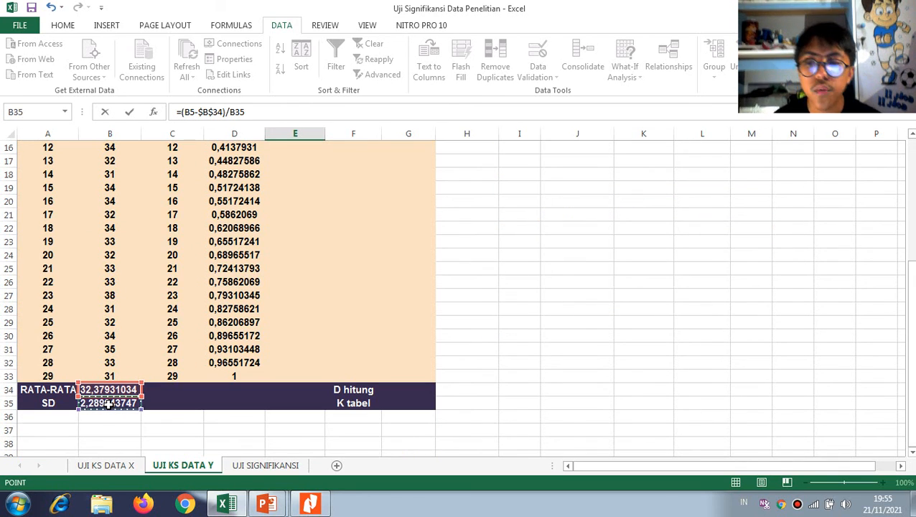
{"action": "key", "text": "F4"}
{"action": "scroll", "coordinate": [109, 404], "scroll_direction": "up", "scroll_amount": 5}
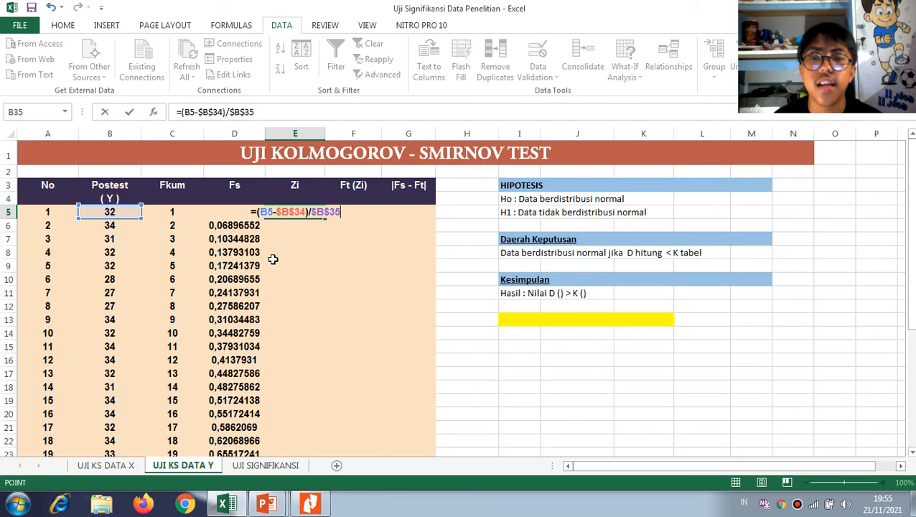
{"action": "key", "text": "Return"}
{"action": "left_click", "coordinate": [296, 215]}
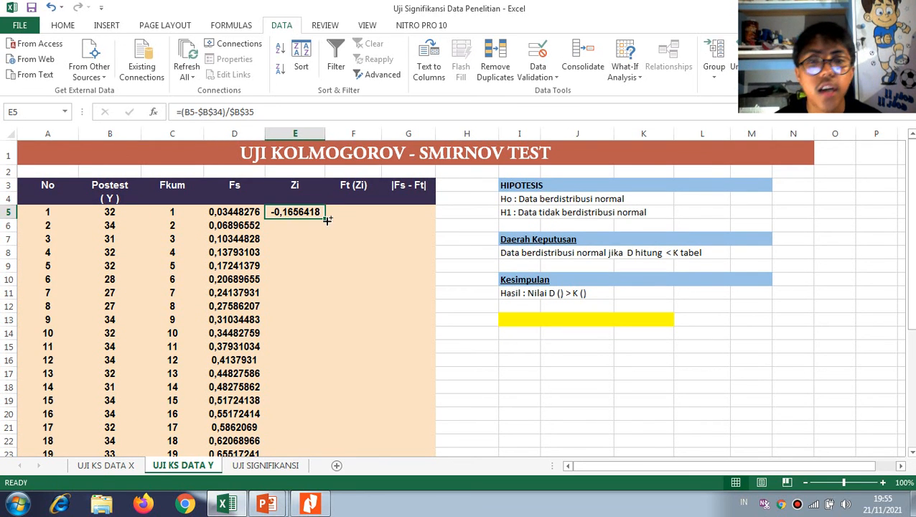
{"action": "left_click_drag", "start_coordinate": [327, 220], "coordinate": [311, 431]}
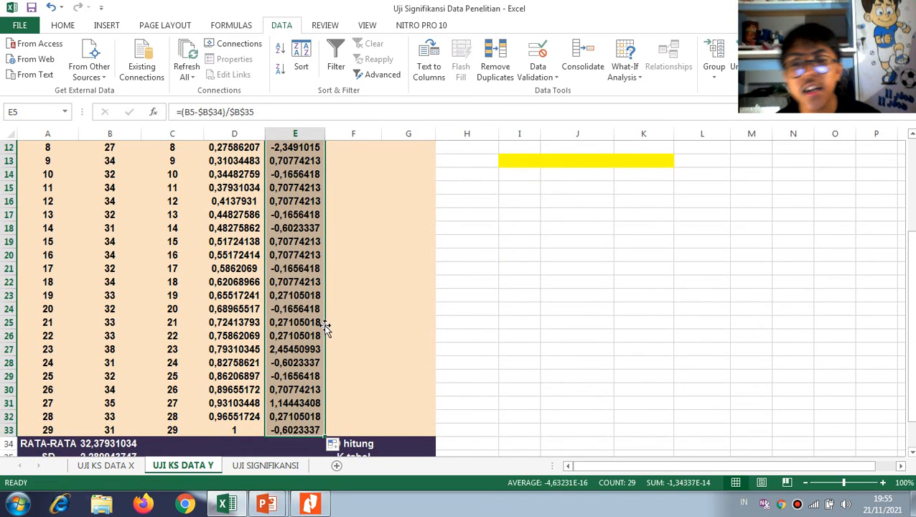
Enter the Ft (Zi) formula =NORMSDIST(E5) in F5 and fill it down to F33
{"action": "scroll", "coordinate": [352, 320], "scroll_direction": "up", "scroll_amount": 4}
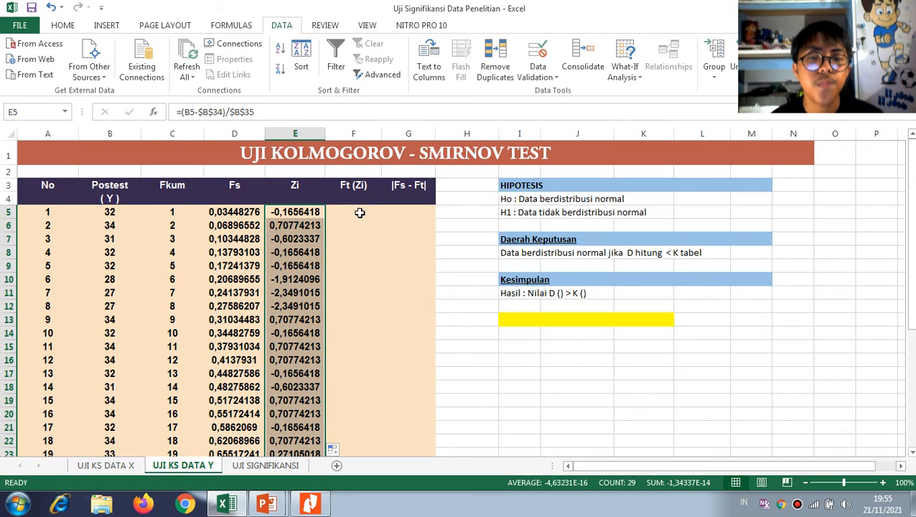
{"action": "left_click", "coordinate": [362, 212]}
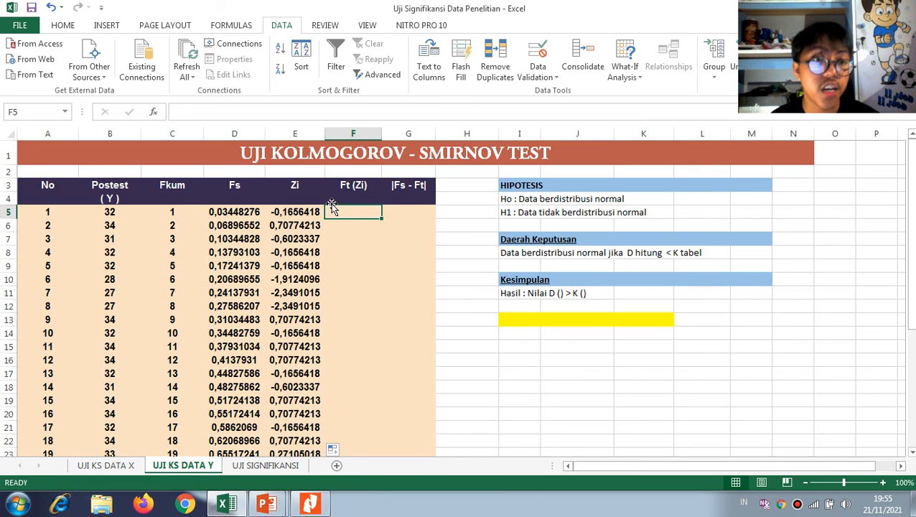
{"action": "type", "text": "=nor"}
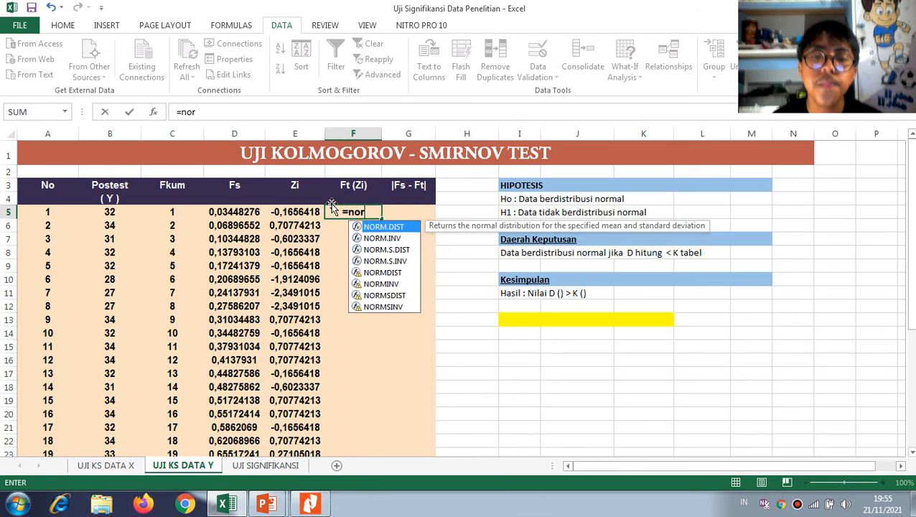
{"action": "type", "text": "msdi"}
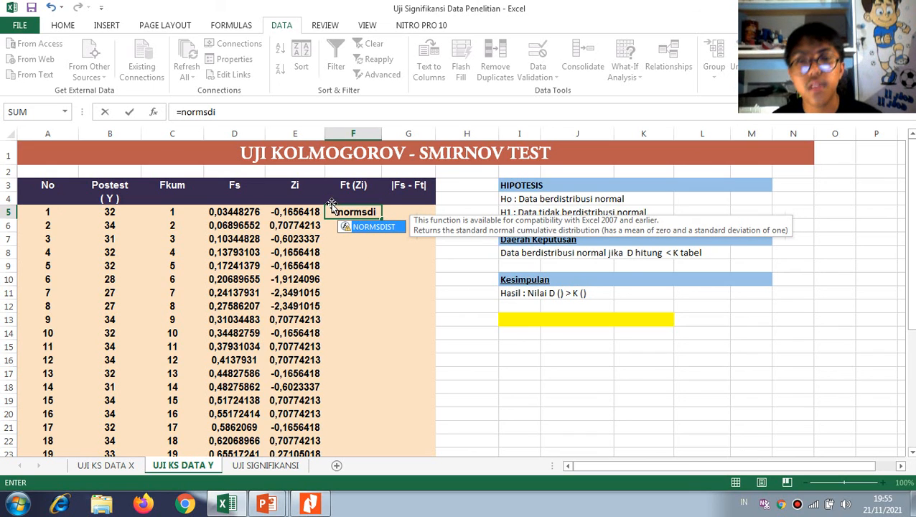
{"action": "key", "text": "Tab"}
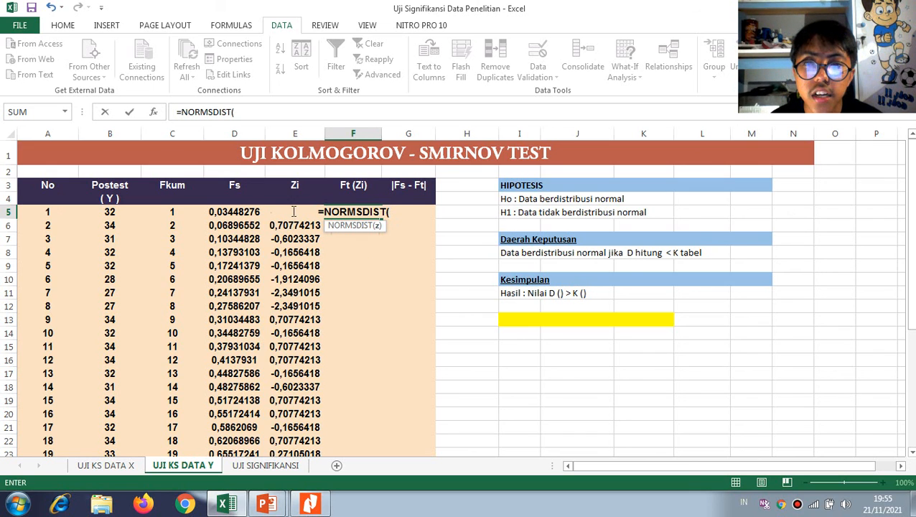
{"action": "left_click", "coordinate": [291, 225]}
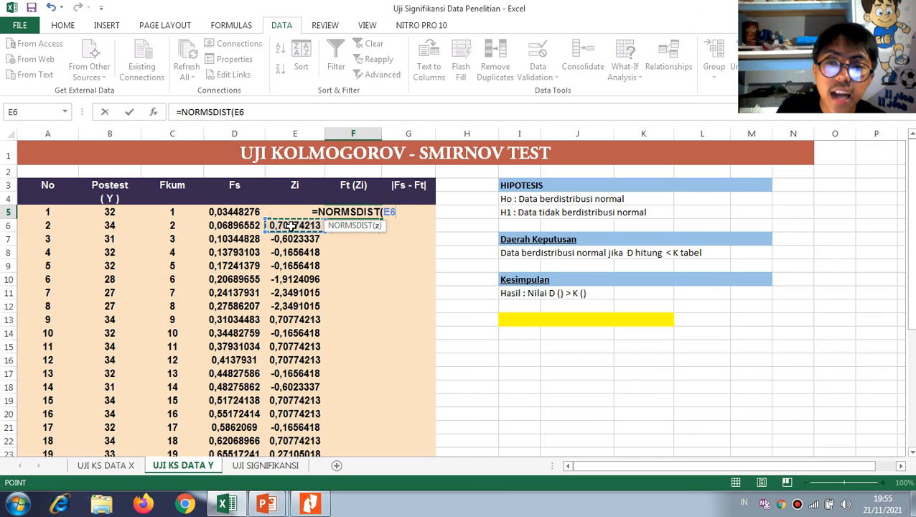
{"action": "key", "text": "Up"}
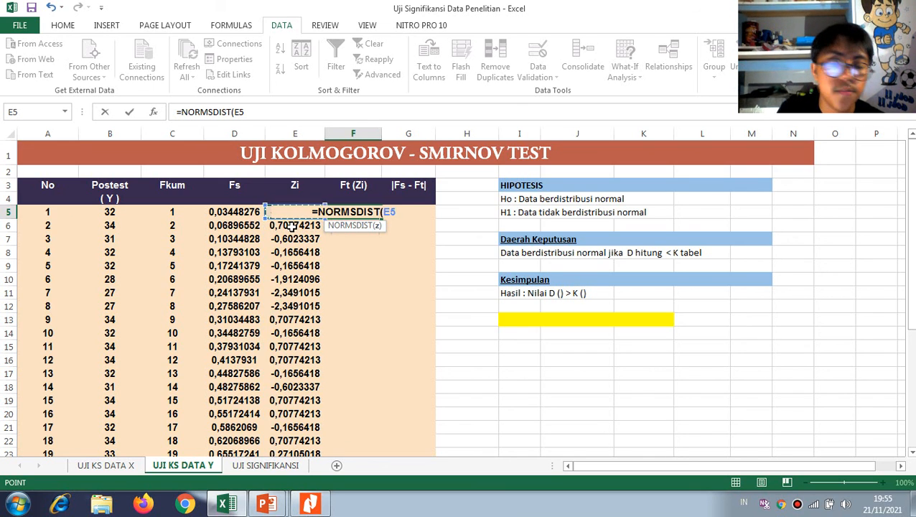
{"action": "type", "text": ")"}
{"action": "key", "text": "Return"}
{"action": "left_click", "coordinate": [365, 214]}
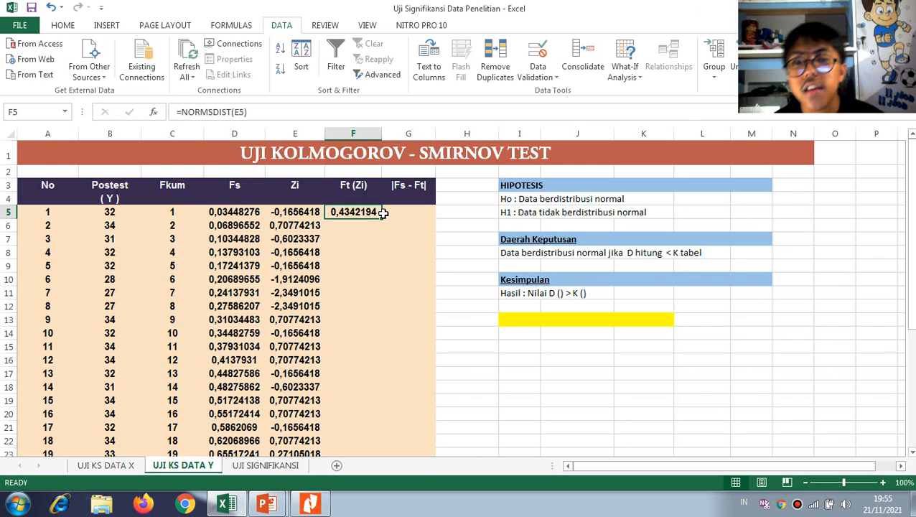
{"action": "left_click_drag", "start_coordinate": [383, 213], "coordinate": [365, 400]}
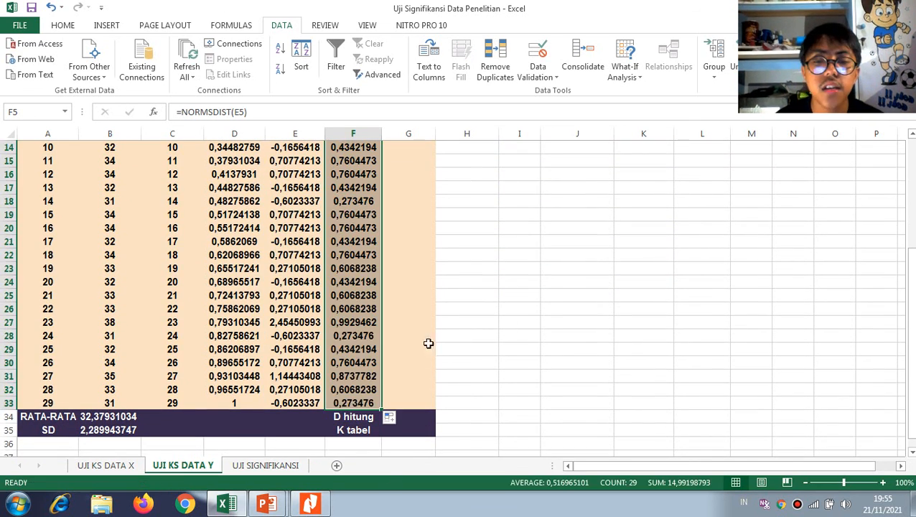
Enter the |Fs - Ft| formula =ABS(D5-F5) in G5 and fill it down to G33
{"action": "scroll", "coordinate": [428, 343], "scroll_direction": "up", "scroll_amount": 4}
{"action": "left_click", "coordinate": [406, 191]}
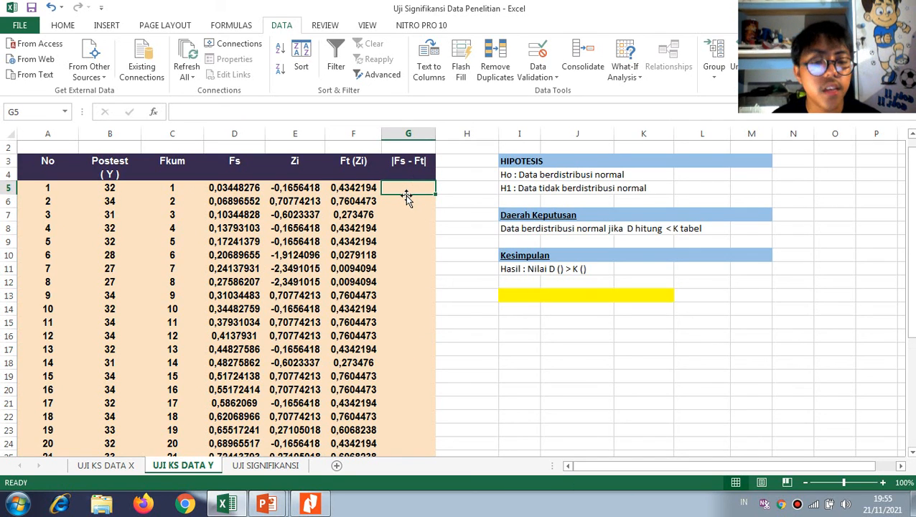
{"action": "type", "text": "=ab"}
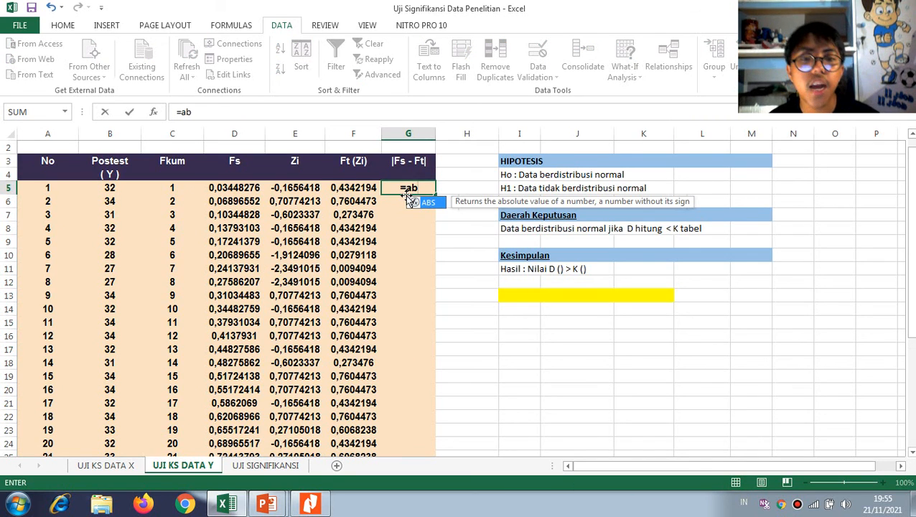
{"action": "type", "text": "s"}
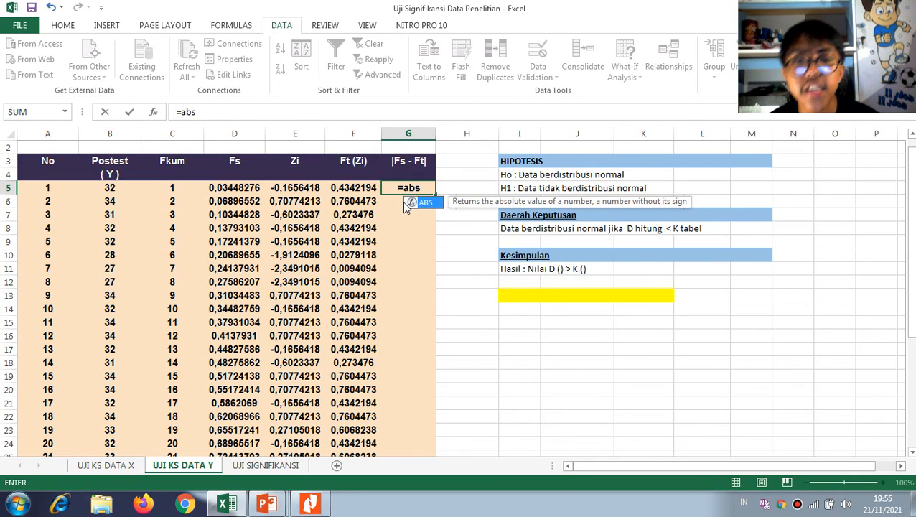
{"action": "key", "text": "Tab"}
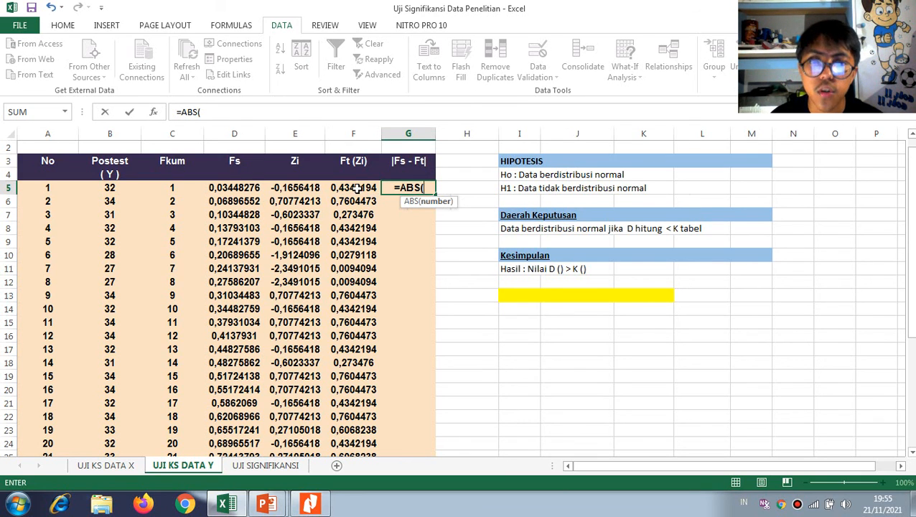
{"action": "left_click", "coordinate": [237, 187]}
{"action": "type", "text": "-"}
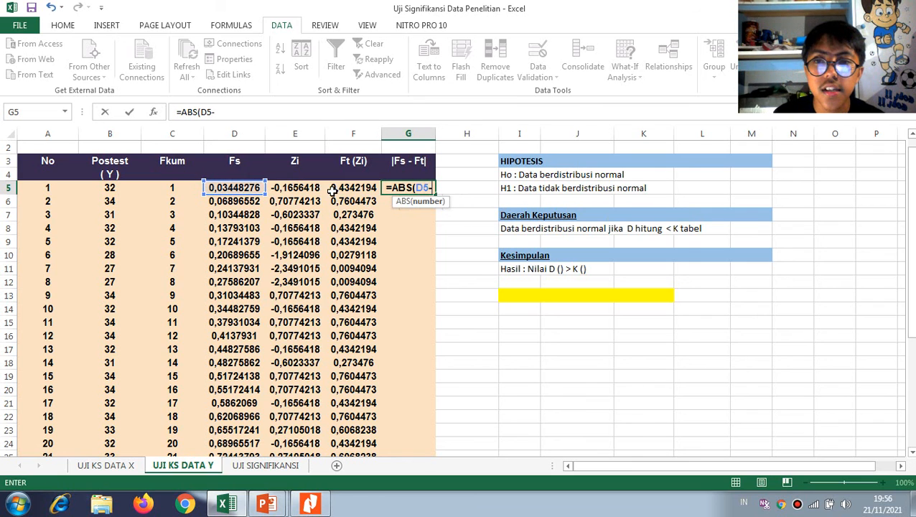
{"action": "left_click", "coordinate": [340, 187]}
{"action": "key", "text": "Return"}
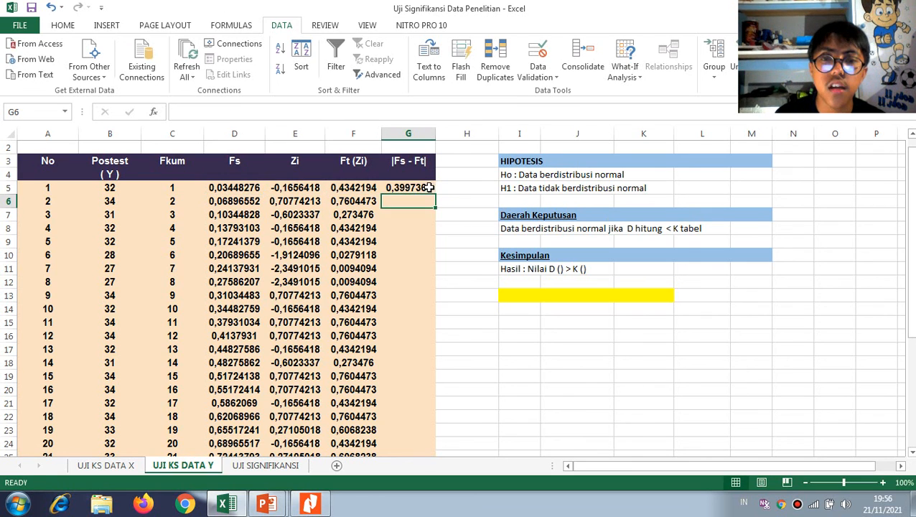
{"action": "left_click", "coordinate": [413, 190]}
{"action": "left_click_drag", "start_coordinate": [436, 193], "coordinate": [425, 434]}
Calculate D hitung in G34 as the largest |Fs - Ft| value with =MAX(G5:G33)
{"action": "left_click", "coordinate": [408, 443]}
{"action": "scroll", "coordinate": [441, 365], "scroll_direction": "up", "scroll_amount": 5}
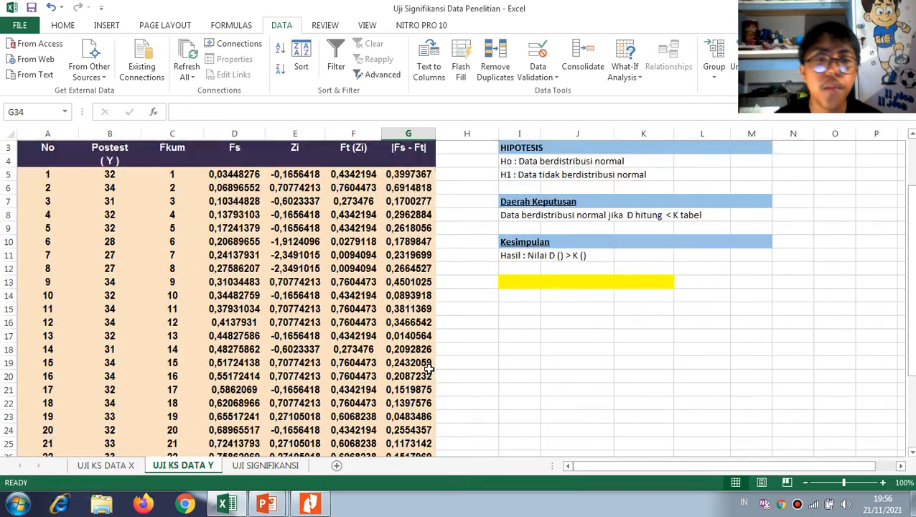
{"action": "scroll", "coordinate": [441, 364], "scroll_direction": "down", "scroll_amount": 5}
{"action": "type", "text": "=max"}
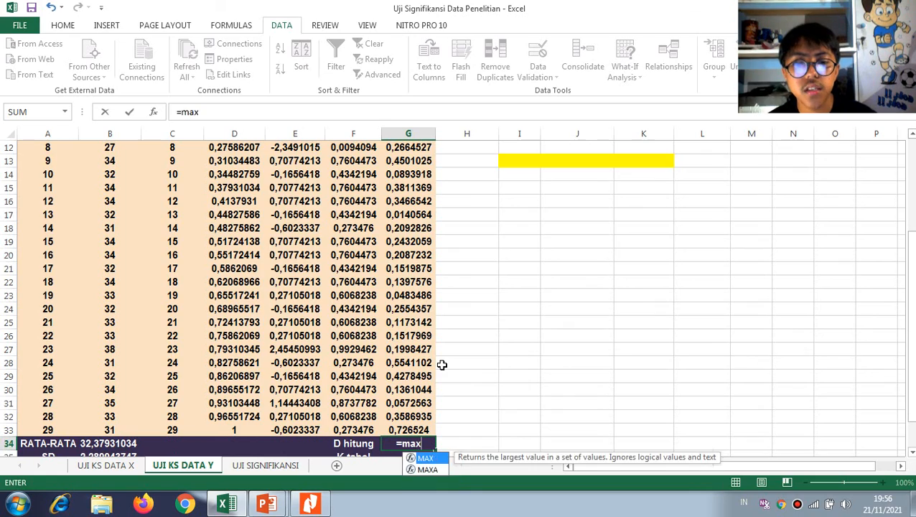
{"action": "key", "text": "Tab"}
{"action": "scroll", "coordinate": [442, 365], "scroll_direction": "up", "scroll_amount": 4}
{"action": "left_click_drag", "start_coordinate": [408, 212], "coordinate": [420, 427]}
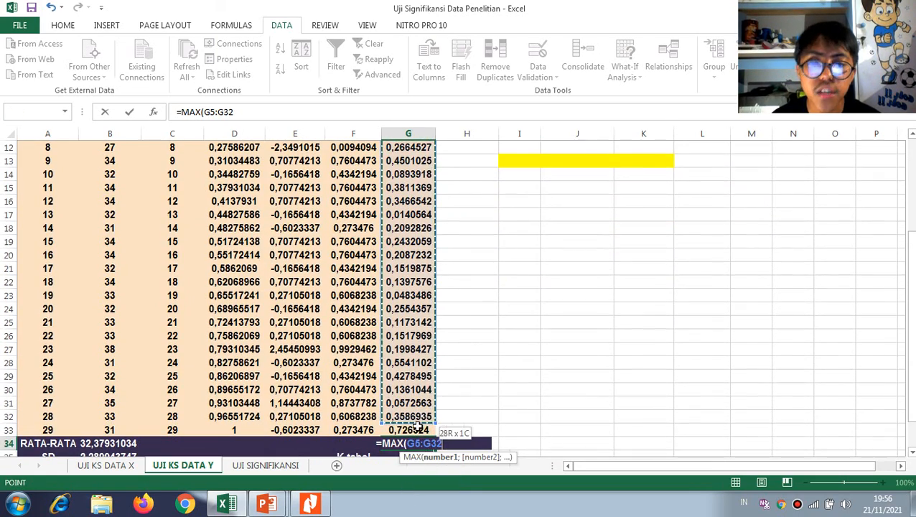
{"action": "key", "text": "Return"}
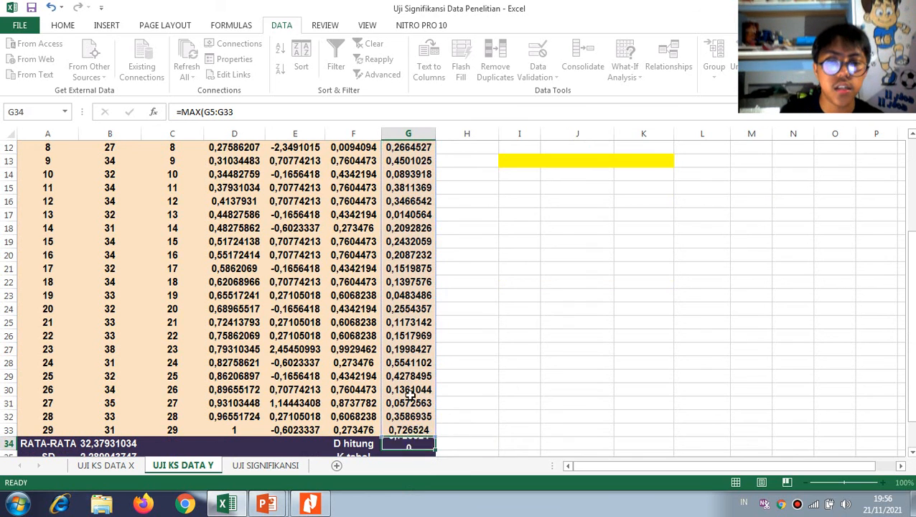
Enter 0,250 as the K tabel value in G35
{"action": "scroll", "coordinate": [431, 302], "scroll_direction": "down", "scroll_amount": 3}
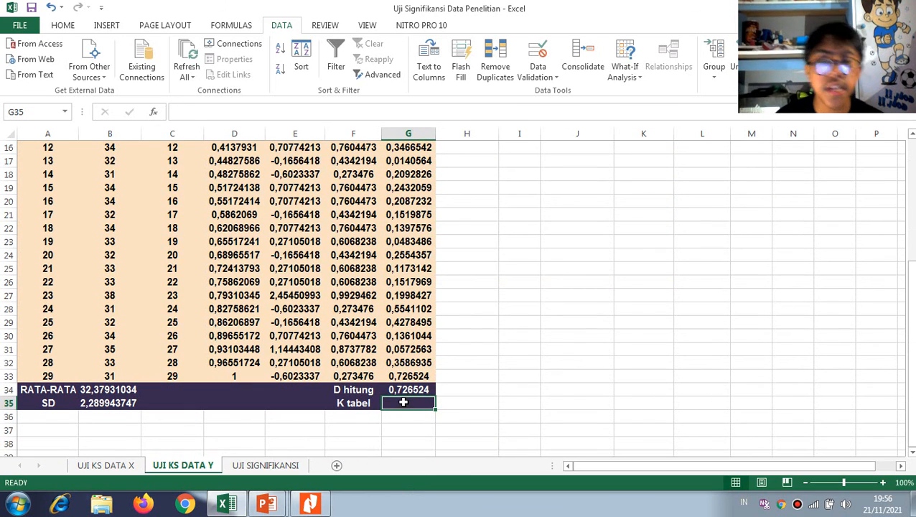
{"action": "type", "text": "0,"}
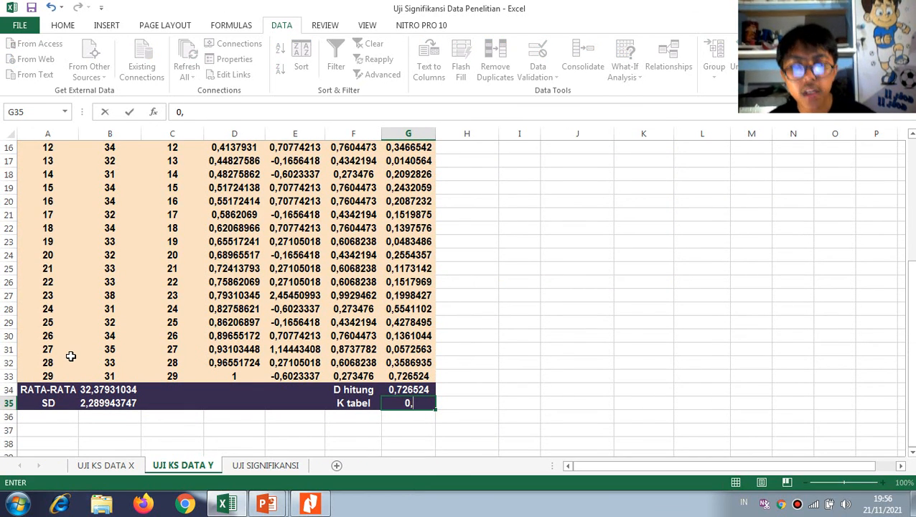
{"action": "type", "text": "250"}
{"action": "key", "text": "Return"}
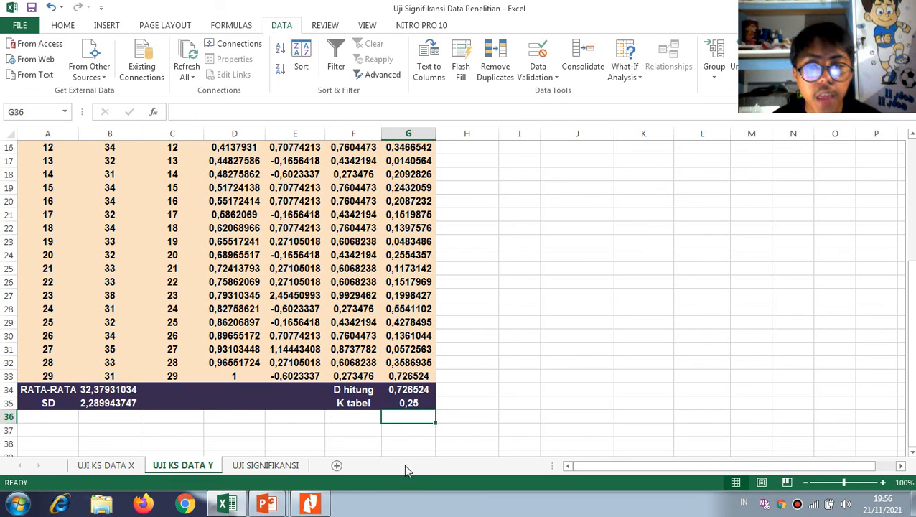
Insert the D hitung value 0,726524 into the empty brackets after D in the Hasil line in I11
{"action": "left_click", "coordinate": [416, 390]}
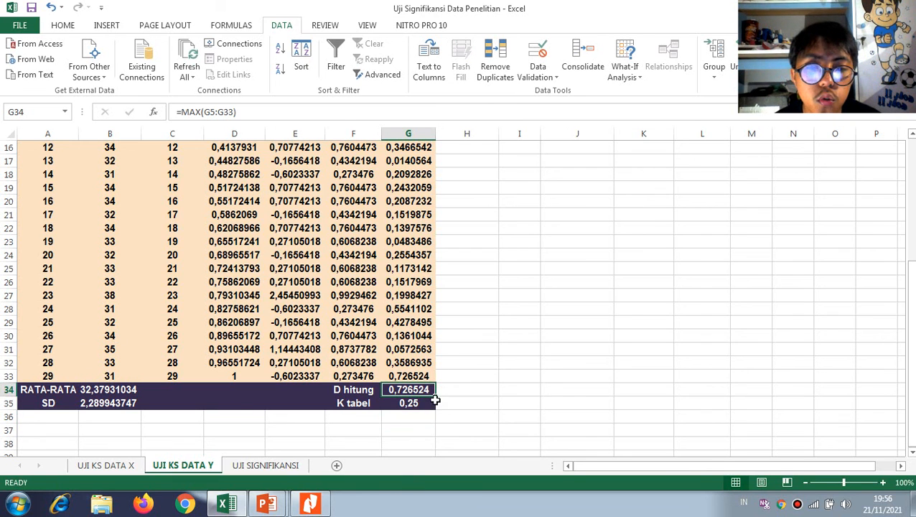
{"action": "scroll", "coordinate": [464, 382], "scroll_direction": "up", "scroll_amount": 5}
{"action": "scroll", "coordinate": [442, 420], "scroll_direction": "down", "scroll_amount": 6}
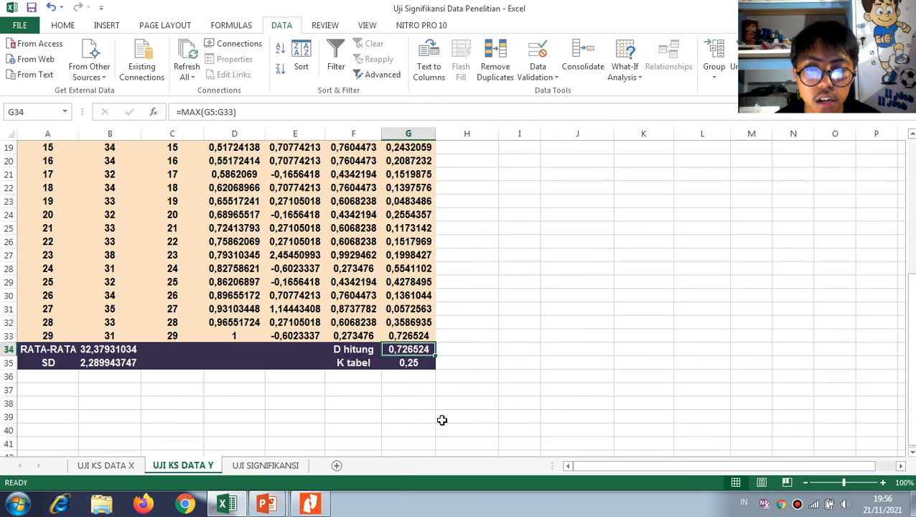
{"action": "scroll", "coordinate": [575, 259], "scroll_direction": "up", "scroll_amount": 6}
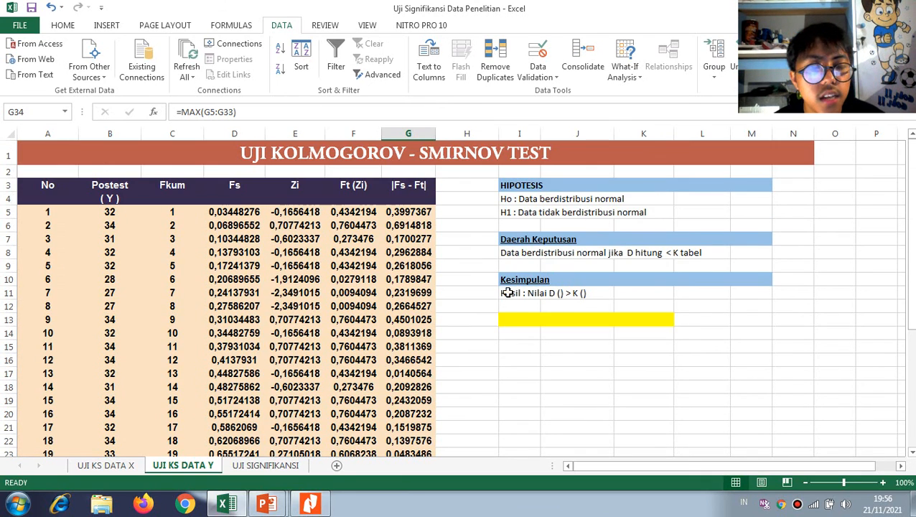
{"action": "left_click", "coordinate": [504, 292]}
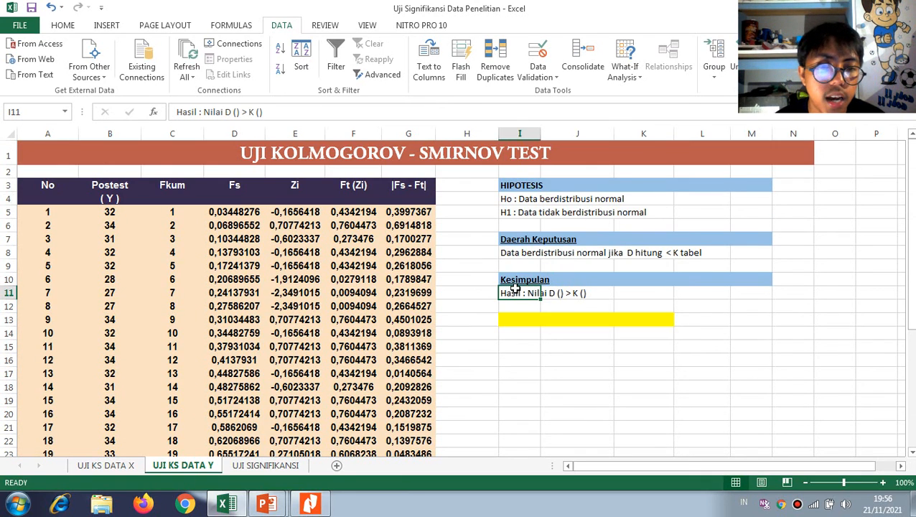
{"action": "double_click", "coordinate": [553, 292]}
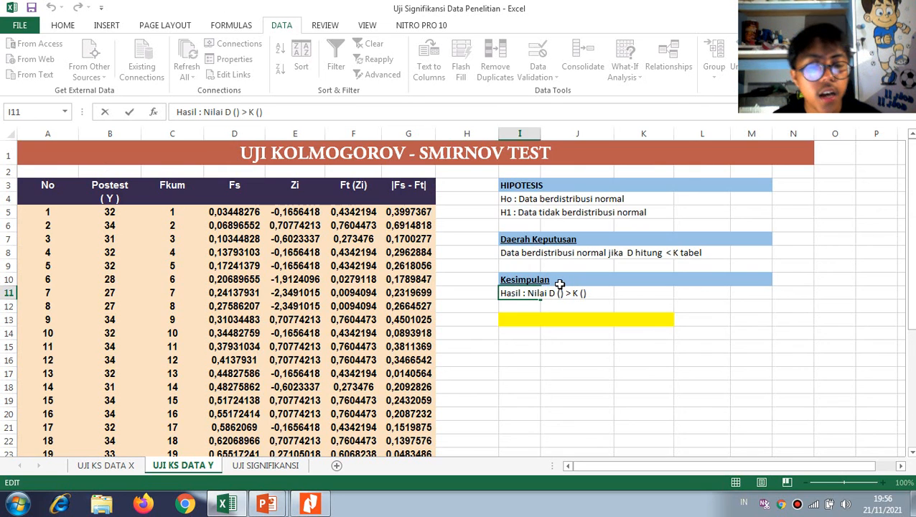
{"action": "type", "text": "0,"}
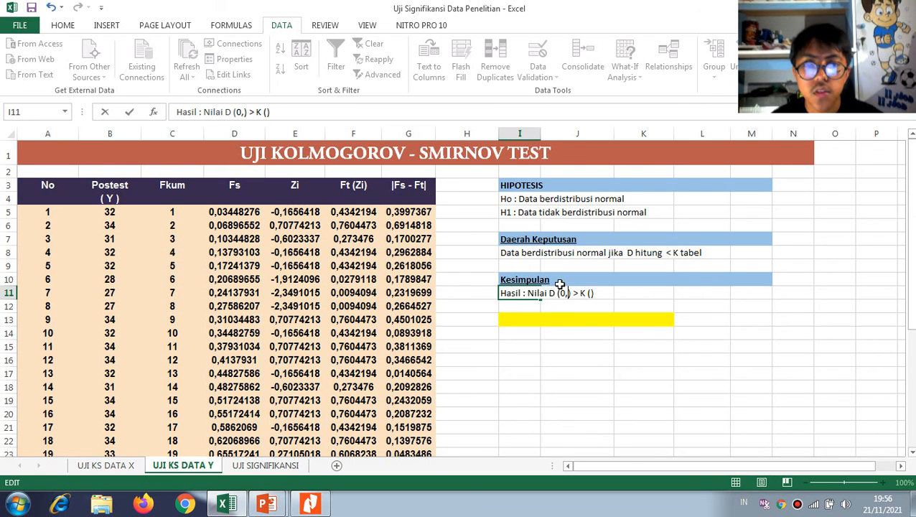
{"action": "scroll", "coordinate": [560, 284], "scroll_direction": "down", "scroll_amount": 4}
{"action": "type", "text": "72"}
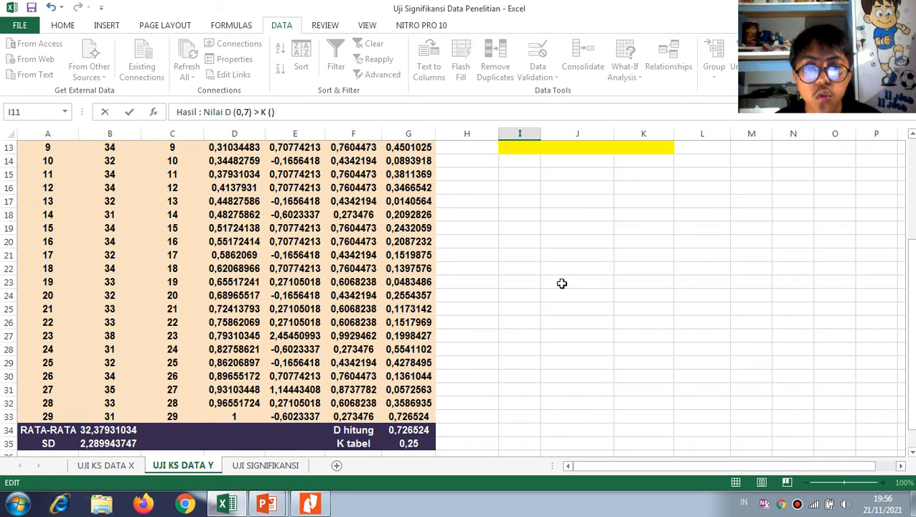
{"action": "type", "text": "6"}
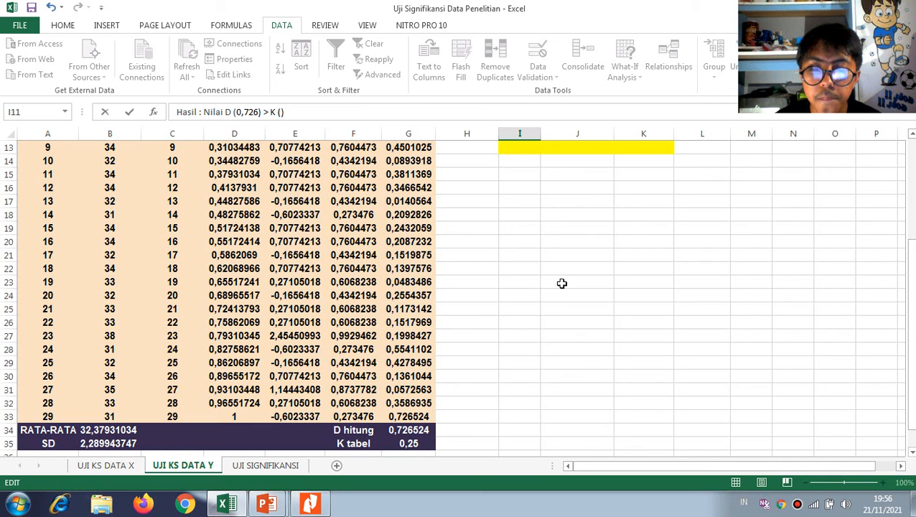
{"action": "type", "text": "524"}
{"action": "scroll", "coordinate": [562, 283], "scroll_direction": "up", "scroll_amount": 4}
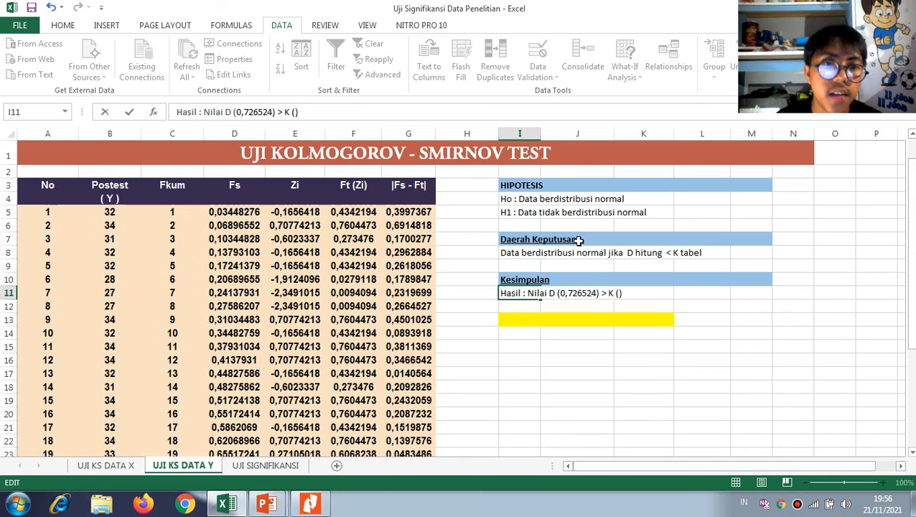
Insert 0,250 into the brackets after K in the Hasil line and commit the text in I11
{"action": "left_click", "coordinate": [617, 293]}
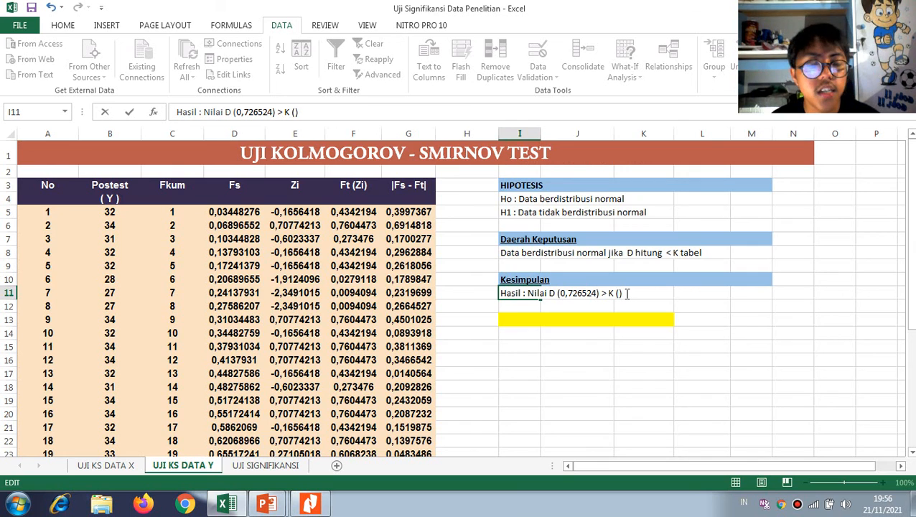
{"action": "type", "text": "0,250"}
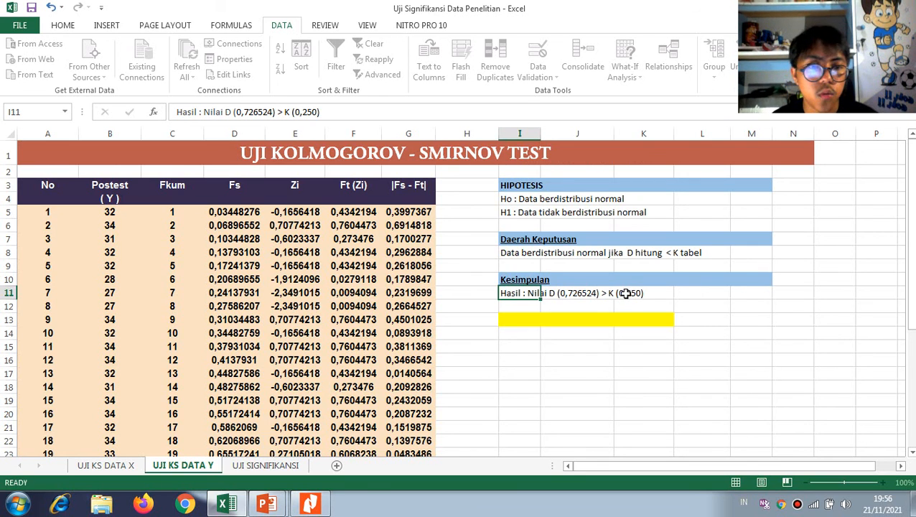
{"action": "key", "text": "Return"}
Enter the conclusion "Terima H1 dan Tolak H0" in the yellow cell I13
{"action": "left_click", "coordinate": [517, 321]}
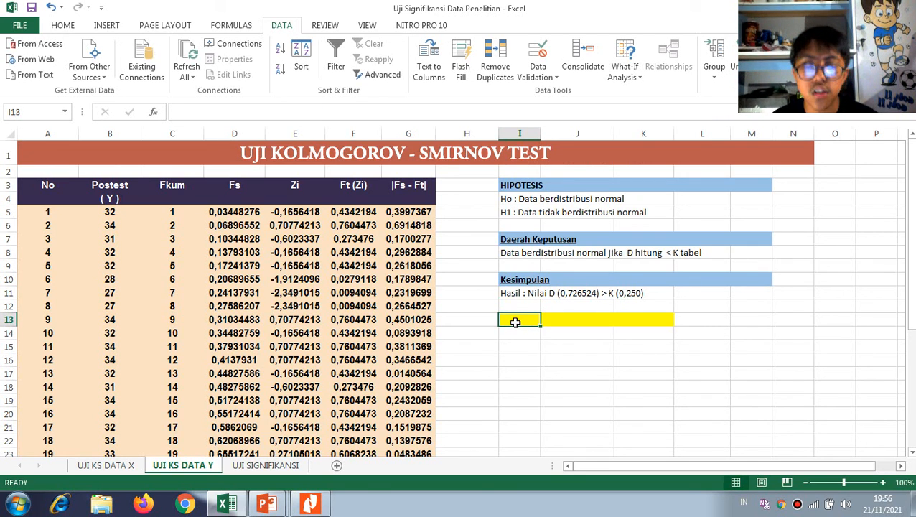
{"action": "type", "text": "Terima H1 dan Tolak H0"}
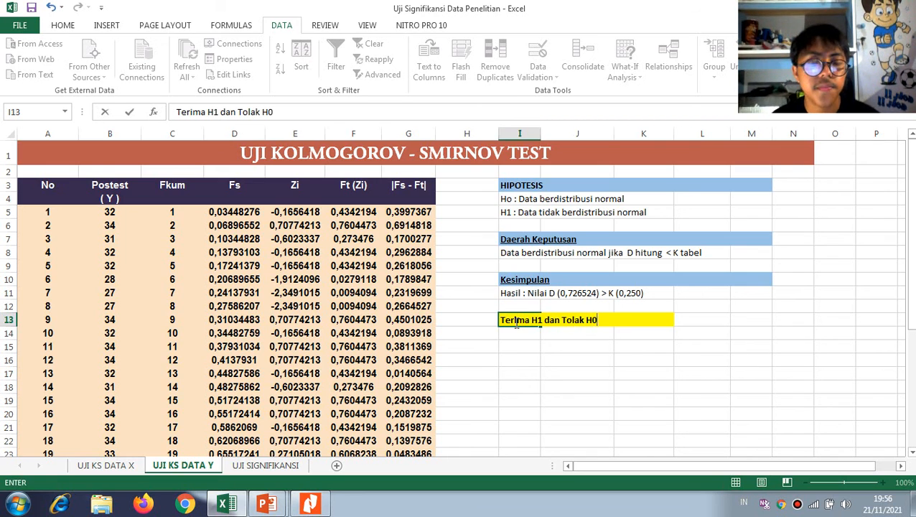
{"action": "key", "text": "Return"}
Open the UJI SIGNIFIKANSI sheet and view its table and hypotheses from the first row
{"action": "scroll", "coordinate": [336, 343], "scroll_direction": "down", "scroll_amount": 1}
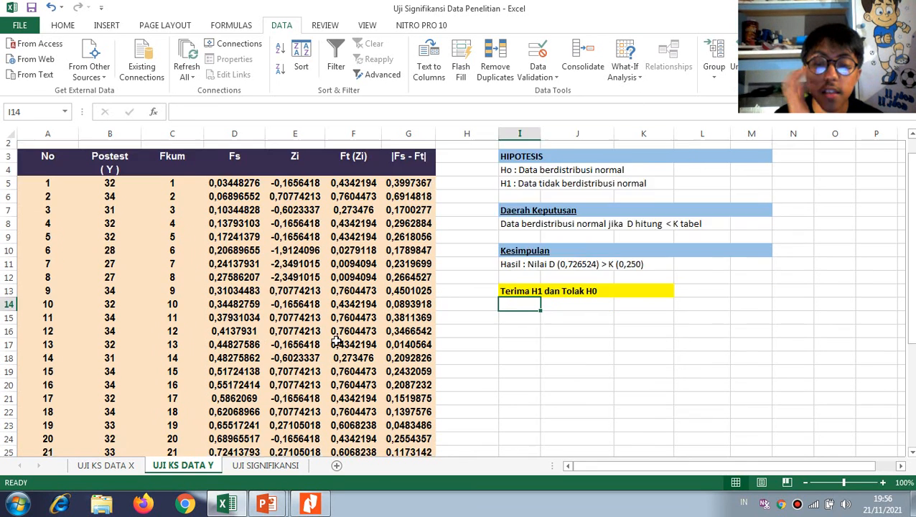
{"action": "scroll", "coordinate": [336, 343], "scroll_direction": "down", "scroll_amount": 2}
{"action": "left_click", "coordinate": [257, 468]}
{"action": "scroll", "coordinate": [301, 311], "scroll_direction": "up", "scroll_amount": 3}
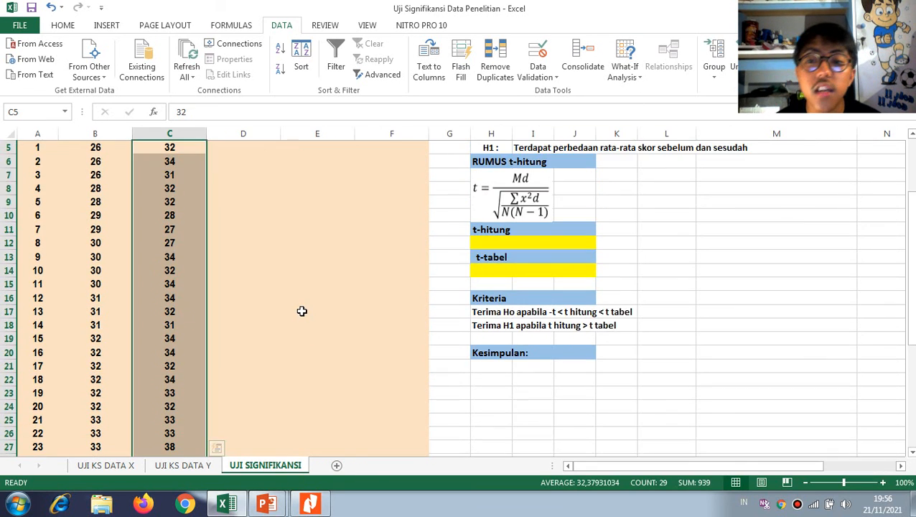
{"action": "scroll", "coordinate": [302, 311], "scroll_direction": "up", "scroll_amount": 2}
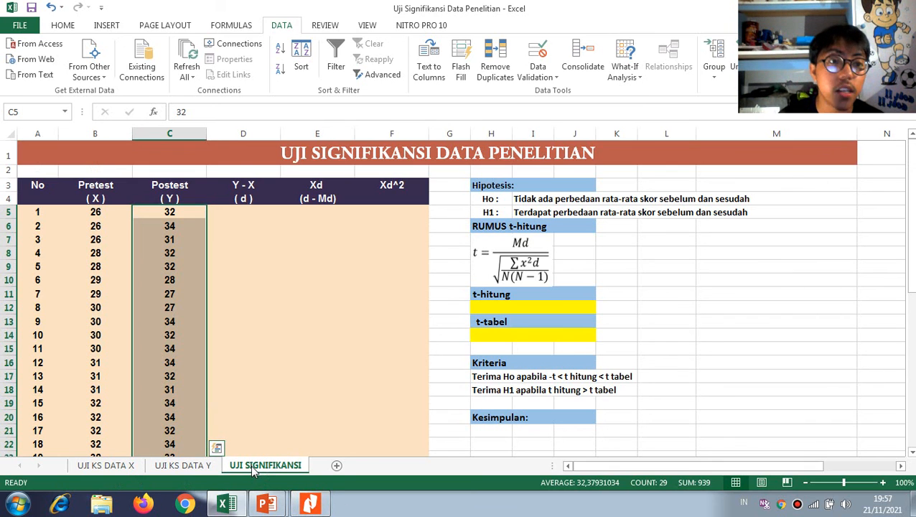
Switch to Nitro Pro and find the Pretest Kelompok Kontrol statistics under Lampiran 13 in the Sumber Data Uji Signifikansi PDF
{"action": "left_click", "coordinate": [305, 507]}
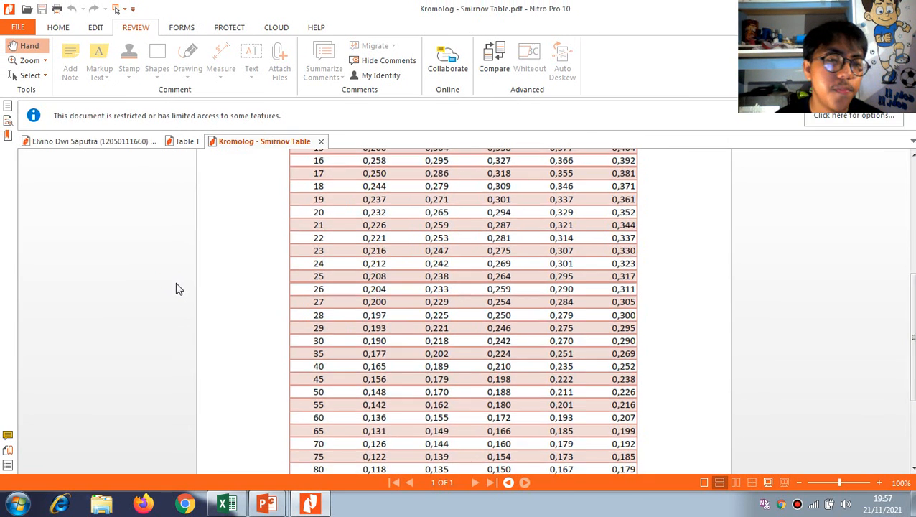
{"action": "left_click_drag", "start_coordinate": [912, 131], "coordinate": [913, 268]}
{"action": "scroll", "coordinate": [571, 252], "scroll_direction": "down", "scroll_amount": 15}
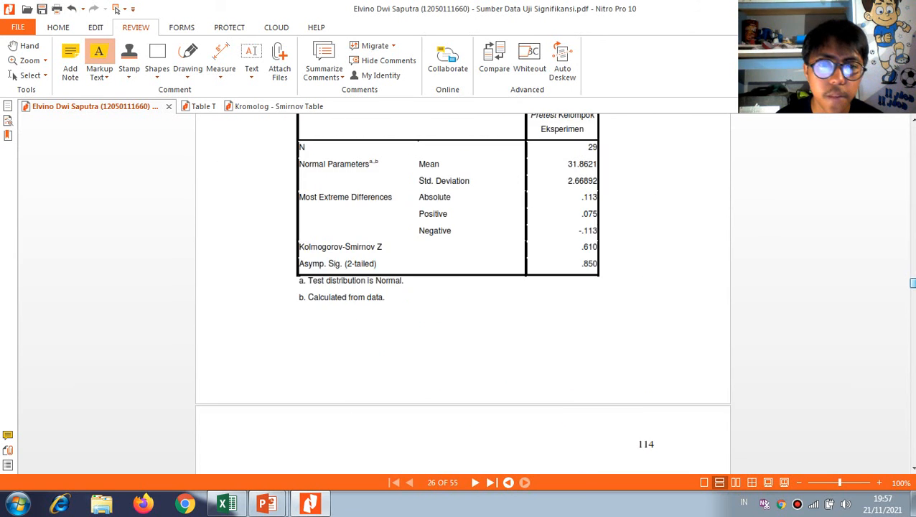
{"action": "scroll", "coordinate": [533, 292], "scroll_direction": "down", "scroll_amount": 14}
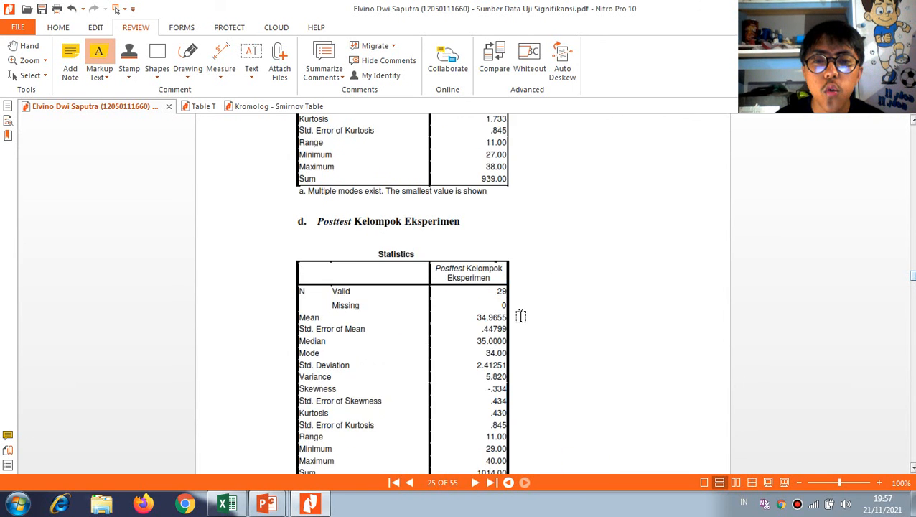
{"action": "scroll", "coordinate": [521, 315], "scroll_direction": "up", "scroll_amount": 5}
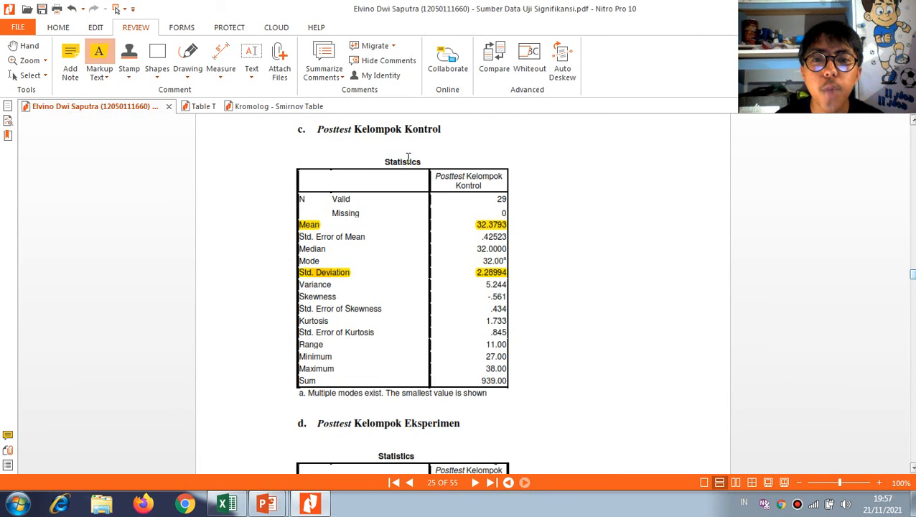
{"action": "scroll", "coordinate": [406, 157], "scroll_direction": "up", "scroll_amount": 3}
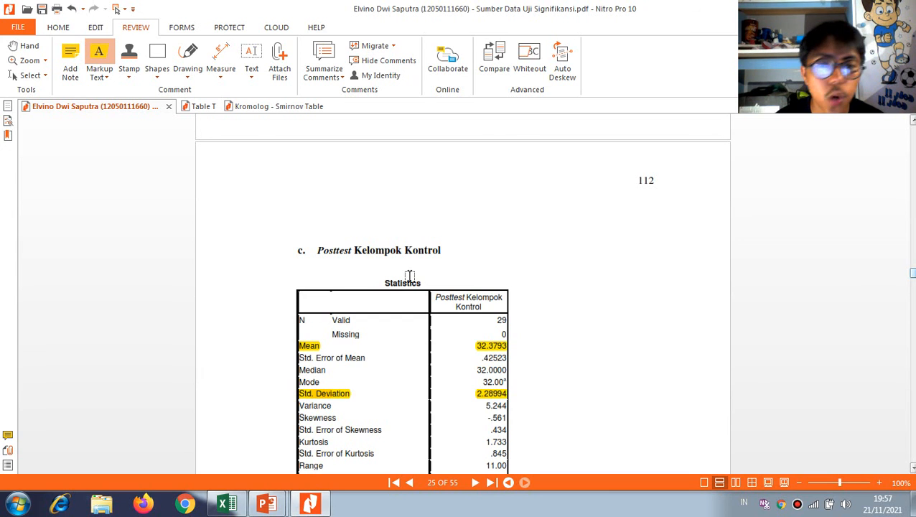
{"action": "scroll", "coordinate": [432, 271], "scroll_direction": "down", "scroll_amount": 2}
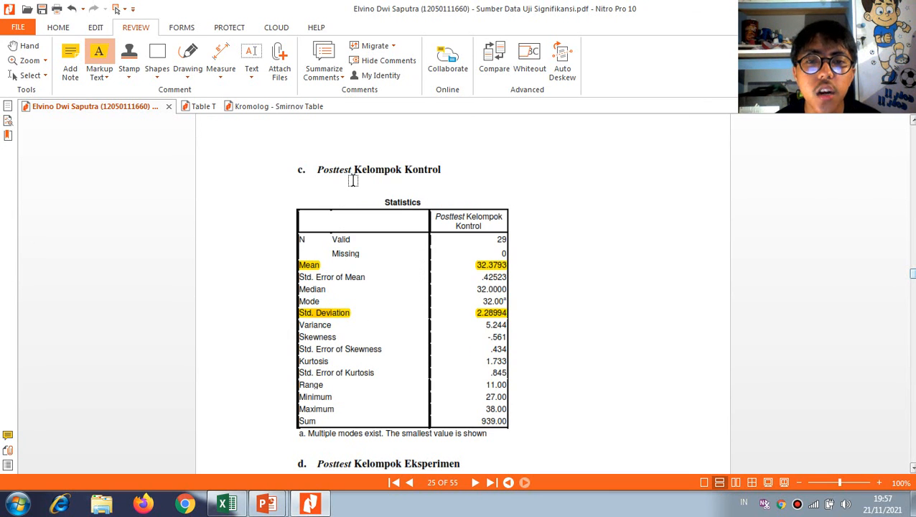
{"action": "scroll", "coordinate": [417, 252], "scroll_direction": "up", "scroll_amount": 10}
{"action": "scroll", "coordinate": [438, 279], "scroll_direction": "up", "scroll_amount": 6}
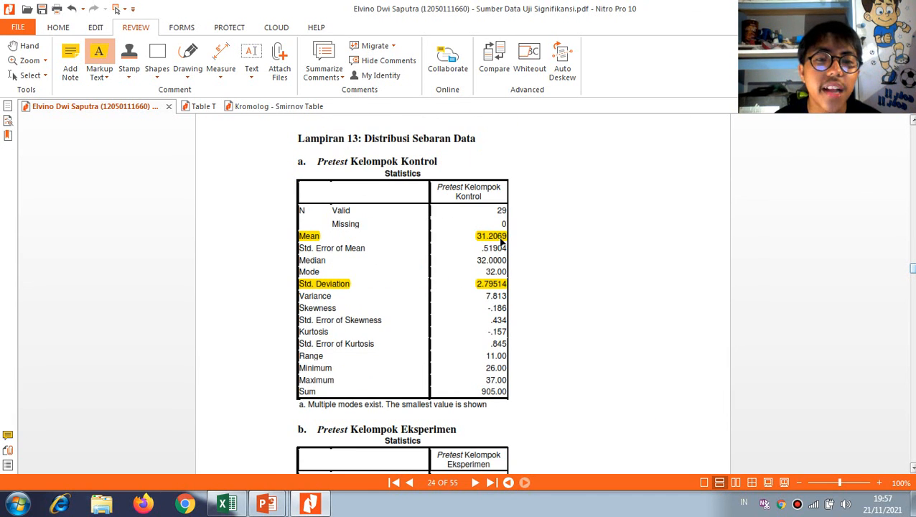
Compare the RATA-RATA and SD on Excel's UJI KS DATA X sheet with the PDF's Pretest Kelompok Kontrol mean and standard deviation
{"action": "left_click", "coordinate": [225, 503]}
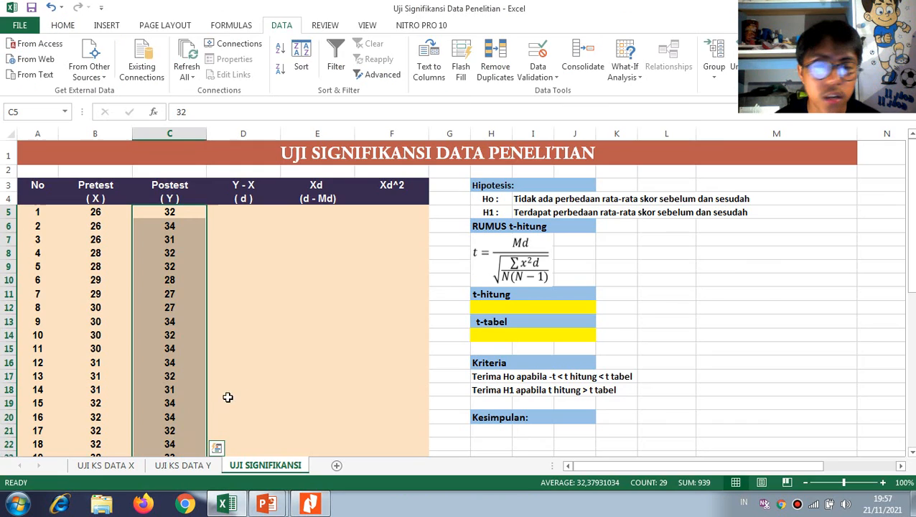
{"action": "left_click", "coordinate": [112, 467]}
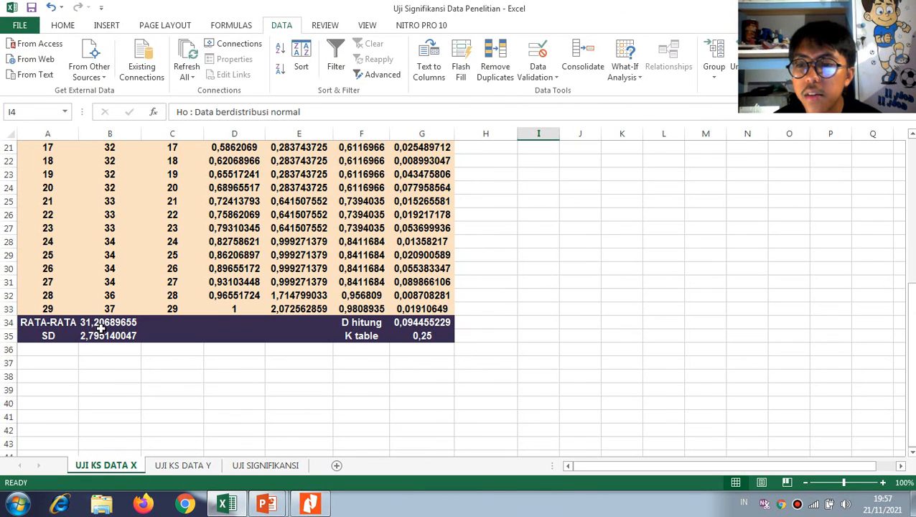
{"action": "key", "text": "alt+Tab"}
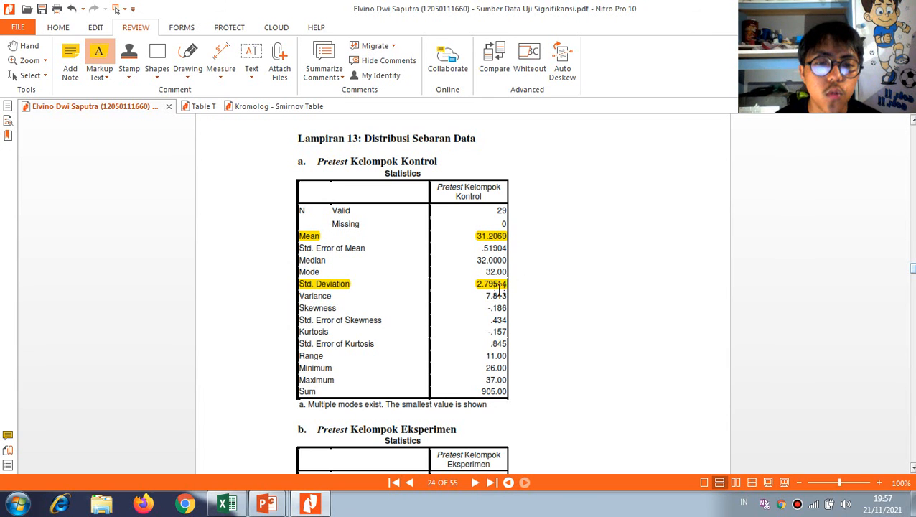
{"action": "key", "text": "alt+Tab"}
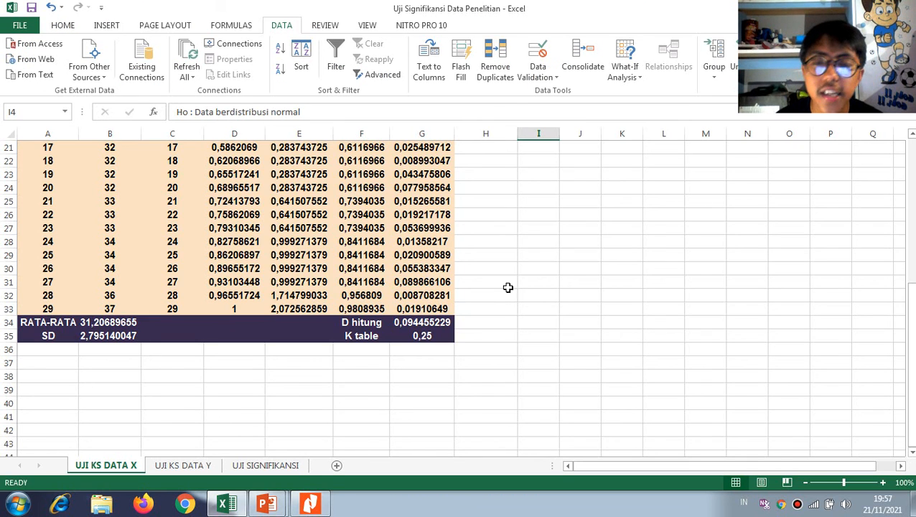
{"action": "scroll", "coordinate": [507, 287], "scroll_direction": "up", "scroll_amount": 4}
Compare the PDF's Posttest Kelompok Kontrol mean and standard deviation with the RATA-RATA and SD on Excel's UJI KS DATA Y sheet
{"action": "key", "text": "alt+Tab"}
{"action": "scroll", "coordinate": [476, 348], "scroll_direction": "down", "scroll_amount": 10}
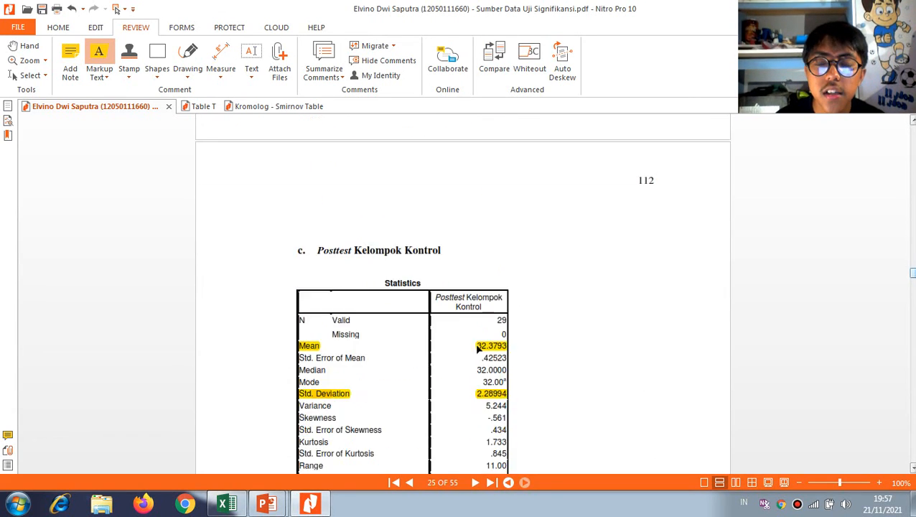
{"action": "scroll", "coordinate": [475, 349], "scroll_direction": "down", "scroll_amount": 2}
{"action": "scroll", "coordinate": [419, 258], "scroll_direction": "up", "scroll_amount": 1}
{"action": "key", "text": "alt+Tab"}
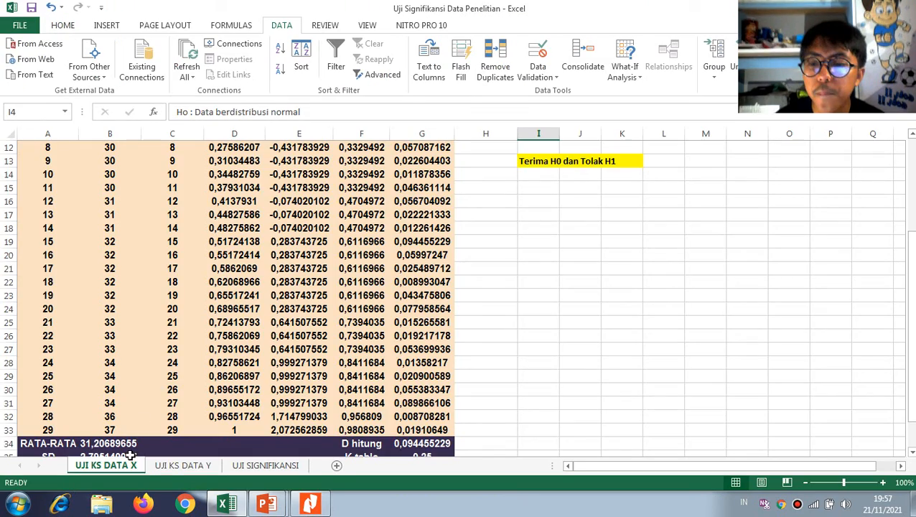
{"action": "left_click", "coordinate": [174, 465]}
{"action": "scroll", "coordinate": [136, 402], "scroll_direction": "down", "scroll_amount": 4}
{"action": "key", "text": "alt+Tab"}
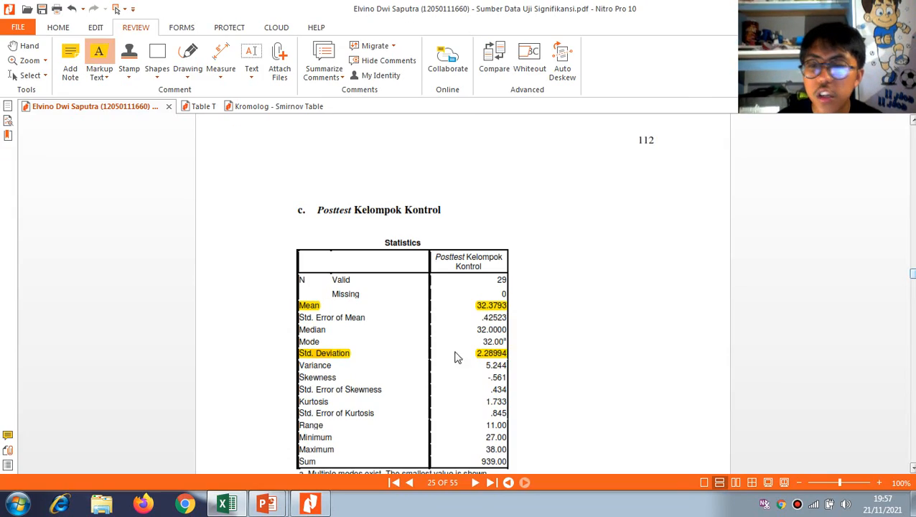
{"action": "key", "text": "alt+Tab"}
{"action": "key", "text": "alt+Tab"}
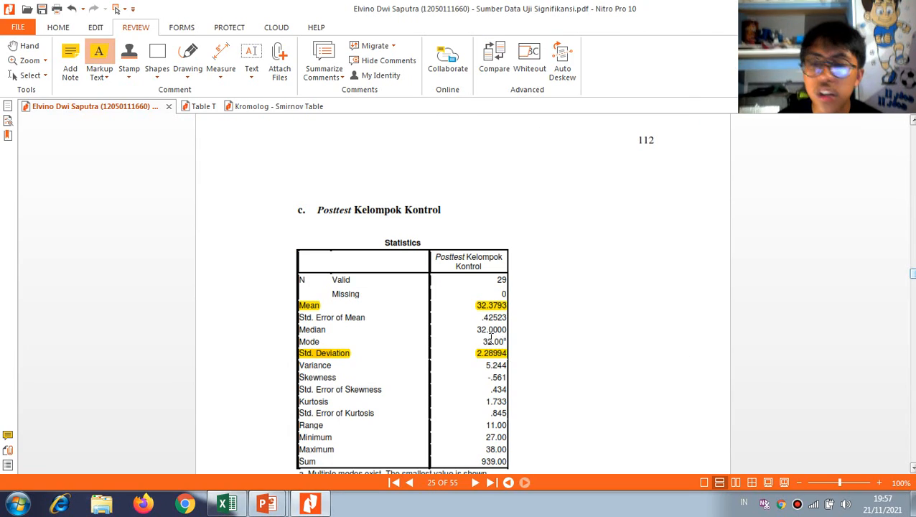
Compare the pretest Kolmogorov-Smirnov results in the PDF's Lampiran 14 with the values on Excel's UJI KS DATA X sheet
{"action": "key", "text": "alt+Tab"}
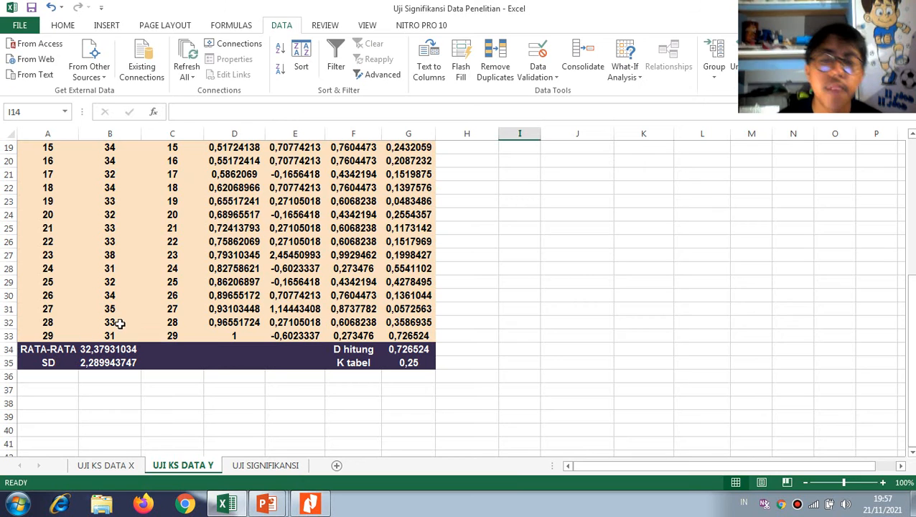
{"action": "key", "text": "alt+Tab"}
{"action": "scroll", "coordinate": [467, 299], "scroll_direction": "down", "scroll_amount": 8}
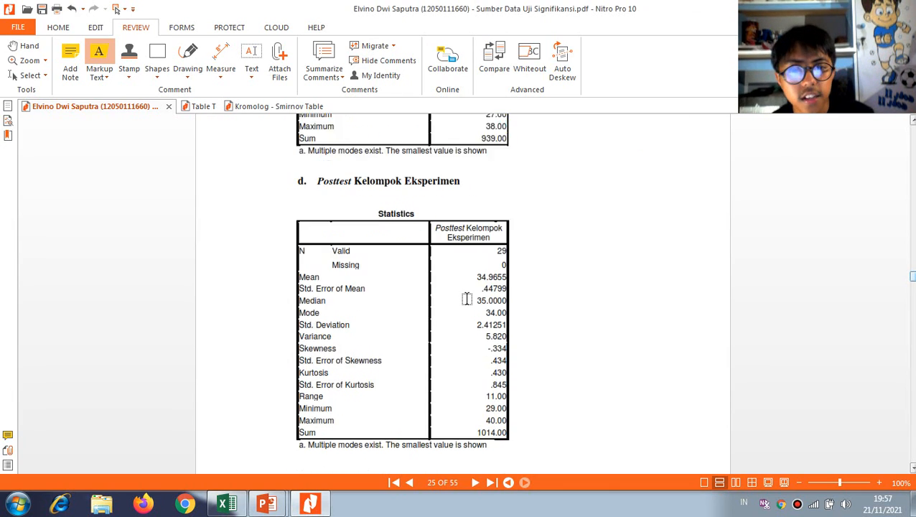
{"action": "scroll", "coordinate": [466, 298], "scroll_direction": "down", "scroll_amount": 5}
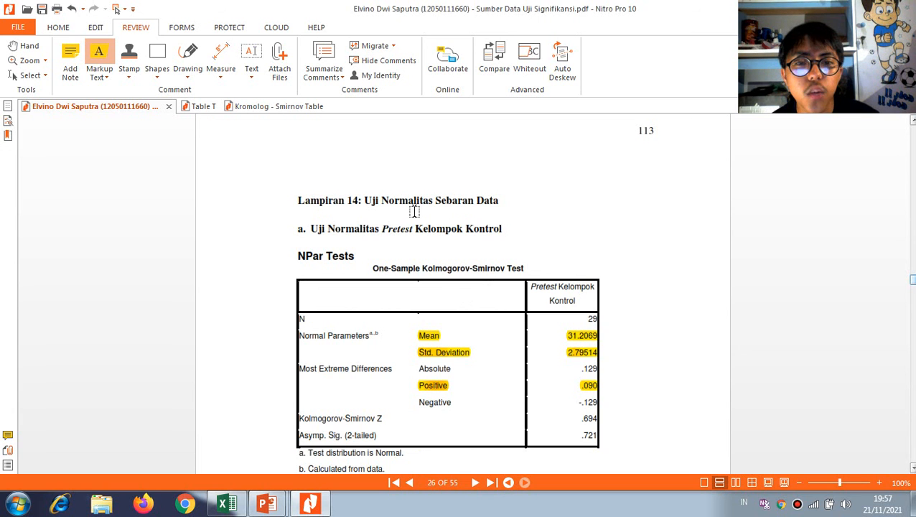
{"action": "key", "text": "alt+Tab"}
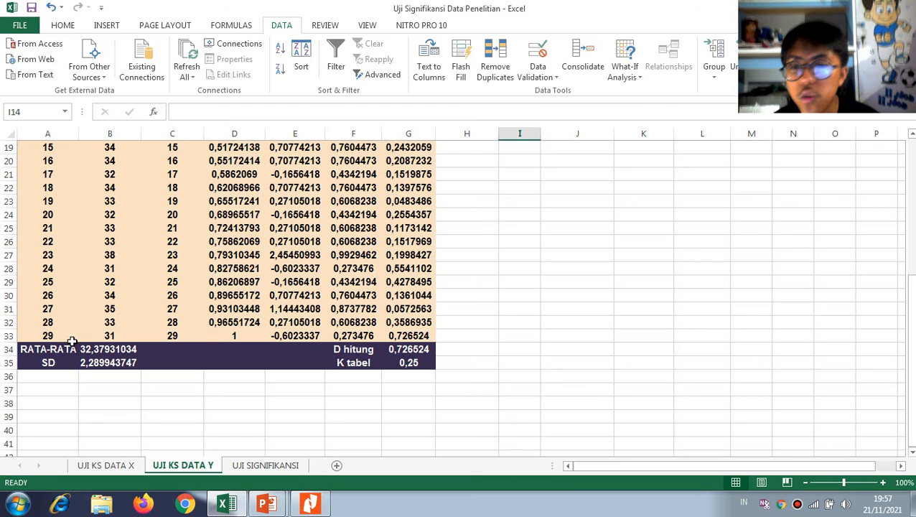
{"action": "scroll", "coordinate": [467, 348], "scroll_direction": "up", "scroll_amount": 3}
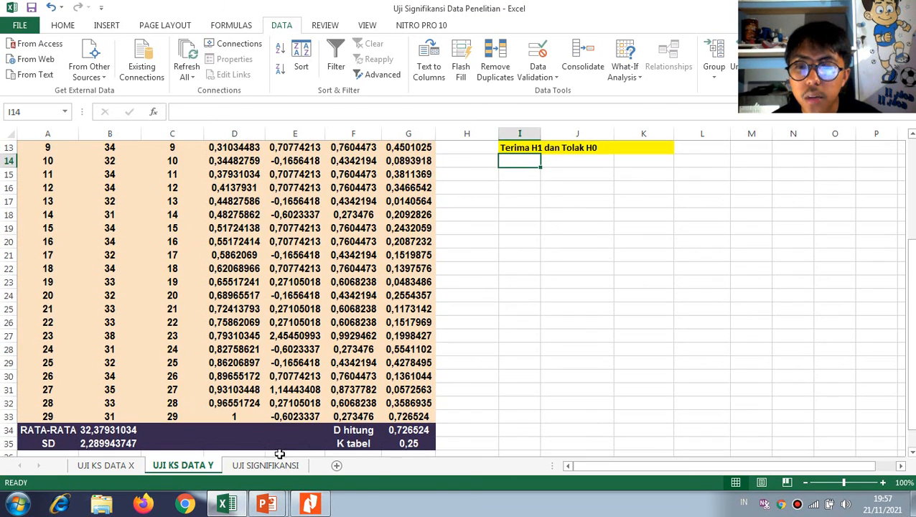
{"action": "scroll", "coordinate": [530, 322], "scroll_direction": "up", "scroll_amount": 3}
{"action": "scroll", "coordinate": [529, 321], "scroll_direction": "down", "scroll_amount": 4}
{"action": "left_click", "coordinate": [101, 465]}
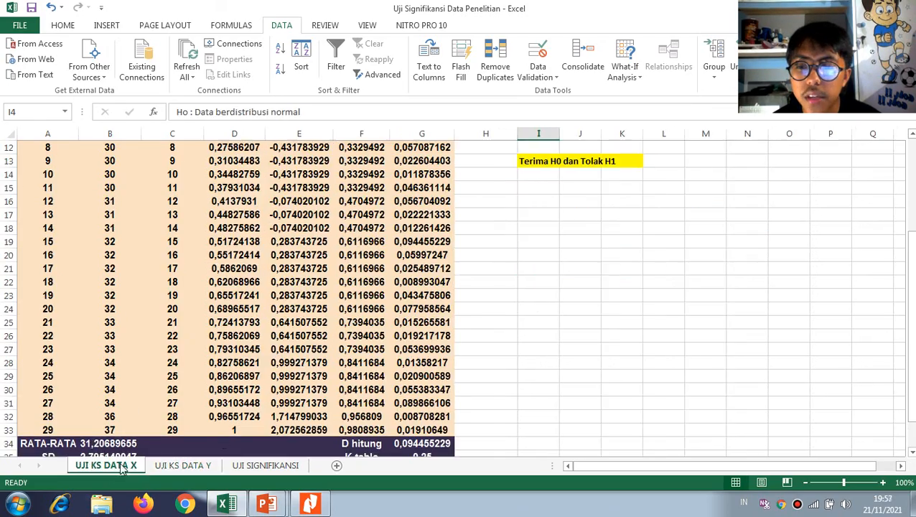
{"action": "key", "text": "alt+Tab"}
{"action": "key", "text": "alt+Tab"}
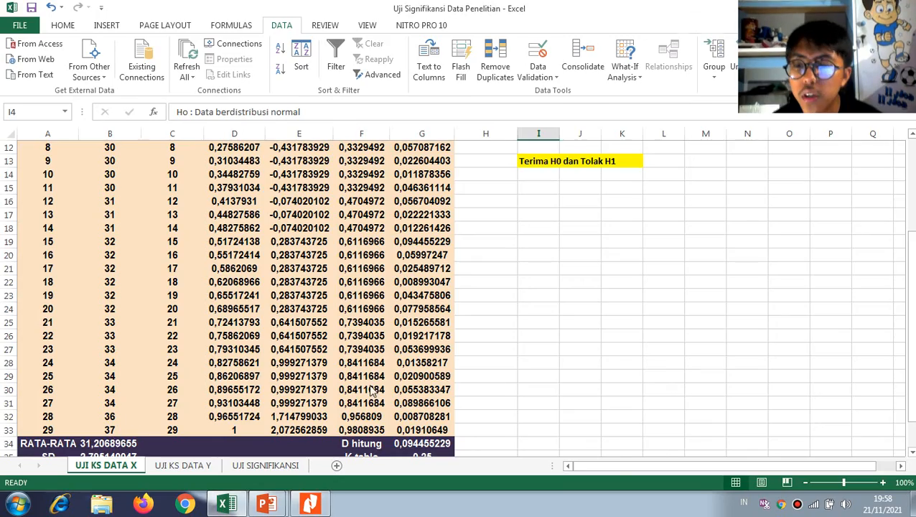
{"action": "key", "text": "alt+Tab"}
{"action": "scroll", "coordinate": [145, 438], "scroll_direction": "down", "scroll_amount": 1}
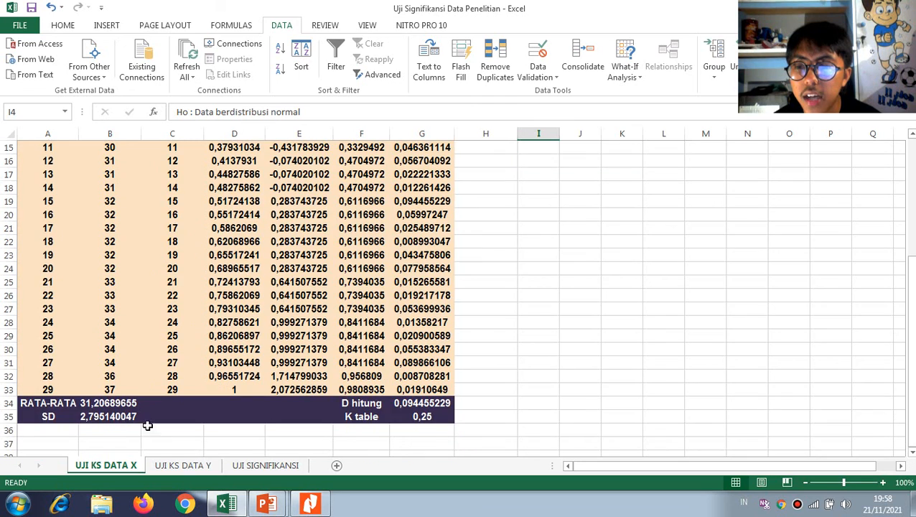
{"action": "key", "text": "alt+Tab"}
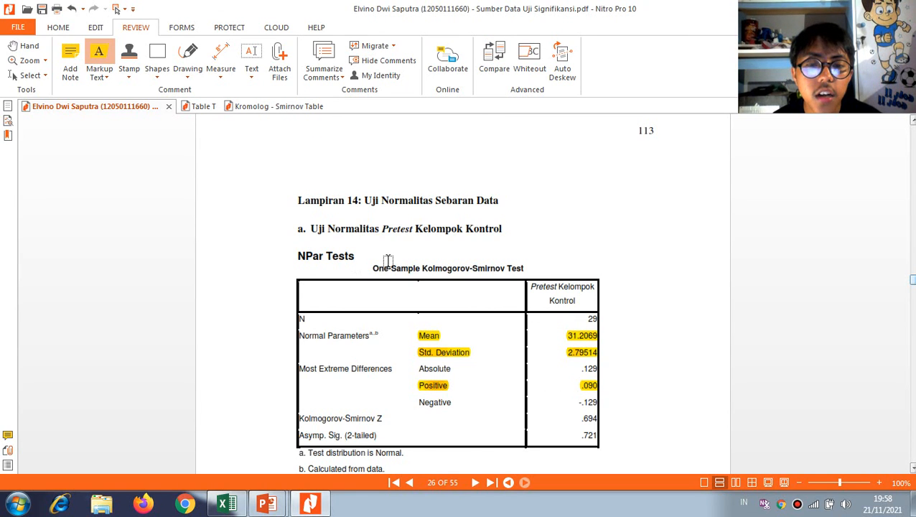
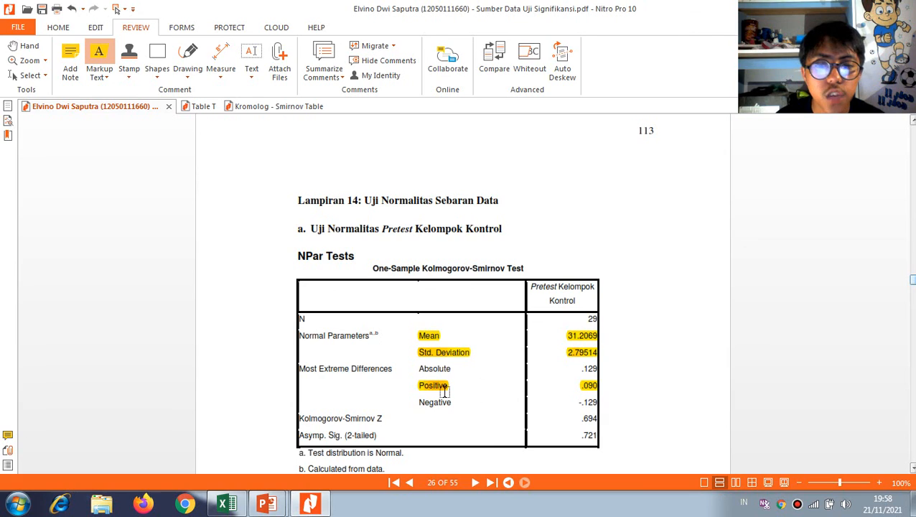
Compare the D hitung value on Excel's UJI KS DATA X sheet with the Positive extreme difference in the PDF's pretest Kolmogorov-Smirnov table
{"action": "key", "text": "alt+Tab"}
{"action": "left_click", "coordinate": [425, 403]}
{"action": "key", "text": "alt+Tab"}
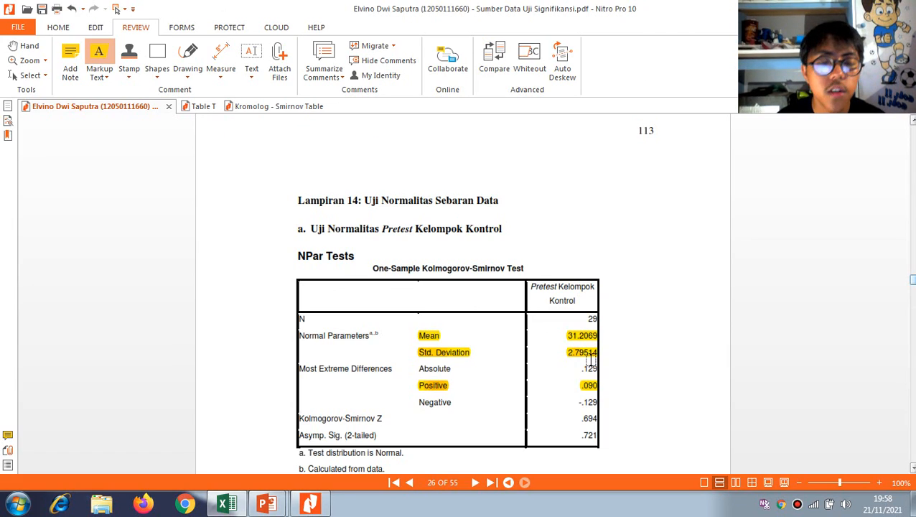
{"action": "key", "text": "alt+Tab"}
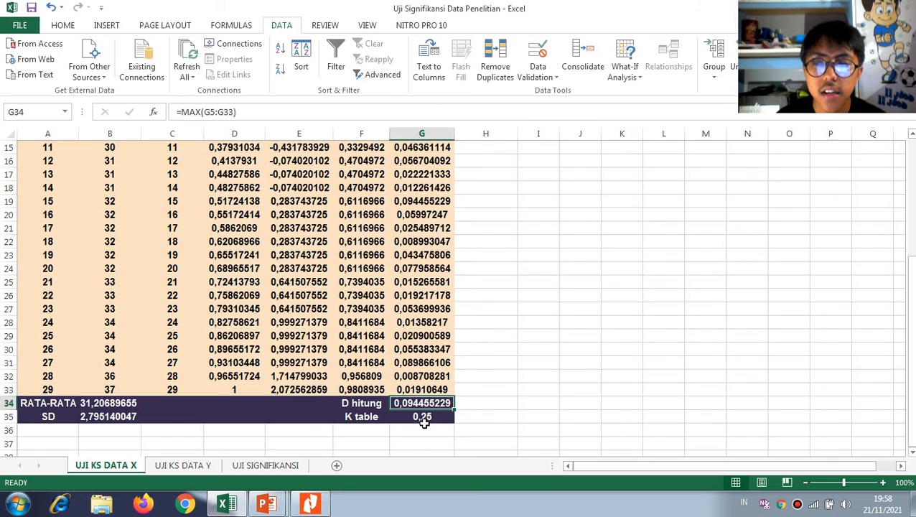
Highlight the end of the note "Test distribution is Normal." below the Pretest Kelompok Kontrol table in the Nitro Pro PDF
{"action": "key", "text": "alt+Tab"}
{"action": "scroll", "coordinate": [567, 431], "scroll_direction": "down", "scroll_amount": 1}
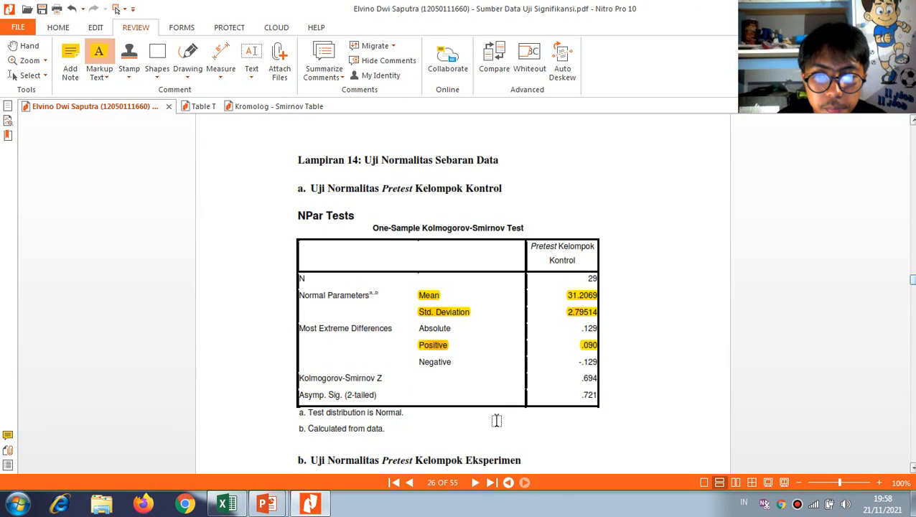
{"action": "left_click_drag", "start_coordinate": [403, 414], "coordinate": [354, 414]}
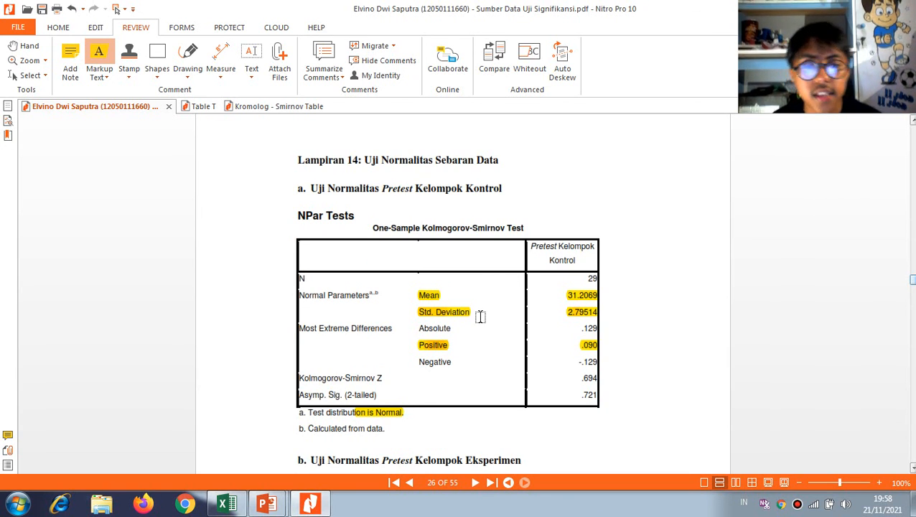
Switch to Excel and open the UJI SIGNIFIKANSI sheet to look over its data table
{"action": "key", "text": "alt+Tab"}
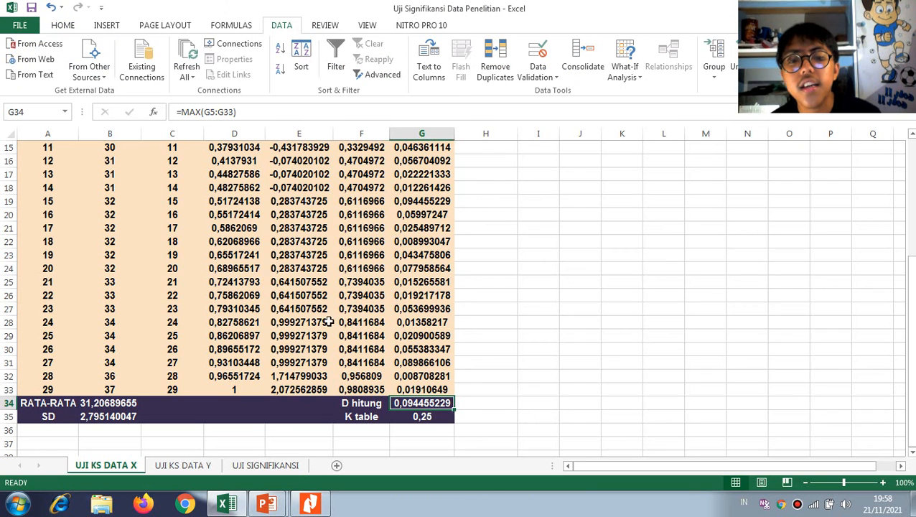
{"action": "left_click", "coordinate": [265, 466]}
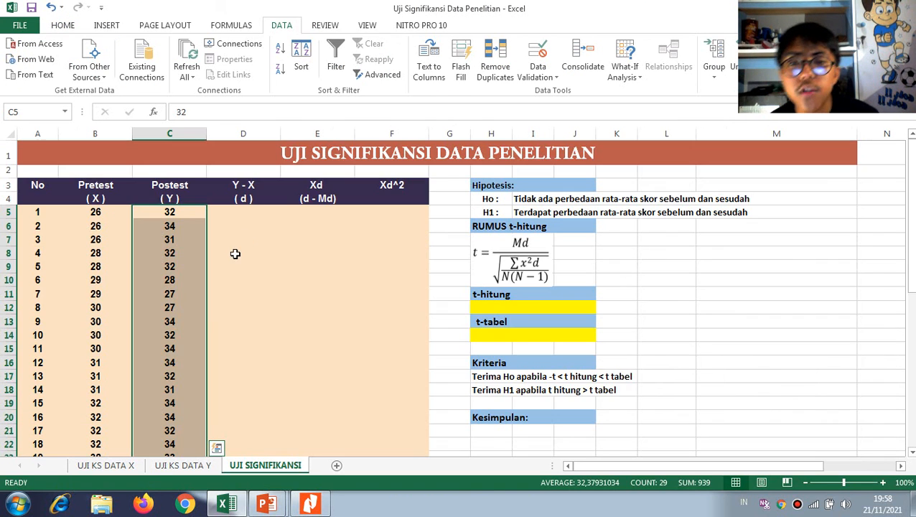
{"action": "scroll", "coordinate": [287, 237], "scroll_direction": "down", "scroll_amount": 1}
{"action": "scroll", "coordinate": [246, 245], "scroll_direction": "up", "scroll_amount": 1}
Enter the formula =C5-B5 in cell D5 to calculate the first Y - X (d) difference
{"action": "left_click", "coordinate": [245, 212]}
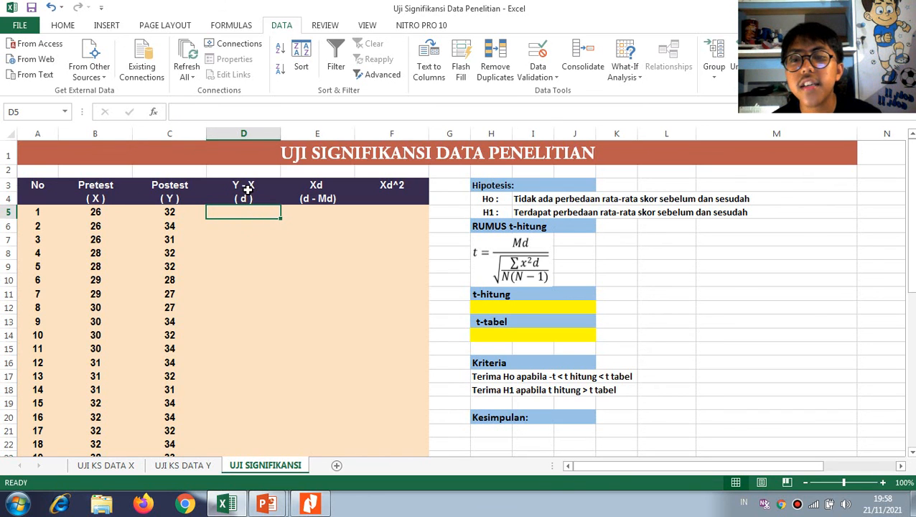
{"action": "scroll", "coordinate": [249, 221], "scroll_direction": "down", "scroll_amount": 6}
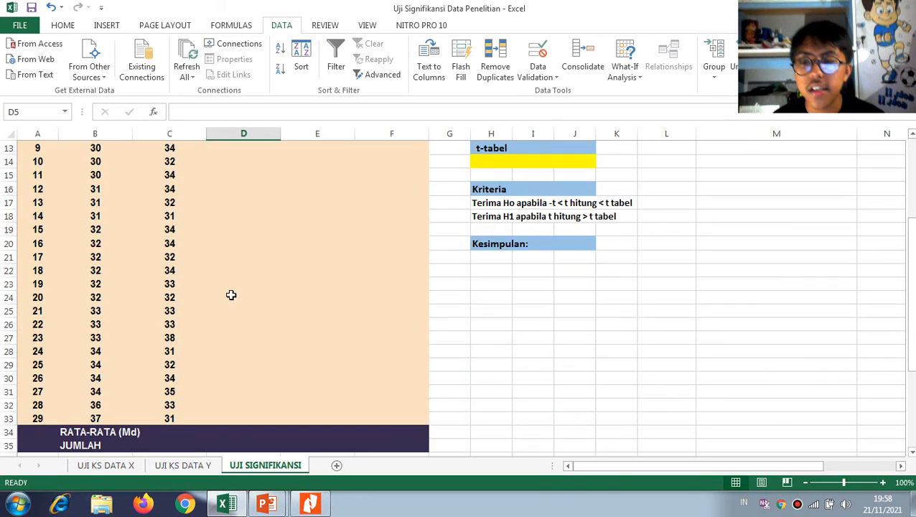
{"action": "scroll", "coordinate": [231, 295], "scroll_direction": "up", "scroll_amount": 6}
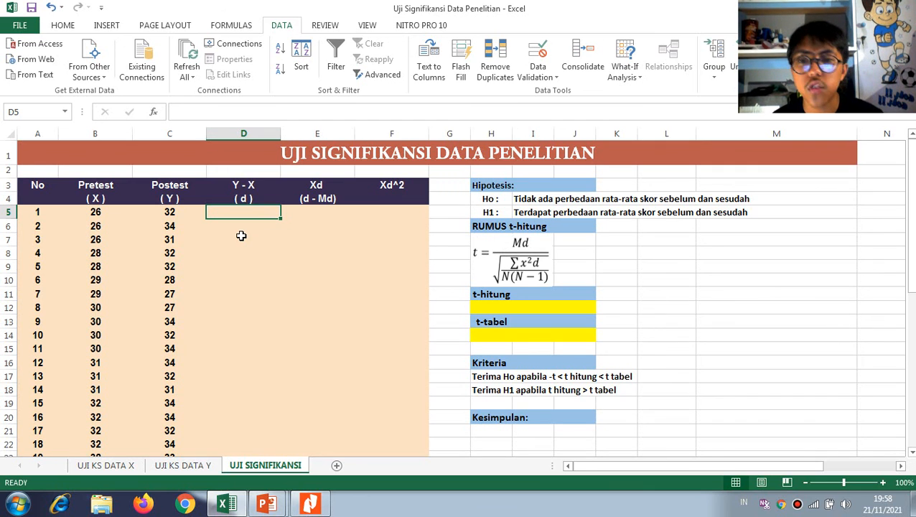
{"action": "type", "text": "="}
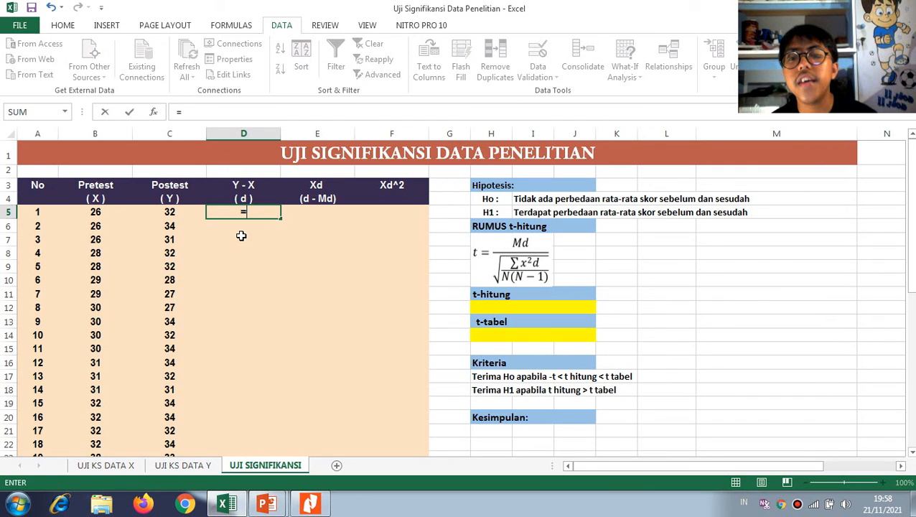
{"action": "left_click", "coordinate": [174, 214]}
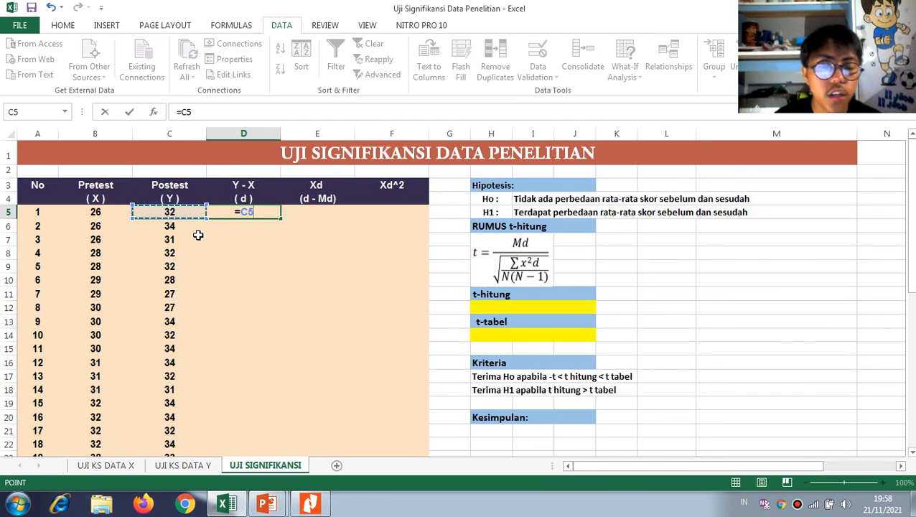
{"action": "type", "text": "-"}
{"action": "left_click", "coordinate": [106, 218]}
{"action": "key", "text": "Return"}
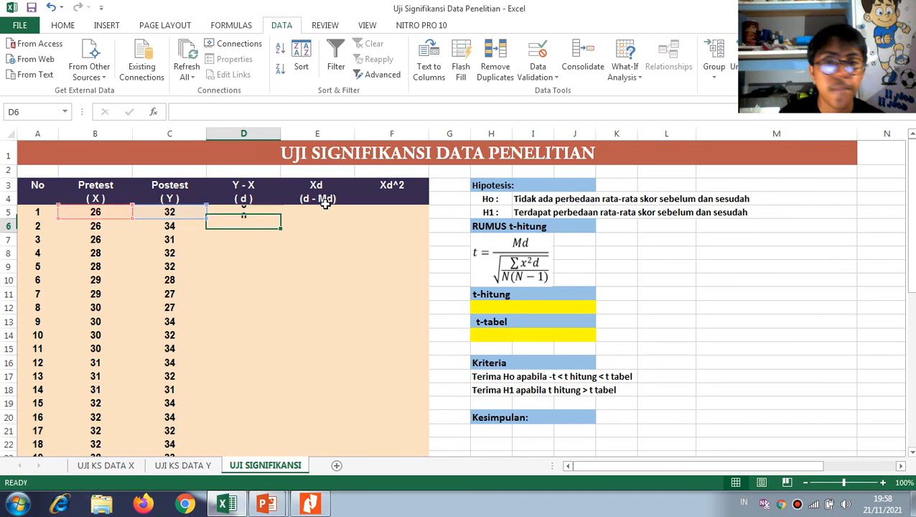
Fill the Y - X formula from D5 down through D33 and review the differences
{"action": "left_click", "coordinate": [254, 213]}
{"action": "left_click_drag", "start_coordinate": [280, 219], "coordinate": [252, 406]}
{"action": "scroll", "coordinate": [259, 353], "scroll_direction": "up", "scroll_amount": 4}
{"action": "scroll", "coordinate": [261, 355], "scroll_direction": "down", "scroll_amount": 4}
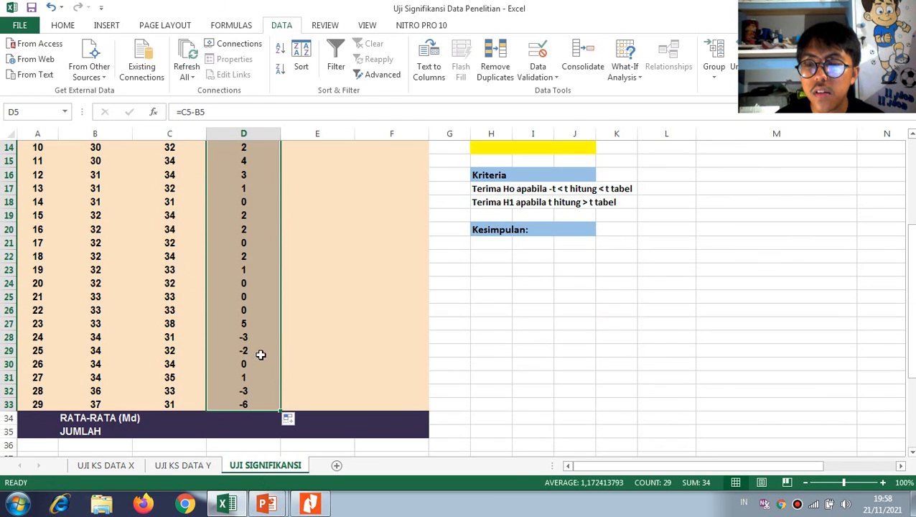
{"action": "scroll", "coordinate": [283, 367], "scroll_direction": "up", "scroll_amount": 5}
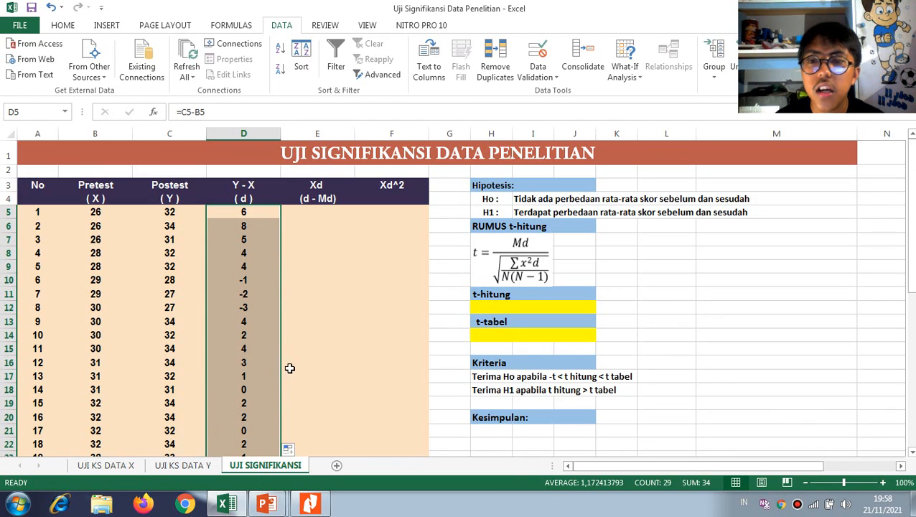
{"action": "scroll", "coordinate": [292, 312], "scroll_direction": "down", "scroll_amount": 5}
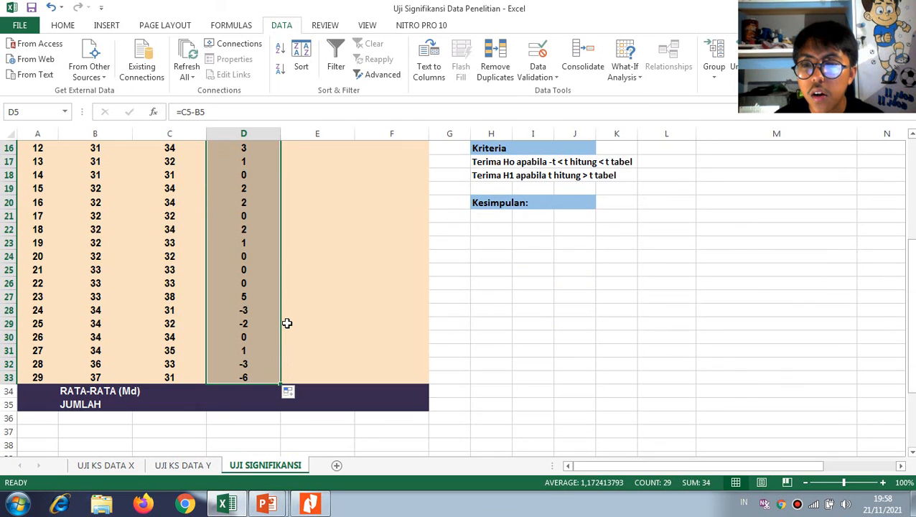
{"action": "scroll", "coordinate": [286, 327], "scroll_direction": "up", "scroll_amount": 5}
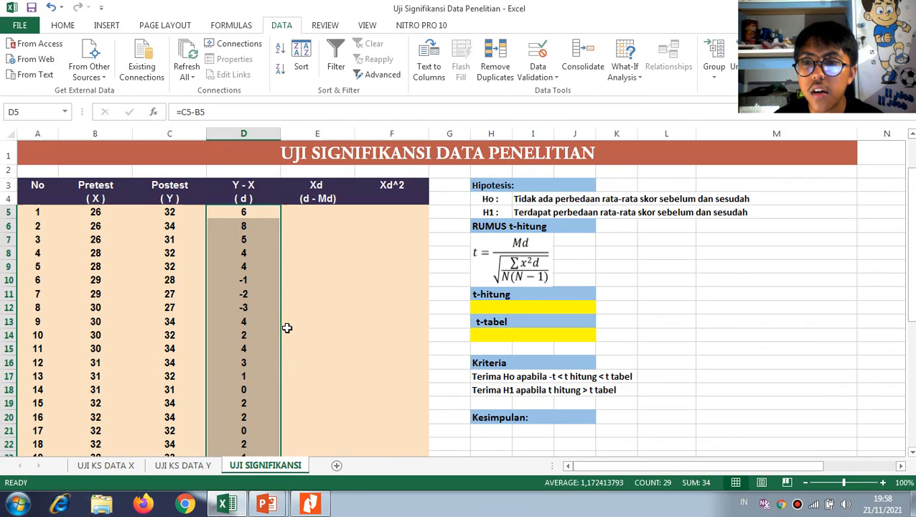
Examine the Xd (d - Md) column heading and the RATA-RATA (Md) row that supplies the mean it needs
{"action": "left_click", "coordinate": [324, 213]}
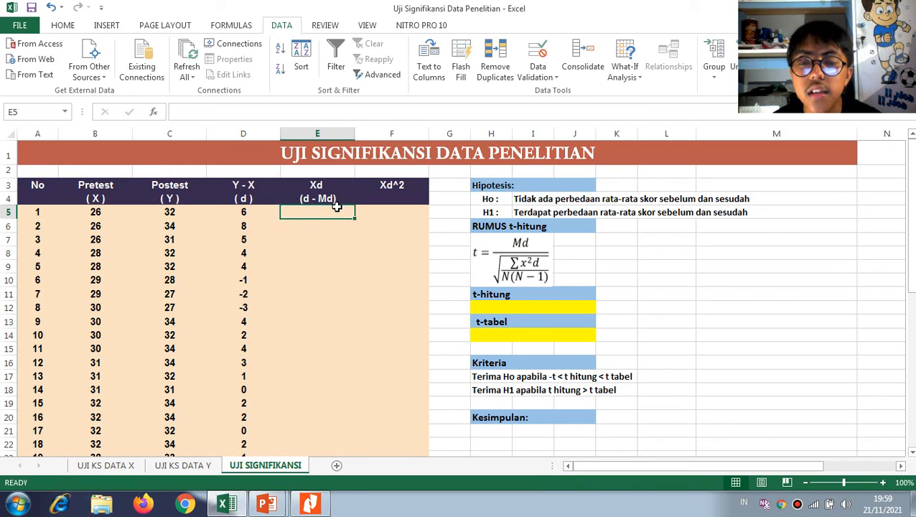
{"action": "scroll", "coordinate": [292, 285], "scroll_direction": "down", "scroll_amount": 4}
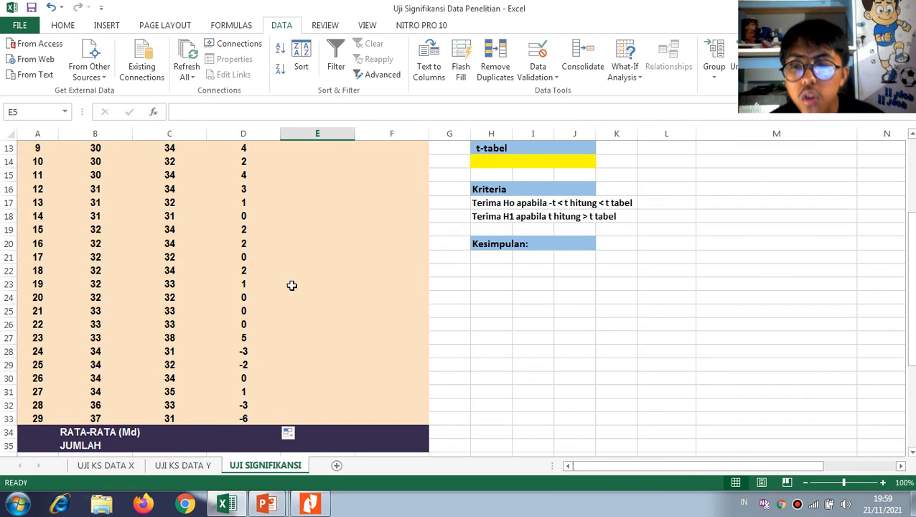
{"action": "scroll", "coordinate": [285, 309], "scroll_direction": "up", "scroll_amount": 3}
{"action": "scroll", "coordinate": [284, 310], "scroll_direction": "up", "scroll_amount": 1}
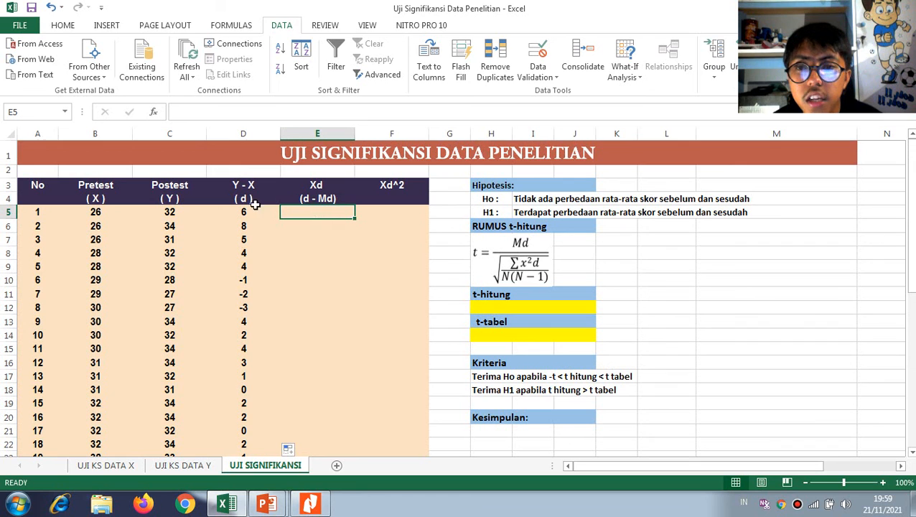
{"action": "scroll", "coordinate": [248, 216], "scroll_direction": "down", "scroll_amount": 7}
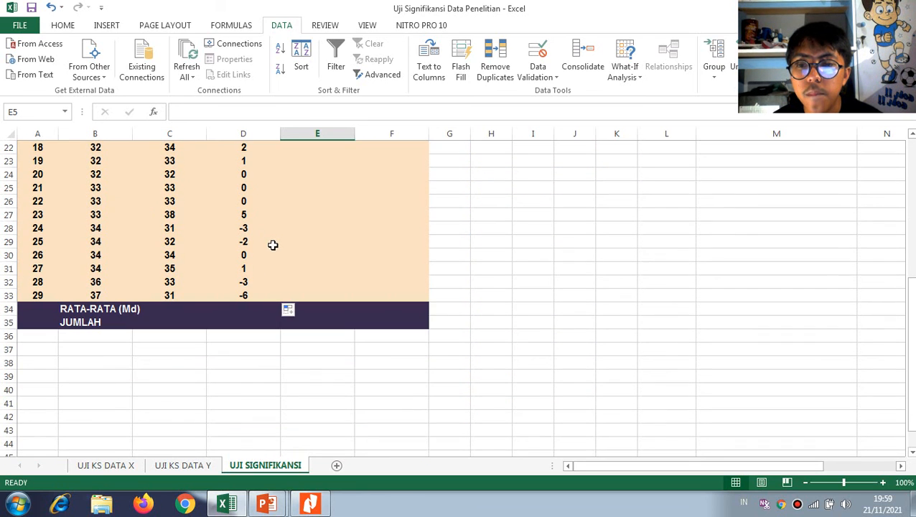
{"action": "left_click", "coordinate": [128, 309]}
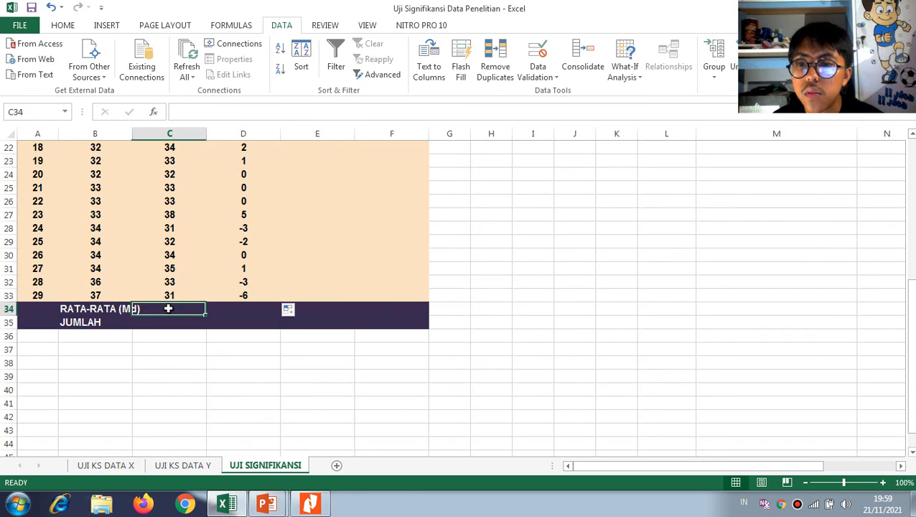
{"action": "scroll", "coordinate": [186, 306], "scroll_direction": "up", "scroll_amount": 2}
{"action": "scroll", "coordinate": [165, 309], "scroll_direction": "down", "scroll_amount": 1}
{"action": "left_click", "coordinate": [30, 348]}
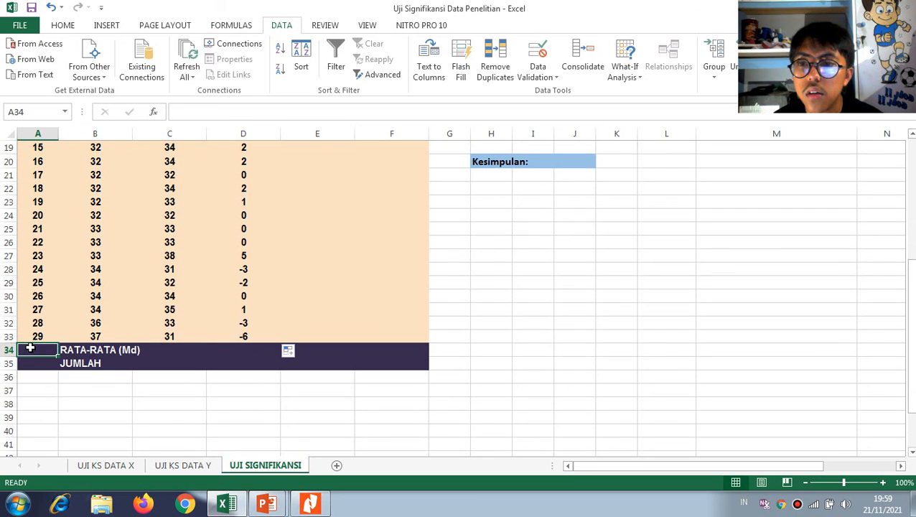
{"action": "left_click", "coordinate": [89, 349]}
{"action": "scroll", "coordinate": [204, 347], "scroll_direction": "up", "scroll_amount": 6}
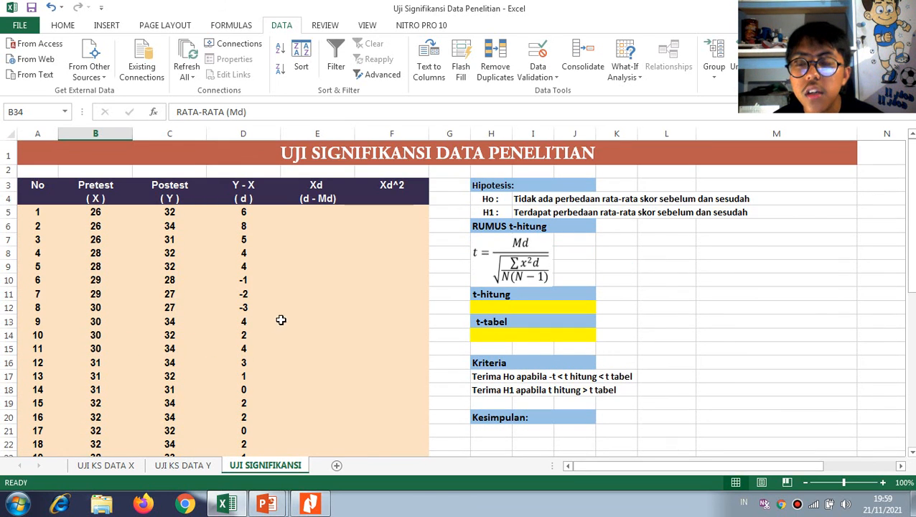
{"action": "left_click", "coordinate": [323, 214]}
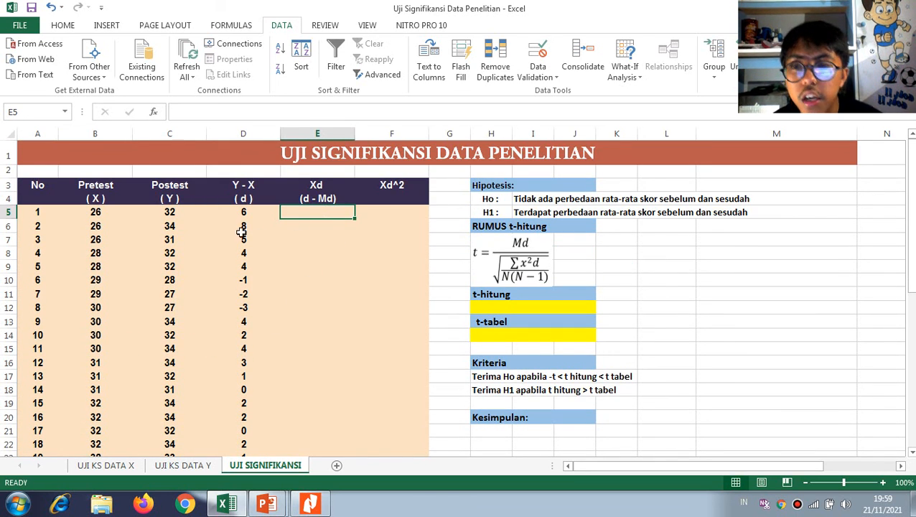
{"action": "scroll", "coordinate": [241, 235], "scroll_direction": "down", "scroll_amount": 5}
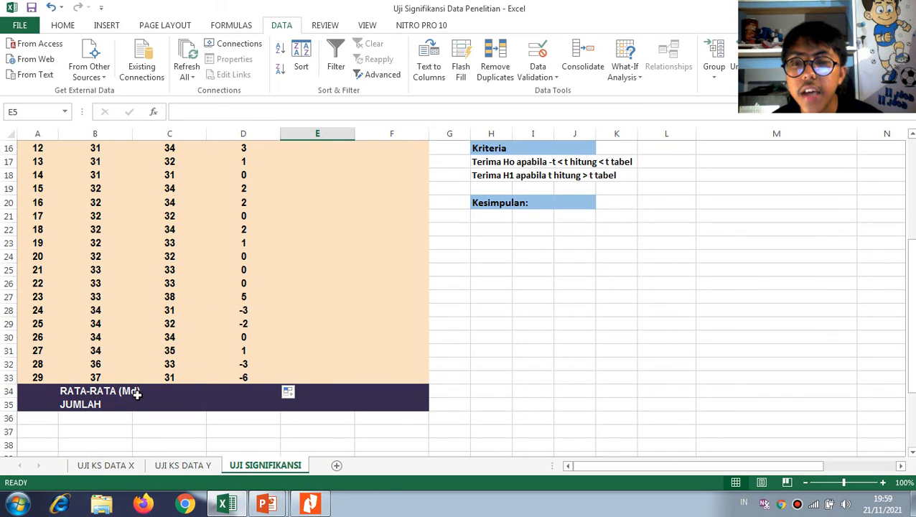
{"action": "left_click", "coordinate": [172, 390]}
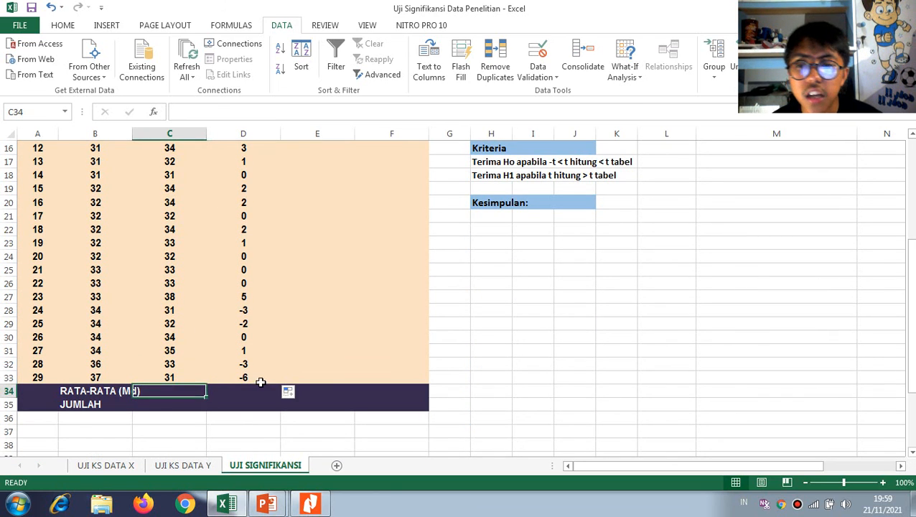
{"action": "scroll", "coordinate": [260, 381], "scroll_direction": "up", "scroll_amount": 1}
Calculate the mean difference (Md) in cell D34 with an AVERAGE formula over D5:D33
{"action": "left_click", "coordinate": [239, 419]}
{"action": "left_click", "coordinate": [245, 434]}
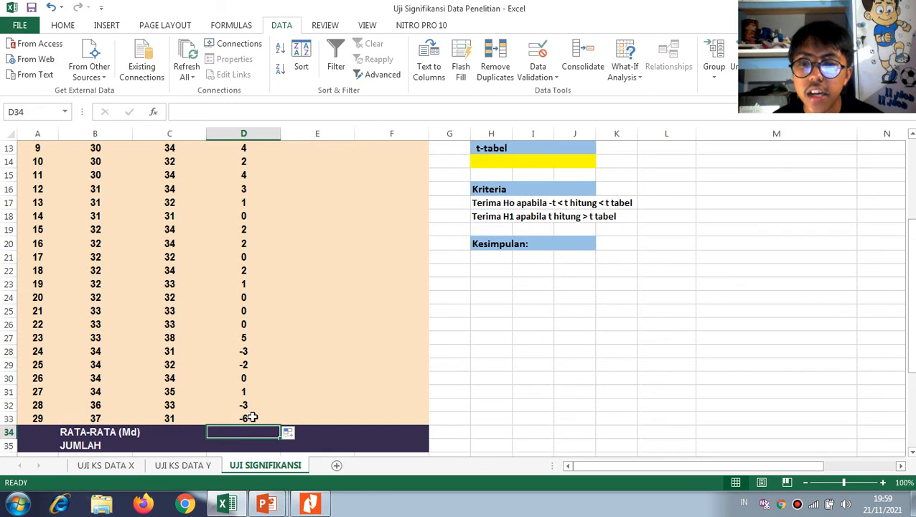
{"action": "scroll", "coordinate": [256, 347], "scroll_direction": "up", "scroll_amount": 4}
{"action": "scroll", "coordinate": [256, 229], "scroll_direction": "down", "scroll_amount": 3}
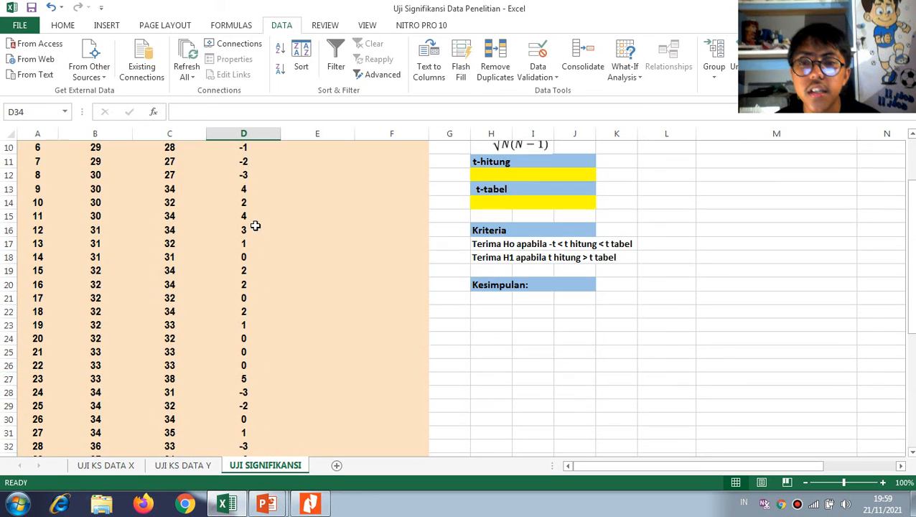
{"action": "scroll", "coordinate": [302, 341], "scroll_direction": "up", "scroll_amount": 3}
{"action": "scroll", "coordinate": [302, 341], "scroll_direction": "down", "scroll_amount": 5}
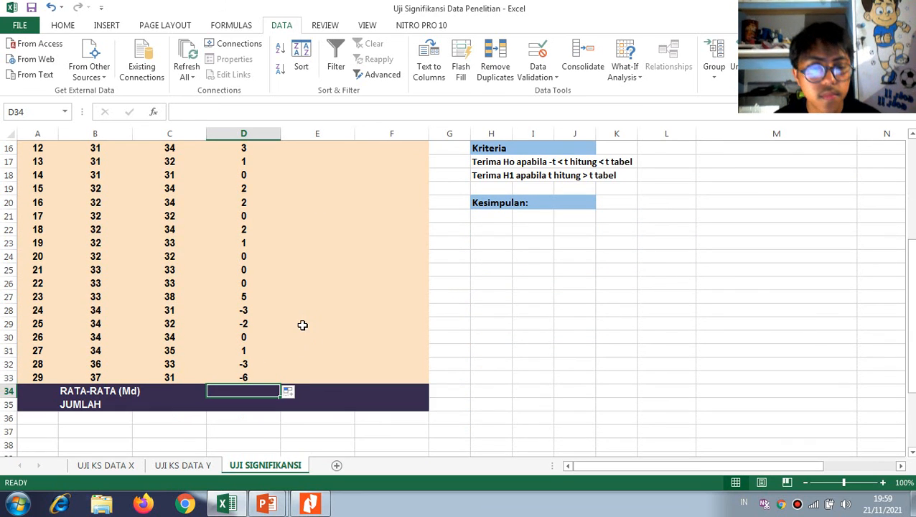
{"action": "type", "text": "=m"}
{"action": "key", "text": "BackSpace"}
{"action": "type", "text": "ave"}
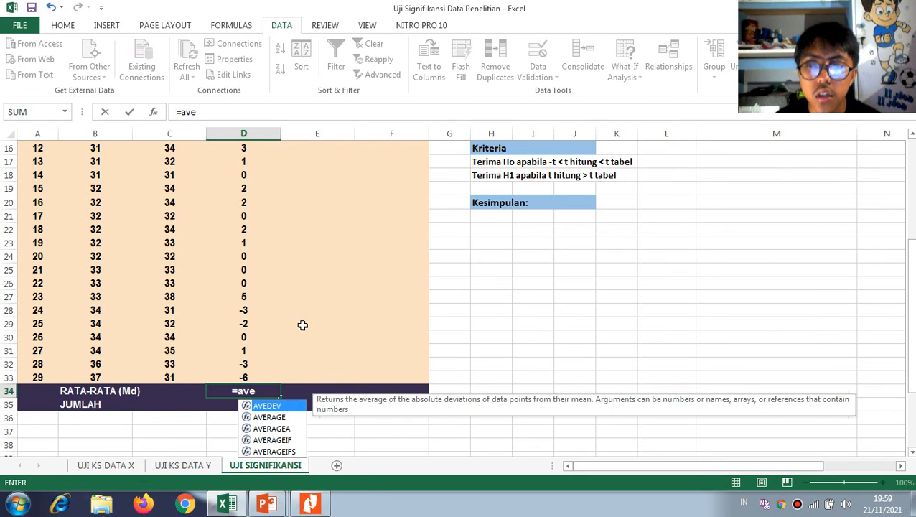
{"action": "key", "text": "Down"}
{"action": "key", "text": "Tab"}
{"action": "scroll", "coordinate": [305, 326], "scroll_direction": "up", "scroll_amount": 5}
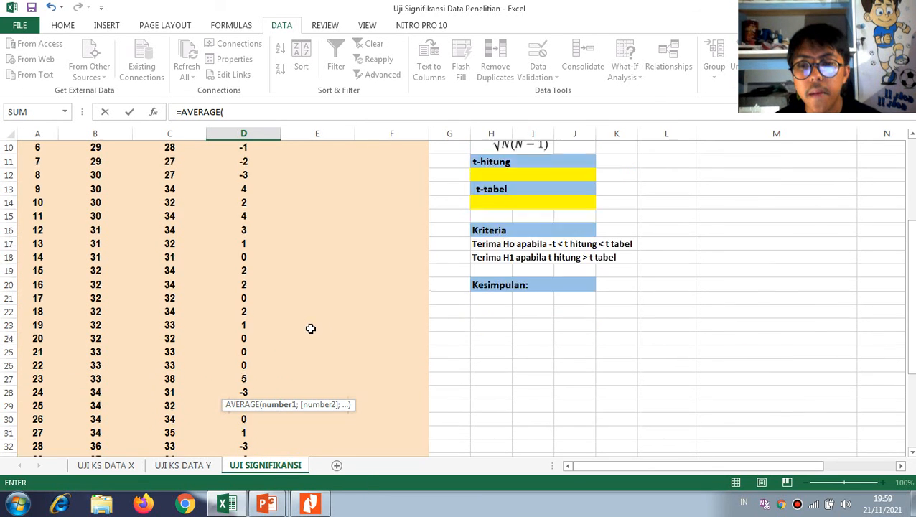
{"action": "left_click", "coordinate": [244, 212]}
{"action": "left_click_drag", "start_coordinate": [247, 226], "coordinate": [242, 407]}
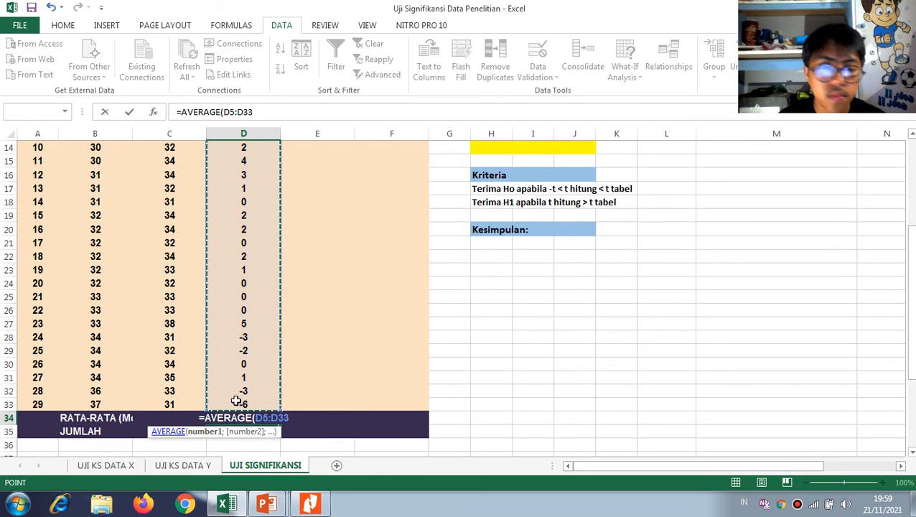
{"action": "key", "text": "Return"}
Try filling the average formula from D34 across to C34, and undo the fill
{"action": "left_click", "coordinate": [239, 427]}
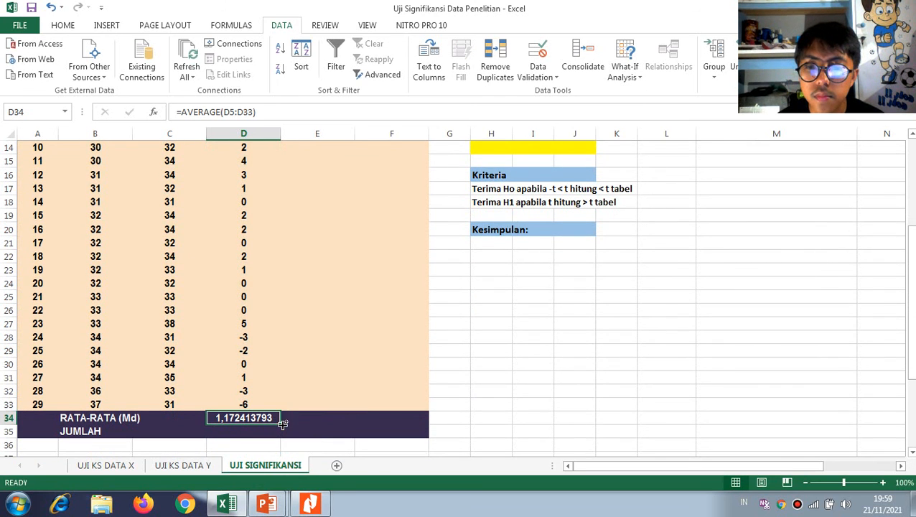
{"action": "left_click_drag", "start_coordinate": [283, 424], "coordinate": [161, 421]}
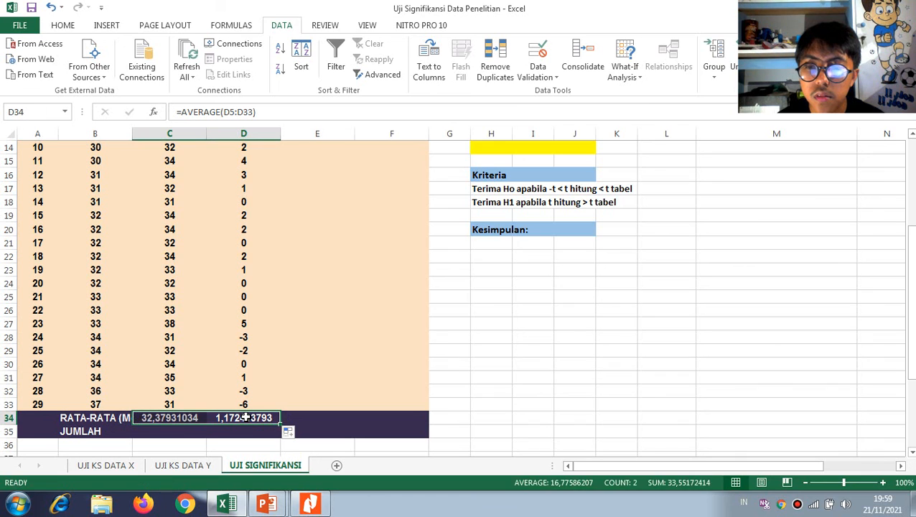
{"action": "key", "text": "ctrl+z"}
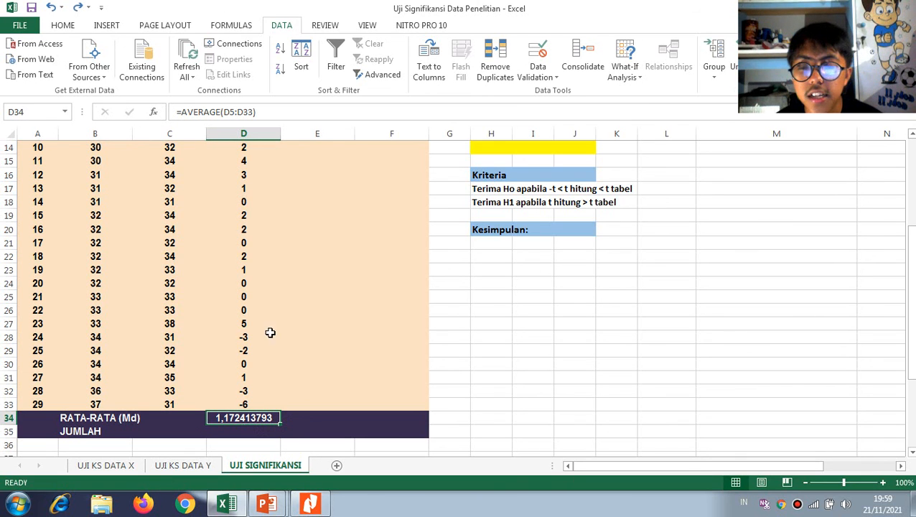
Try widening column B around the RATA-RATA (Md) label, and undo the width change
{"action": "scroll", "coordinate": [270, 332], "scroll_direction": "up", "scroll_amount": 4}
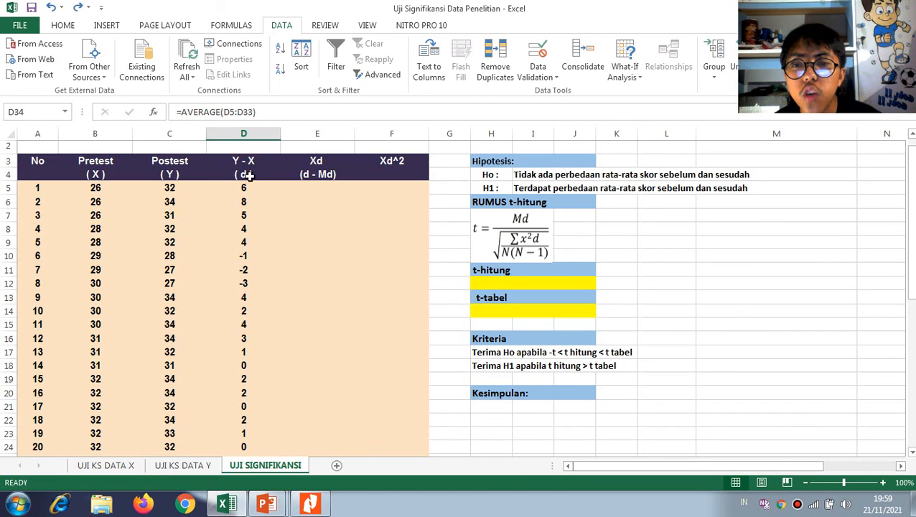
{"action": "scroll", "coordinate": [184, 372], "scroll_direction": "down", "scroll_amount": 4}
{"action": "left_click", "coordinate": [124, 420]}
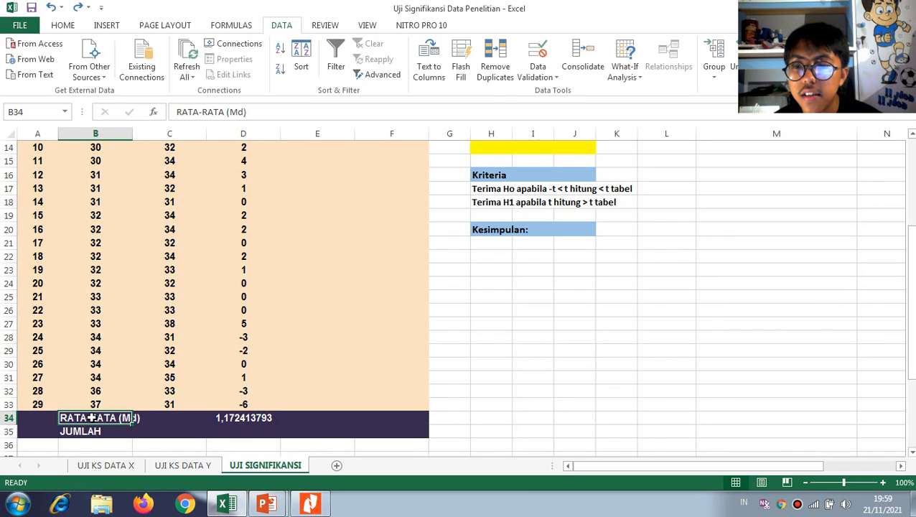
{"action": "left_click_drag", "start_coordinate": [132, 135], "coordinate": [151, 136]}
{"action": "key", "text": "ctrl+z"}
Calculate the first Xd (d - Md) deviation in E5 with =D5-$D$34, keeping the mean reference absolute
{"action": "scroll", "coordinate": [331, 297], "scroll_direction": "up", "scroll_amount": 5}
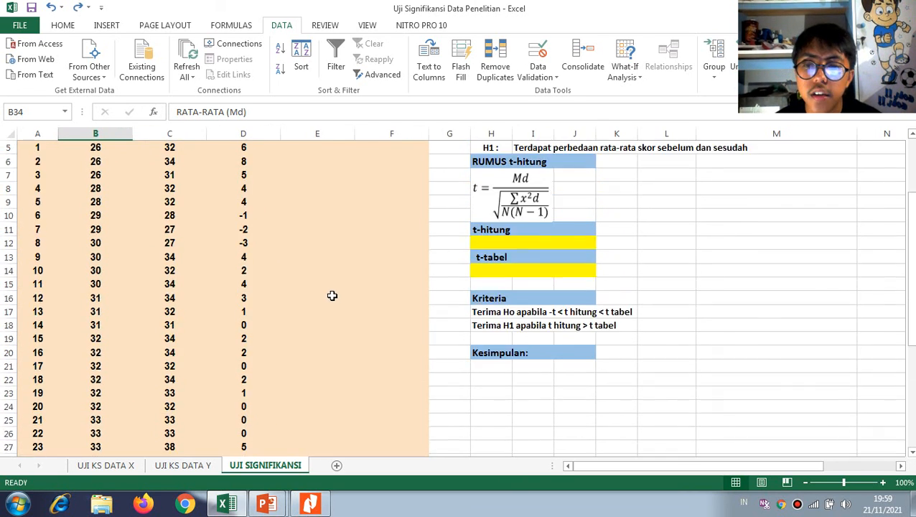
{"action": "left_click", "coordinate": [324, 213]}
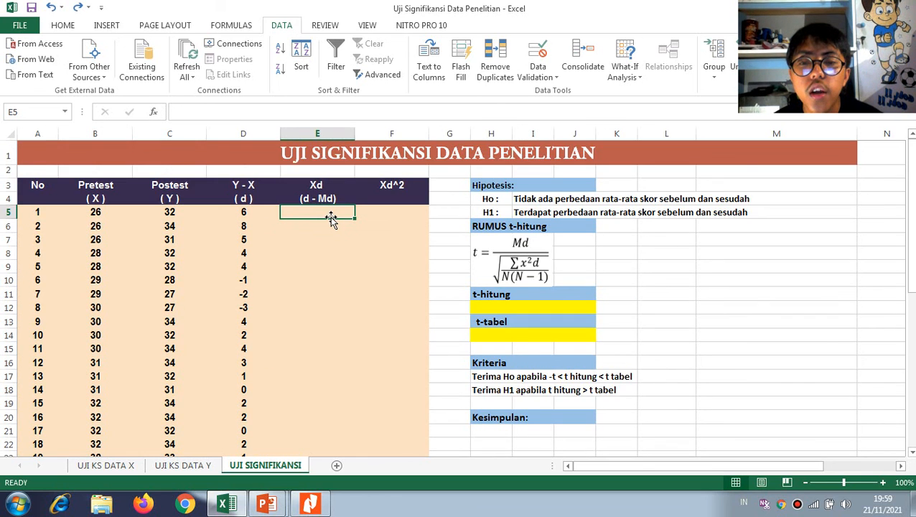
{"action": "scroll", "coordinate": [331, 217], "scroll_direction": "down", "scroll_amount": 5}
{"action": "scroll", "coordinate": [331, 217], "scroll_direction": "up", "scroll_amount": 5}
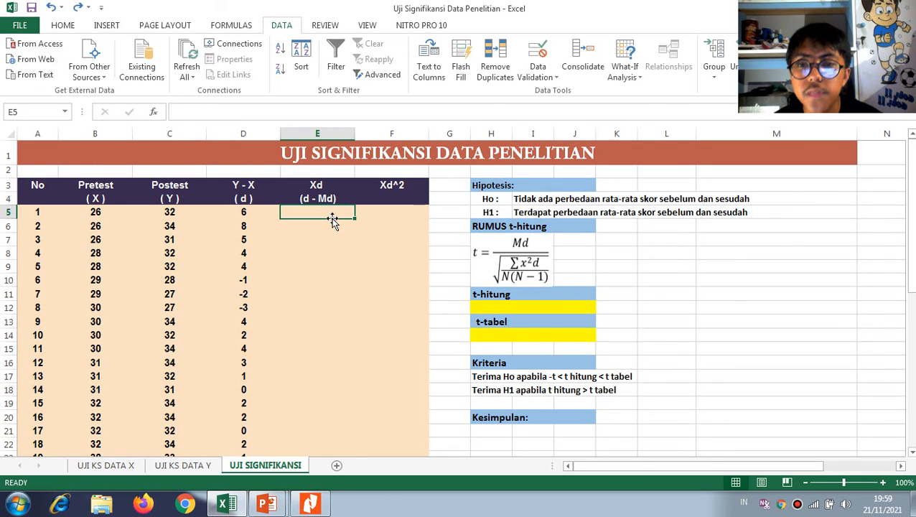
{"action": "type", "text": "="}
{"action": "left_click", "coordinate": [253, 214]}
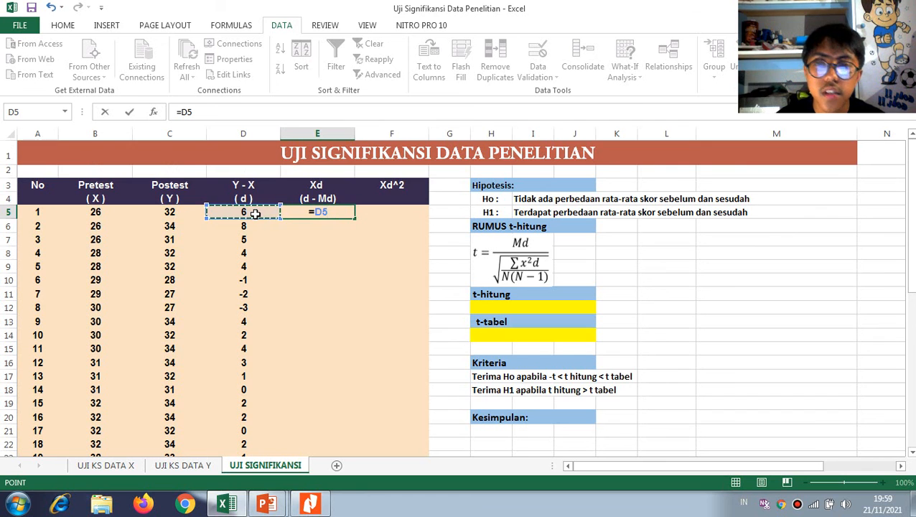
{"action": "type", "text": "-"}
{"action": "scroll", "coordinate": [307, 282], "scroll_direction": "down", "scroll_amount": 4}
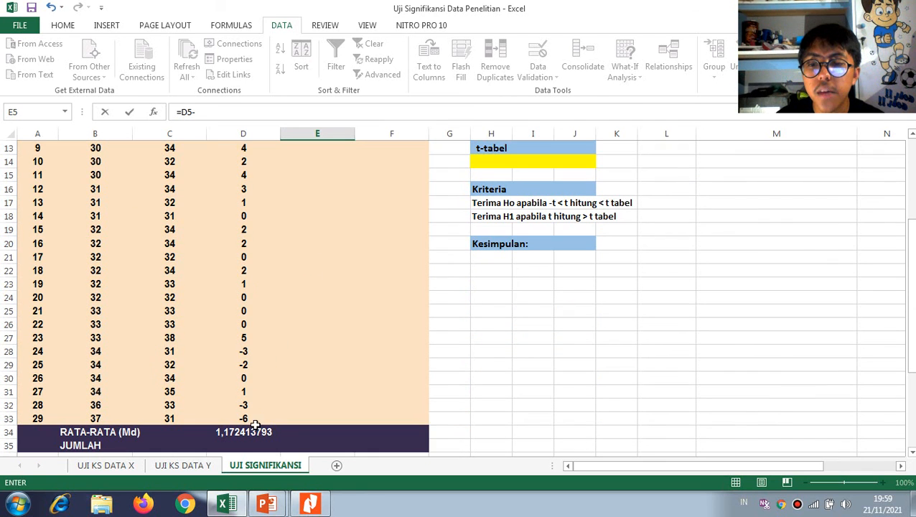
{"action": "left_click", "coordinate": [253, 431]}
{"action": "key", "text": "F4"}
{"action": "scroll", "coordinate": [244, 374], "scroll_direction": "up", "scroll_amount": 4}
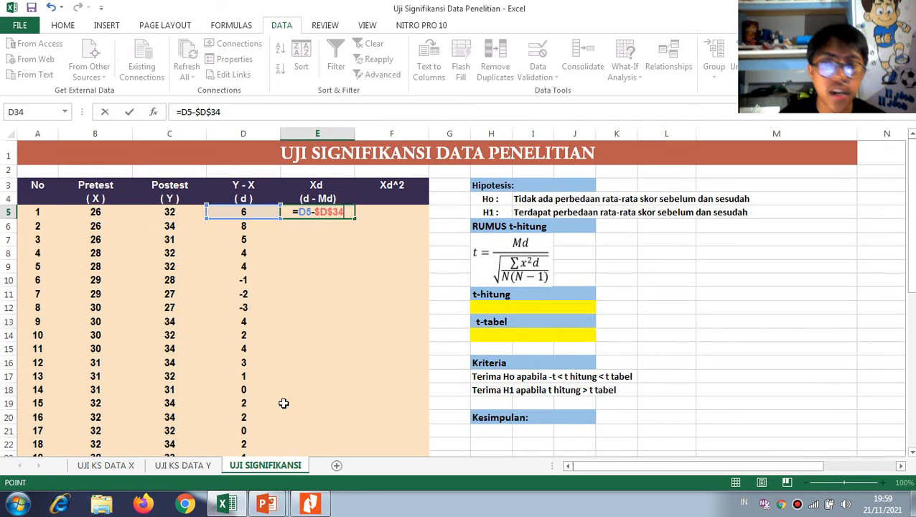
{"action": "key", "text": "ctrl+Return"}
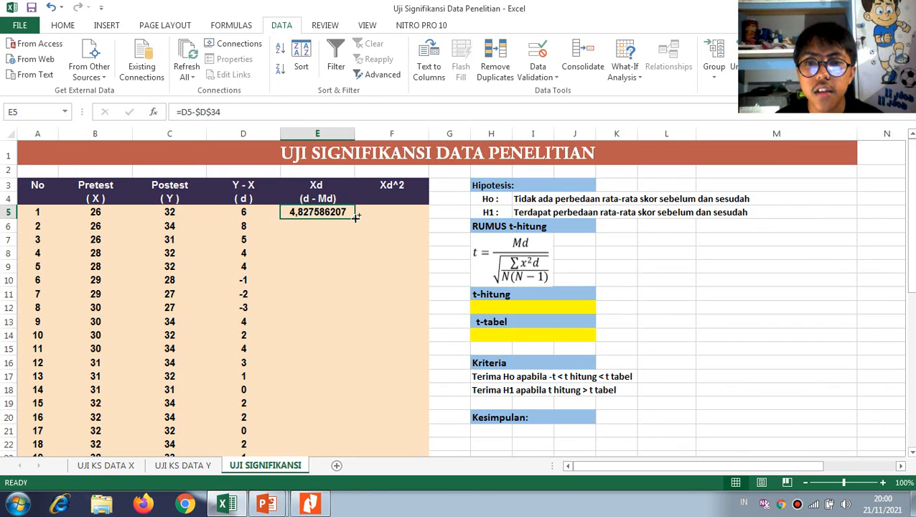
Fill the Xd formula from E5 down through E33 and check the references in the first and last rows
{"action": "left_click_drag", "start_coordinate": [355, 217], "coordinate": [329, 407]}
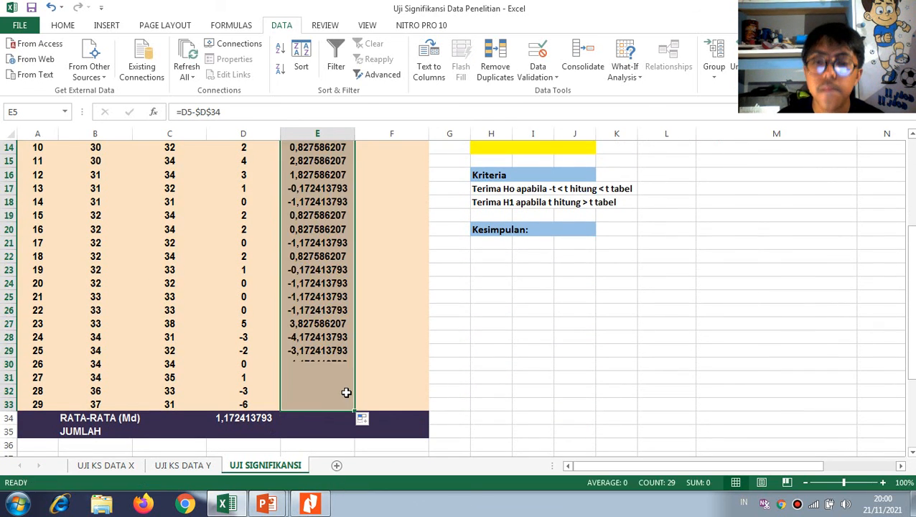
{"action": "scroll", "coordinate": [324, 204], "scroll_direction": "up", "scroll_amount": 4}
{"action": "double_click", "coordinate": [317, 188]}
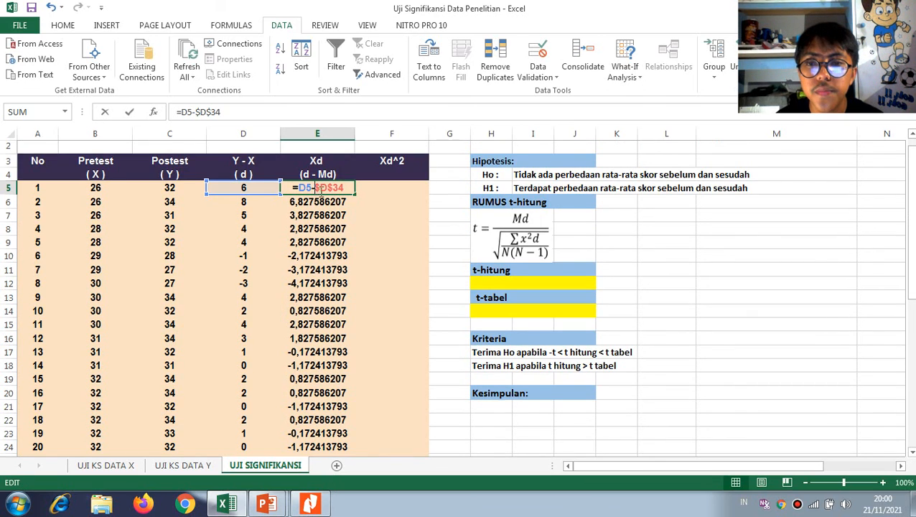
{"action": "scroll", "coordinate": [302, 325], "scroll_direction": "down", "scroll_amount": 4}
{"action": "key", "text": "Escape"}
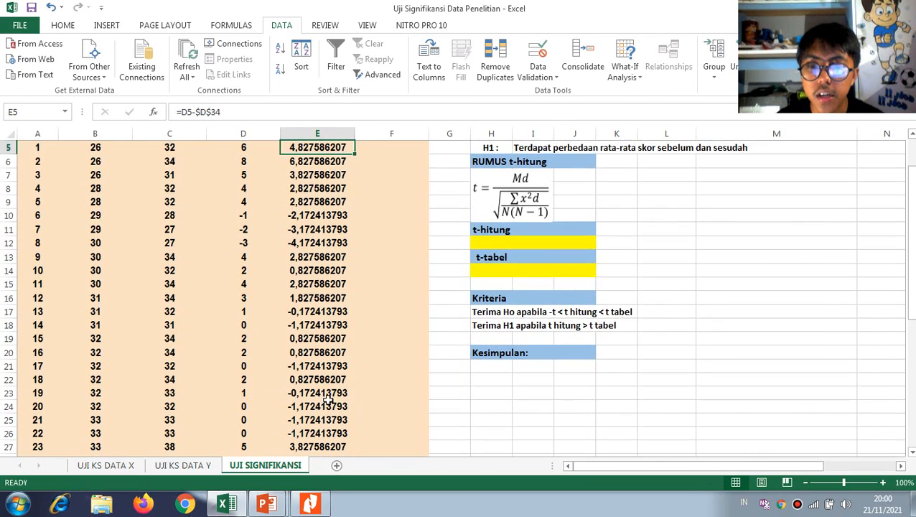
{"action": "double_click", "coordinate": [326, 399]}
{"action": "double_click", "coordinate": [322, 395]}
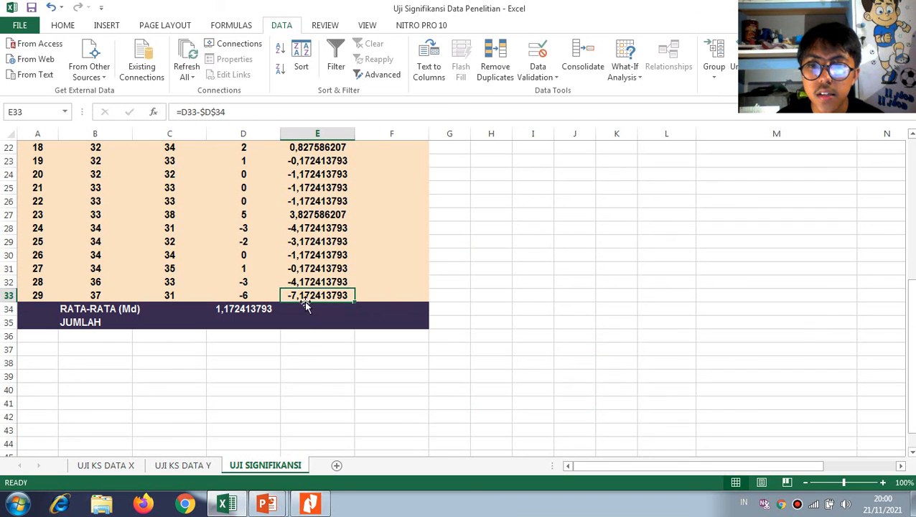
{"action": "double_click", "coordinate": [304, 299]}
{"action": "key", "text": "Escape"}
Square the first deviation in F5 with =E5^2 and fill the formula down the Xd^2 column through F33
{"action": "scroll", "coordinate": [349, 291], "scroll_direction": "up", "scroll_amount": 7}
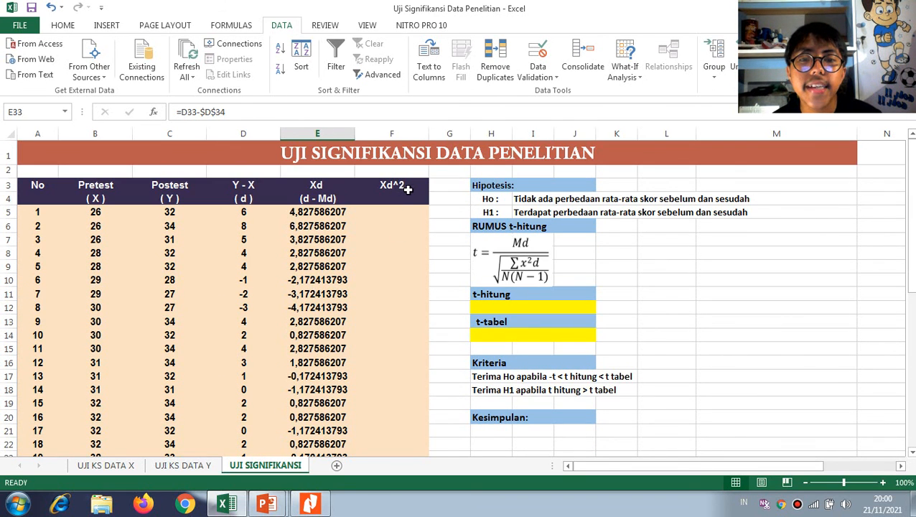
{"action": "scroll", "coordinate": [369, 280], "scroll_direction": "down", "scroll_amount": 4}
{"action": "scroll", "coordinate": [368, 280], "scroll_direction": "up", "scroll_amount": 4}
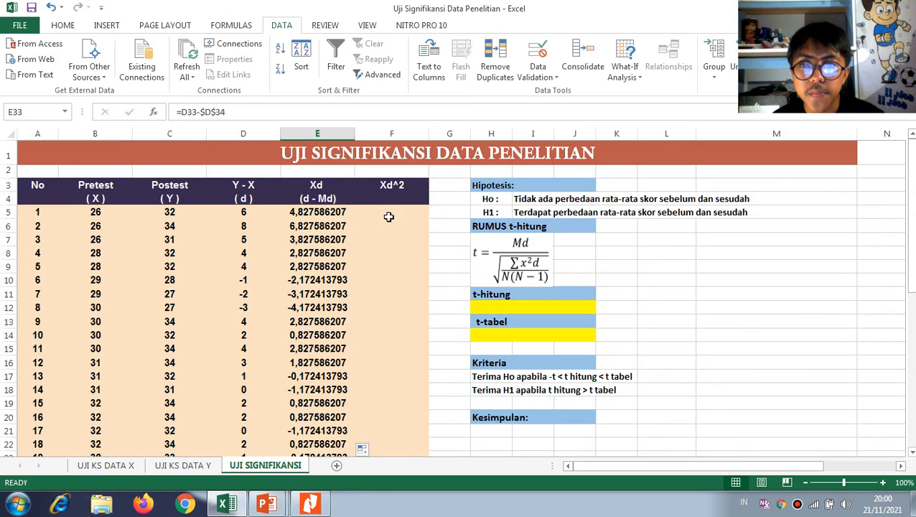
{"action": "left_click", "coordinate": [386, 216]}
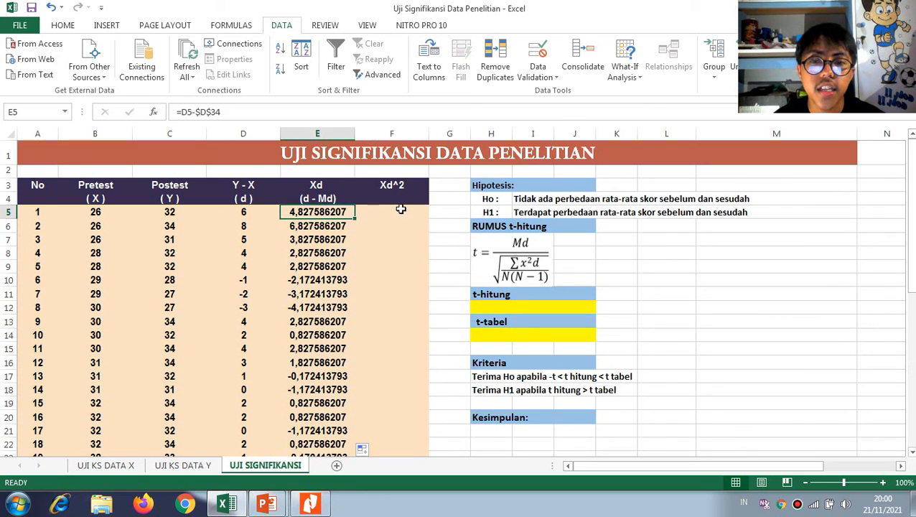
{"action": "type", "text": "="}
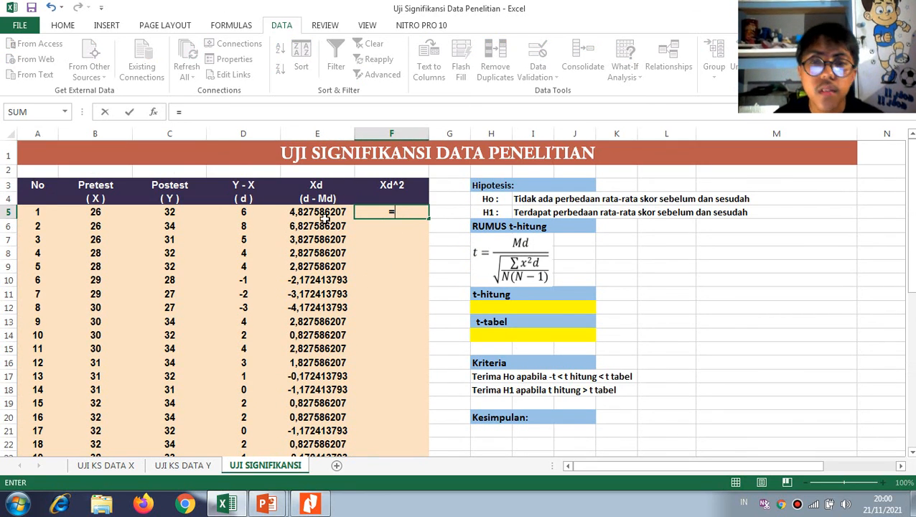
{"action": "left_click", "coordinate": [324, 213]}
{"action": "type", "text": "^"}
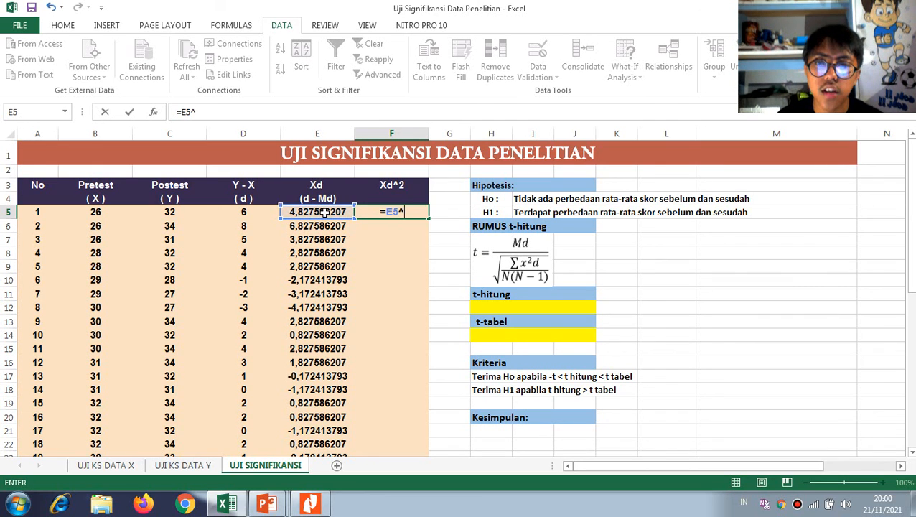
{"action": "type", "text": "2"}
{"action": "key", "text": "Return"}
{"action": "left_click", "coordinate": [395, 211]}
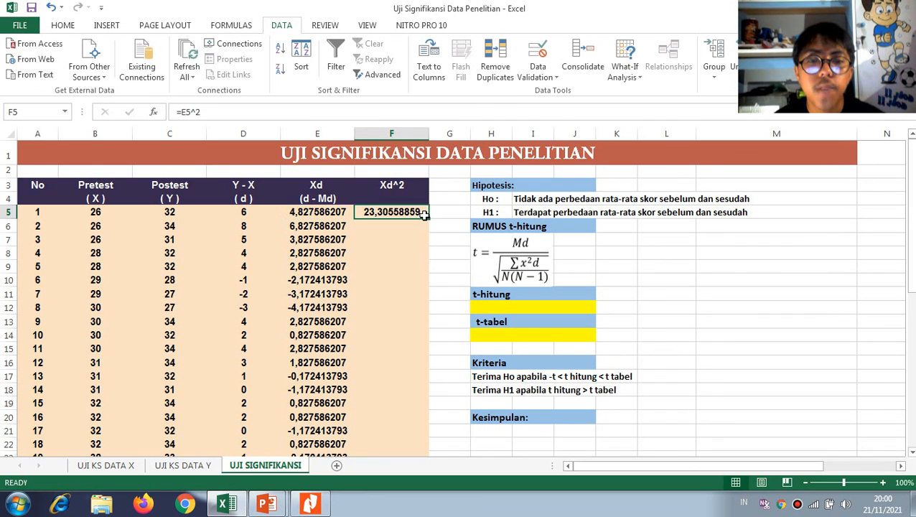
{"action": "left_click_drag", "start_coordinate": [431, 217], "coordinate": [417, 406]}
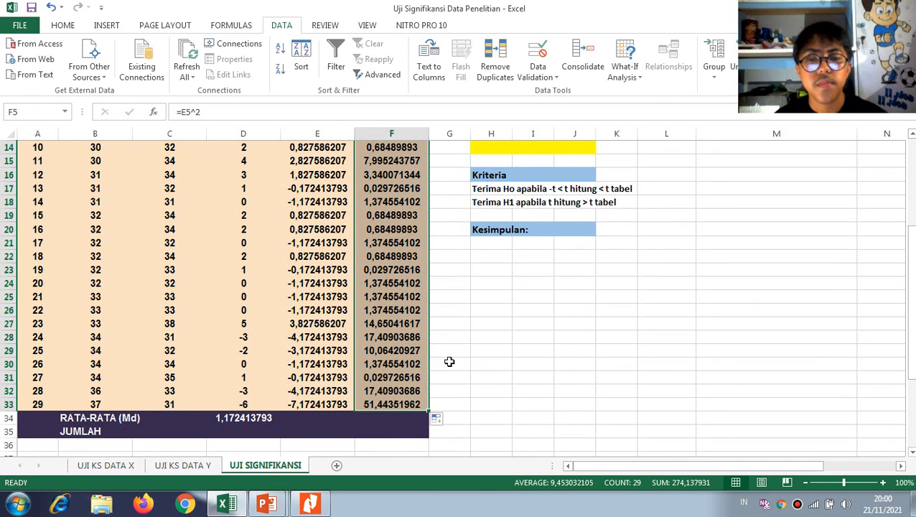
Total the Xd^2 column in the JUMLAH row, cell F35, with a SUM formula over F5:F33
{"action": "left_click", "coordinate": [124, 423]}
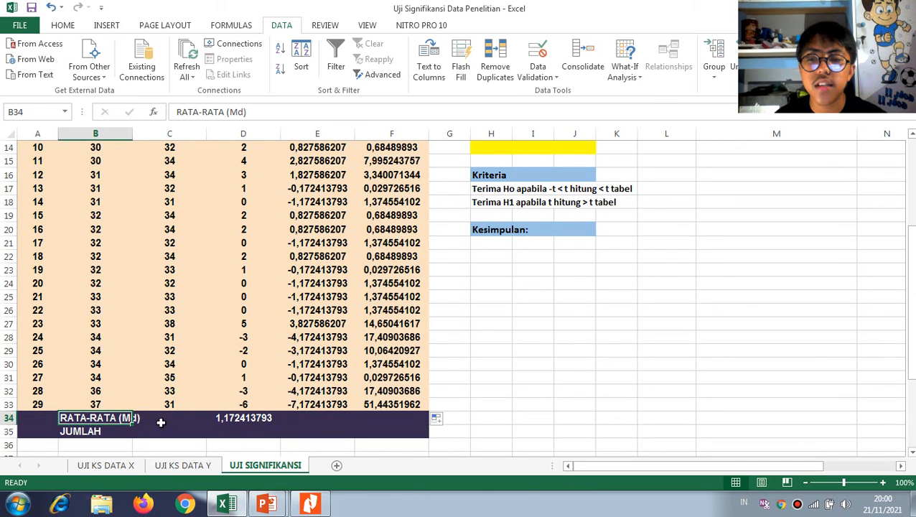
{"action": "left_click", "coordinate": [420, 431]}
{"action": "scroll", "coordinate": [505, 326], "scroll_direction": "up", "scroll_amount": 4}
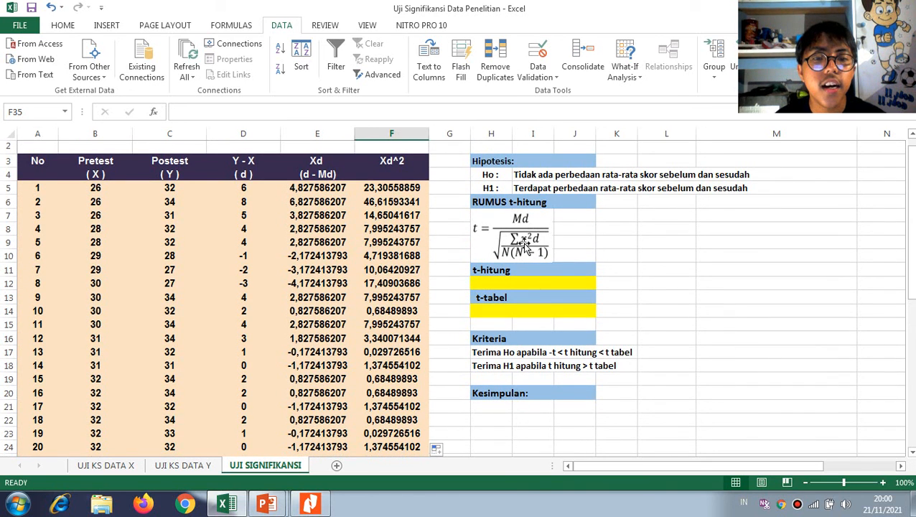
{"action": "scroll", "coordinate": [402, 200], "scroll_direction": "down", "scroll_amount": 4}
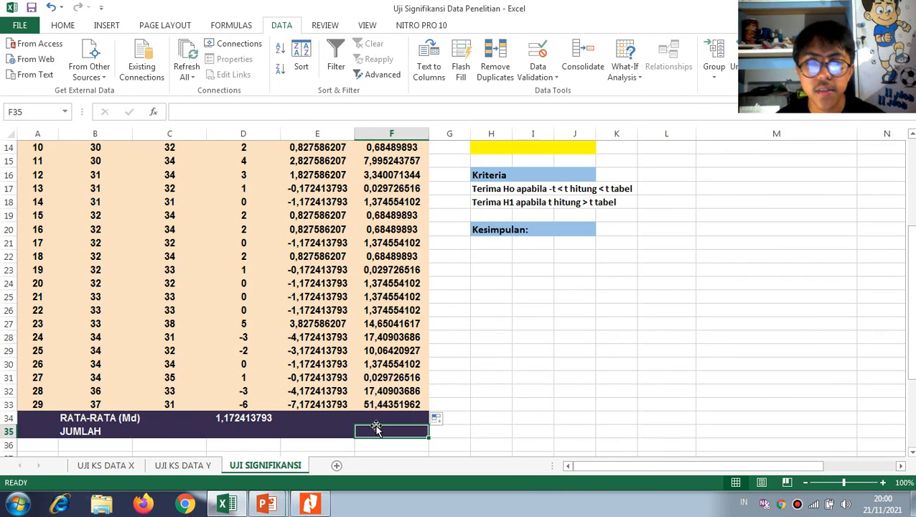
{"action": "type", "text": "=su"}
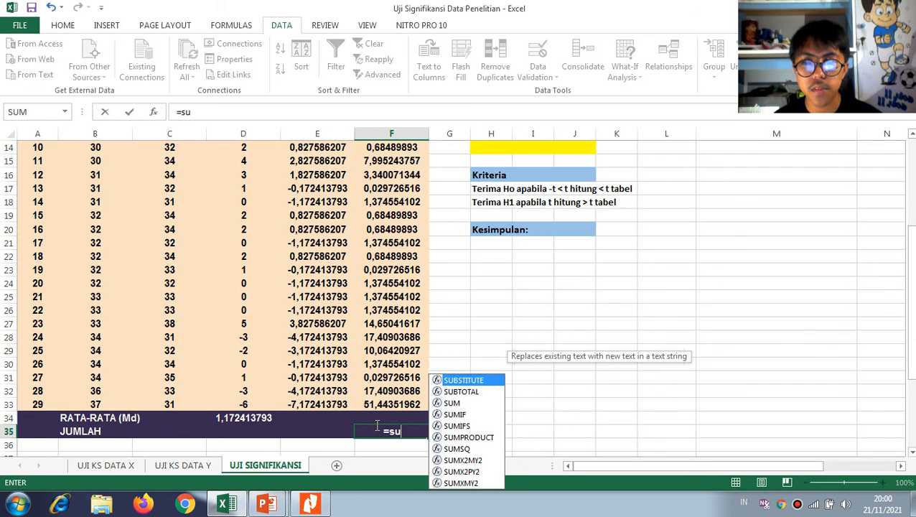
{"action": "key", "text": "Down"}
{"action": "key", "text": "Down"}
{"action": "key", "text": "Tab"}
{"action": "scroll", "coordinate": [377, 425], "scroll_direction": "up", "scroll_amount": 4}
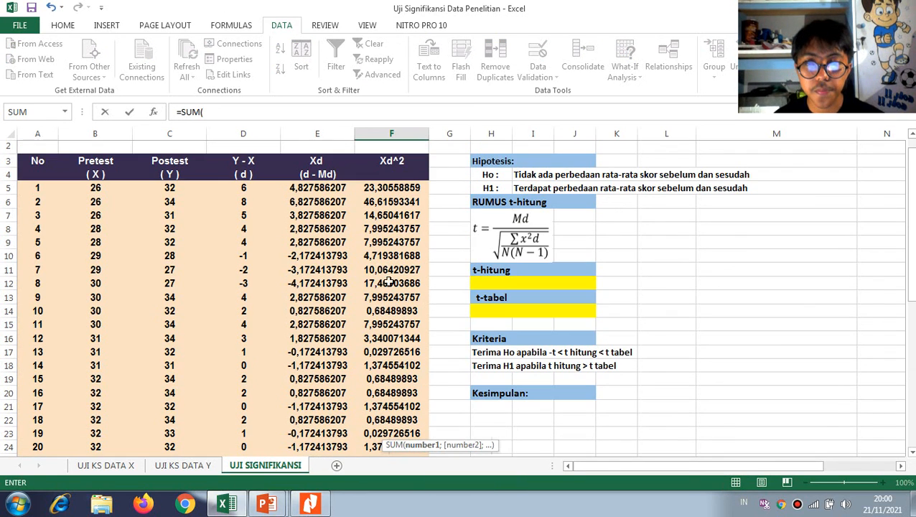
{"action": "left_click_drag", "start_coordinate": [387, 187], "coordinate": [402, 430]}
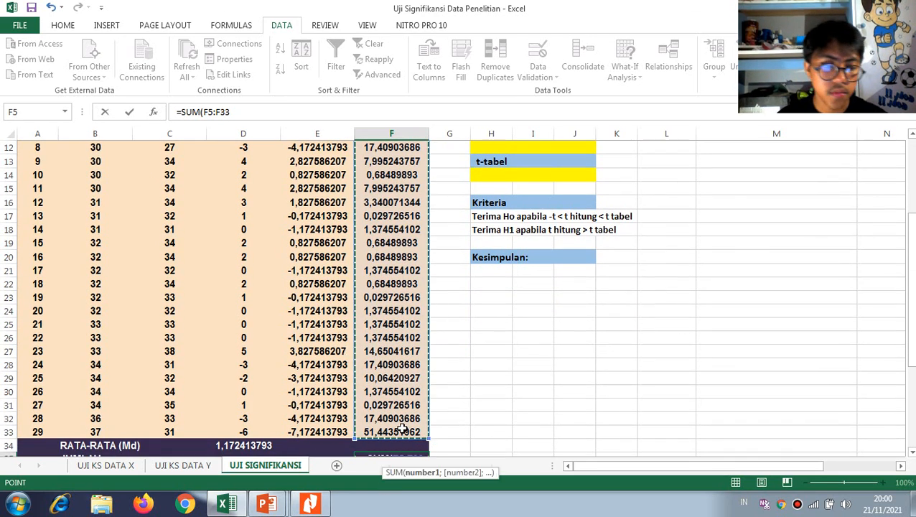
{"action": "key", "text": "Return"}
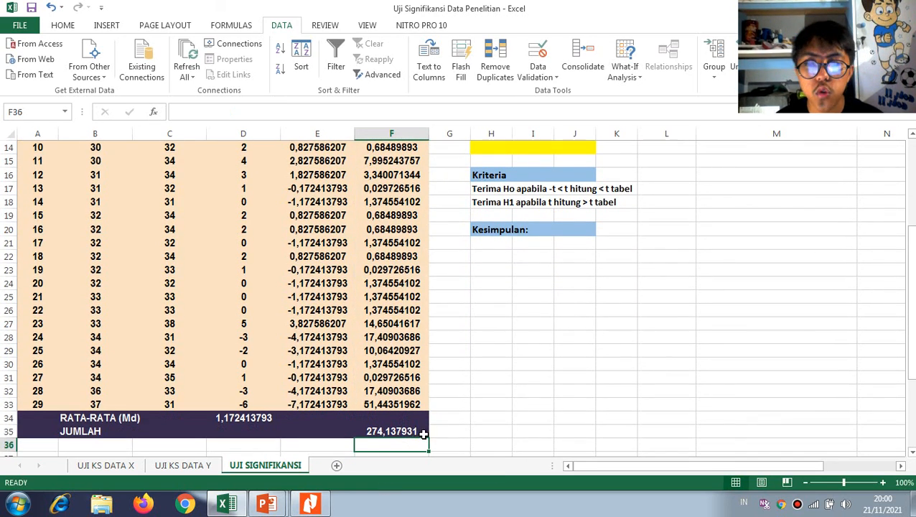
Start the t-hitung formula in H12 with the mean difference Md as numerator, entering =D34/
{"action": "scroll", "coordinate": [431, 419], "scroll_direction": "up", "scroll_amount": 3}
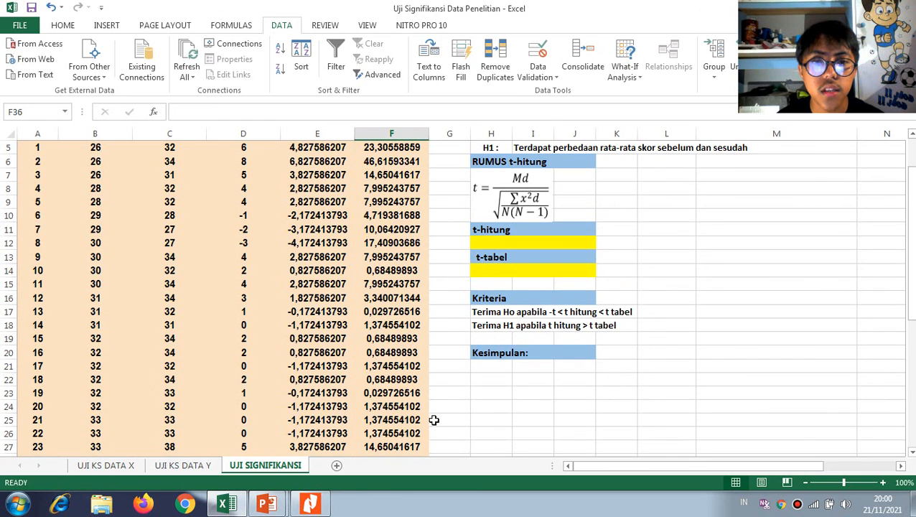
{"action": "scroll", "coordinate": [433, 420], "scroll_direction": "up", "scroll_amount": 2}
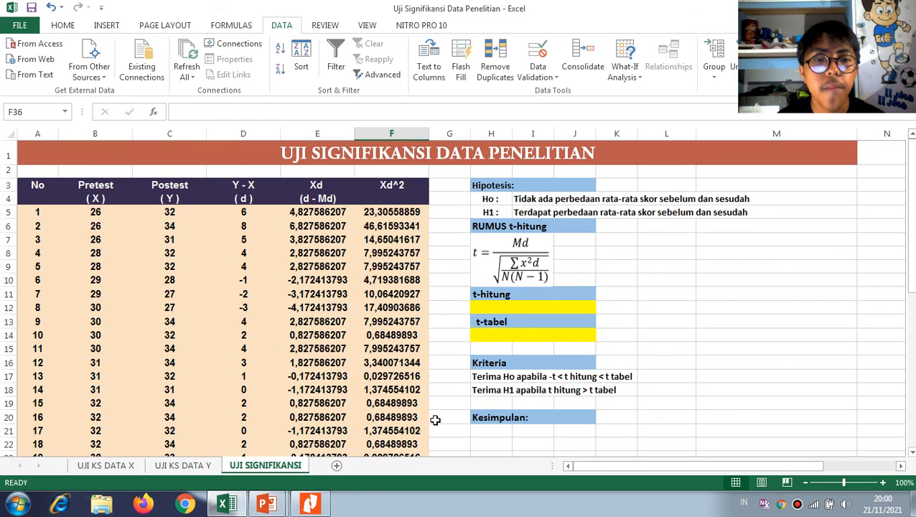
{"action": "left_click", "coordinate": [492, 306]}
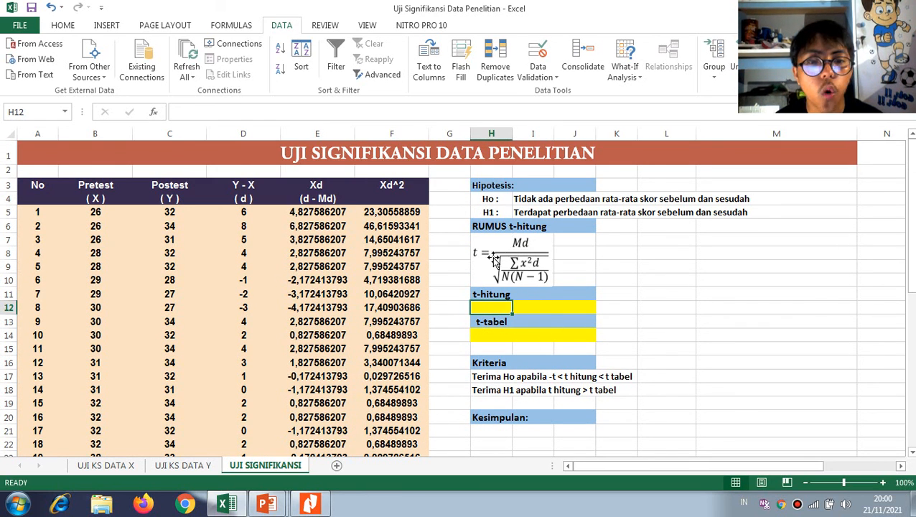
{"action": "type", "text": "="}
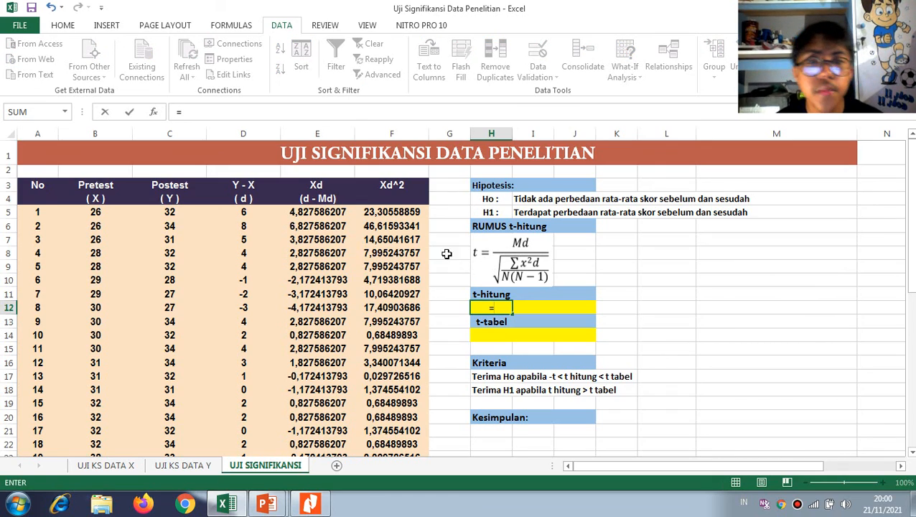
{"action": "scroll", "coordinate": [285, 392], "scroll_direction": "down", "scroll_amount": 3}
{"action": "scroll", "coordinate": [301, 359], "scroll_direction": "up", "scroll_amount": 3}
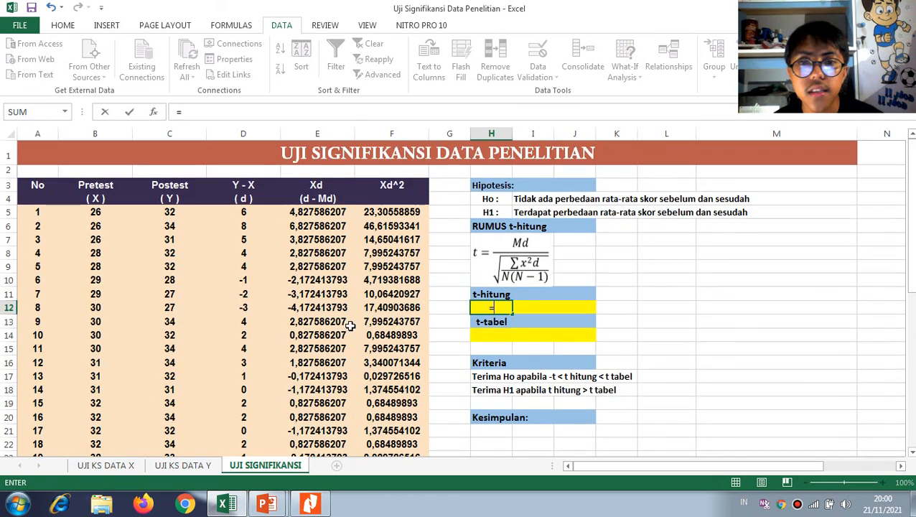
{"action": "scroll", "coordinate": [314, 322], "scroll_direction": "down", "scroll_amount": 2}
{"action": "scroll", "coordinate": [302, 352], "scroll_direction": "down", "scroll_amount": 2}
{"action": "scroll", "coordinate": [294, 345], "scroll_direction": "up", "scroll_amount": 4}
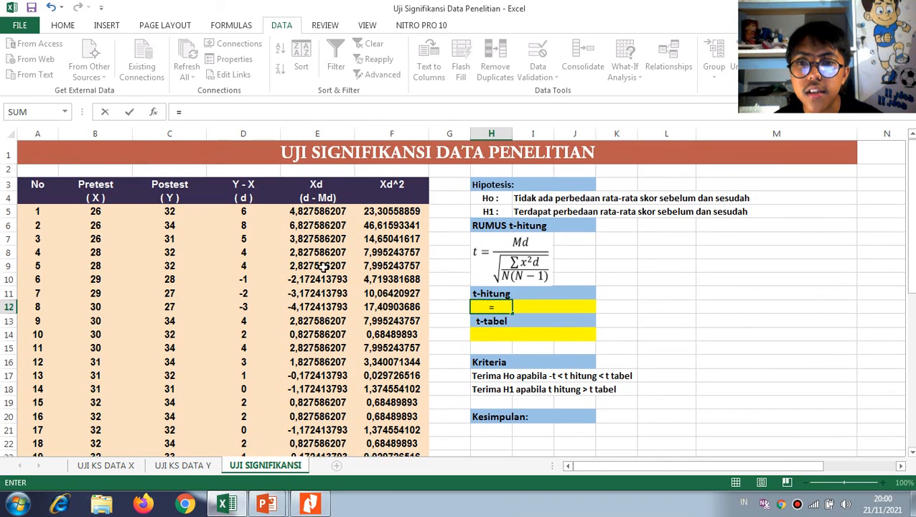
{"action": "scroll", "coordinate": [305, 243], "scroll_direction": "down", "scroll_amount": 4}
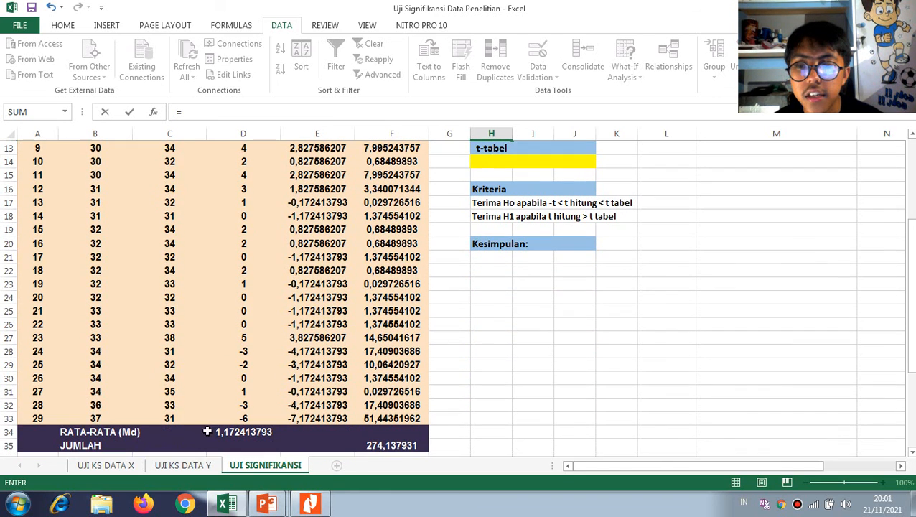
{"action": "left_click", "coordinate": [250, 432]}
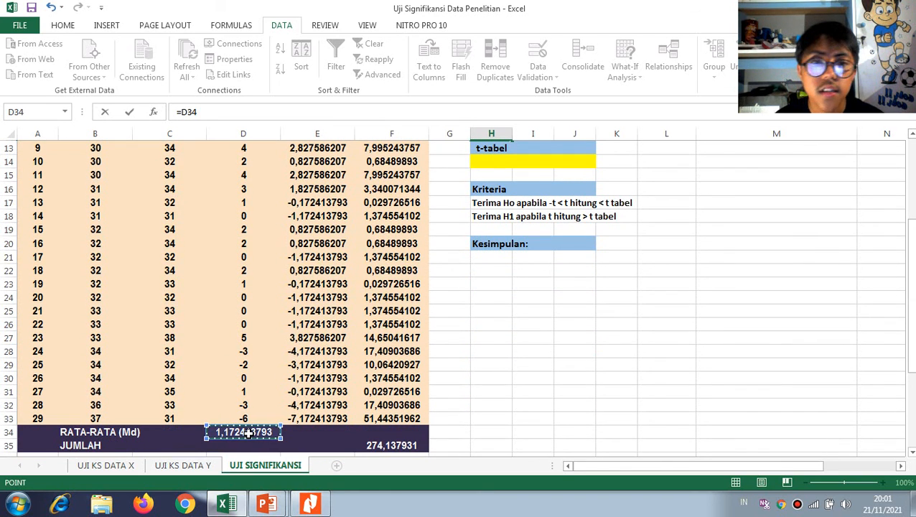
{"action": "type", "text": "/"}
{"action": "scroll", "coordinate": [424, 309], "scroll_direction": "up", "scroll_amount": 4}
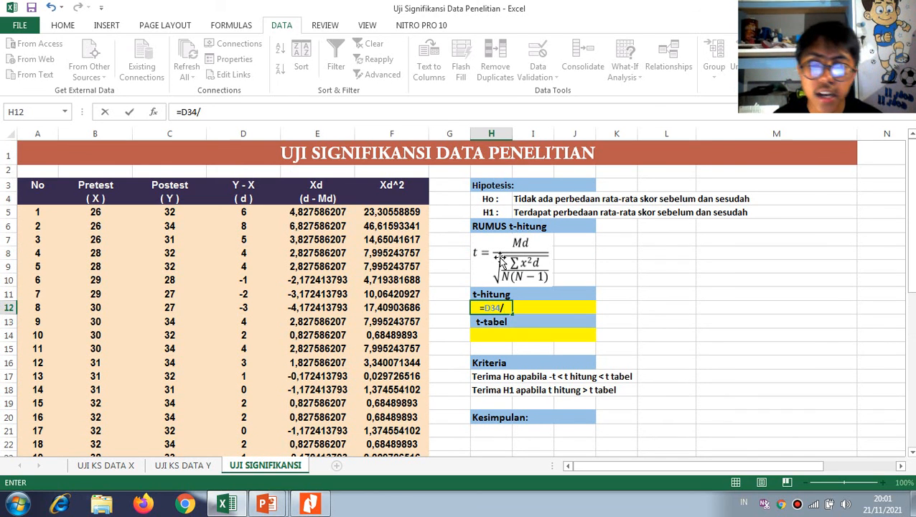
Extend the t-hitung formula in H12 with the SQRT function and the Xd^2 total in F35
{"action": "type", "text": "sqr"}
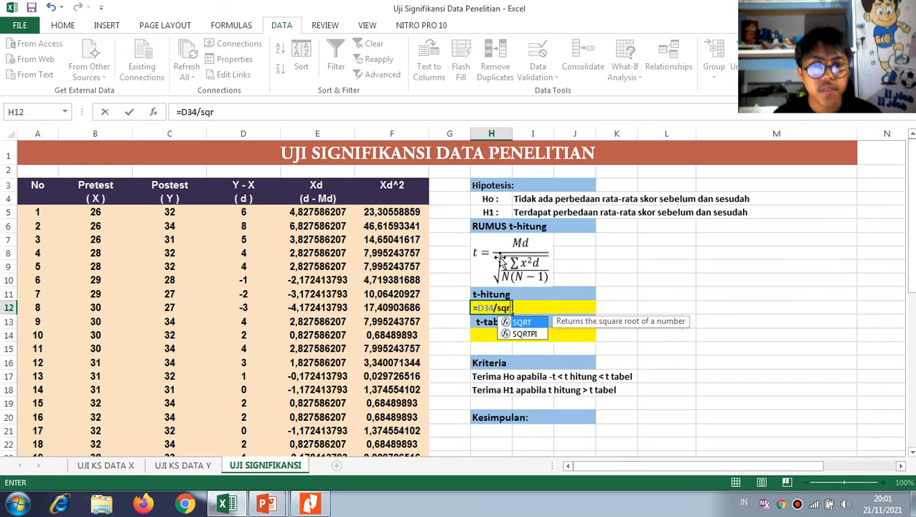
{"action": "key", "text": "Tab"}
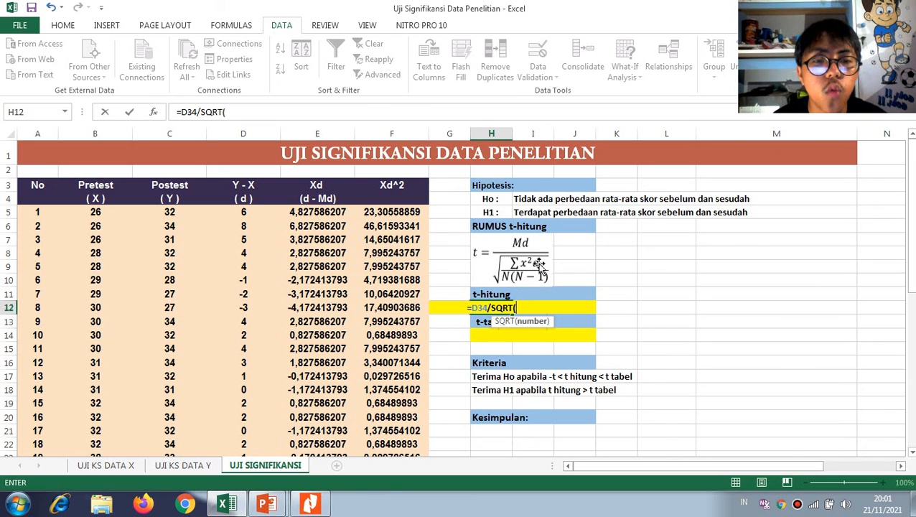
{"action": "scroll", "coordinate": [492, 284], "scroll_direction": "down", "scroll_amount": 2}
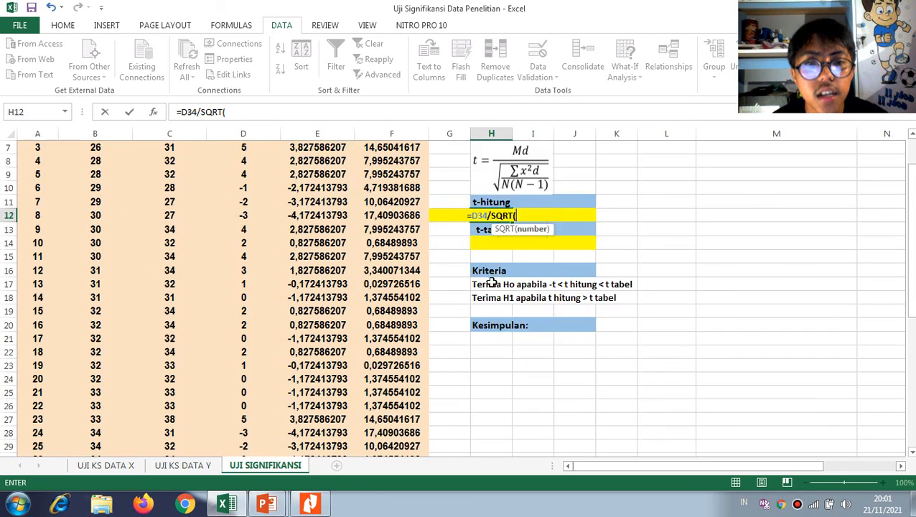
{"action": "scroll", "coordinate": [492, 284], "scroll_direction": "down", "scroll_amount": 3}
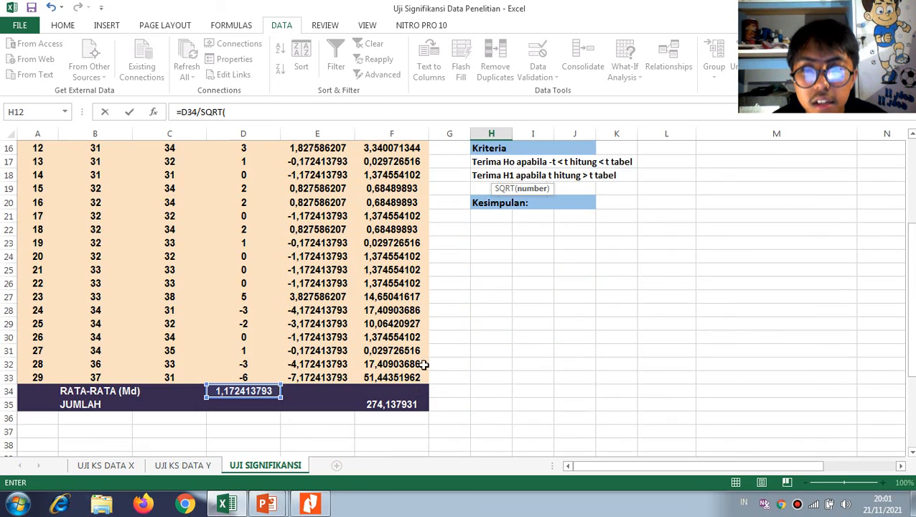
{"action": "left_click", "coordinate": [397, 406]}
{"action": "scroll", "coordinate": [439, 386], "scroll_direction": "up", "scroll_amount": 4}
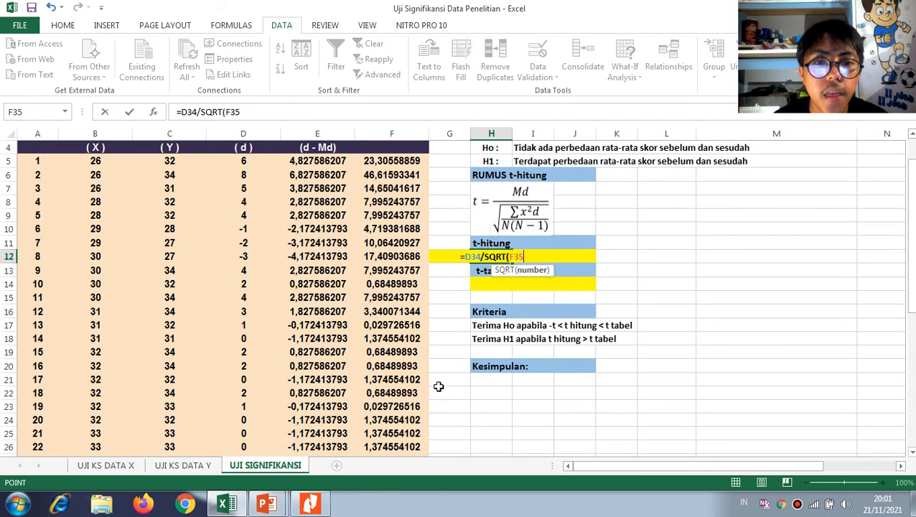
{"action": "scroll", "coordinate": [439, 386], "scroll_direction": "up", "scroll_amount": 1}
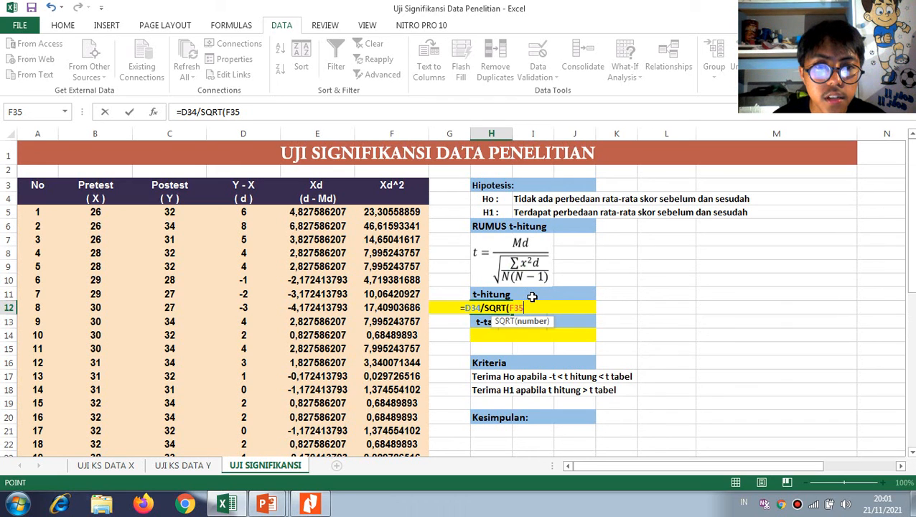
Divide F35 by N(N-1) with N as 29, completing H12 as =D34/SQRT(F35/(29*(29-1)))
{"action": "type", "text": "/"}
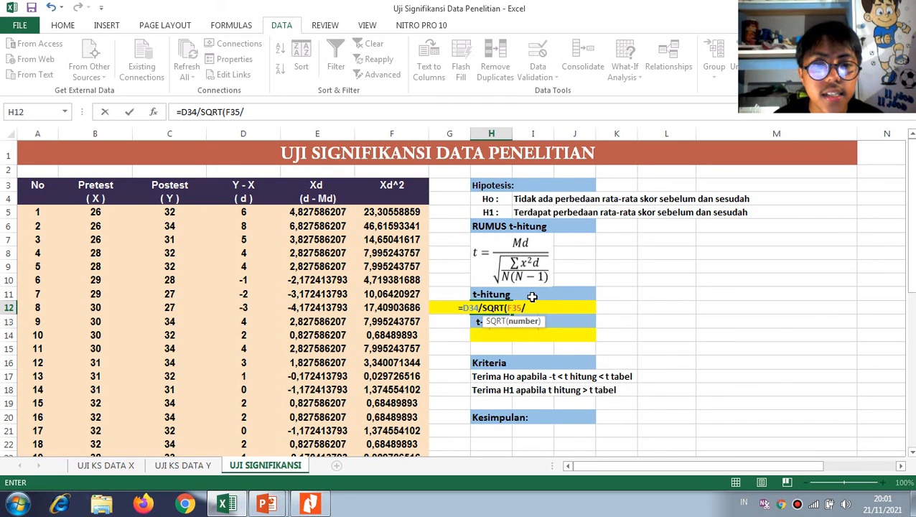
{"action": "type", "text": "("}
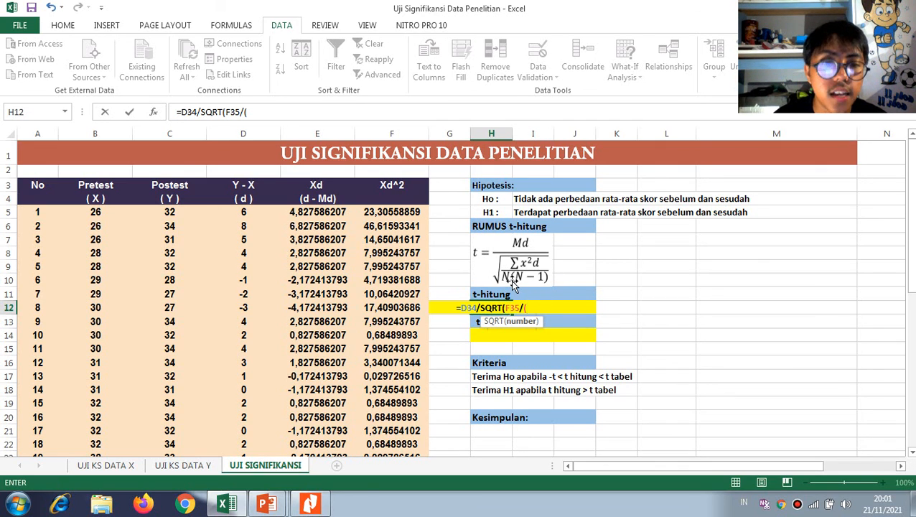
{"action": "type", "text": "1"}
{"action": "type", "text": "9"}
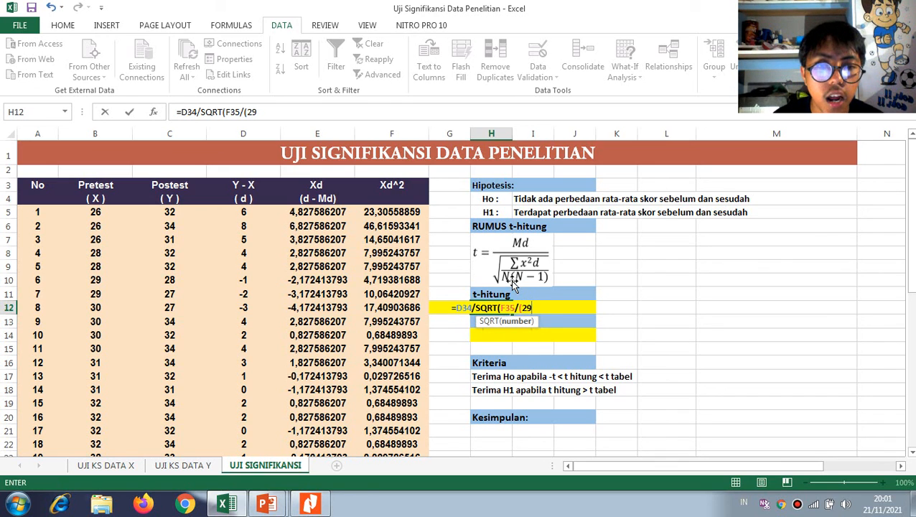
{"action": "type", "text": "*("}
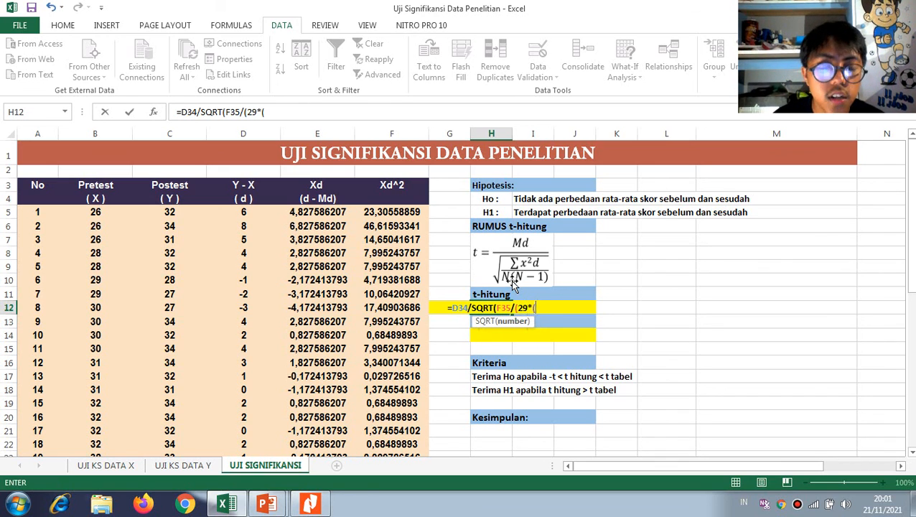
{"action": "type", "text": "29-1"}
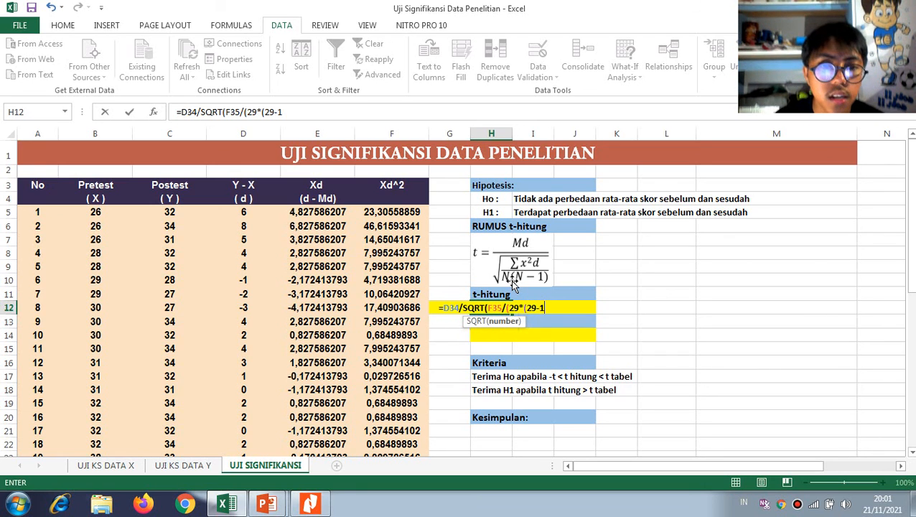
{"action": "type", "text": ")))"}
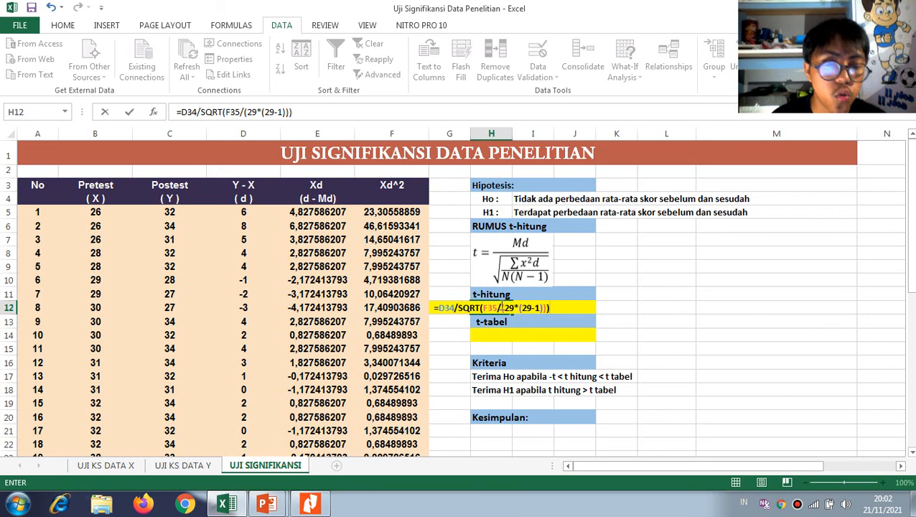
{"action": "key", "text": "Return"}
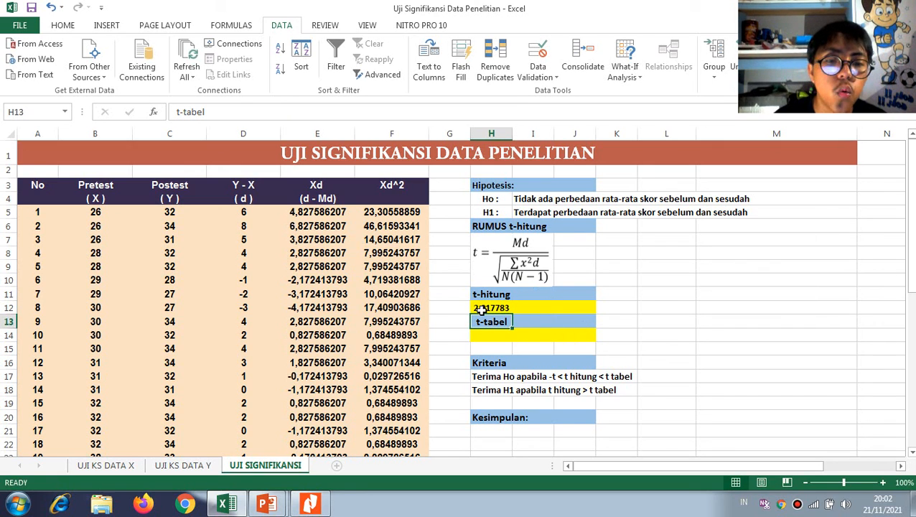
Select t-tabel cell H14, switch to Table T in Nitro Pro and look up df 28 in the 0.025/0.050 column
{"action": "left_click", "coordinate": [489, 337]}
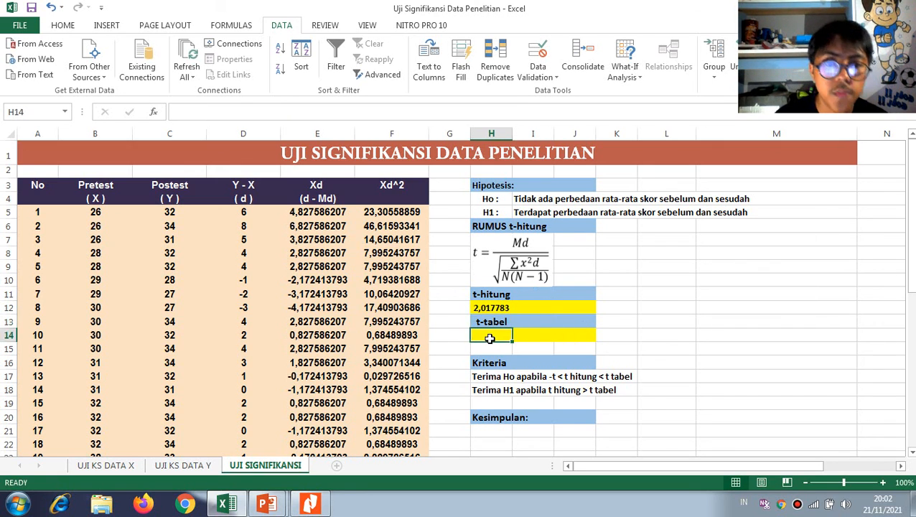
{"action": "key", "text": "alt+Tab"}
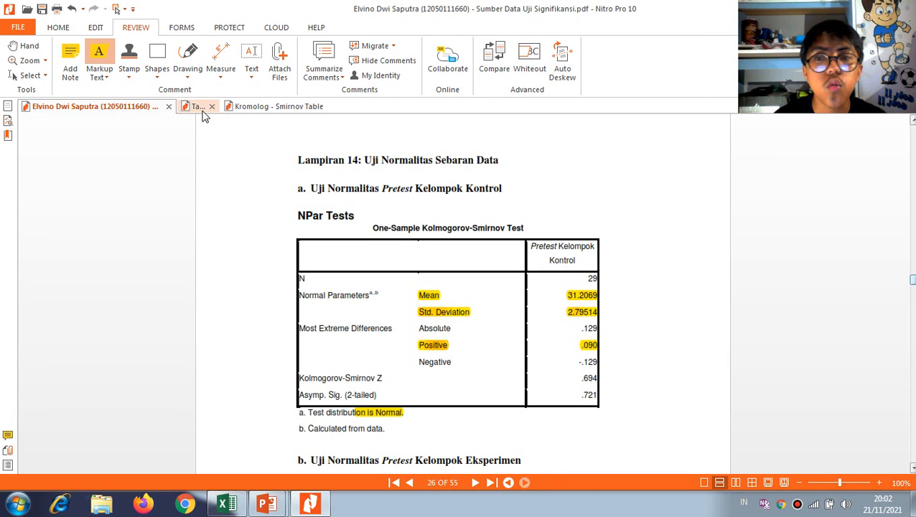
{"action": "left_click", "coordinate": [202, 106]}
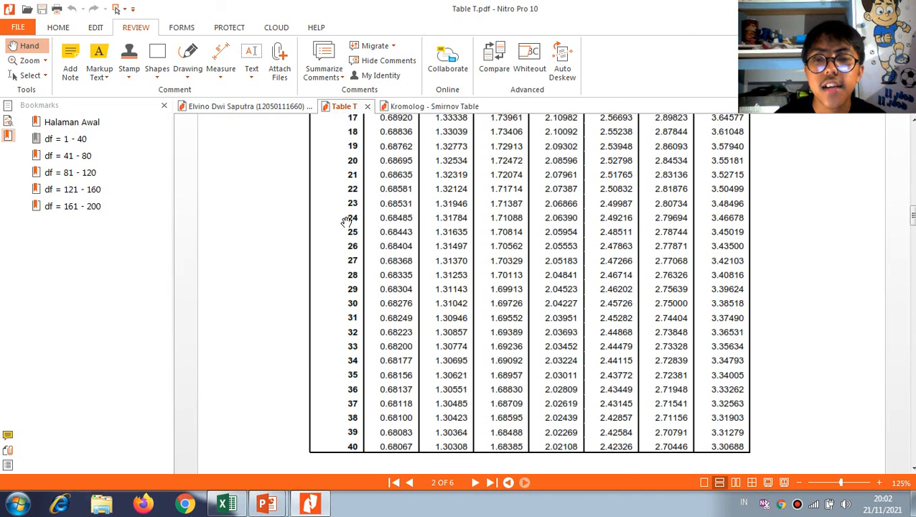
{"action": "scroll", "coordinate": [377, 227], "scroll_direction": "up", "scroll_amount": 1}
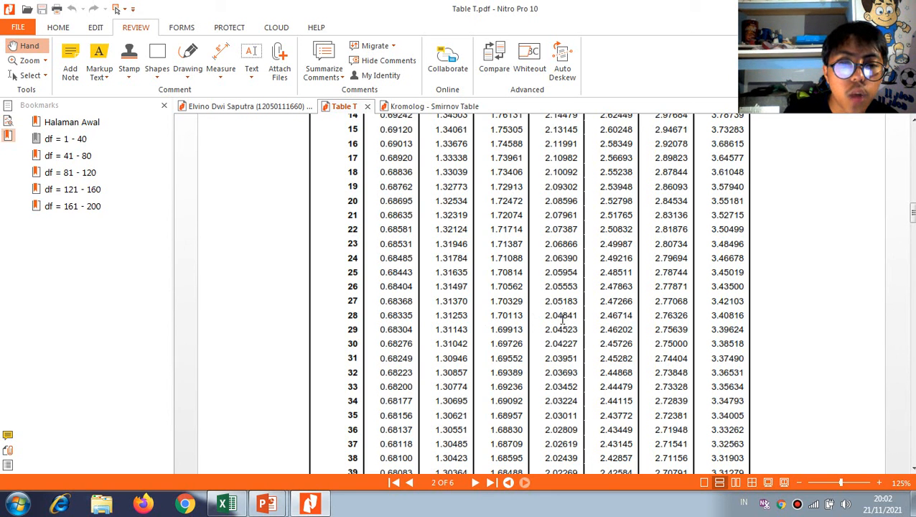
{"action": "scroll", "coordinate": [564, 321], "scroll_direction": "up", "scroll_amount": 10}
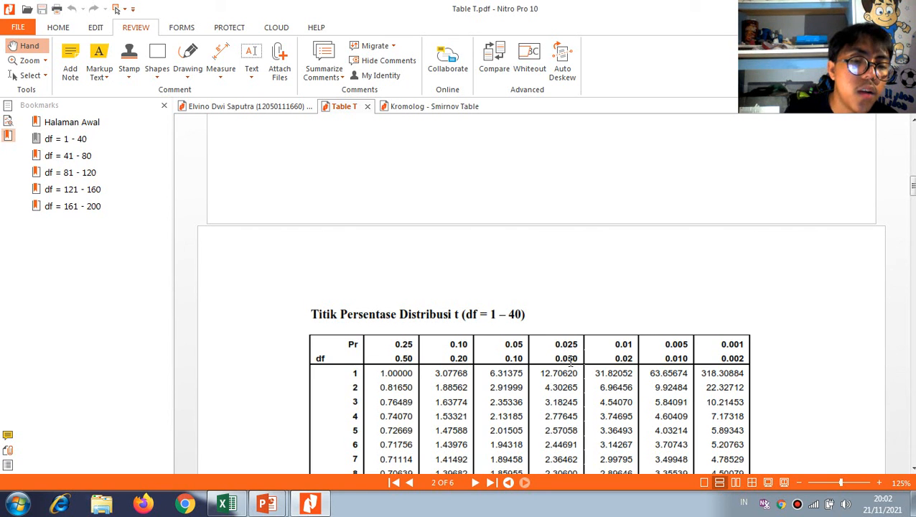
{"action": "scroll", "coordinate": [571, 362], "scroll_direction": "down", "scroll_amount": 10}
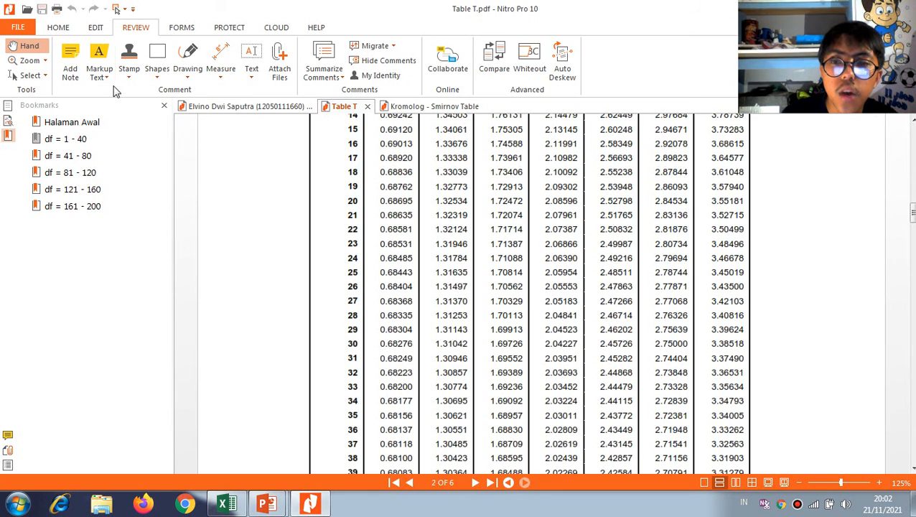
Highlight the critical value 2.04841 in the df 28 row and check its probability column
{"action": "left_click", "coordinate": [70, 66]}
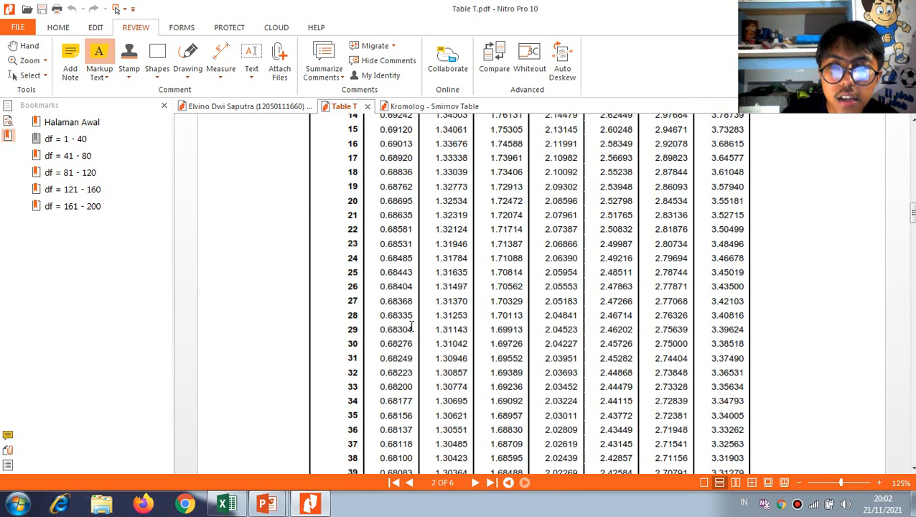
{"action": "left_click_drag", "start_coordinate": [543, 316], "coordinate": [580, 317]}
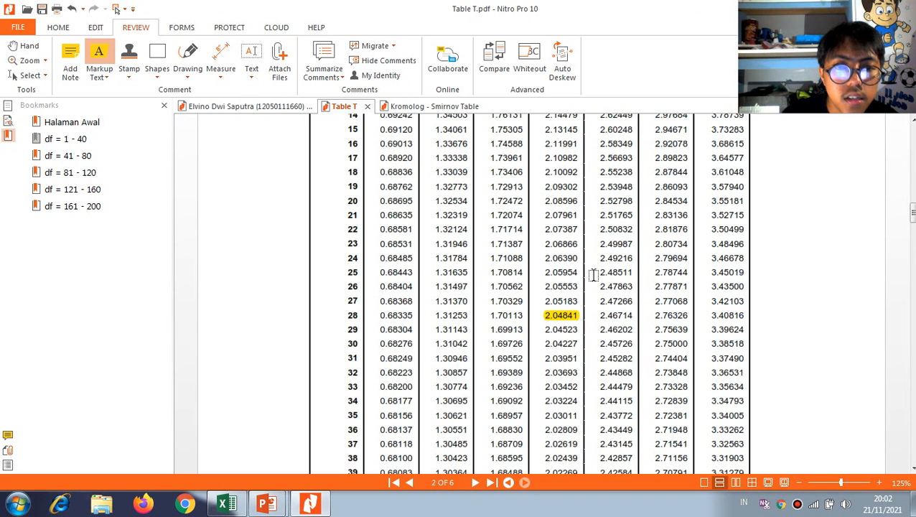
{"action": "scroll", "coordinate": [589, 266], "scroll_direction": "up", "scroll_amount": 5}
{"action": "scroll", "coordinate": [572, 248], "scroll_direction": "up", "scroll_amount": 4}
{"action": "scroll", "coordinate": [567, 303], "scroll_direction": "down", "scroll_amount": 7}
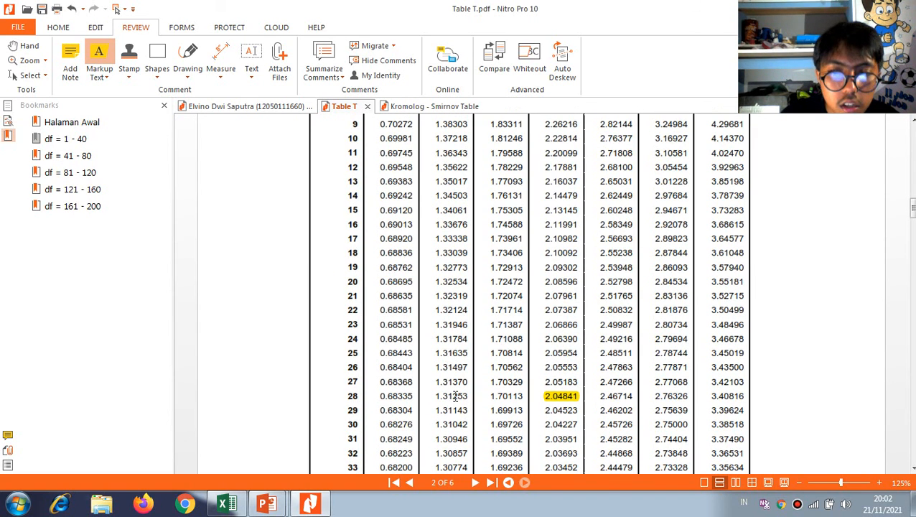
Switch back to Excel and enter the critical value 2,04841 from Table T in t-tabel cell H14
{"action": "key", "text": "alt+Tab"}
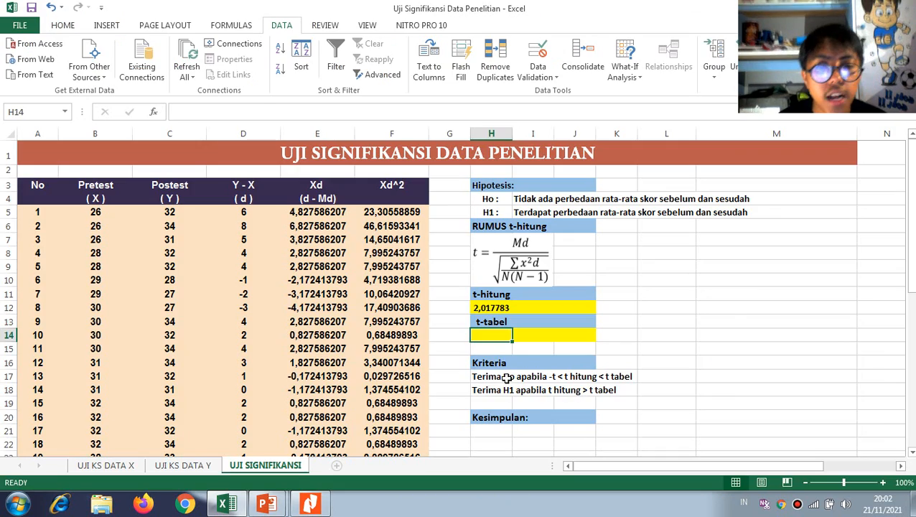
{"action": "type", "text": "2,0484"}
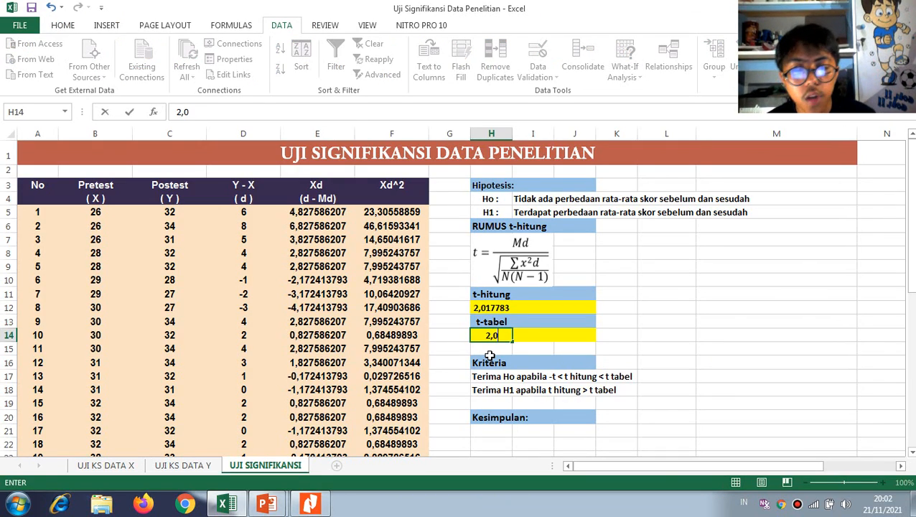
{"action": "key", "text": "alt+Tab"}
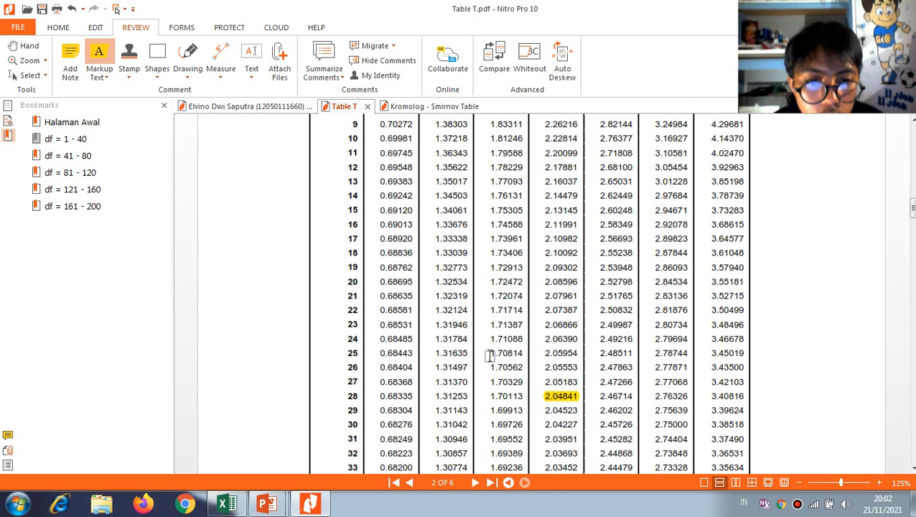
{"action": "key", "text": "alt+Tab"}
{"action": "key", "text": "BackSpace"}
{"action": "type", "text": "41"}
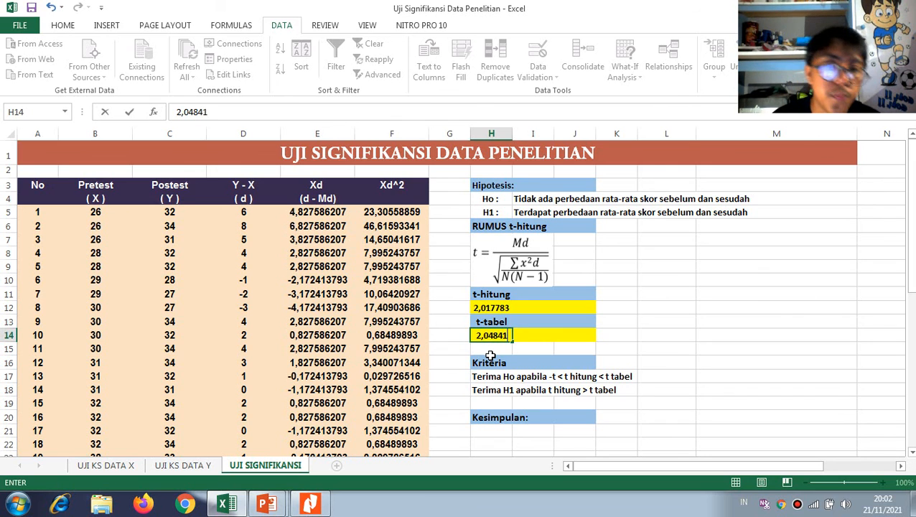
{"action": "left_click", "coordinate": [518, 352]}
Review t-hitung, t-tabel and the Kriteria rows, and recheck the df 28 critical value in Table T
{"action": "scroll", "coordinate": [519, 345], "scroll_direction": "down", "scroll_amount": 1}
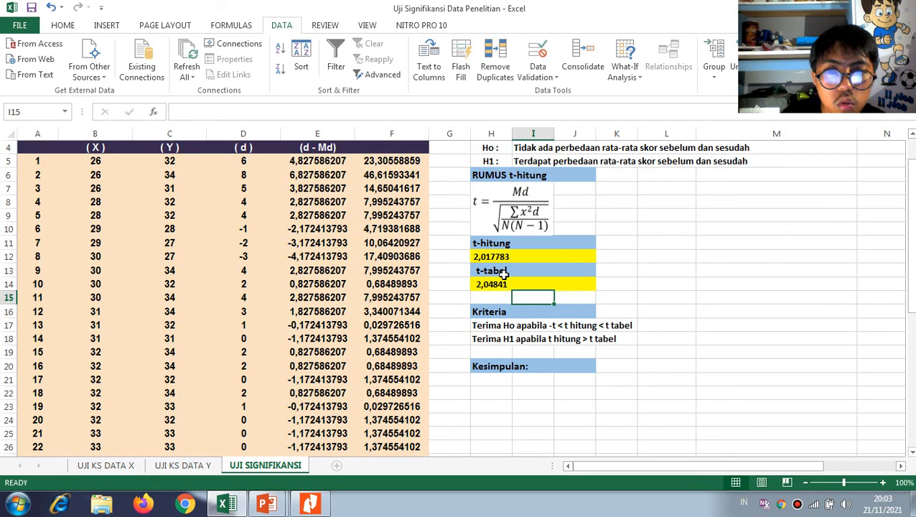
{"action": "scroll", "coordinate": [504, 274], "scroll_direction": "down", "scroll_amount": 2}
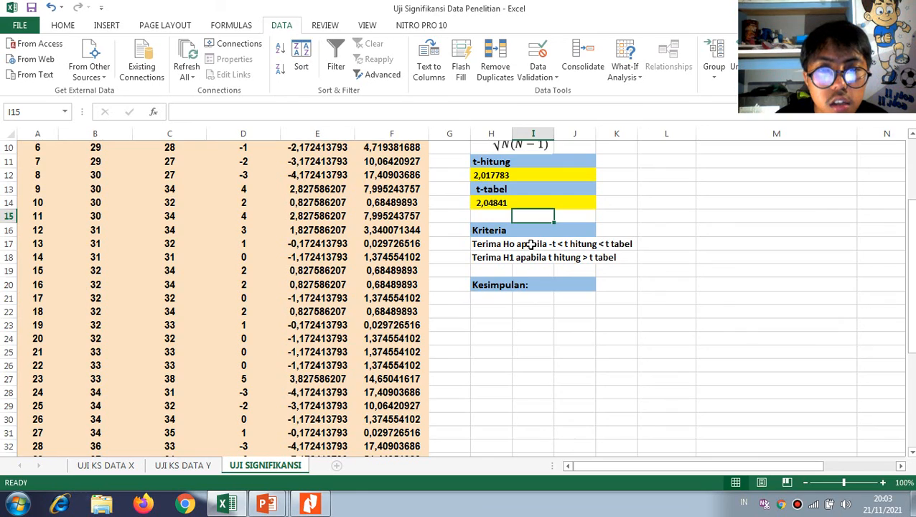
{"action": "scroll", "coordinate": [502, 287], "scroll_direction": "down", "scroll_amount": 2}
{"action": "scroll", "coordinate": [456, 364], "scroll_direction": "up", "scroll_amount": 5}
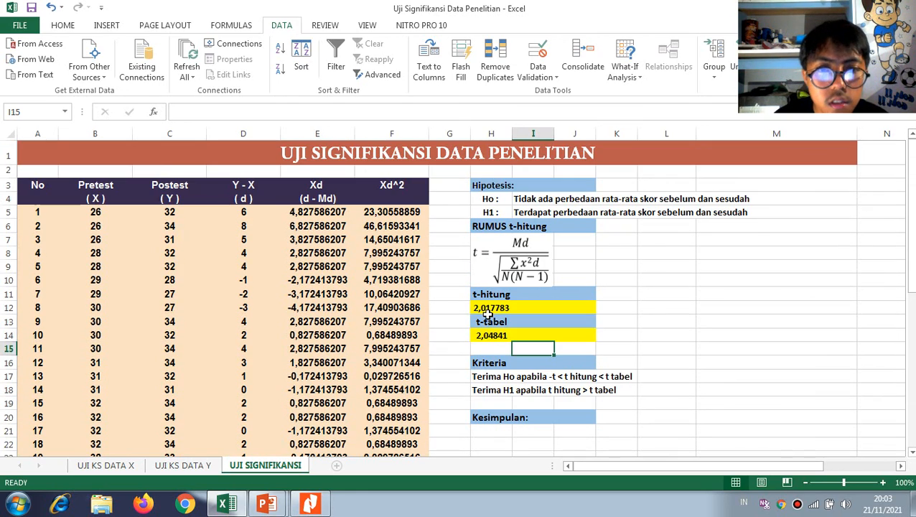
{"action": "key", "text": "alt+Tab"}
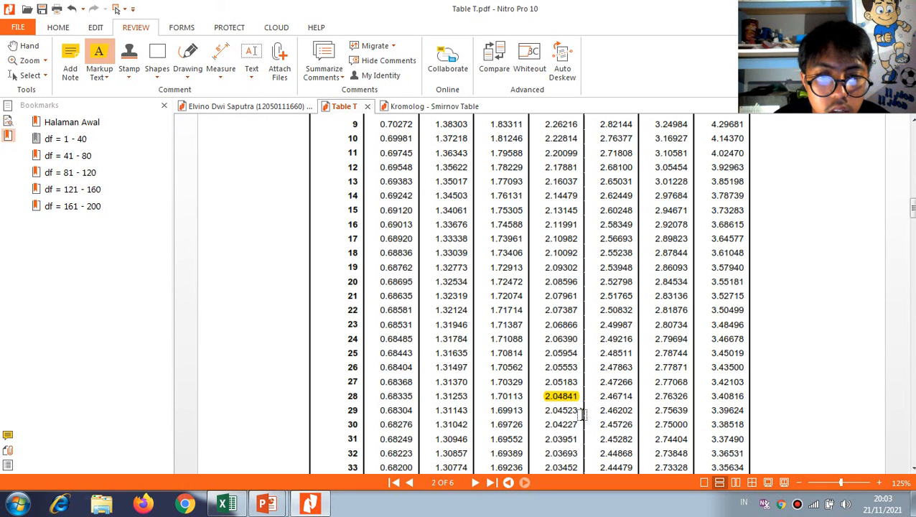
{"action": "key", "text": "alt+Tab"}
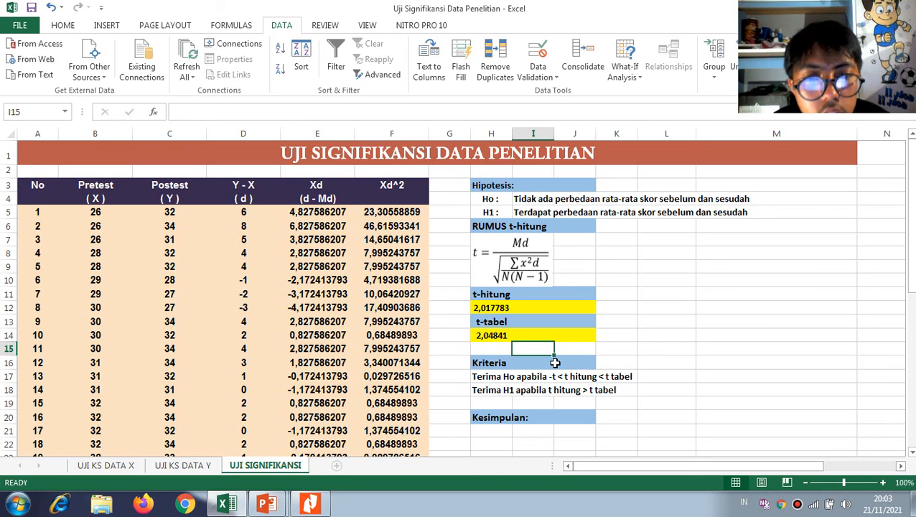
Open the t-hitung formula in H12 and check its D34, F35 and N references against the RUMUS t-hitung equation
{"action": "double_click", "coordinate": [481, 308]}
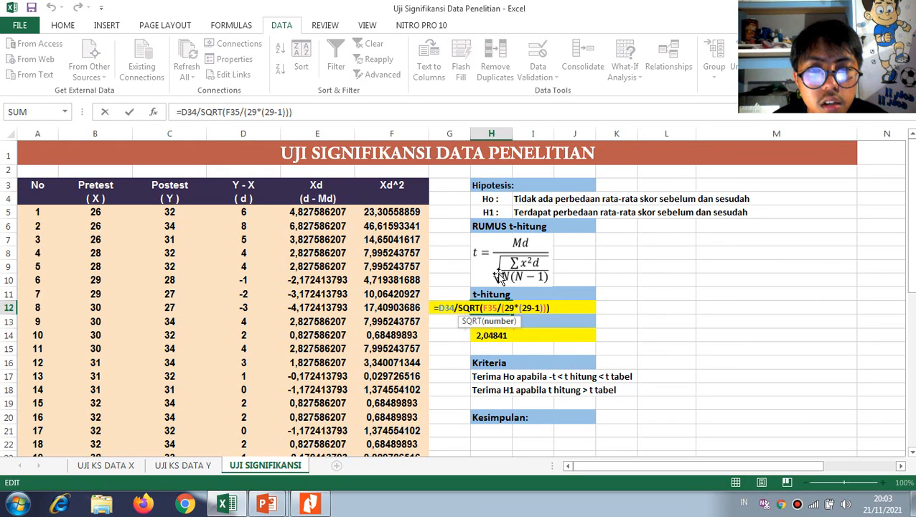
{"action": "scroll", "coordinate": [501, 277], "scroll_direction": "down", "scroll_amount": 4}
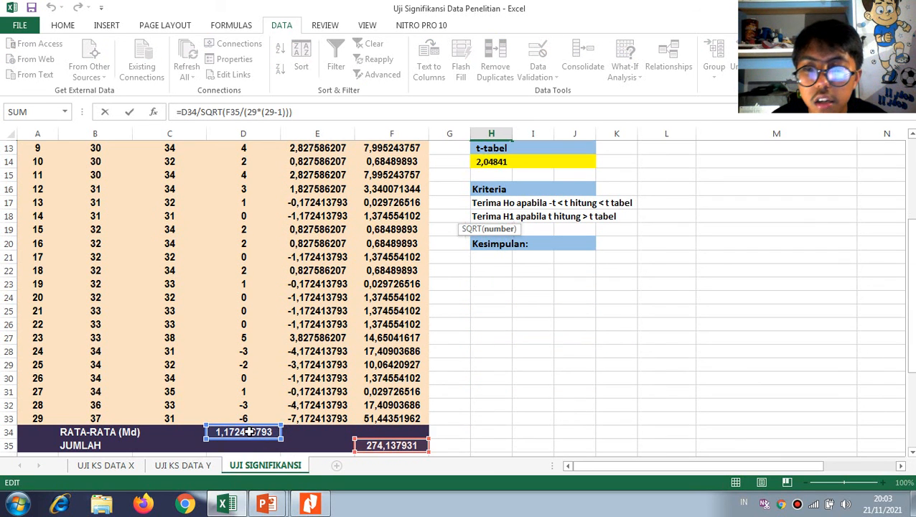
{"action": "scroll", "coordinate": [426, 280], "scroll_direction": "up", "scroll_amount": 3}
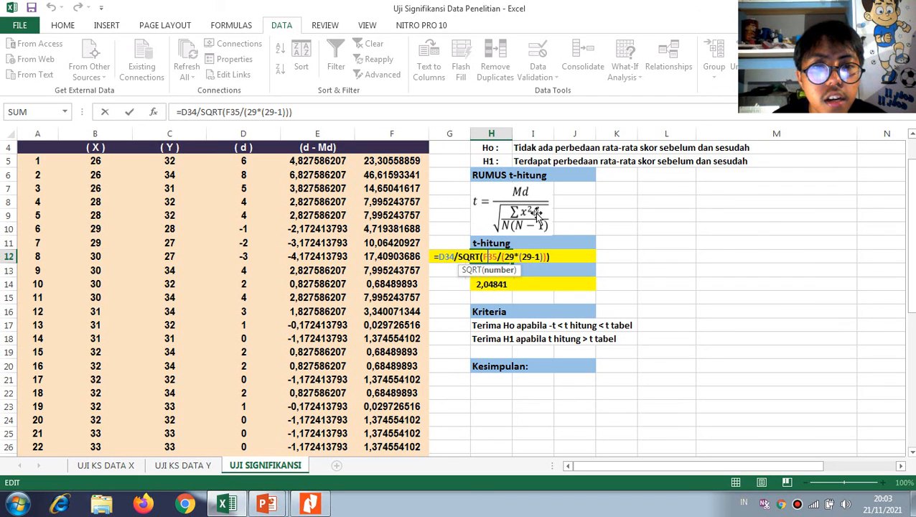
{"action": "scroll", "coordinate": [451, 243], "scroll_direction": "up", "scroll_amount": 1}
{"action": "scroll", "coordinate": [399, 219], "scroll_direction": "down", "scroll_amount": 4}
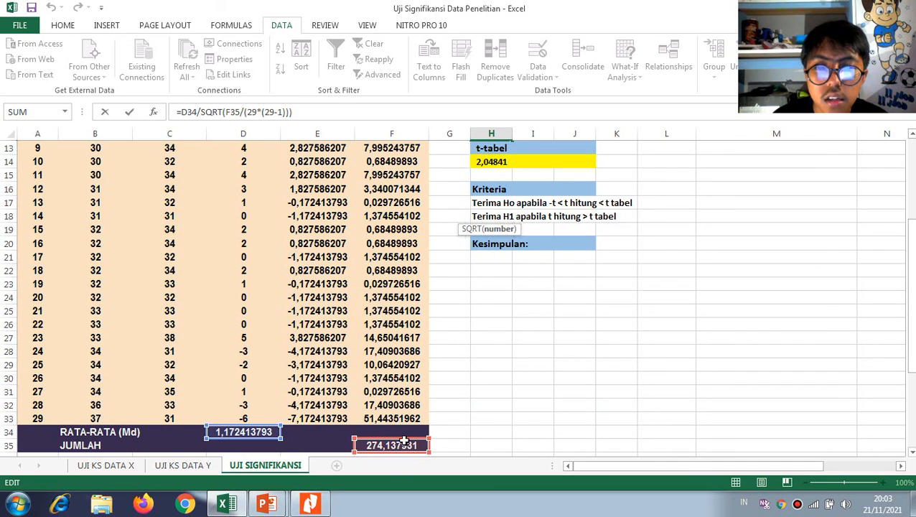
{"action": "scroll", "coordinate": [469, 336], "scroll_direction": "up", "scroll_amount": 2}
{"action": "scroll", "coordinate": [507, 225], "scroll_direction": "up", "scroll_amount": 1}
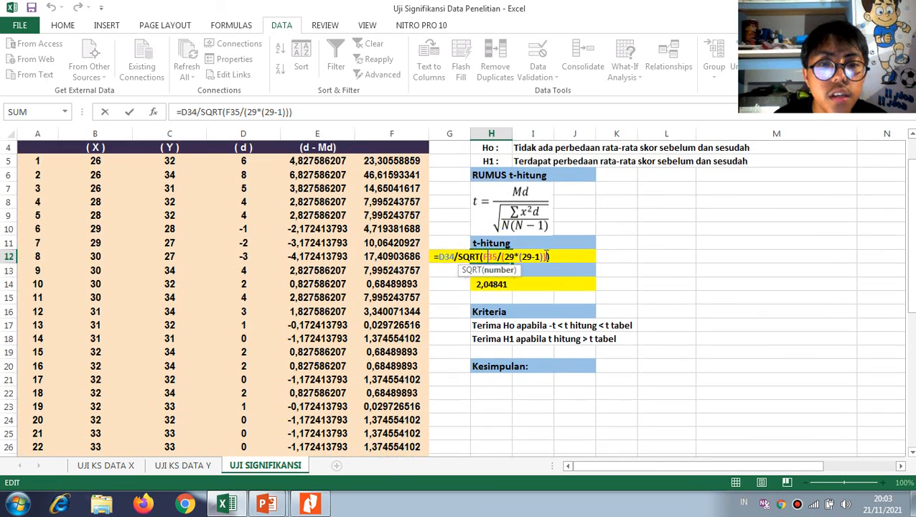
{"action": "scroll", "coordinate": [540, 265], "scroll_direction": "up", "scroll_amount": 1}
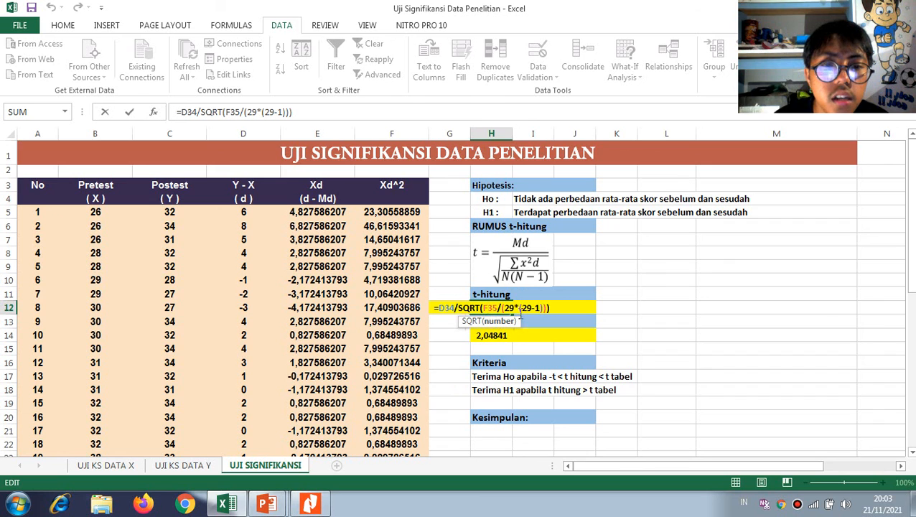
{"action": "scroll", "coordinate": [517, 295], "scroll_direction": "down", "scroll_amount": 4}
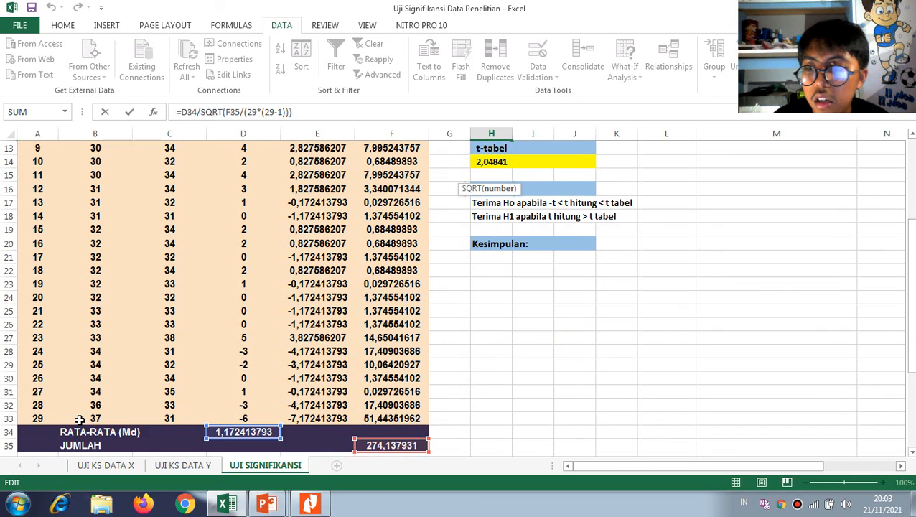
{"action": "scroll", "coordinate": [497, 289], "scroll_direction": "up", "scroll_amount": 2}
{"action": "scroll", "coordinate": [497, 289], "scroll_direction": "up", "scroll_amount": 1}
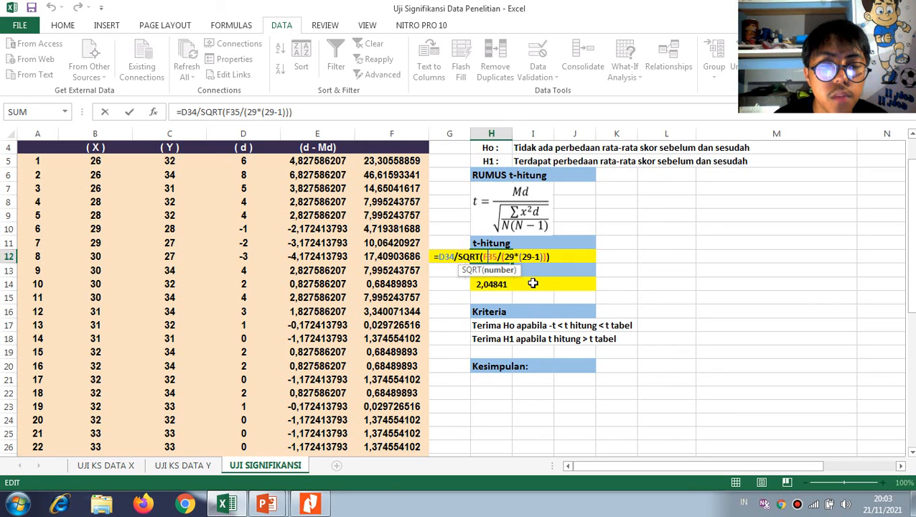
{"action": "key", "text": "Return"}
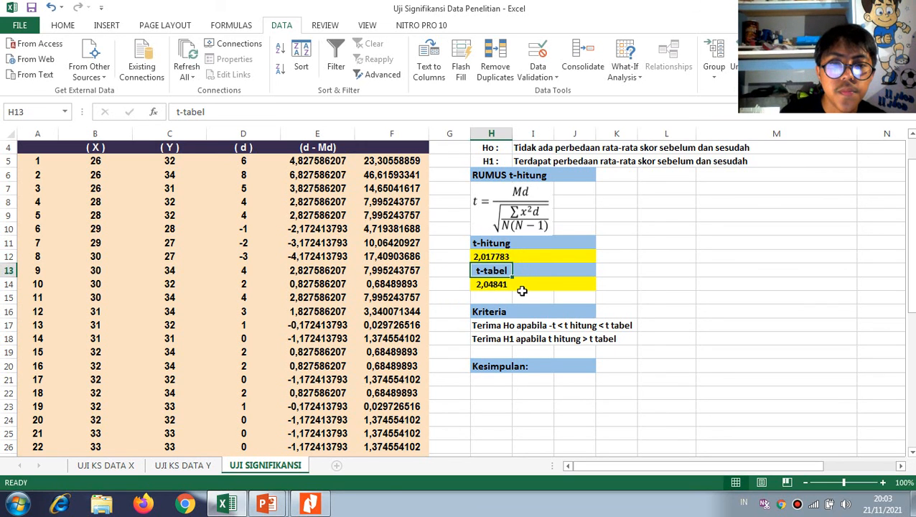
Compare t-hitung in H12 with t-tabel in H14 against the Kriteria and the Ho and H1 hypotheses
{"action": "scroll", "coordinate": [522, 291], "scroll_direction": "down", "scroll_amount": 1}
{"action": "scroll", "coordinate": [517, 316], "scroll_direction": "up", "scroll_amount": 2}
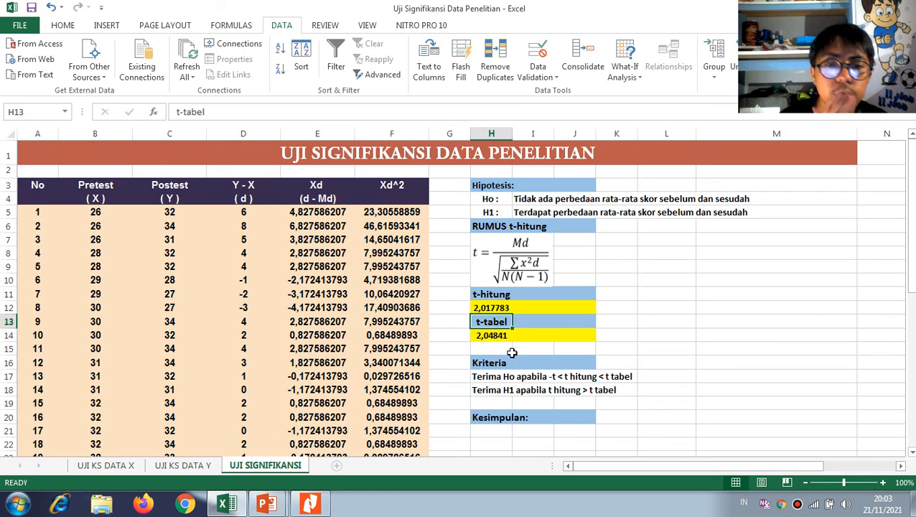
{"action": "scroll", "coordinate": [515, 334], "scroll_direction": "down", "scroll_amount": 4}
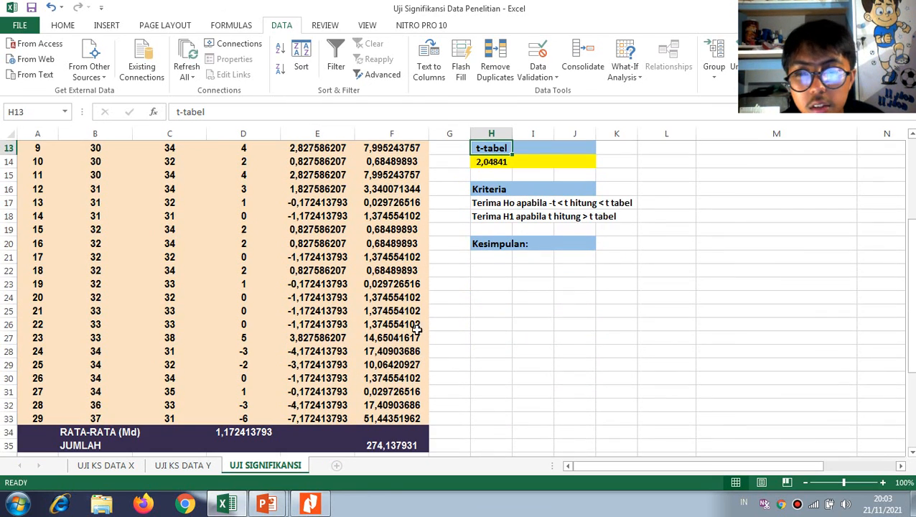
{"action": "scroll", "coordinate": [504, 296], "scroll_direction": "up", "scroll_amount": 2}
{"action": "key", "text": "alt+Tab"}
{"action": "key", "text": "alt+Tab"}
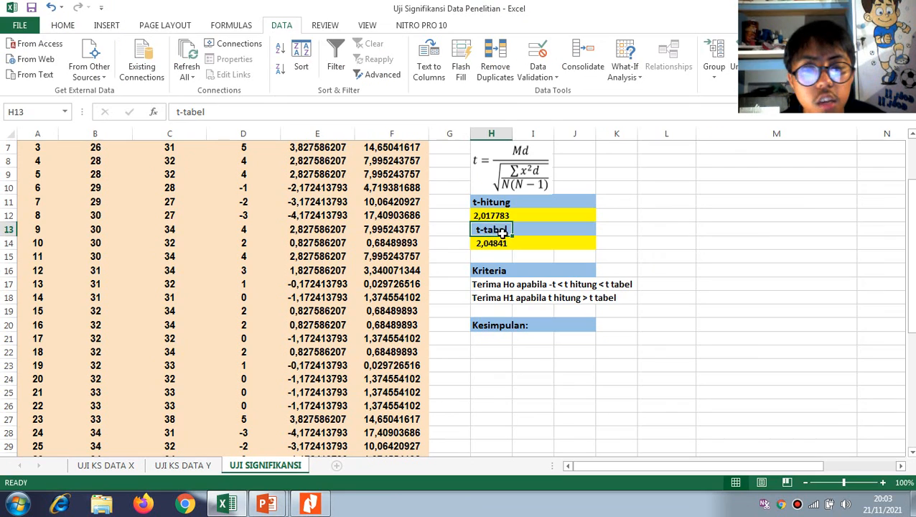
{"action": "left_click", "coordinate": [486, 217]}
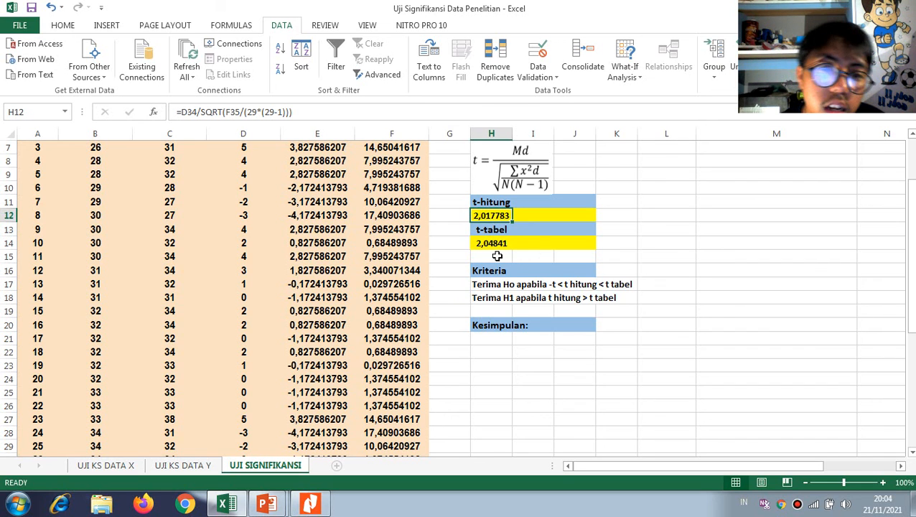
{"action": "scroll", "coordinate": [511, 267], "scroll_direction": "up", "scroll_amount": 2}
{"action": "scroll", "coordinate": [556, 289], "scroll_direction": "down", "scroll_amount": 1}
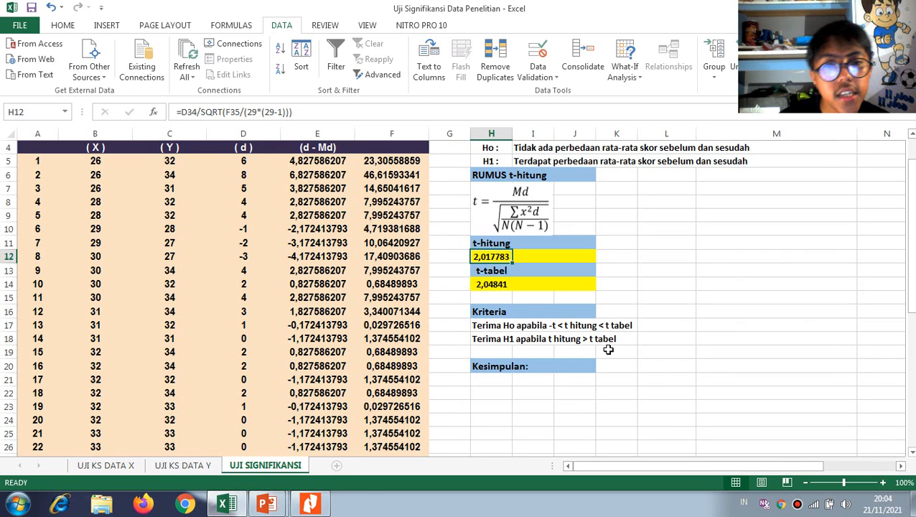
{"action": "scroll", "coordinate": [558, 212], "scroll_direction": "up", "scroll_amount": 1}
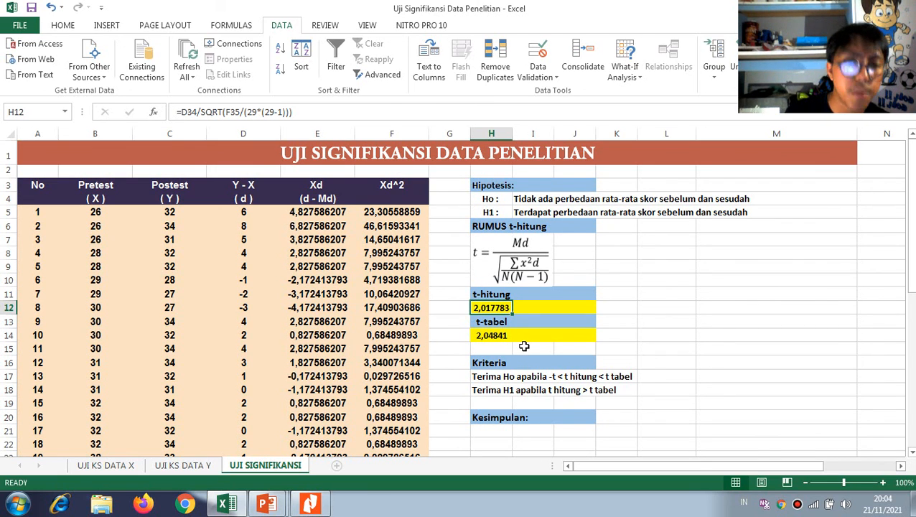
Enter the conclusion "Terima H0 dan tolak H1" in H21 under Kesimpulan, and select the Ho statement in I4
{"action": "scroll", "coordinate": [488, 380], "scroll_direction": "down", "scroll_amount": 1}
{"action": "left_click", "coordinate": [494, 382]}
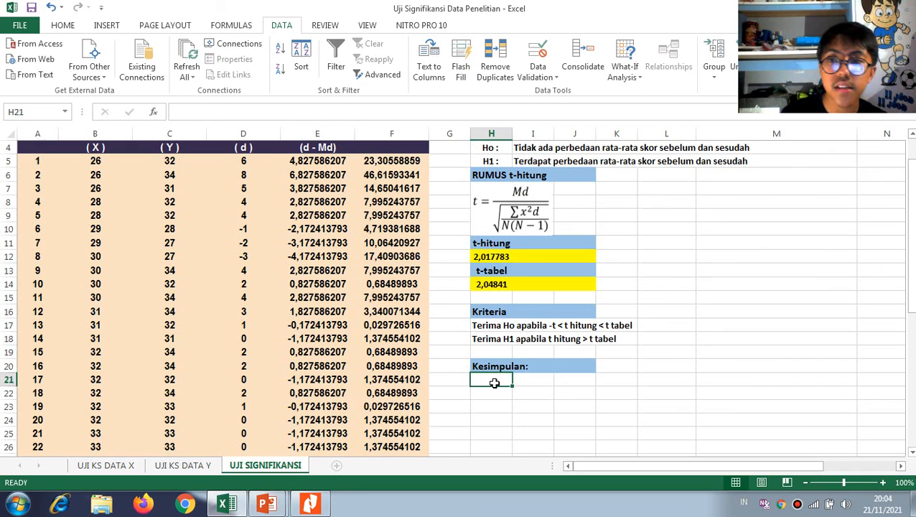
{"action": "type", "text": "Terima H"}
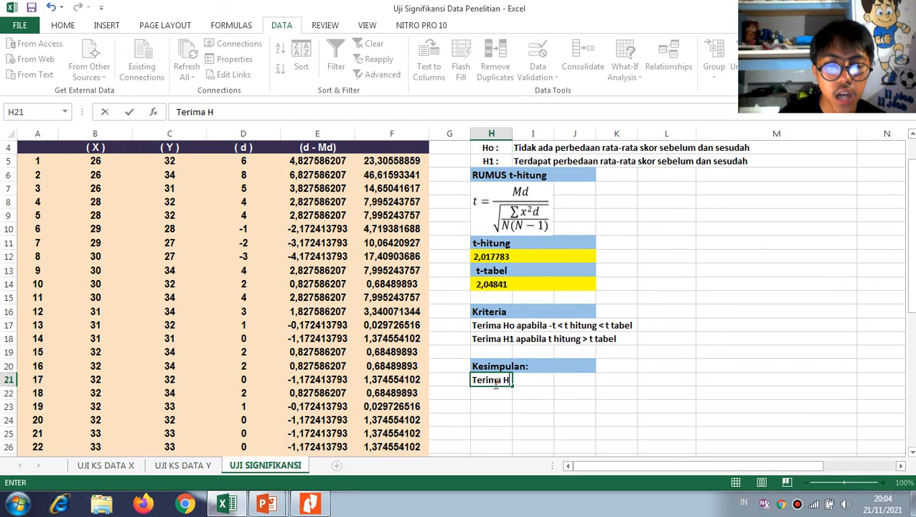
{"action": "type", "text": "0 dan tol"}
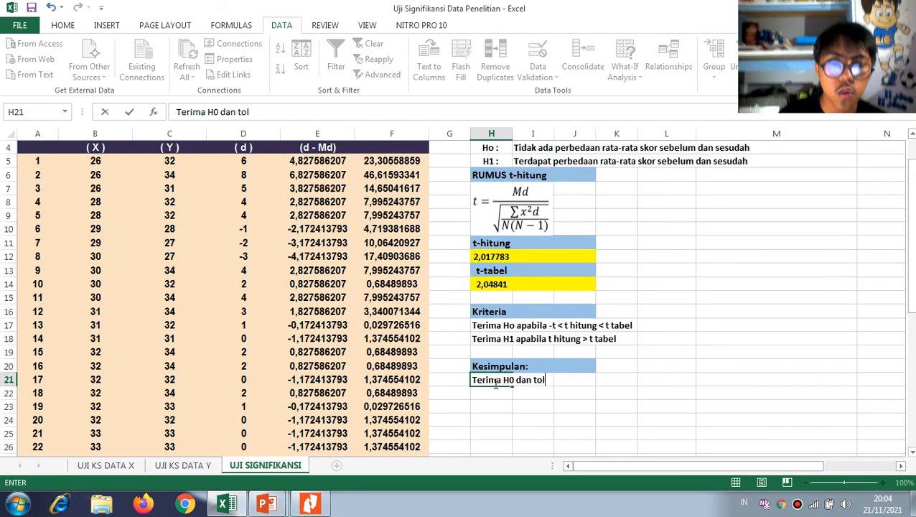
{"action": "type", "text": "ak H1"}
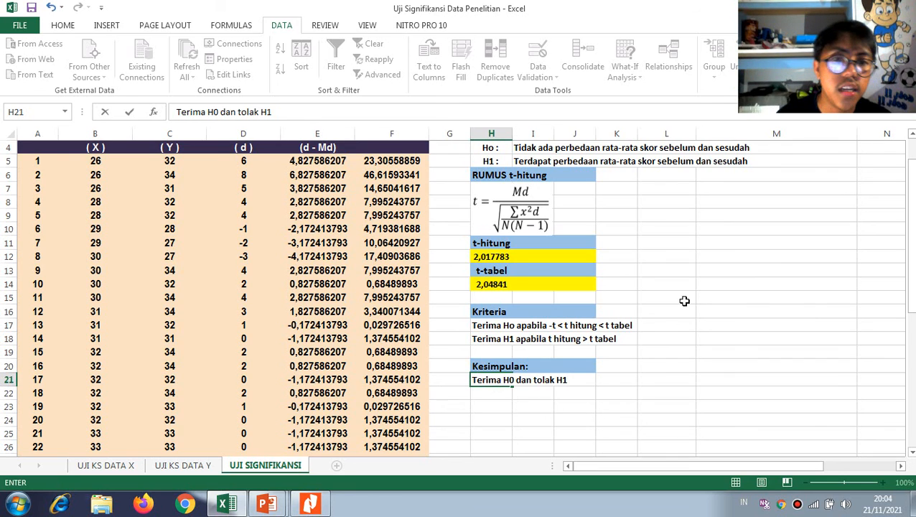
{"action": "left_click", "coordinate": [538, 148]}
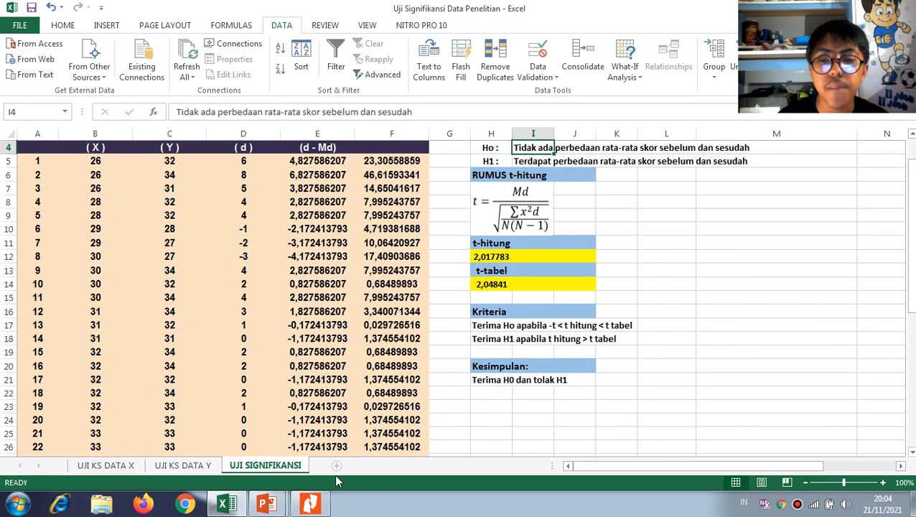
Select H22 below the conclusion, then restore the maximized Excel window to a smaller size and reposition it
{"action": "scroll", "coordinate": [511, 374], "scroll_direction": "down", "scroll_amount": 2}
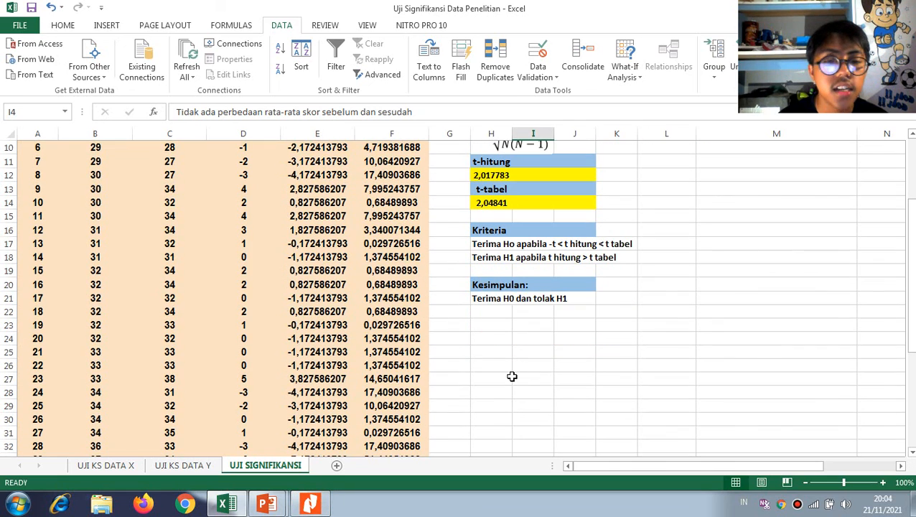
{"action": "left_click", "coordinate": [494, 316]}
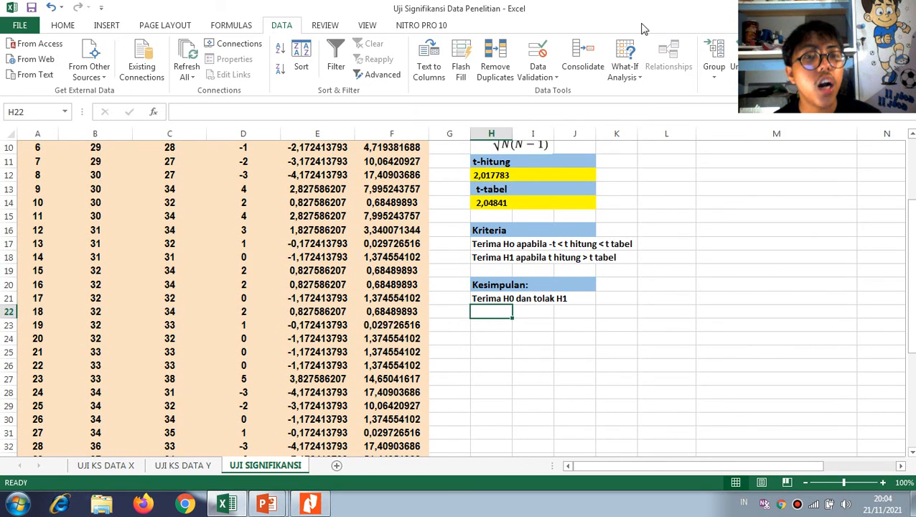
{"action": "double_click", "coordinate": [624, 13]}
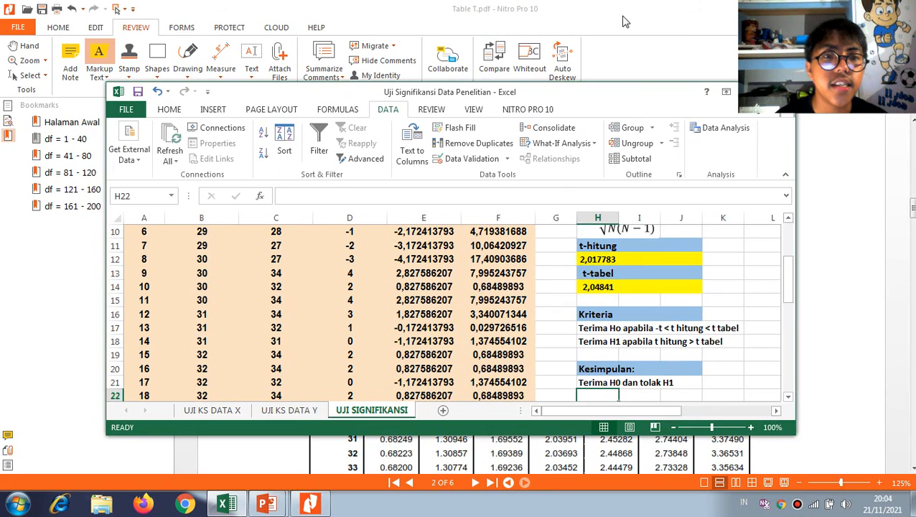
{"action": "left_click_drag", "start_coordinate": [626, 101], "coordinate": [576, 92]}
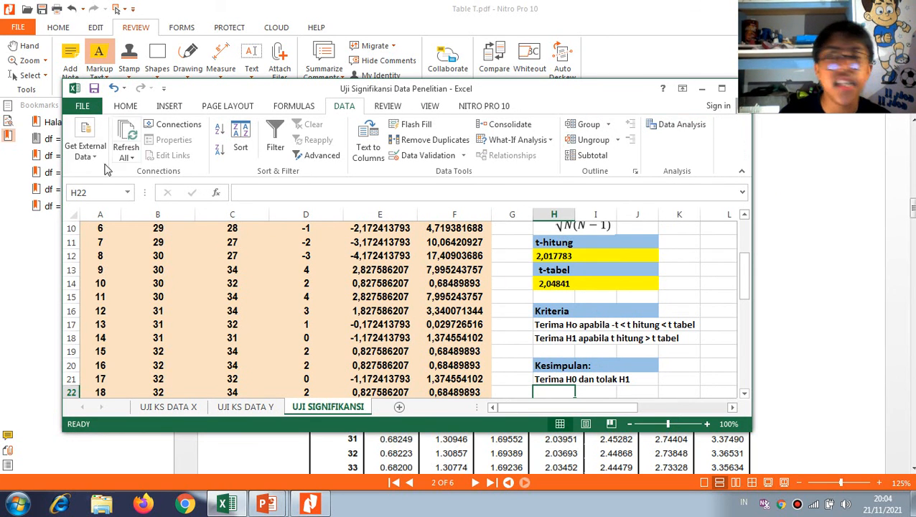
Open the add-ins settings in Excel's options and keep the Analysis ToolPak add-in enabled
{"action": "left_click", "coordinate": [82, 106]}
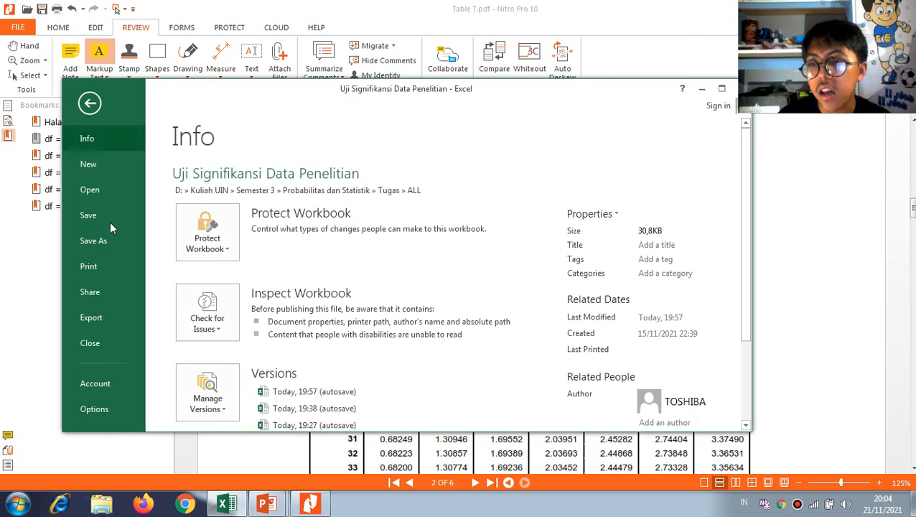
{"action": "left_click", "coordinate": [74, 412]}
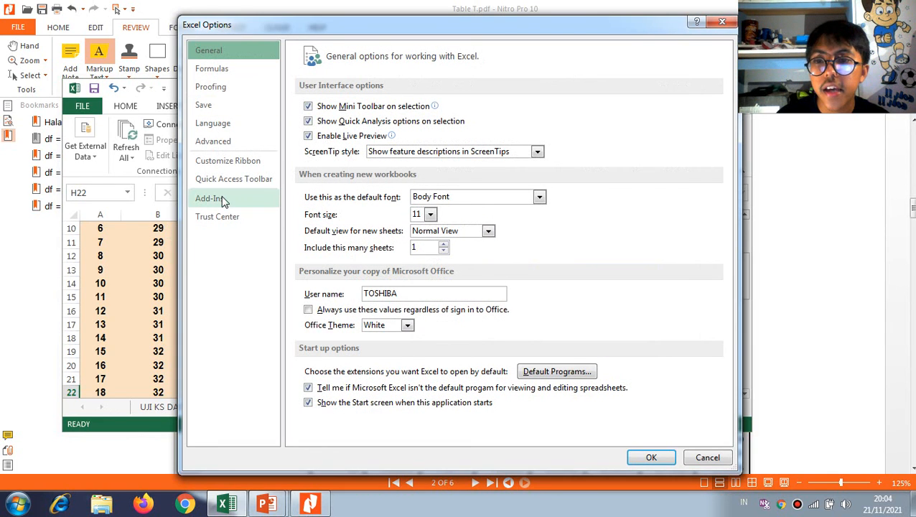
{"action": "left_click", "coordinate": [219, 199]}
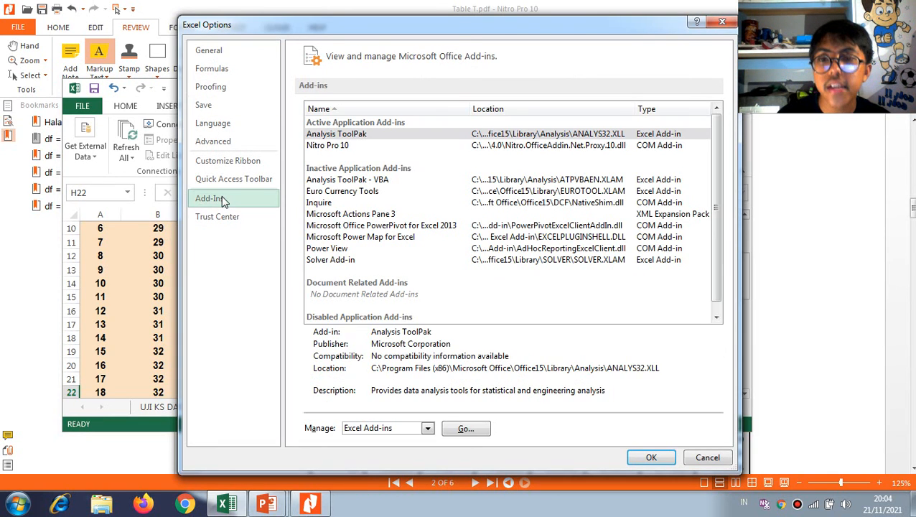
{"action": "left_click", "coordinate": [337, 135]}
{"action": "left_click", "coordinate": [465, 430]}
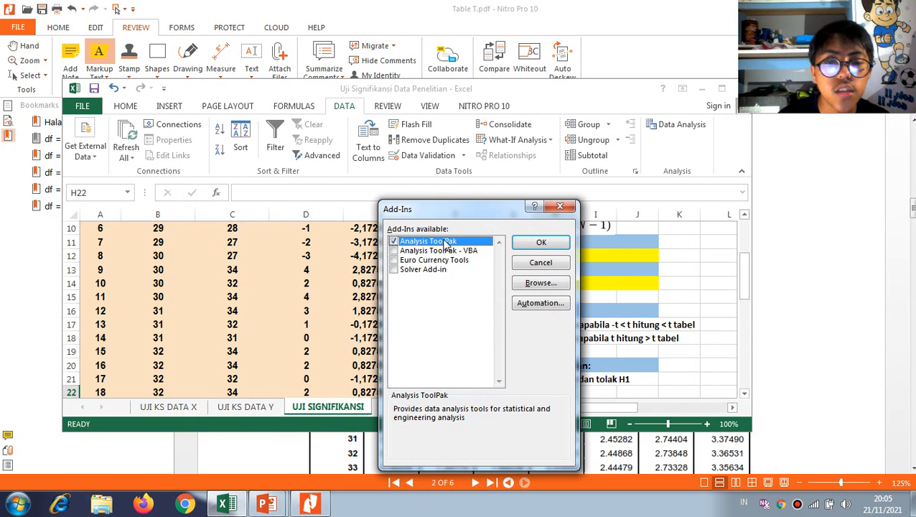
{"action": "left_click", "coordinate": [540, 243]}
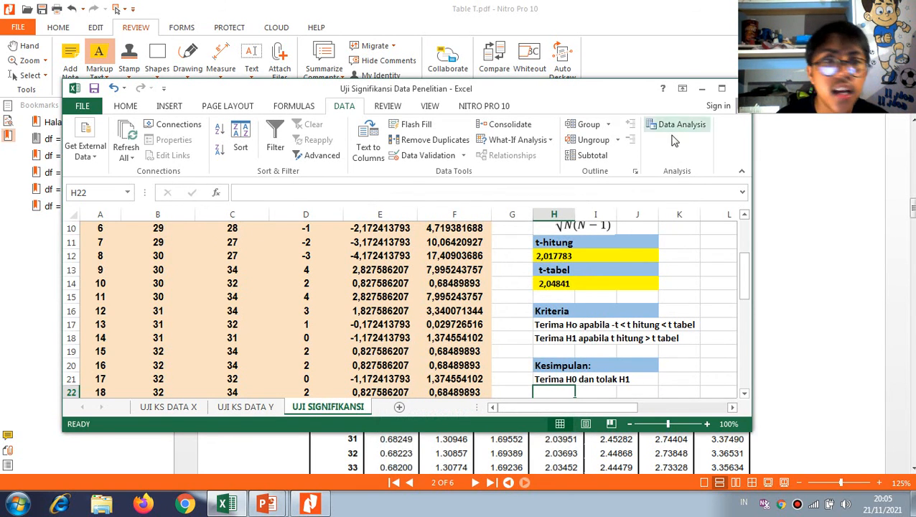
Start the t-Test: Paired Two Sample for Means analysis and set the Variable 1 range to the pretest scores $B$5:$B$33
{"action": "left_click", "coordinate": [681, 131]}
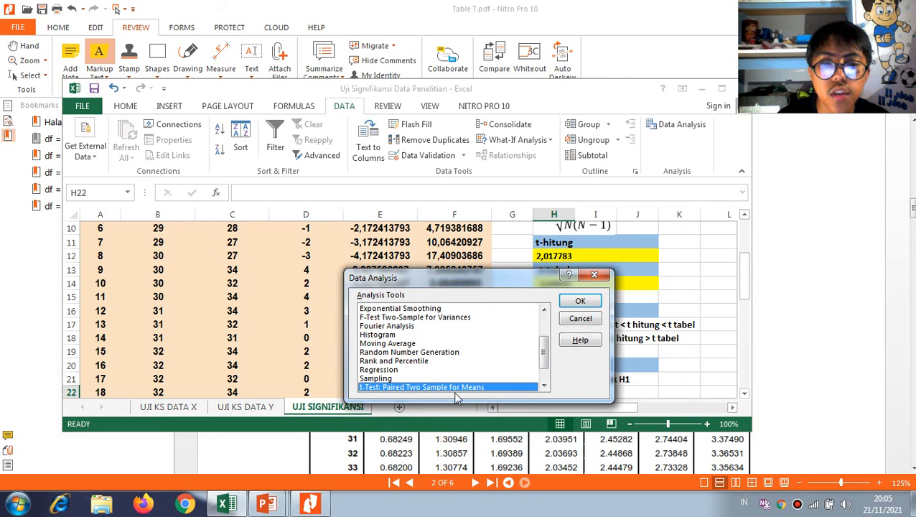
{"action": "left_click", "coordinate": [580, 301]}
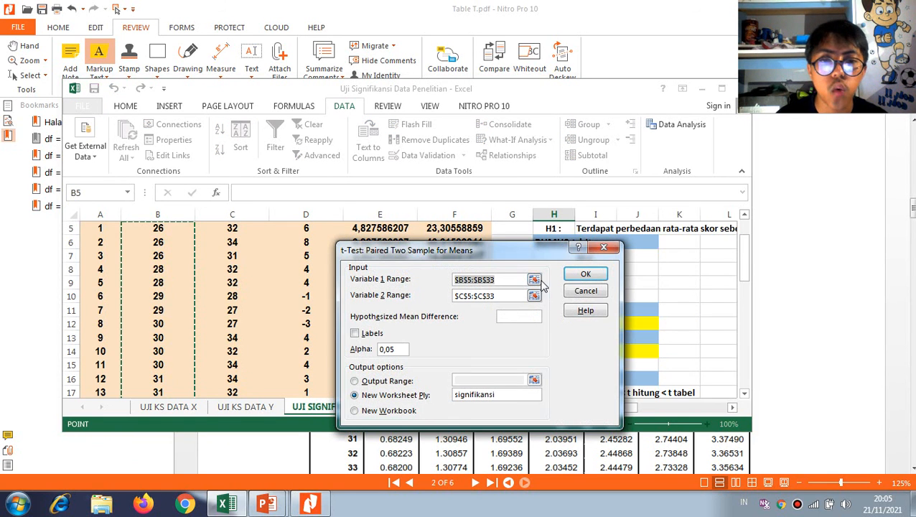
{"action": "left_click", "coordinate": [544, 273]}
{"action": "scroll", "coordinate": [215, 294], "scroll_direction": "up", "scroll_amount": 2}
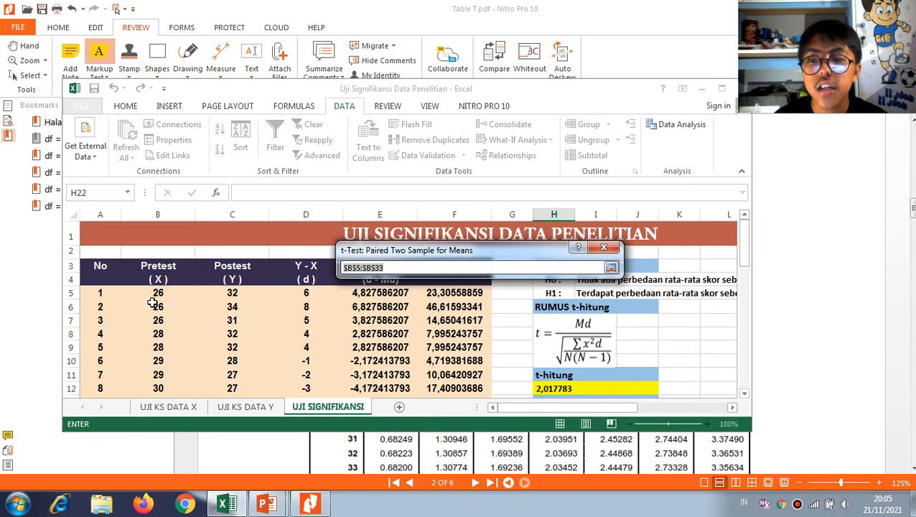
{"action": "left_click", "coordinate": [157, 294]}
{"action": "left_click_drag", "start_coordinate": [157, 294], "coordinate": [164, 376]}
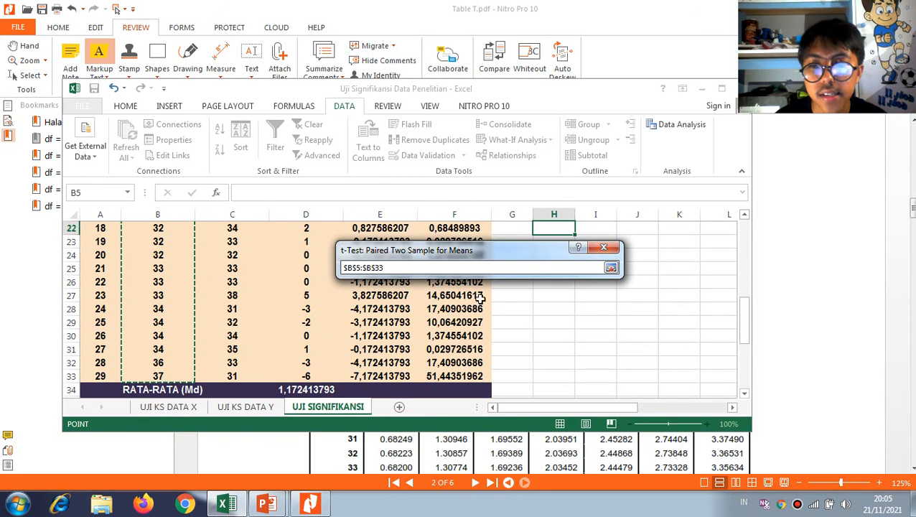
{"action": "left_click", "coordinate": [611, 267]}
Set the Variable 2 range to the posttest scores $C$5:$C$33 and run the t-test into a new worksheet named signifikansi
{"action": "left_click", "coordinate": [585, 277]}
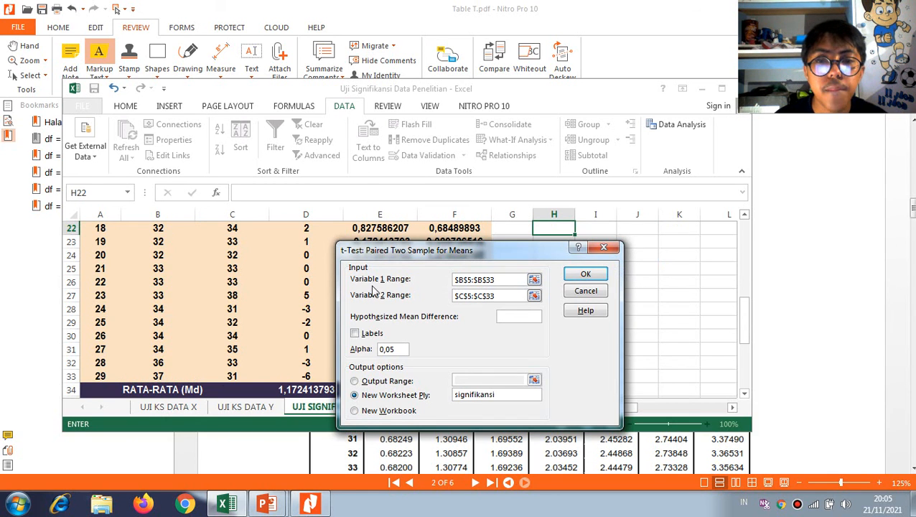
{"action": "scroll", "coordinate": [232, 301], "scroll_direction": "up", "scroll_amount": 7}
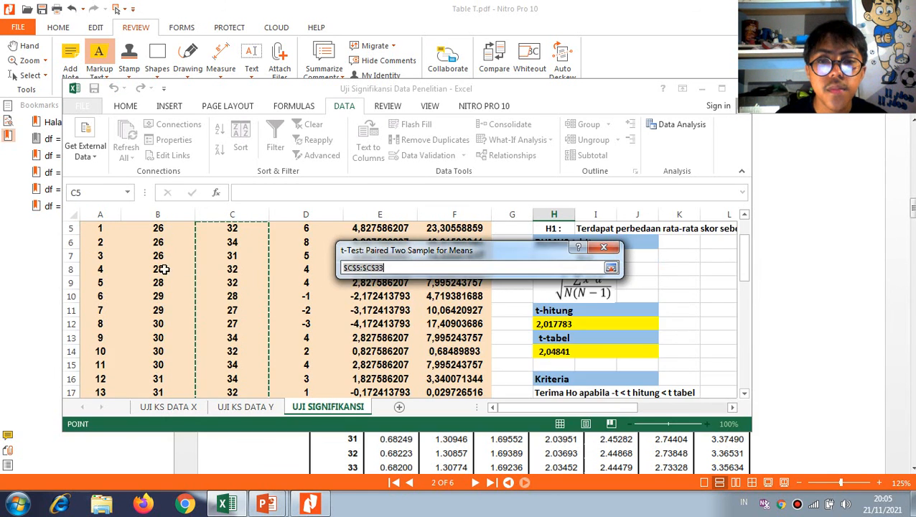
{"action": "left_click_drag", "start_coordinate": [232, 292], "coordinate": [232, 350]}
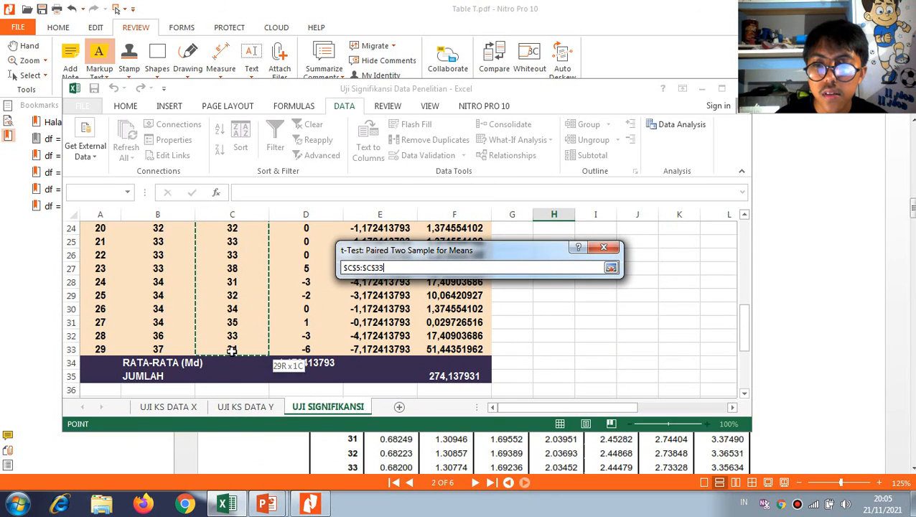
{"action": "left_click", "coordinate": [611, 267]}
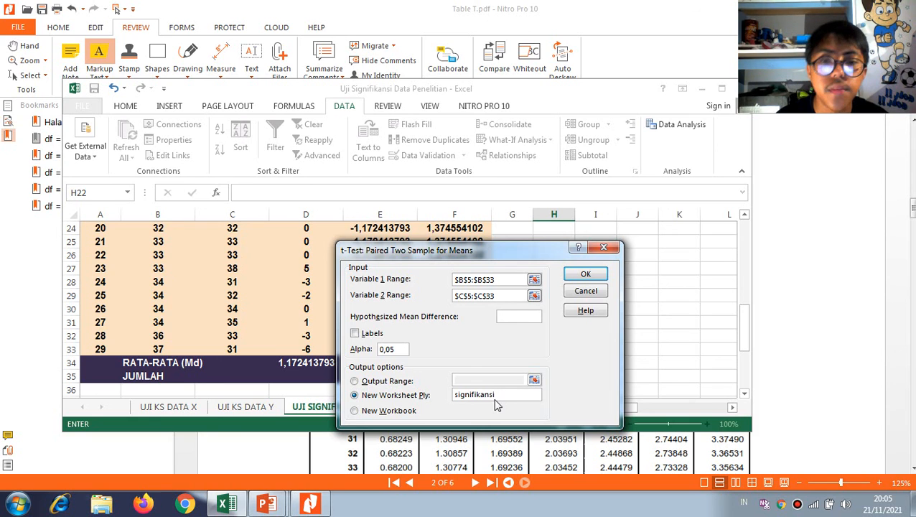
{"action": "left_click", "coordinate": [585, 276]}
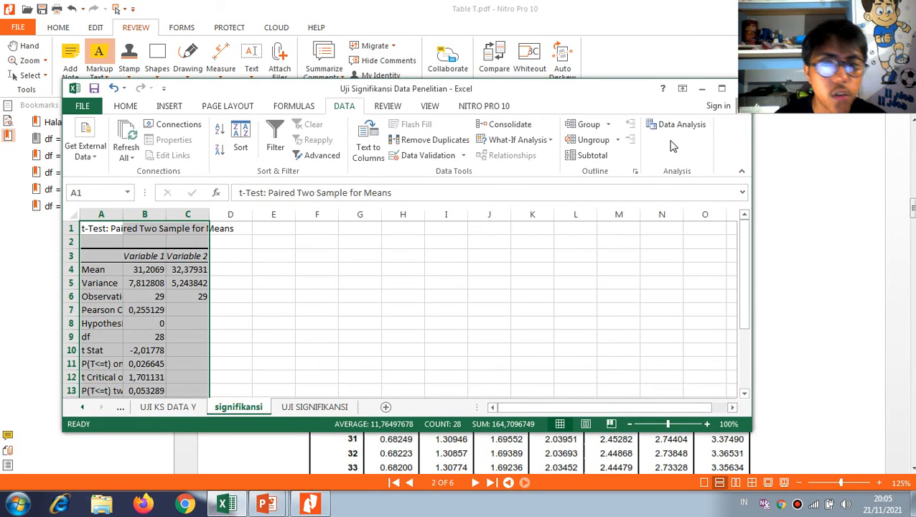
Maximize the workbook window and copy the t-test results table from the signifikansi sheet to M14 on UJI SIGNIFIKANSI
{"action": "left_click", "coordinate": [723, 88]}
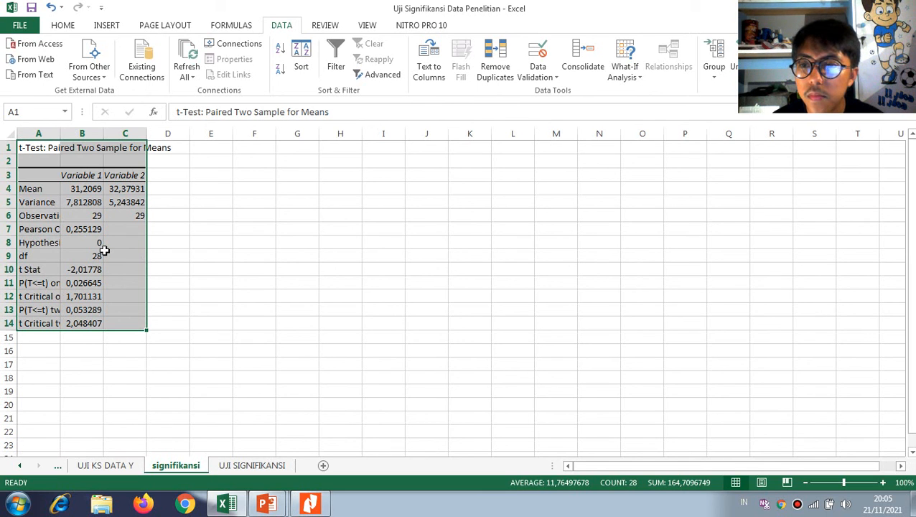
{"action": "key", "text": "ctrl+c"}
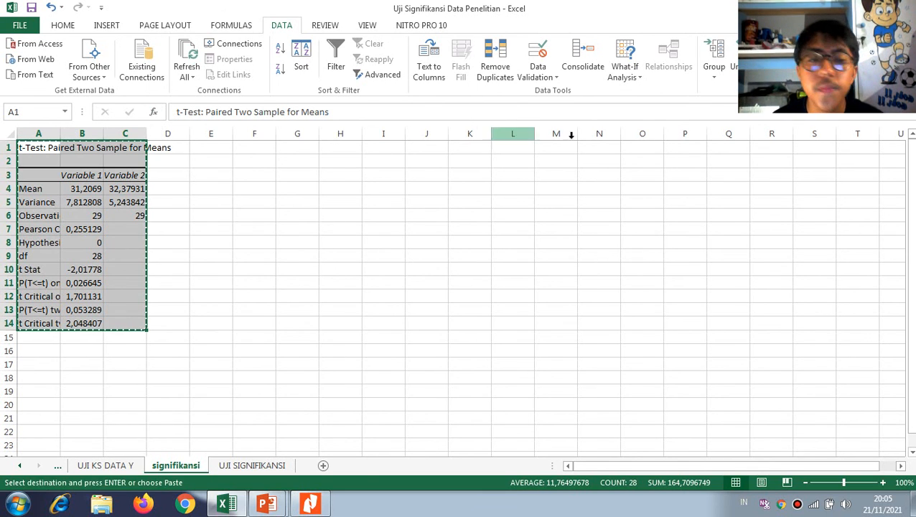
{"action": "left_click", "coordinate": [251, 465]}
{"action": "scroll", "coordinate": [575, 291], "scroll_direction": "up", "scroll_amount": 6}
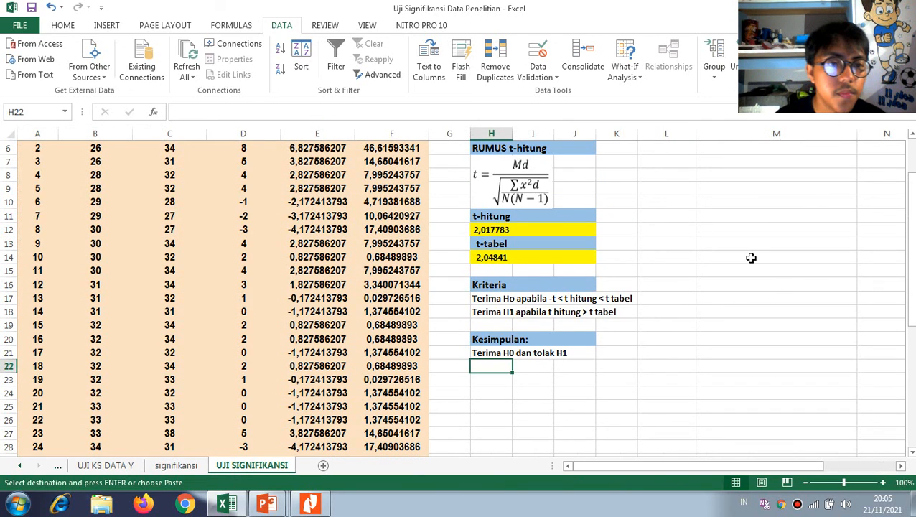
{"action": "left_click", "coordinate": [746, 257]}
{"action": "key", "text": "ctrl+v"}
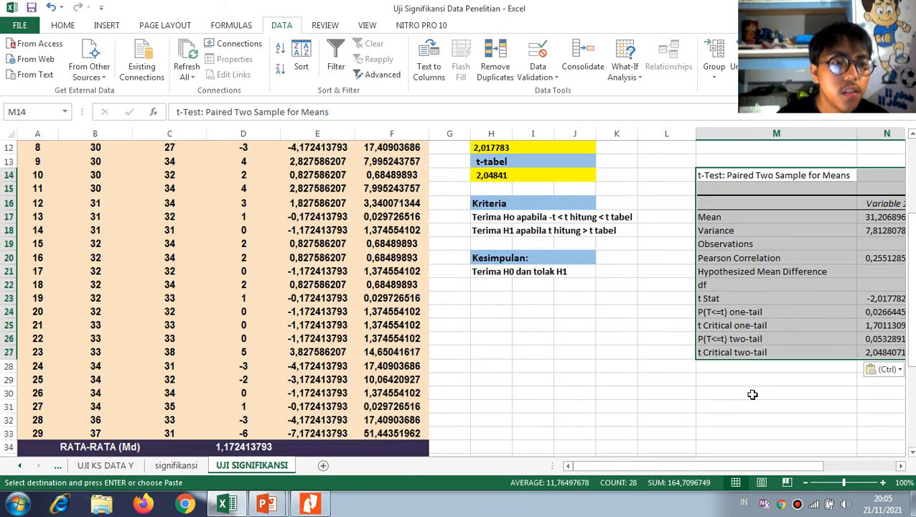
Examine df, t Stat and t Critical two-tail in the pasted results against the manual t-hitung, t-tabel and Kriteria cells
{"action": "scroll", "coordinate": [711, 359], "scroll_direction": "down", "scroll_amount": 2}
{"action": "left_click_drag", "start_coordinate": [710, 465], "coordinate": [762, 464]}
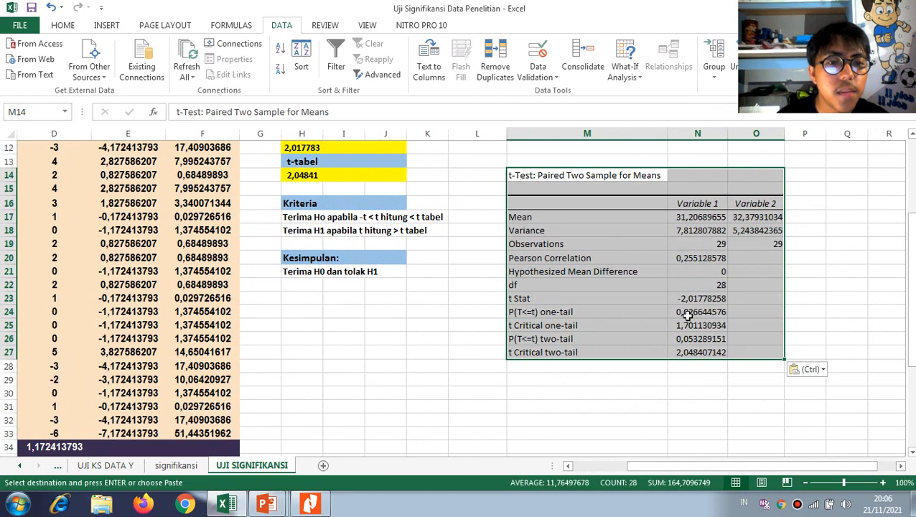
{"action": "scroll", "coordinate": [443, 275], "scroll_direction": "up", "scroll_amount": 1}
{"action": "left_click", "coordinate": [520, 326]}
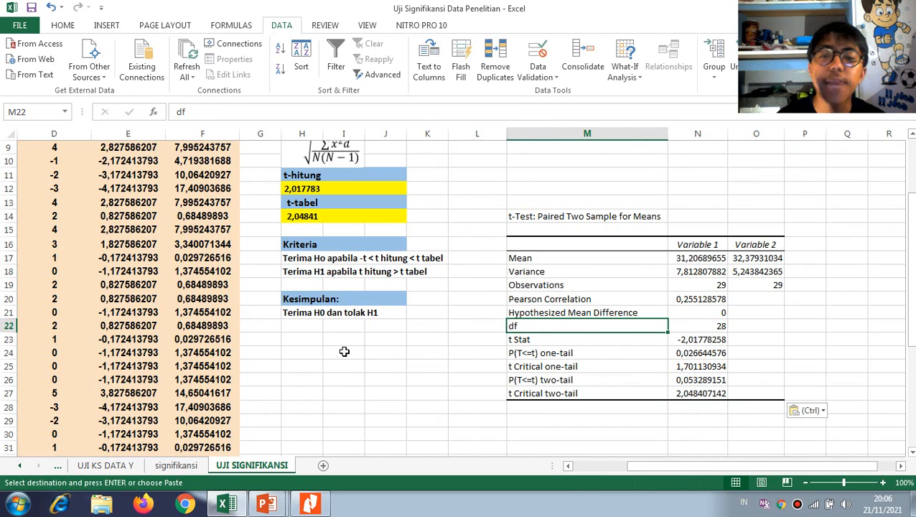
{"action": "left_click", "coordinate": [716, 327]}
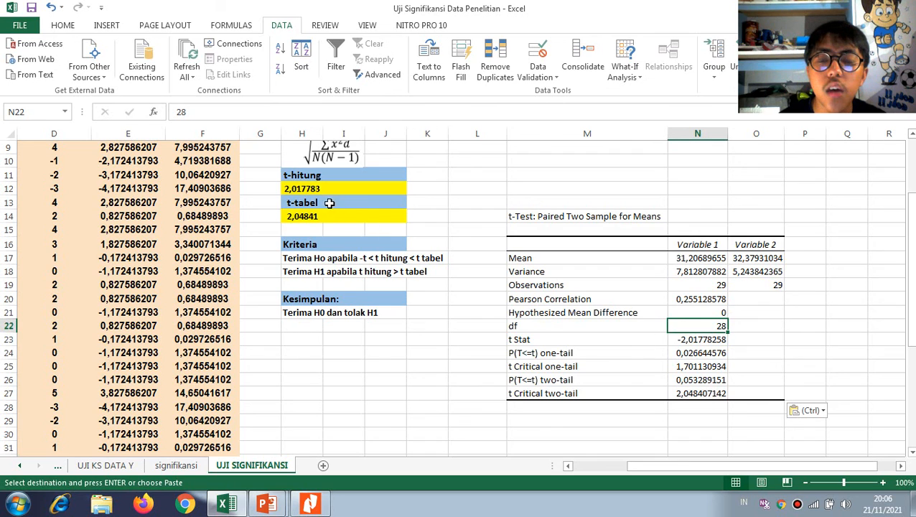
{"action": "left_click", "coordinate": [546, 340]}
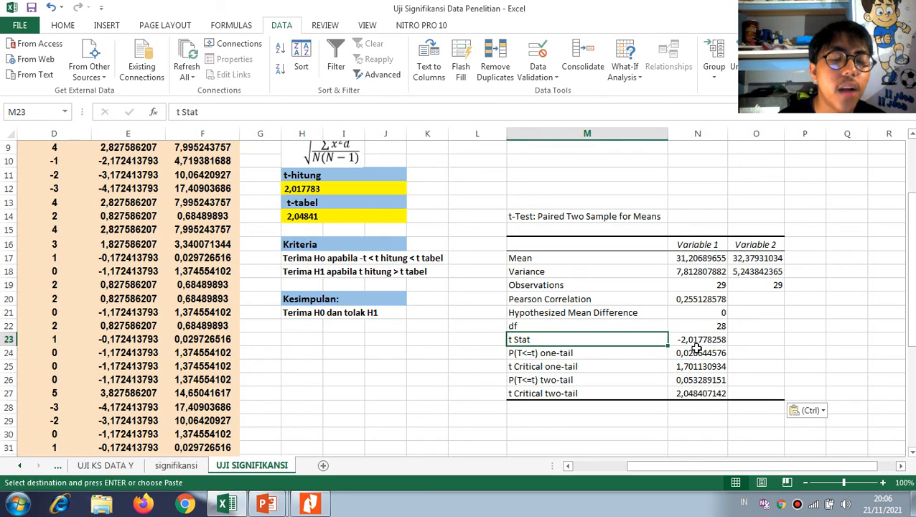
{"action": "left_click", "coordinate": [305, 188]}
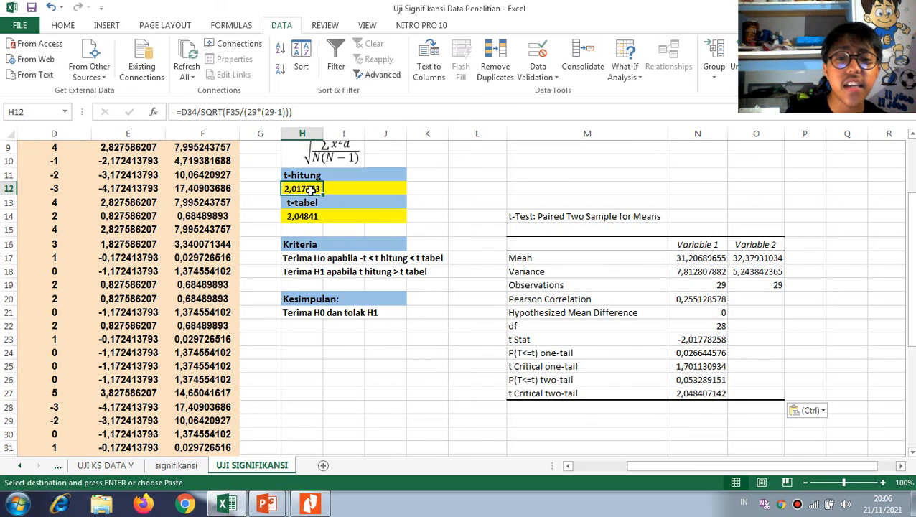
{"action": "left_click", "coordinate": [679, 342]}
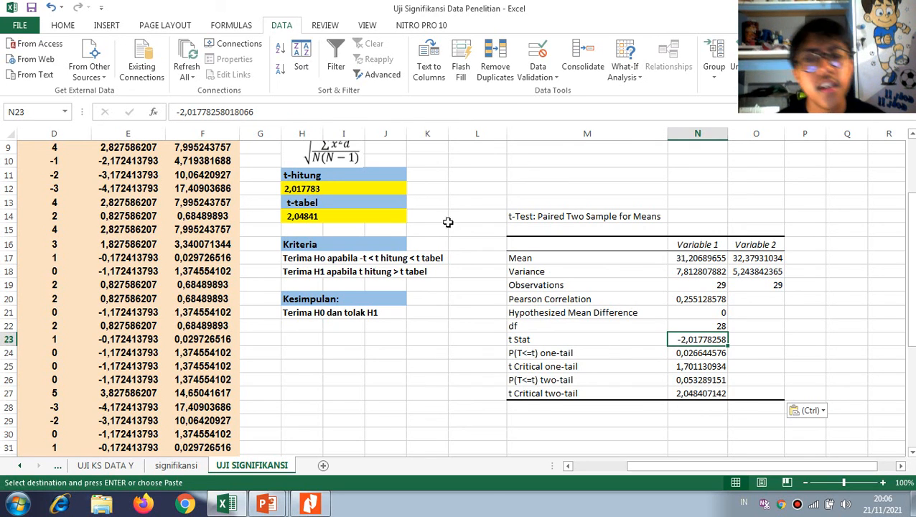
{"action": "left_click", "coordinate": [368, 259]}
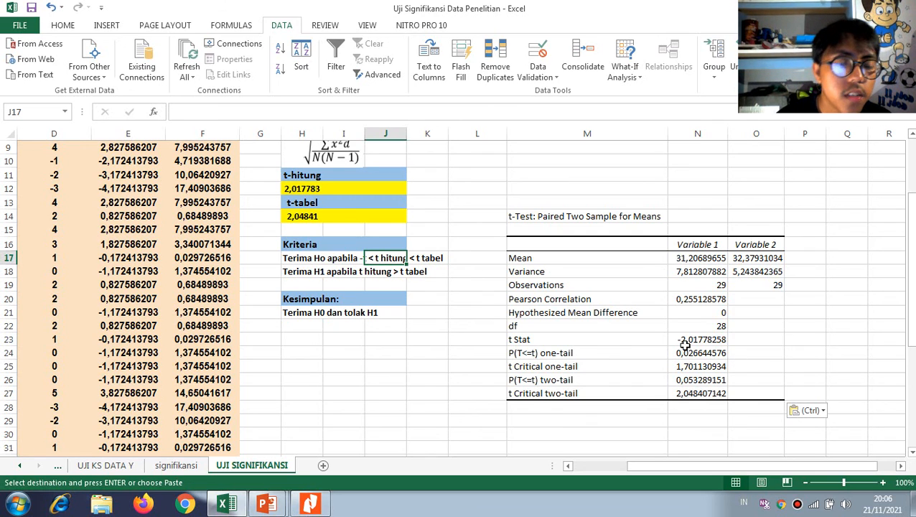
{"action": "left_click", "coordinate": [710, 393]}
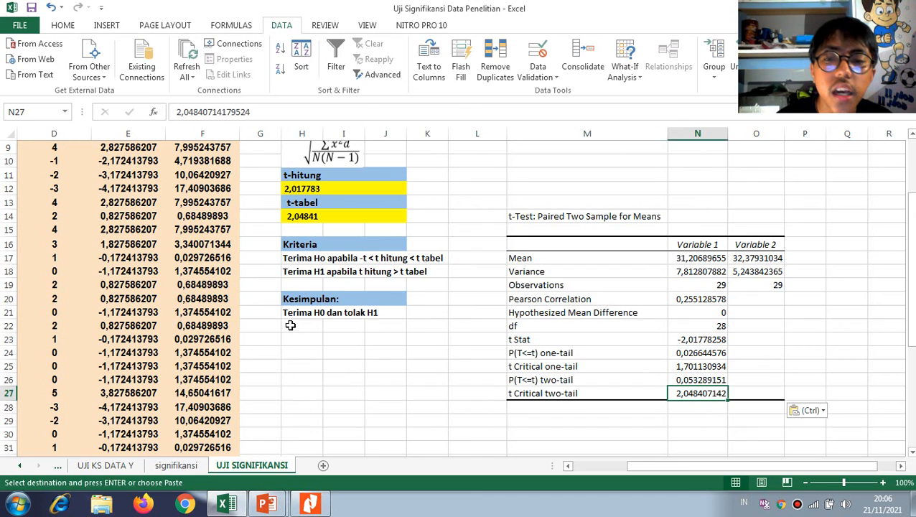
{"action": "left_click", "coordinate": [300, 219]}
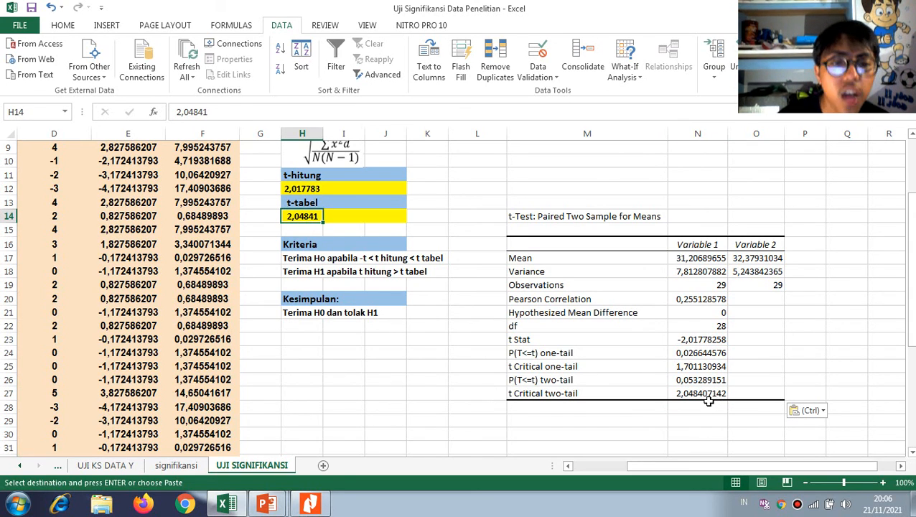
{"action": "left_click", "coordinate": [702, 343]}
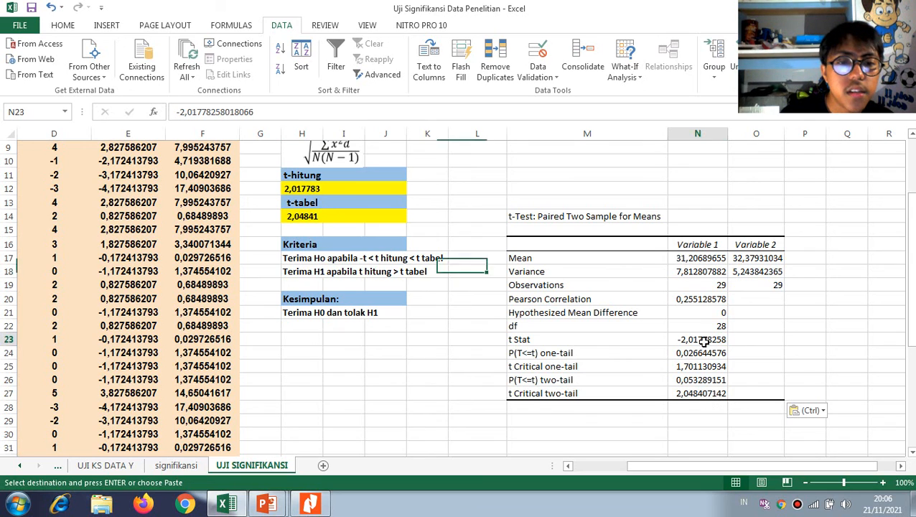
{"action": "left_click", "coordinate": [703, 325]}
{"action": "double_click", "coordinate": [704, 327]}
{"action": "left_click_drag", "start_coordinate": [708, 329], "coordinate": [725, 331]}
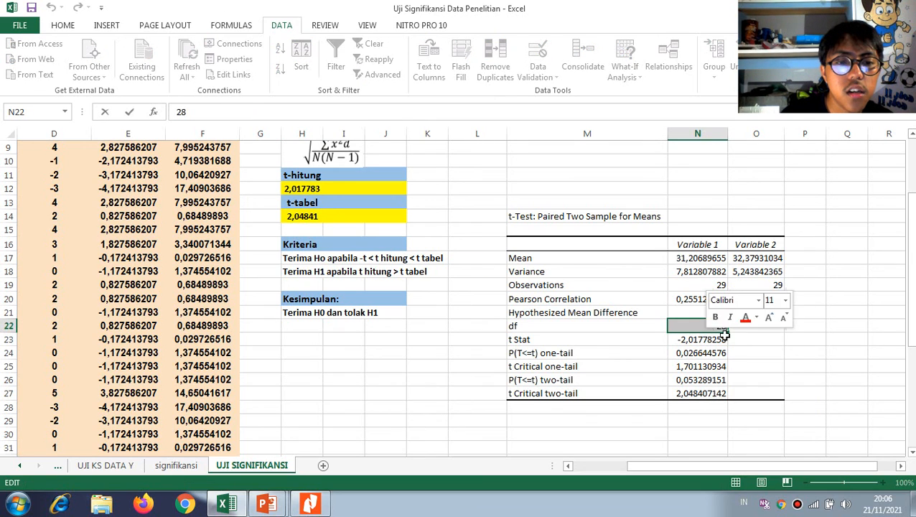
{"action": "left_click", "coordinate": [732, 340]}
Fill the df, t Stat and t Critical two-tail values in N22, N23 and N27 with yellow
{"action": "left_click", "coordinate": [719, 328]}
{"action": "left_click", "coordinate": [62, 27]}
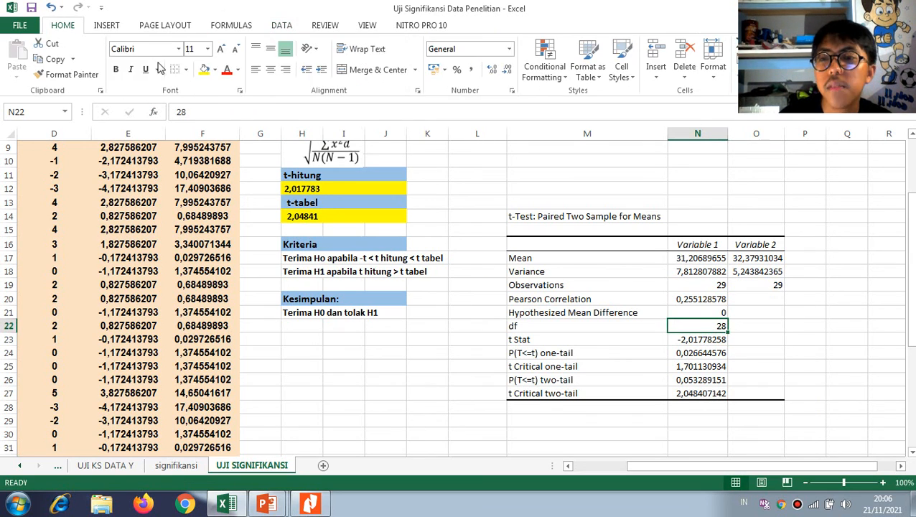
{"action": "left_click", "coordinate": [205, 70]}
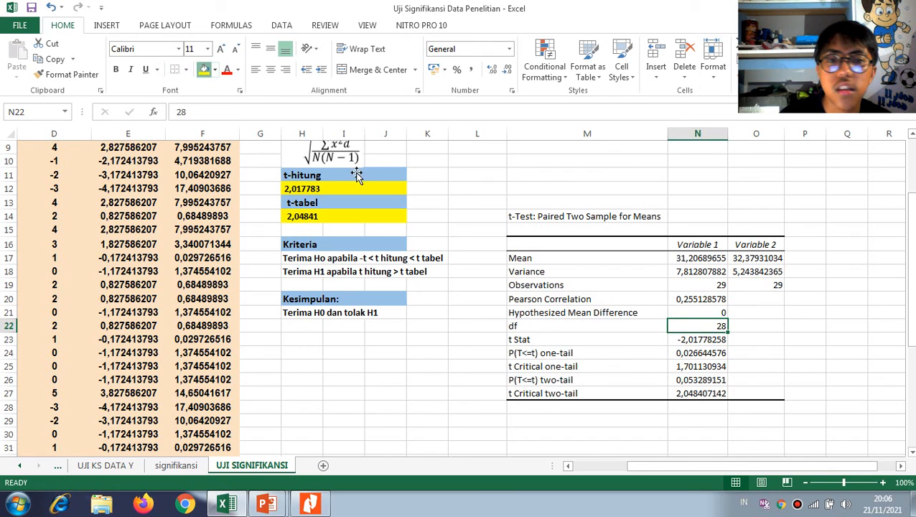
{"action": "left_click", "coordinate": [684, 340]}
{"action": "left_click", "coordinate": [206, 72]}
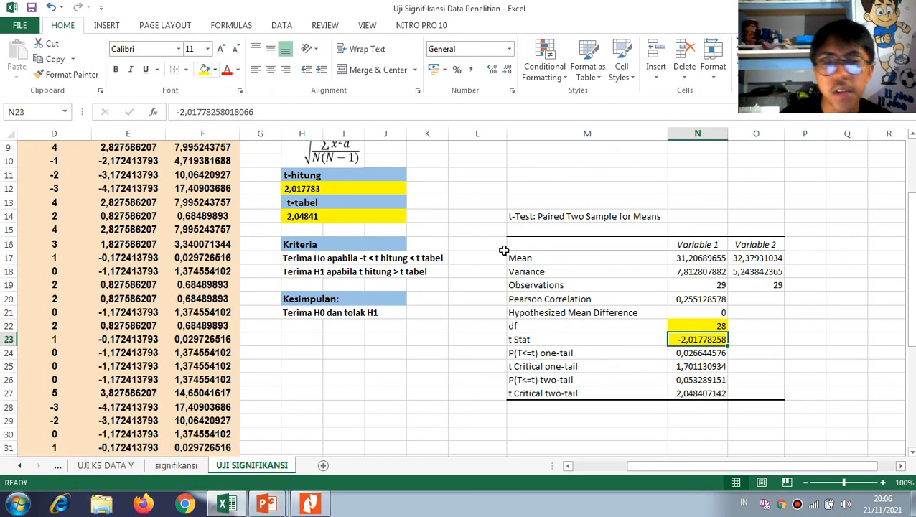
{"action": "left_click", "coordinate": [699, 394]}
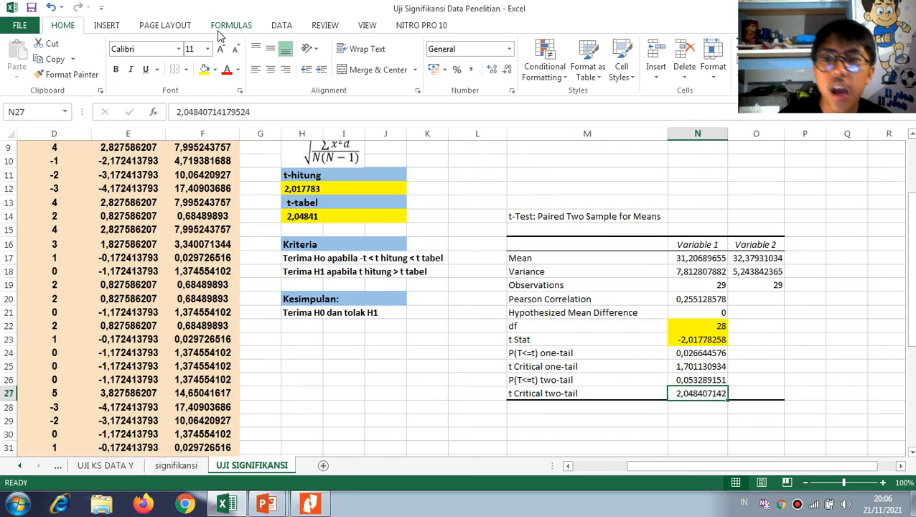
{"action": "left_click", "coordinate": [205, 69]}
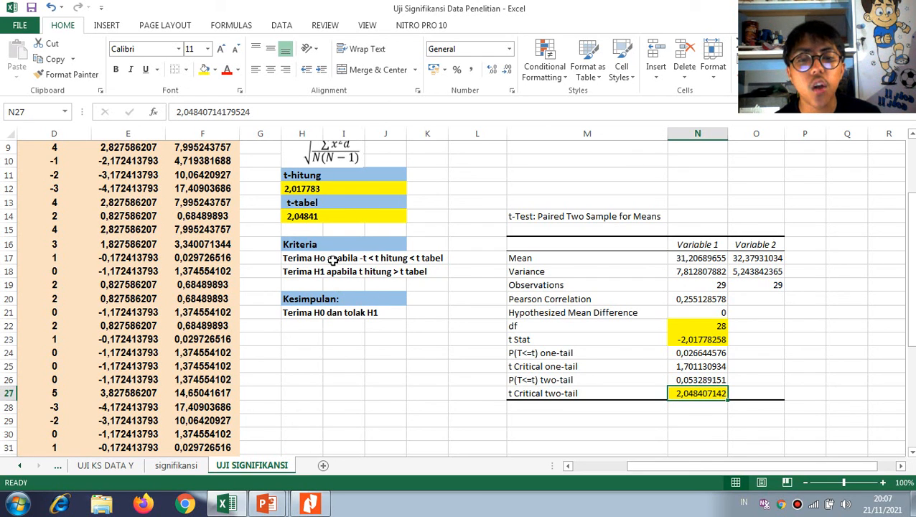
{"action": "scroll", "coordinate": [396, 280], "scroll_direction": "up", "scroll_amount": 3}
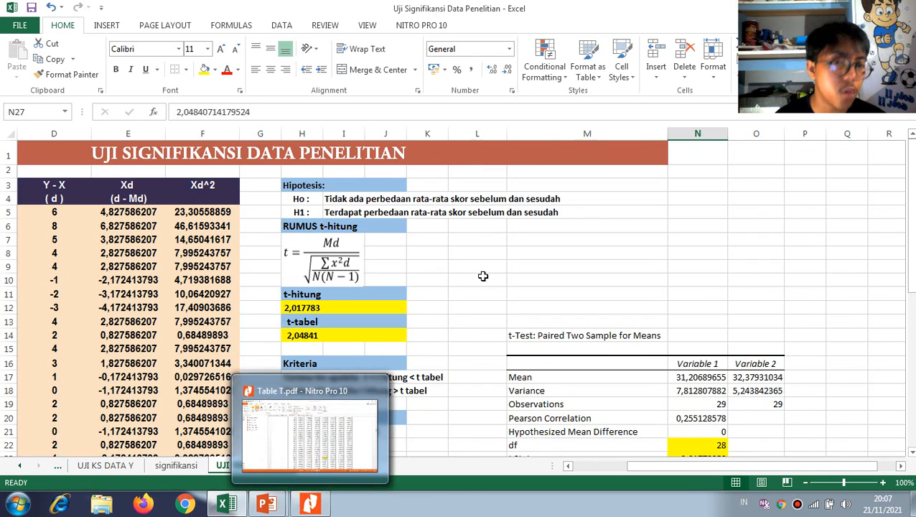
Examine the Mean and Variance values of Variable 1 and Variable 2 in the pasted t-test results
{"action": "scroll", "coordinate": [545, 309], "scroll_direction": "down", "scroll_amount": 3}
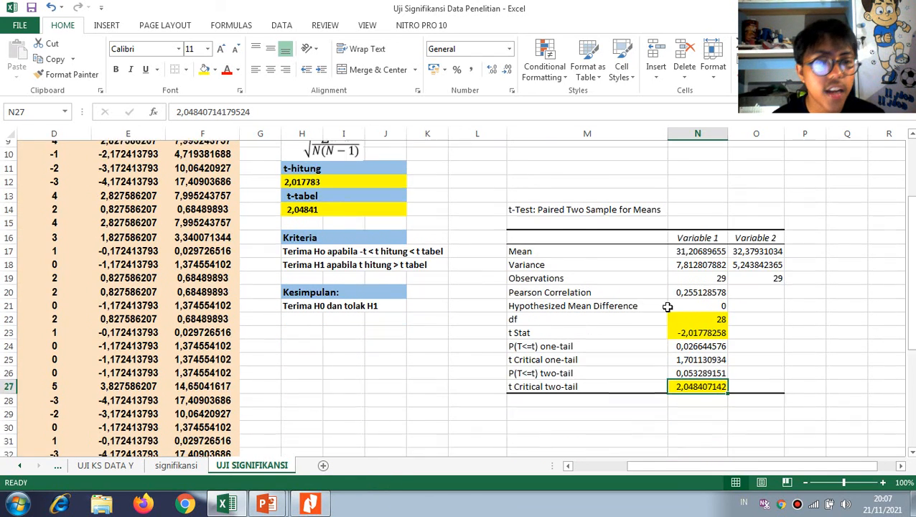
{"action": "left_click_drag", "start_coordinate": [703, 245], "coordinate": [757, 248]}
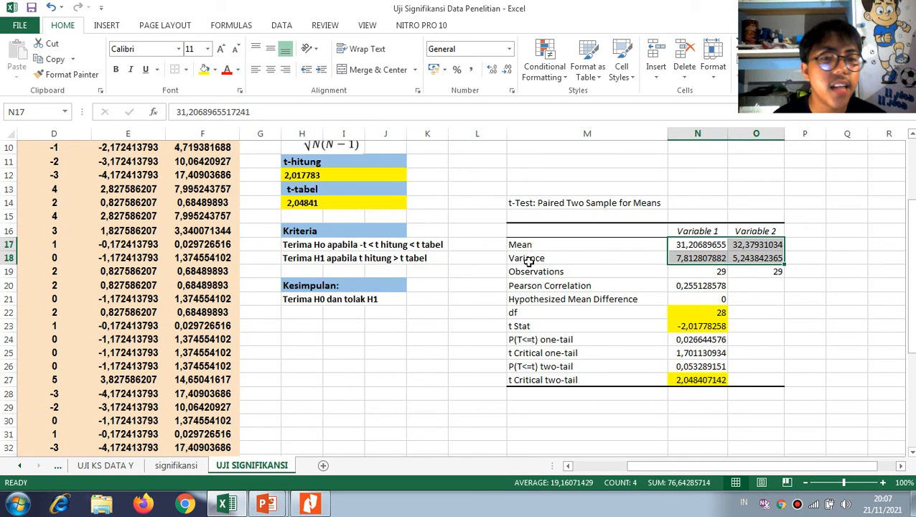
{"action": "left_click", "coordinate": [684, 247]}
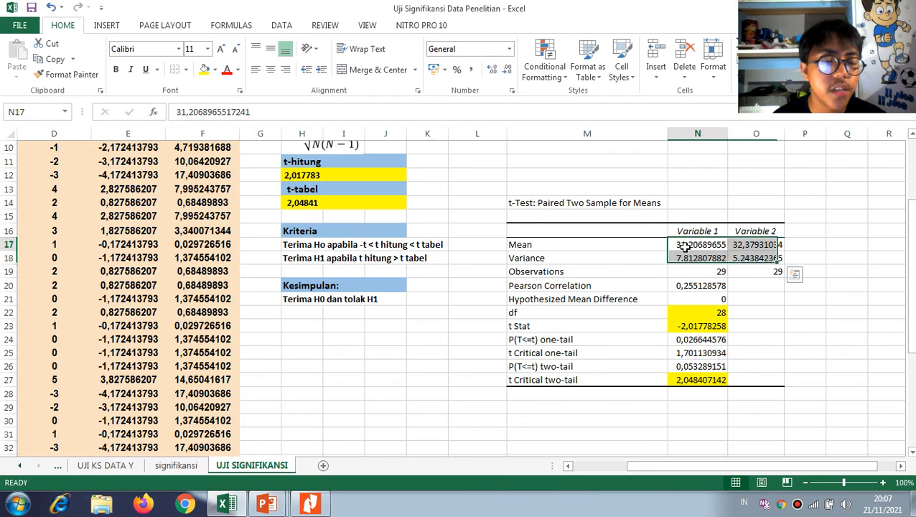
{"action": "left_click", "coordinate": [758, 246]}
{"action": "left_click", "coordinate": [722, 245]}
{"action": "left_click", "coordinate": [732, 244]}
{"action": "left_click", "coordinate": [722, 245]}
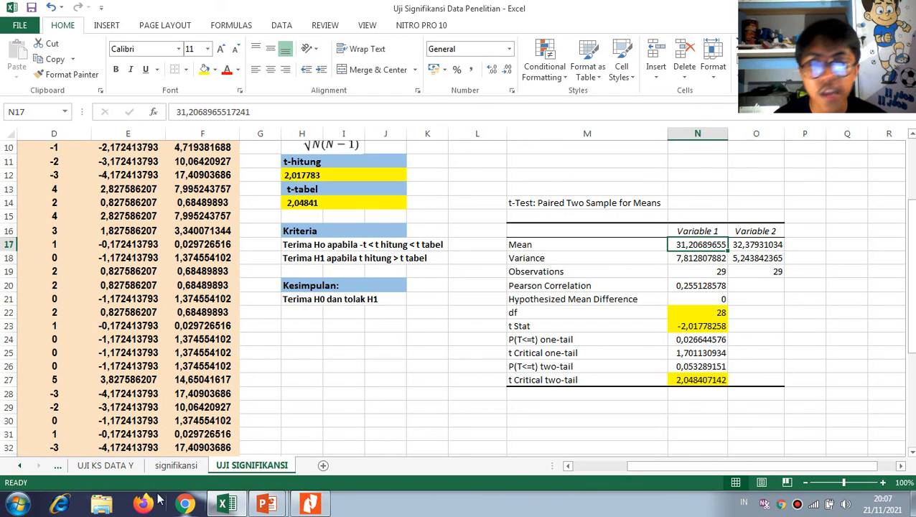
Check the RATA-RATA values on the UJI KS DATA X and UJI KS DATA Y sheets against the t-test means
{"action": "left_click", "coordinate": [100, 467]}
{"action": "left_click", "coordinate": [58, 468]}
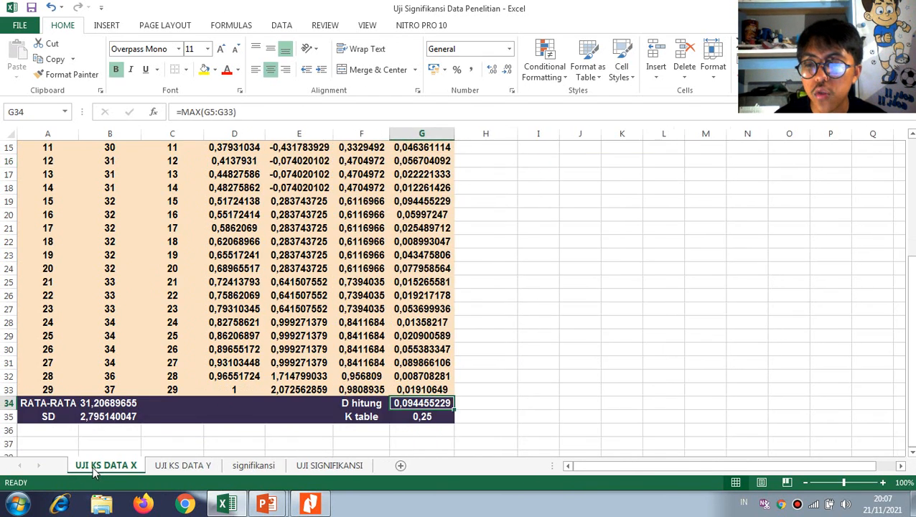
{"action": "left_click", "coordinate": [183, 465]}
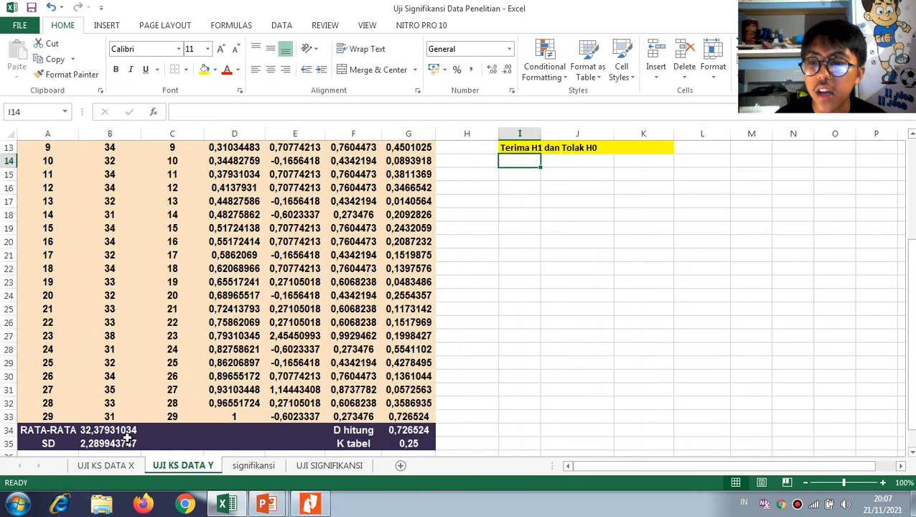
{"action": "scroll", "coordinate": [357, 438], "scroll_direction": "up", "scroll_amount": 3}
{"action": "left_click", "coordinate": [347, 468]}
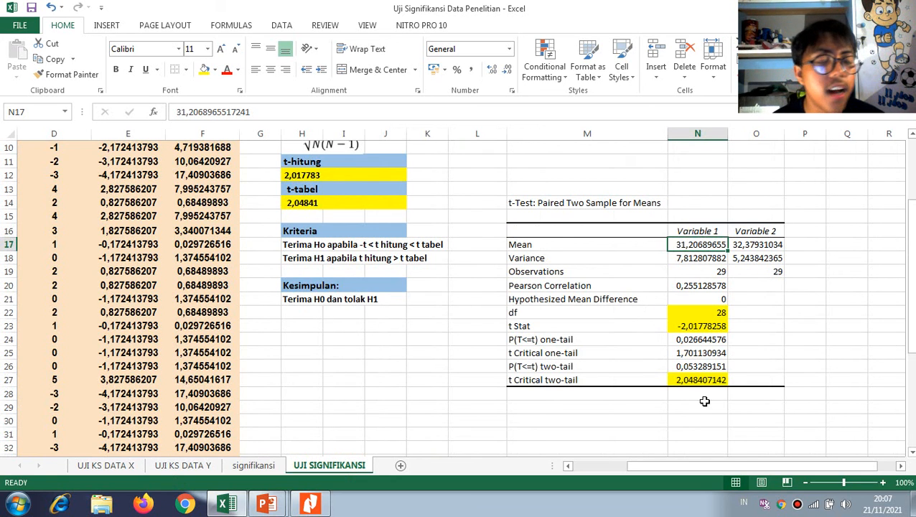
Switch to Nitro Pro and compare the Kelompok Kontrol t and df in the source PDF's Paired Samples Test with the Excel results
{"action": "left_click_drag", "start_coordinate": [761, 464], "coordinate": [580, 478]}
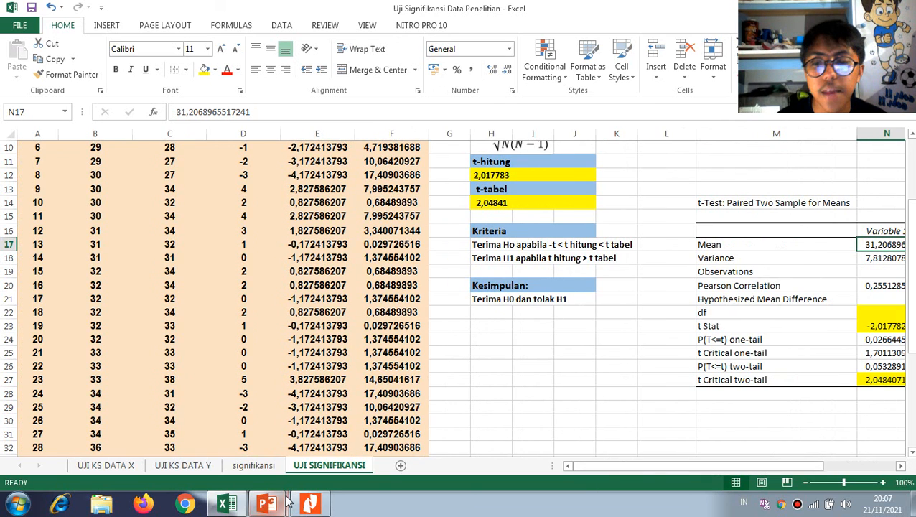
{"action": "left_click", "coordinate": [310, 502]}
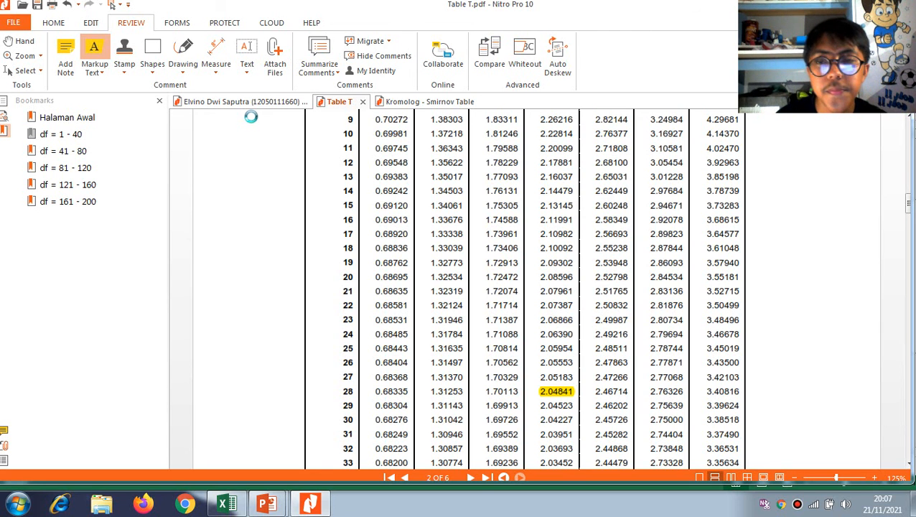
{"action": "left_click_drag", "start_coordinate": [914, 290], "coordinate": [913, 324]}
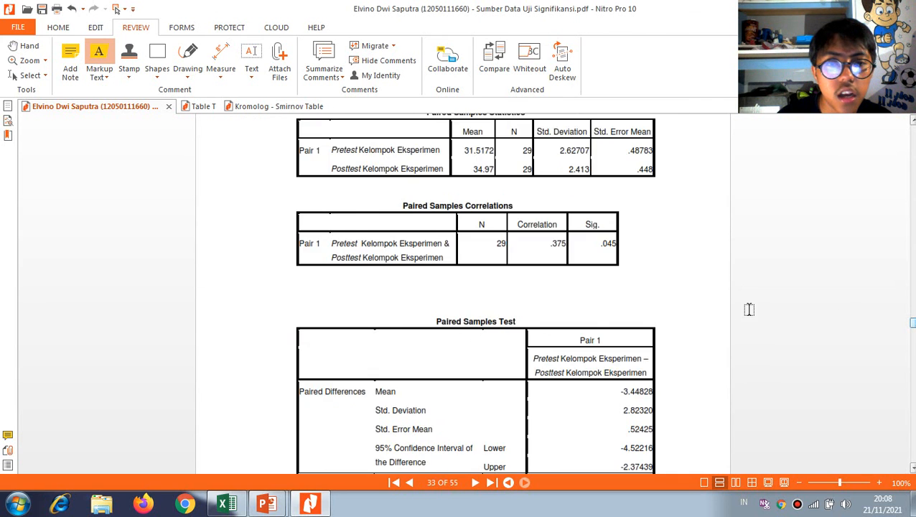
{"action": "scroll", "coordinate": [661, 345], "scroll_direction": "up", "scroll_amount": 7}
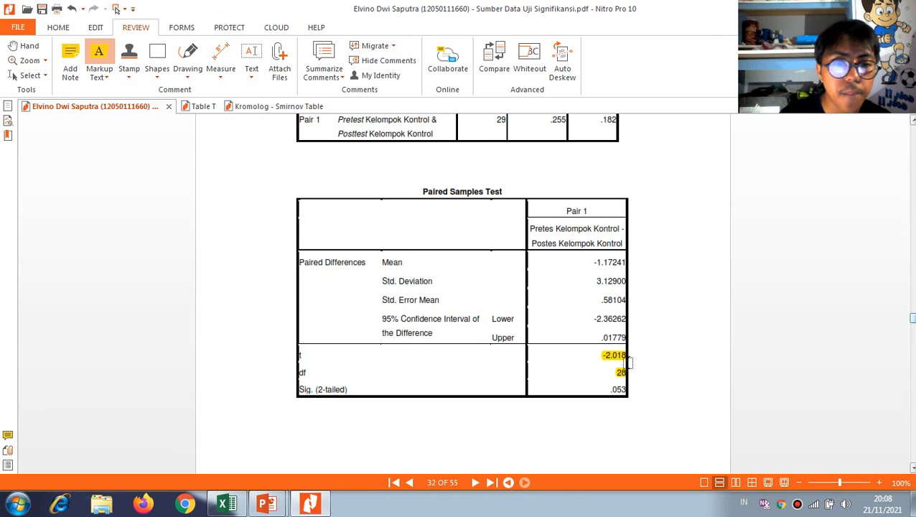
{"action": "key", "text": "alt+Tab"}
{"action": "key", "text": "alt+Tab"}
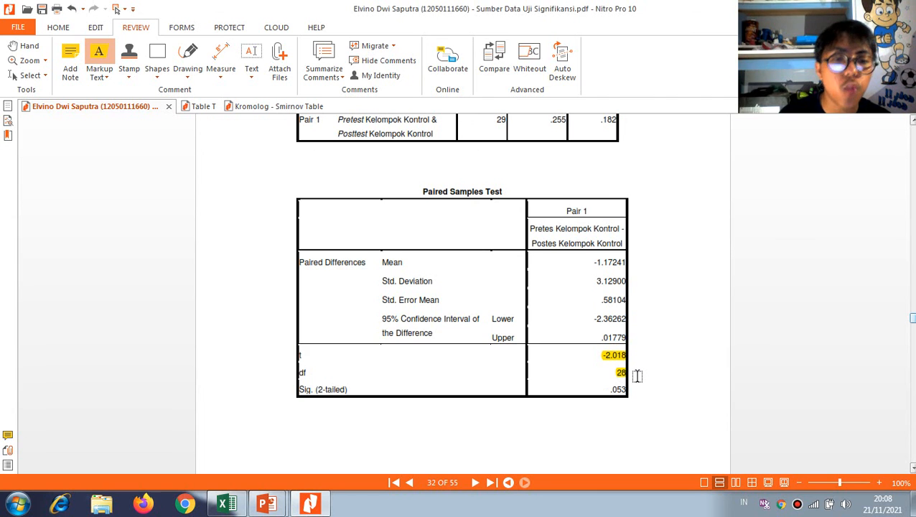
{"action": "key", "text": "alt+Tab"}
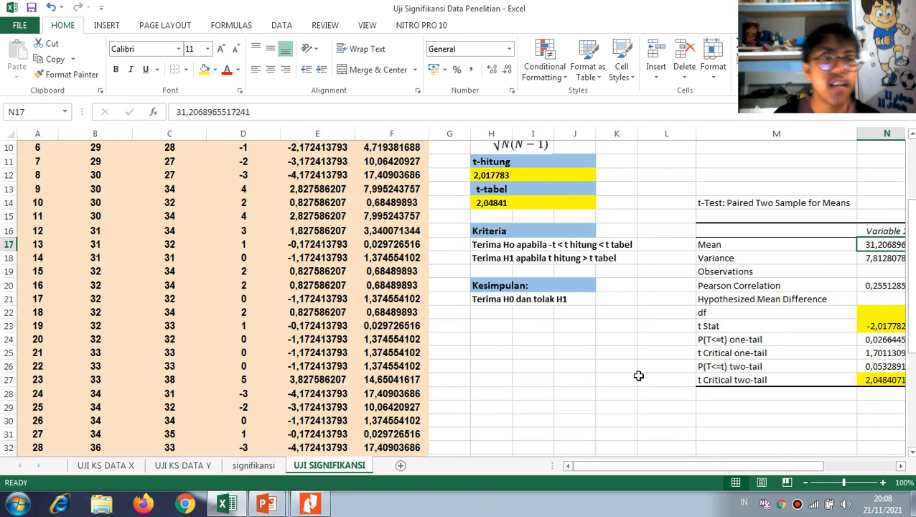